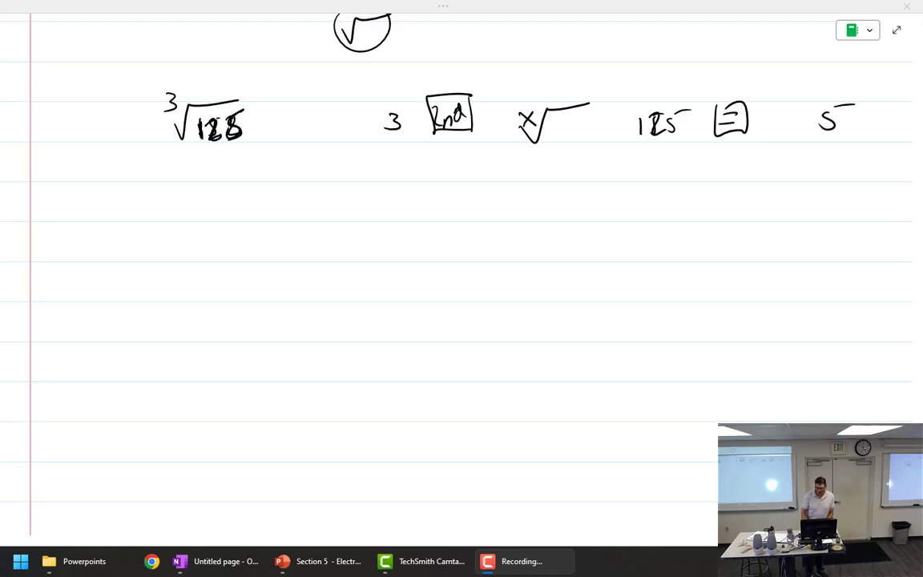
# Step: Scroll down to a blank ruled area below the cube-root calculator notes
pyautogui.scroll(-5, 889, 91)
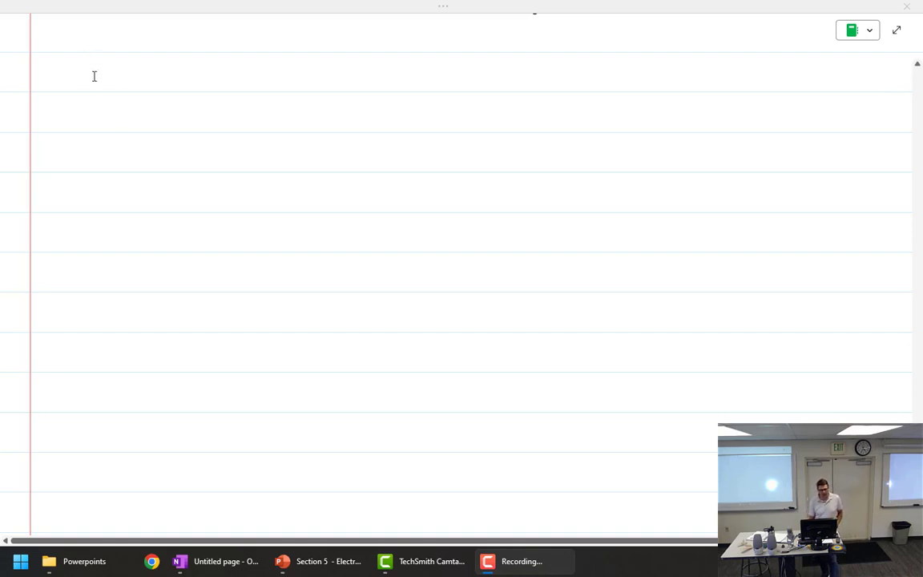
# Step: Handwrite the heading 'VI Scientific Notation'
pyautogui.moveTo(84, 67)
pyautogui.mouseDown()
pyautogui.moveTo(101, 64)
pyautogui.moveTo(111, 83)
pyautogui.mouseUp()
pyautogui.moveTo(187, 67)
pyautogui.mouseDown()
pyautogui.moveTo(176, 86)
pyautogui.moveTo(200, 87)
pyautogui.mouseUp()
pyautogui.moveTo(205, 74)
pyautogui.mouseDown()
pyautogui.moveTo(205, 88)
pyautogui.moveTo(217, 87)
pyautogui.mouseUp()
pyautogui.moveTo(221, 75); pyautogui.dragTo(242, 89)
pyautogui.click(250, 77)
pyautogui.moveTo(235, 73); pyautogui.dragTo(283, 87)
pyautogui.moveTo(298, 75); pyautogui.dragTo(294, 86)
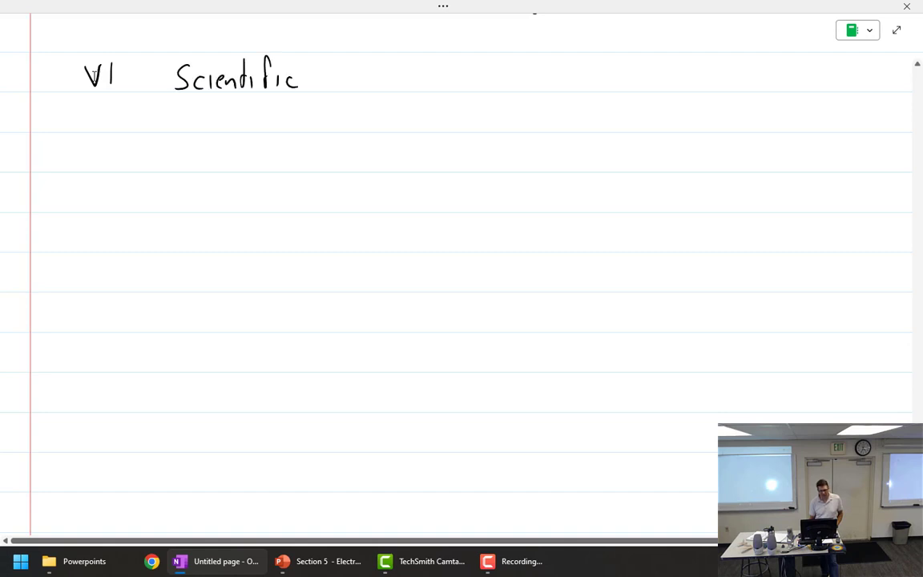
pyautogui.moveTo(355, 69); pyautogui.dragTo(380, 77)
pyautogui.moveTo(391, 69)
pyautogui.mouseDown()
pyautogui.moveTo(391, 88)
pyautogui.moveTo(405, 88)
pyautogui.mouseUp()
pyautogui.moveTo(412, 69)
pyautogui.mouseDown()
pyautogui.moveTo(413, 88)
pyautogui.moveTo(419, 75)
pyautogui.mouseUp()
pyautogui.moveTo(427, 77)
pyautogui.mouseDown()
pyautogui.moveTo(428, 87)
pyautogui.moveTo(437, 75)
pyautogui.mouseUp()
pyautogui.moveTo(445, 77); pyautogui.dragTo(454, 83)
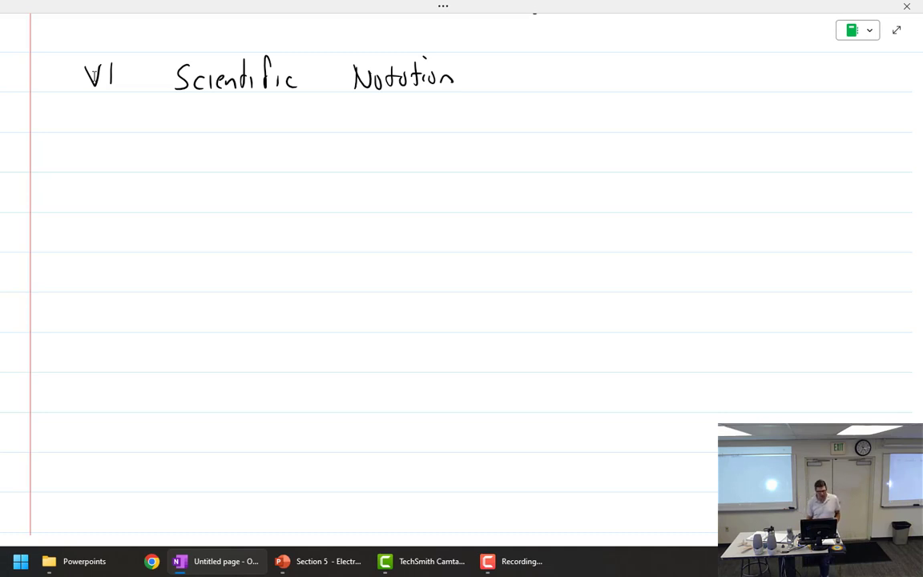
# Step: Ink 'to keep very large or very small numbers to a manageable size', then 'Prefix' below
pyautogui.moveTo(149, 109)
pyautogui.mouseDown()
pyautogui.moveTo(210, 128)
pyautogui.moveTo(251, 127)
pyautogui.mouseUp()
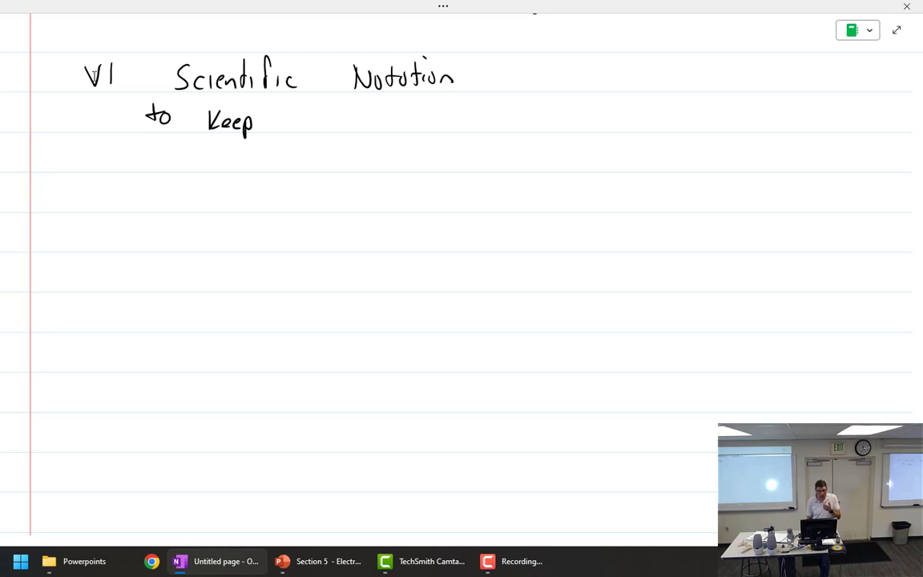
pyautogui.moveTo(280, 117)
pyautogui.mouseDown()
pyautogui.moveTo(287, 130)
pyautogui.moveTo(298, 120)
pyautogui.moveTo(311, 141)
pyautogui.moveTo(357, 121)
pyautogui.moveTo(459, 119)
pyautogui.mouseUp()
pyautogui.moveTo(460, 125)
pyautogui.mouseDown()
pyautogui.moveTo(468, 120)
pyautogui.moveTo(479, 135)
pyautogui.moveTo(538, 124)
pyautogui.mouseUp()
pyautogui.moveTo(545, 108)
pyautogui.mouseDown()
pyautogui.moveTo(545, 122)
pyautogui.moveTo(618, 125)
pyautogui.mouseUp()
pyautogui.moveTo(621, 112)
pyautogui.mouseDown()
pyautogui.moveTo(626, 125)
pyautogui.moveTo(691, 128)
pyautogui.mouseUp()
pyautogui.moveTo(693, 123)
pyautogui.mouseDown()
pyautogui.moveTo(779, 131)
pyautogui.moveTo(788, 123)
pyautogui.moveTo(806, 134)
pyautogui.mouseUp()
pyautogui.moveTo(817, 120); pyautogui.dragTo(896, 129)
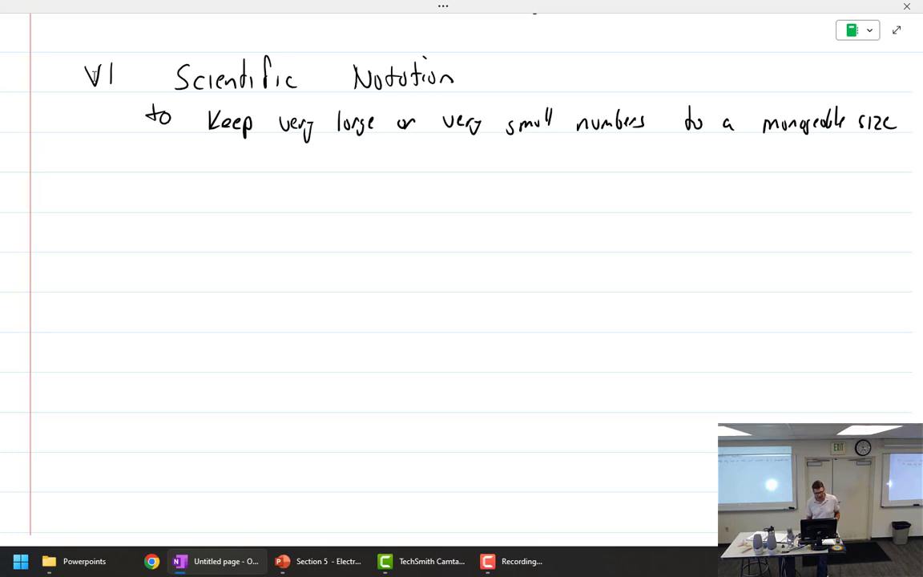
pyautogui.moveTo(142, 181)
pyautogui.mouseDown()
pyautogui.moveTo(142, 202)
pyautogui.moveTo(163, 189)
pyautogui.moveTo(174, 200)
pyautogui.mouseUp()
pyautogui.moveTo(184, 180)
pyautogui.mouseDown()
pyautogui.moveTo(178, 205)
pyautogui.moveTo(204, 207)
pyautogui.mouseUp()
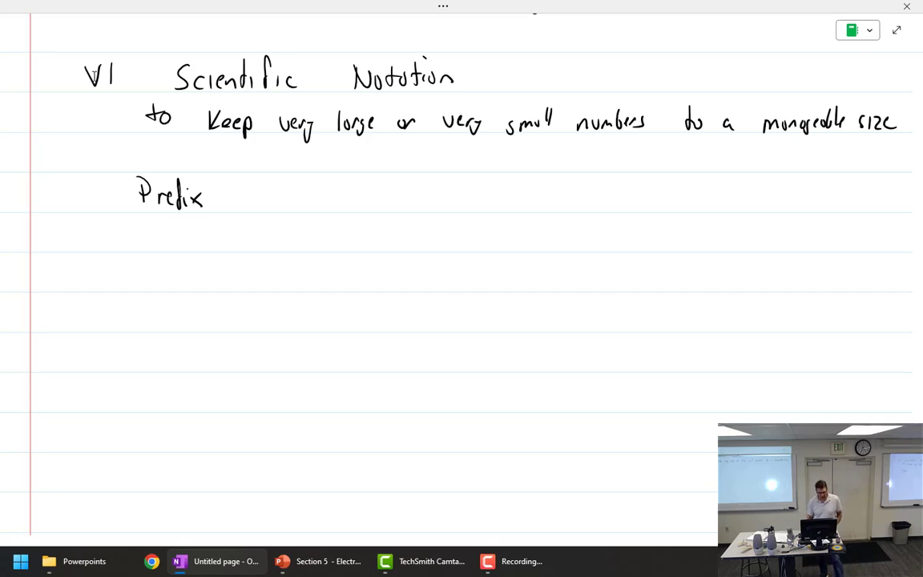
# Step: Write the Tera row: 10^12, T, 1,000,000,000,000
pyautogui.moveTo(234, 231)
pyautogui.mouseDown()
pyautogui.moveTo(235, 253)
pyautogui.moveTo(246, 231)
pyautogui.moveTo(254, 251)
pyautogui.moveTo(275, 240)
pyautogui.moveTo(288, 252)
pyautogui.mouseUp()
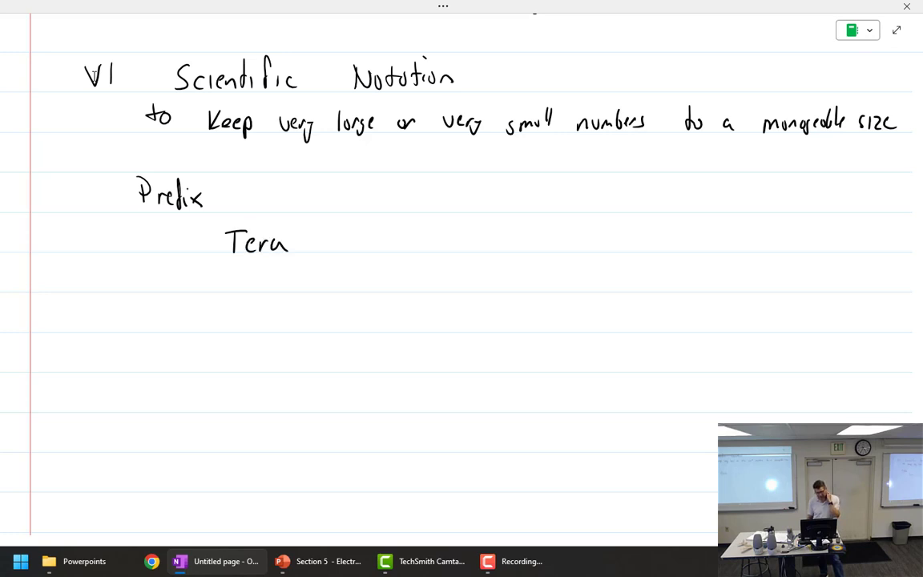
pyautogui.moveTo(347, 234)
pyautogui.mouseDown()
pyautogui.moveTo(347, 253)
pyautogui.moveTo(360, 234)
pyautogui.moveTo(383, 232)
pyautogui.moveTo(365, 227)
pyautogui.mouseUp()
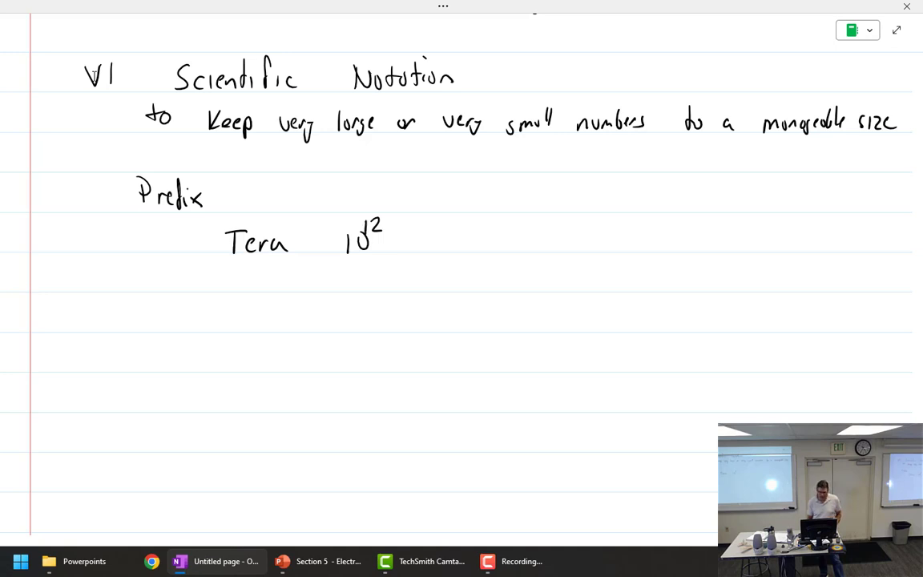
pyautogui.moveTo(472, 231)
pyautogui.mouseDown()
pyautogui.moveTo(472, 253)
pyautogui.moveTo(484, 230)
pyautogui.mouseUp()
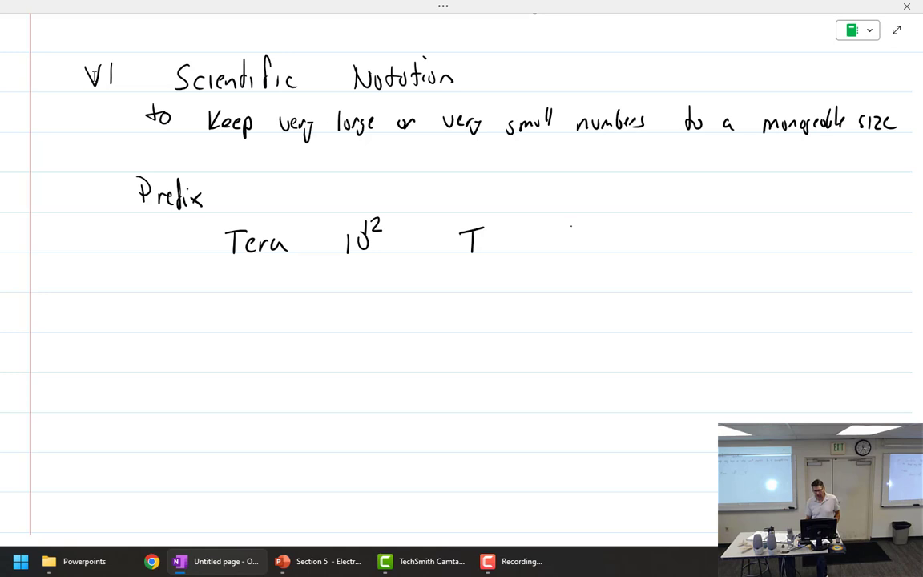
pyautogui.moveTo(571, 227); pyautogui.dragTo(573, 245)
pyautogui.moveTo(571, 242); pyautogui.dragTo(609, 232)
pyautogui.moveTo(623, 231); pyautogui.dragTo(658, 232)
pyautogui.moveTo(672, 233); pyautogui.dragTo(692, 233)
pyautogui.moveTo(705, 233); pyautogui.dragTo(766, 233)
pyautogui.moveTo(780, 232); pyautogui.dragTo(679, 249)
pyautogui.moveTo(632, 237); pyautogui.dragTo(629, 250)
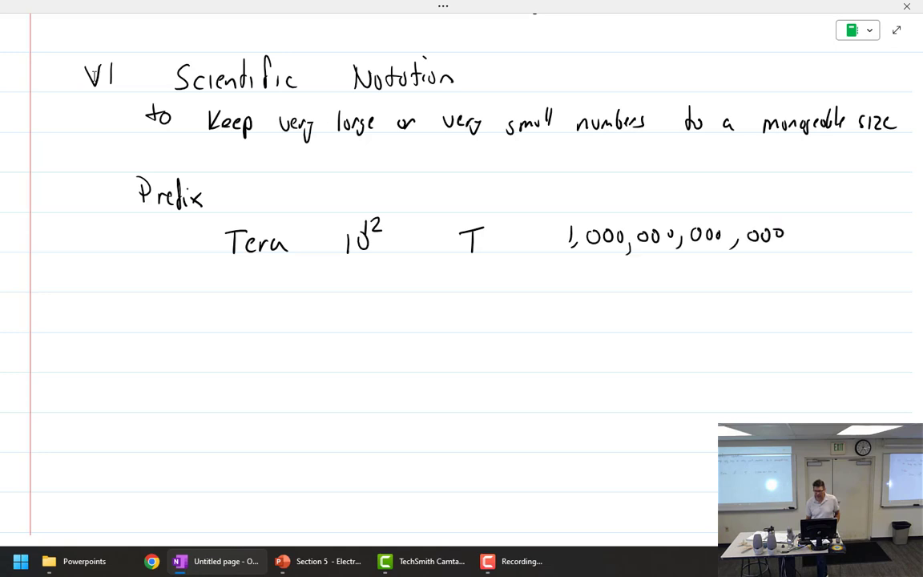
# Step: Write the Giga row: 10^9, G, 1,000,000,000
pyautogui.moveTo(238, 272); pyautogui.dragTo(239, 281)
pyautogui.moveTo(245, 272)
pyautogui.mouseDown()
pyautogui.moveTo(245, 291)
pyautogui.moveTo(264, 287)
pyautogui.mouseUp()
pyautogui.moveTo(258, 282); pyautogui.dragTo(276, 291)
pyautogui.moveTo(269, 284); pyautogui.dragTo(275, 284)
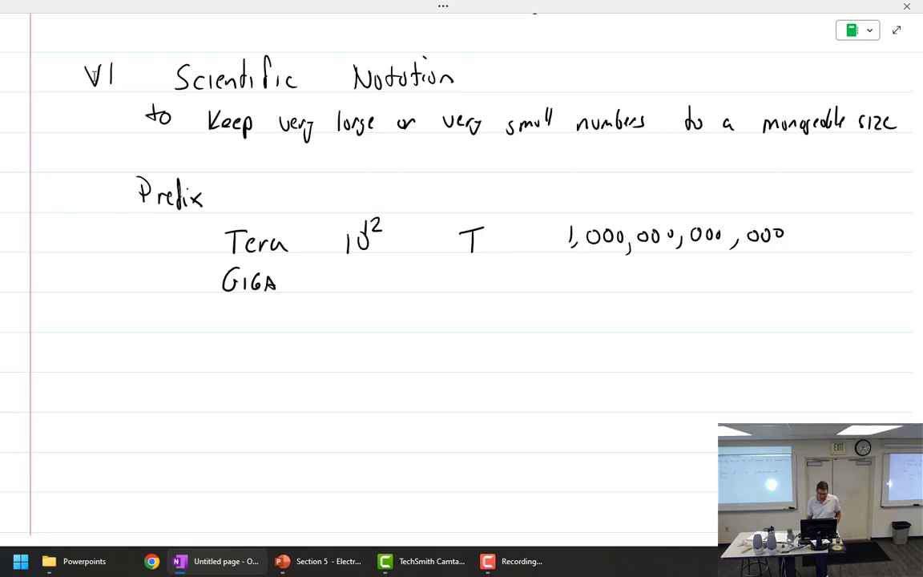
pyautogui.moveTo(351, 268)
pyautogui.mouseDown()
pyautogui.moveTo(351, 286)
pyautogui.moveTo(364, 286)
pyautogui.moveTo(369, 271)
pyautogui.moveTo(388, 273)
pyautogui.mouseUp()
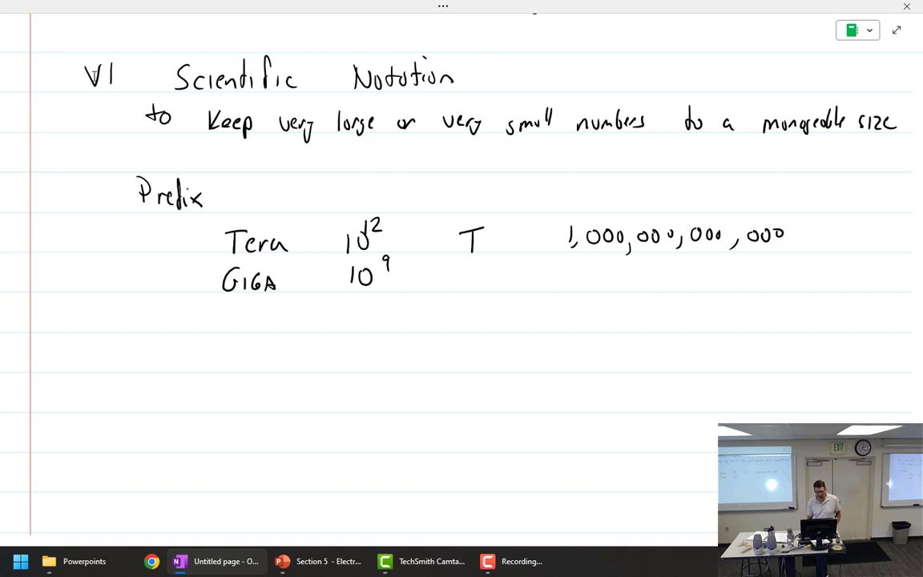
pyautogui.moveTo(474, 262)
pyautogui.mouseDown()
pyautogui.moveTo(468, 286)
pyautogui.moveTo(475, 274)
pyautogui.mouseUp()
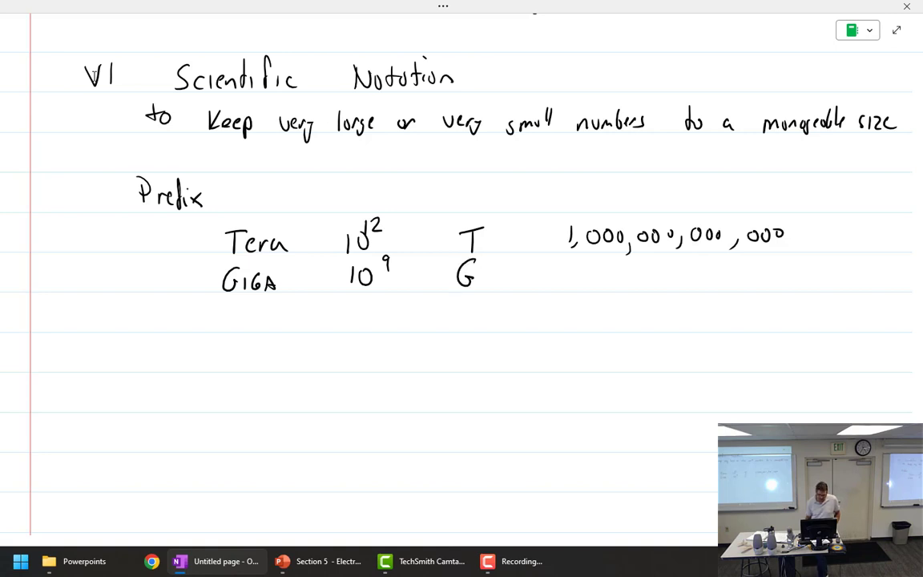
pyautogui.moveTo(570, 266)
pyautogui.mouseDown()
pyautogui.moveTo(572, 282)
pyautogui.moveTo(605, 274)
pyautogui.mouseUp()
pyautogui.moveTo(616, 272)
pyautogui.mouseDown()
pyautogui.moveTo(627, 289)
pyautogui.moveTo(640, 275)
pyautogui.mouseUp()
pyautogui.moveTo(650, 273); pyautogui.dragTo(661, 275)
pyautogui.moveTo(674, 280); pyautogui.dragTo(689, 275)
pyautogui.moveTo(703, 273); pyautogui.dragTo(702, 274)
pyautogui.moveTo(715, 274); pyautogui.dragTo(715, 275)
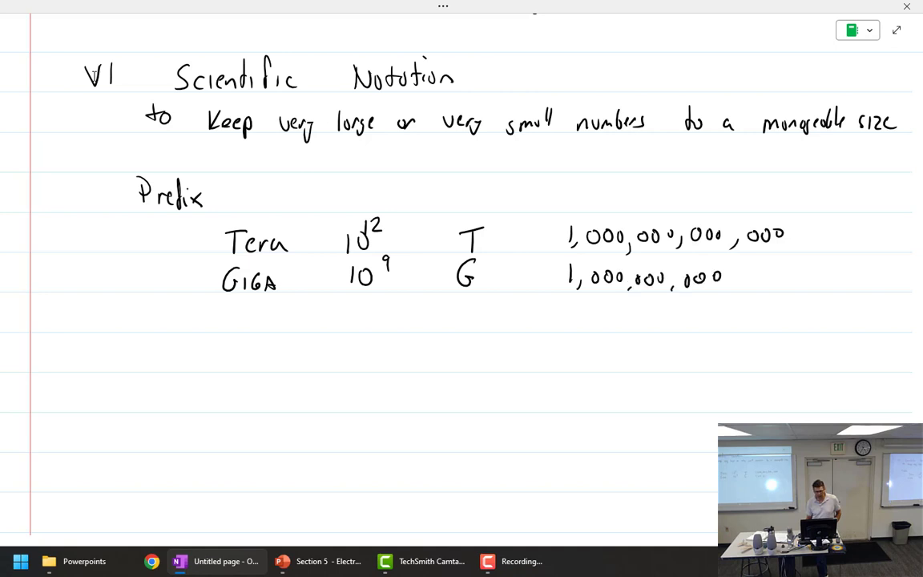
# Step: Write the Mega row: 10^6, M, 1,000,000
pyautogui.moveTo(221, 312)
pyautogui.mouseDown()
pyautogui.moveTo(221, 330)
pyautogui.moveTo(237, 330)
pyautogui.mouseUp()
pyautogui.moveTo(237, 314); pyautogui.dragTo(253, 330)
pyautogui.moveTo(261, 331); pyautogui.dragTo(274, 330)
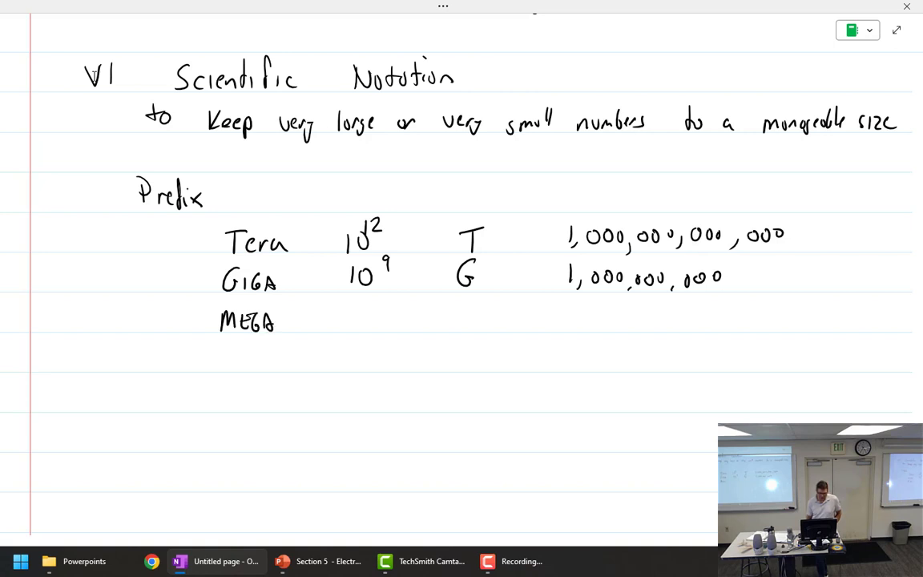
pyautogui.moveTo(355, 312)
pyautogui.mouseDown()
pyautogui.moveTo(355, 328)
pyautogui.moveTo(369, 313)
pyautogui.mouseUp()
pyautogui.moveTo(387, 301); pyautogui.dragTo(385, 307)
pyautogui.moveTo(458, 309)
pyautogui.mouseDown()
pyautogui.moveTo(456, 330)
pyautogui.moveTo(481, 329)
pyautogui.mouseUp()
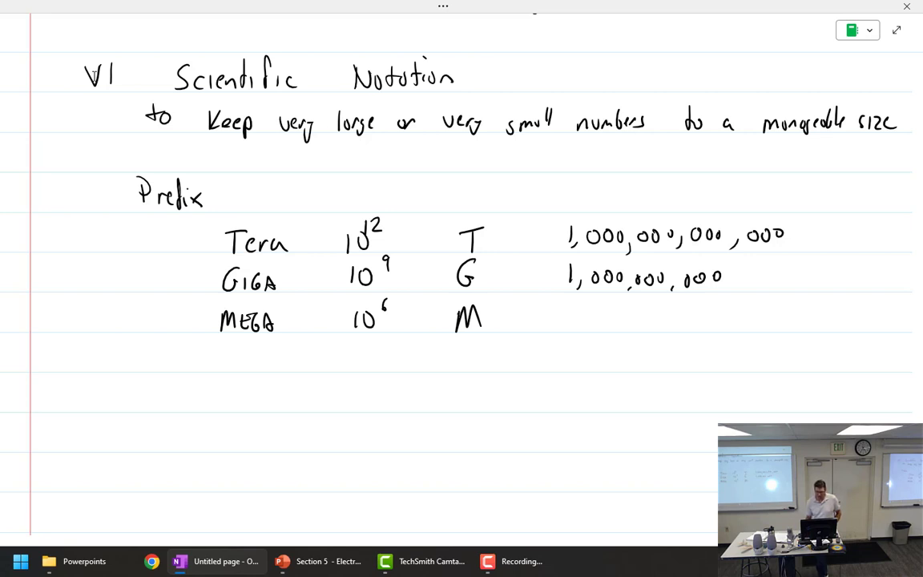
pyautogui.moveTo(575, 311); pyautogui.dragTo(574, 325)
pyautogui.moveTo(579, 320)
pyautogui.mouseDown()
pyautogui.moveTo(617, 314)
pyautogui.moveTo(637, 327)
pyautogui.moveTo(651, 313)
pyautogui.moveTo(683, 314)
pyautogui.mouseUp()
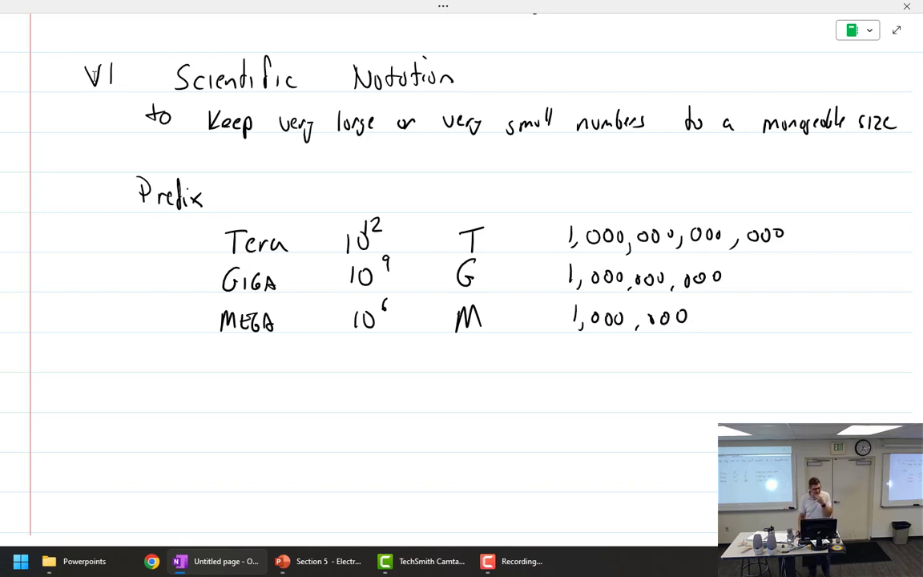
# Step: Write the Kilo row (10^3, k, 1,000) and draw an arrow pointing at Kilo
pyautogui.scroll(-5, 81, 71)
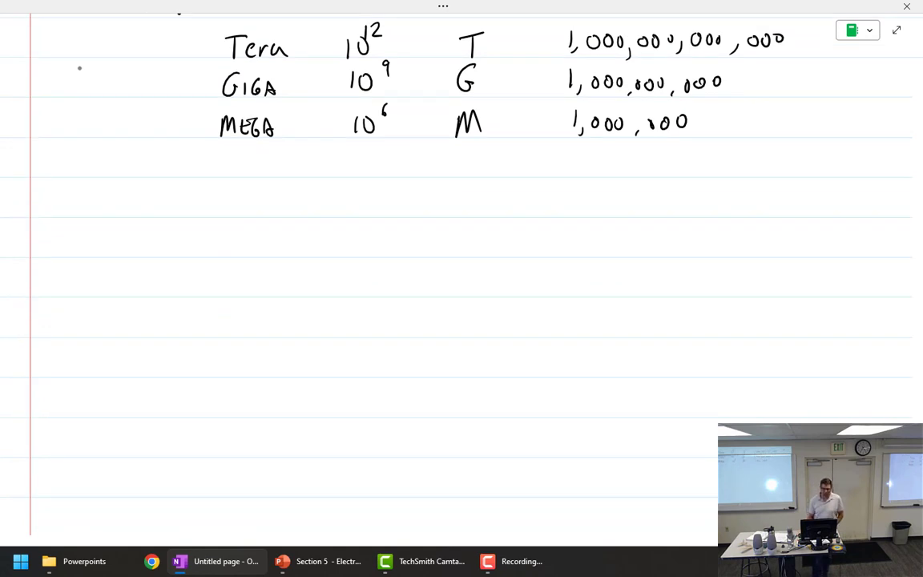
pyautogui.moveTo(227, 154)
pyautogui.mouseDown()
pyautogui.moveTo(227, 177)
pyautogui.moveTo(246, 175)
pyautogui.mouseUp()
pyautogui.moveTo(254, 151)
pyautogui.mouseDown()
pyautogui.moveTo(254, 175)
pyautogui.moveTo(264, 162)
pyautogui.mouseUp()
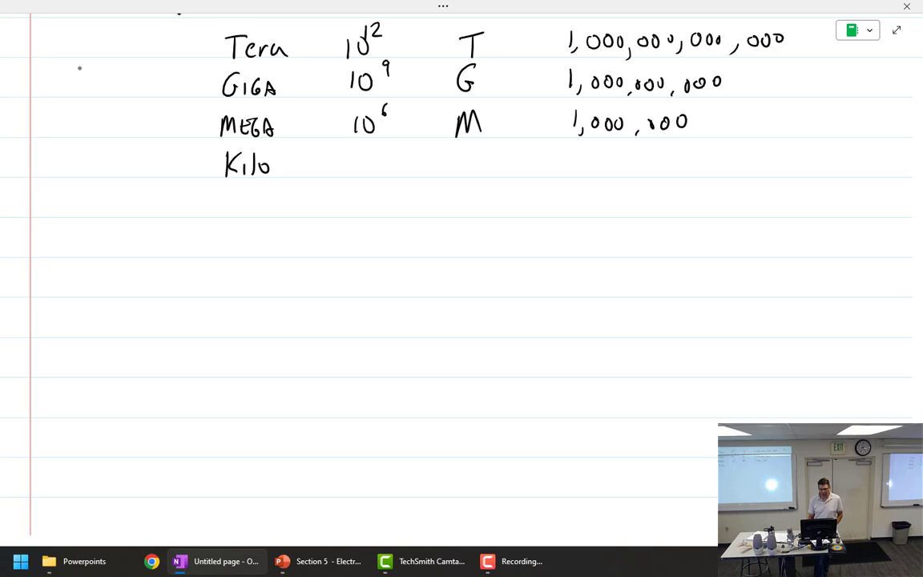
pyautogui.moveTo(352, 158); pyautogui.dragTo(352, 177)
pyautogui.moveTo(366, 160)
pyautogui.mouseDown()
pyautogui.moveTo(359, 175)
pyautogui.moveTo(365, 159)
pyautogui.moveTo(388, 152)
pyautogui.moveTo(380, 158)
pyautogui.mouseUp()
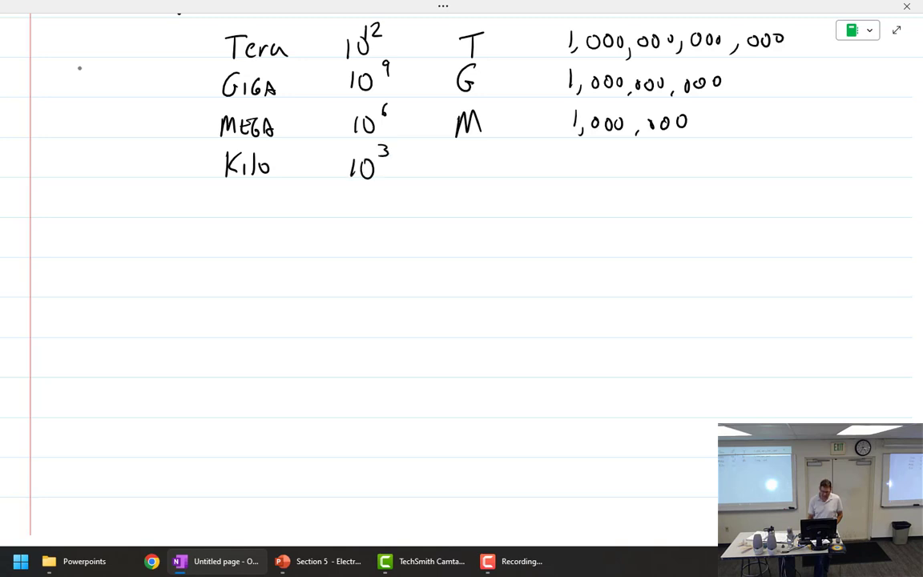
pyautogui.moveTo(467, 161)
pyautogui.mouseDown()
pyautogui.moveTo(468, 177)
pyautogui.moveTo(479, 177)
pyautogui.mouseUp()
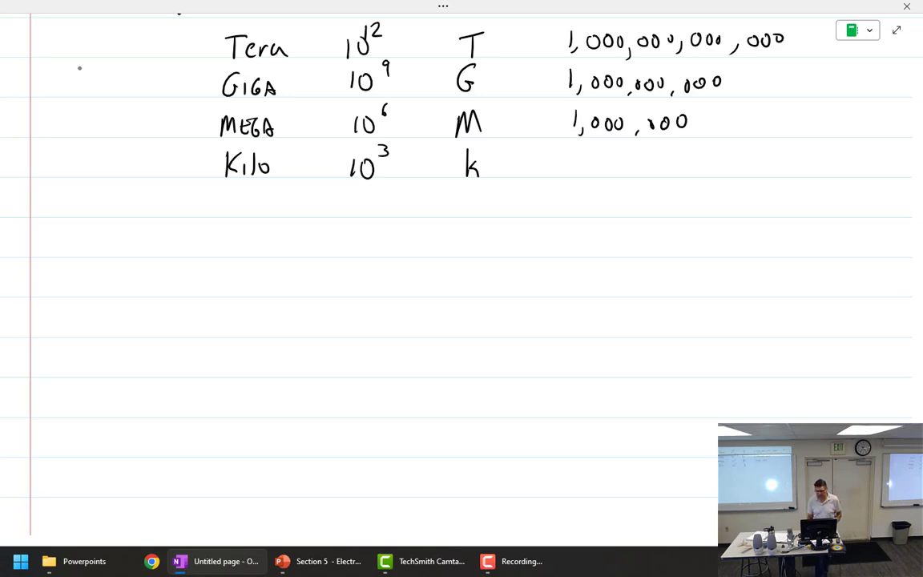
pyautogui.moveTo(582, 157)
pyautogui.mouseDown()
pyautogui.moveTo(582, 172)
pyautogui.moveTo(599, 158)
pyautogui.mouseUp()
pyautogui.moveTo(617, 157)
pyautogui.mouseDown()
pyautogui.moveTo(612, 170)
pyautogui.moveTo(616, 158)
pyautogui.mouseUp()
pyautogui.moveTo(634, 157); pyautogui.dragTo(633, 158)
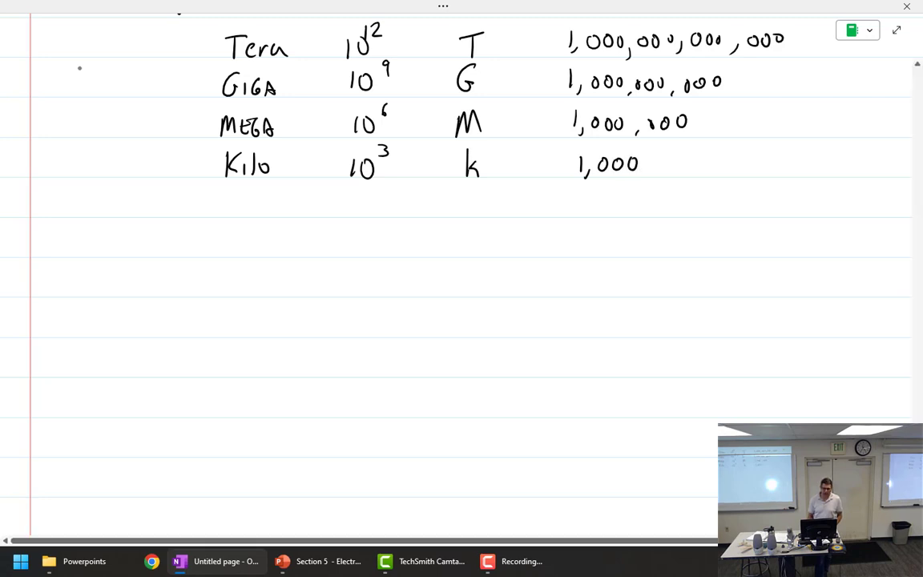
pyautogui.moveTo(134, 161); pyautogui.dragTo(180, 161)
pyautogui.moveTo(159, 151)
pyautogui.mouseDown()
pyautogui.moveTo(180, 160)
pyautogui.moveTo(160, 171)
pyautogui.mouseUp()
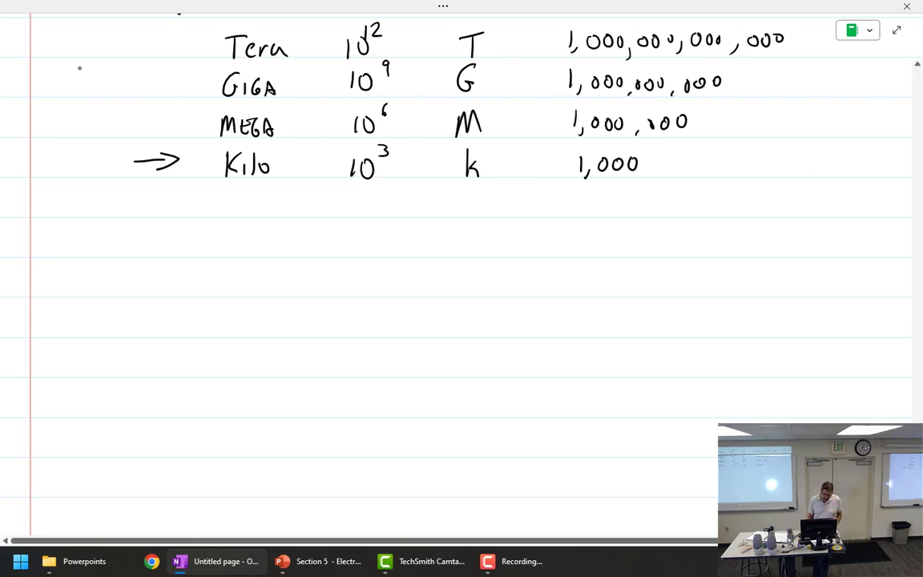
# Step: Write the milli row (10^-3, m, .001) with a loop showing the decimal shift
pyautogui.moveTo(227, 235)
pyautogui.mouseDown()
pyautogui.moveTo(227, 255)
pyautogui.moveTo(248, 254)
pyautogui.mouseUp()
pyautogui.moveTo(257, 232)
pyautogui.mouseDown()
pyautogui.moveTo(258, 253)
pyautogui.moveTo(267, 254)
pyautogui.mouseUp()
pyautogui.moveTo(277, 241); pyautogui.dragTo(278, 251)
pyautogui.moveTo(344, 239)
pyautogui.mouseDown()
pyautogui.moveTo(344, 257)
pyautogui.moveTo(382, 230)
pyautogui.mouseUp()
pyautogui.moveTo(385, 226); pyautogui.dragTo(385, 240)
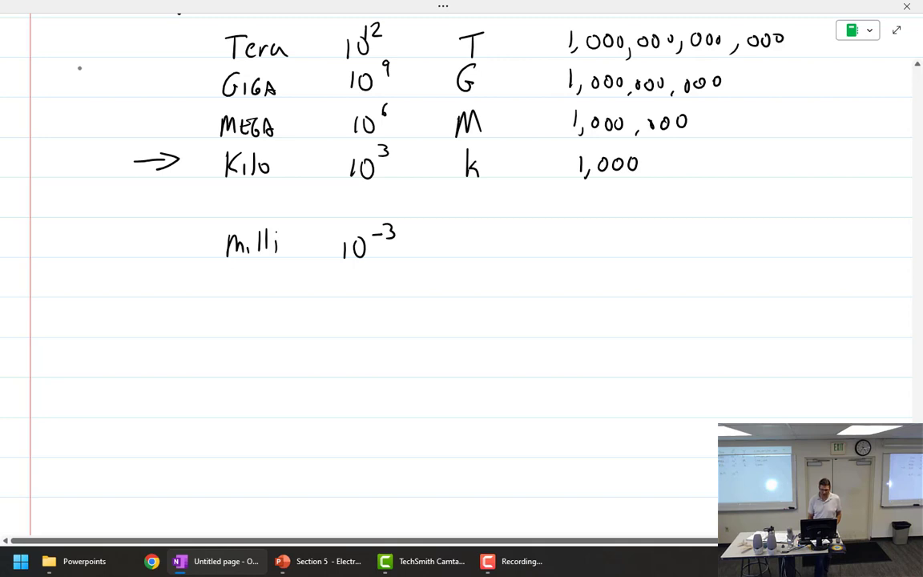
pyautogui.moveTo(461, 241)
pyautogui.mouseDown()
pyautogui.moveTo(461, 256)
pyautogui.moveTo(483, 257)
pyautogui.mouseUp()
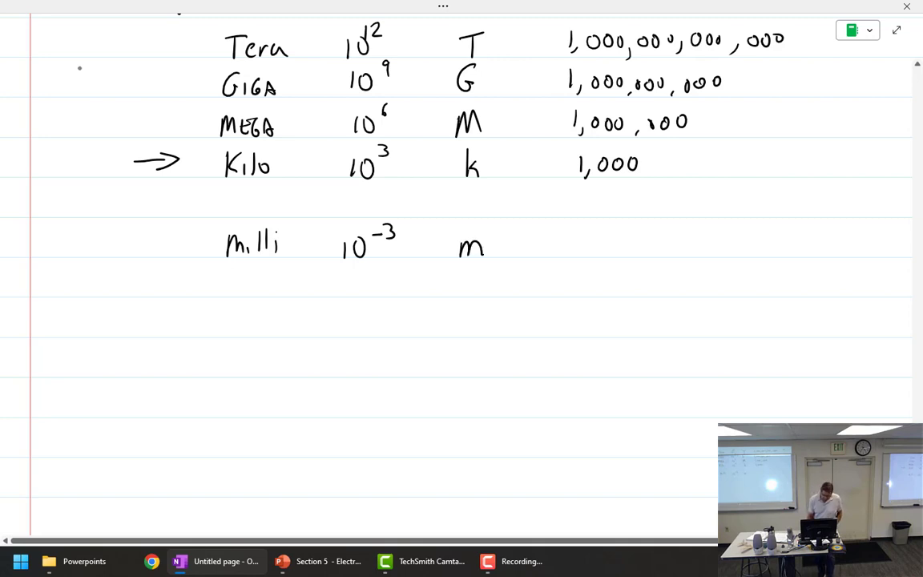
pyautogui.click(598, 249)
pyautogui.moveTo(617, 233)
pyautogui.mouseDown()
pyautogui.moveTo(608, 241)
pyautogui.moveTo(634, 234)
pyautogui.moveTo(647, 252)
pyautogui.mouseUp()
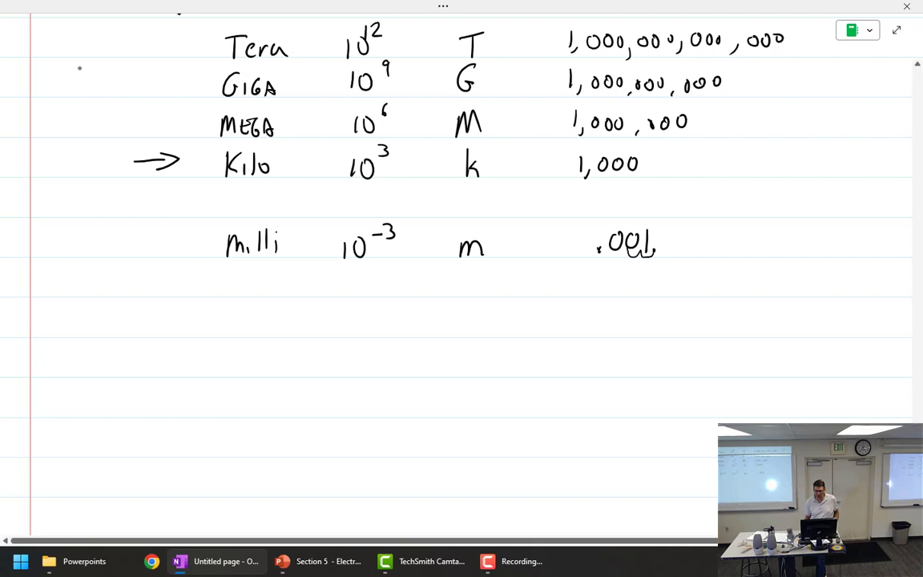
pyautogui.moveTo(598, 250); pyautogui.dragTo(632, 253)
# Step: Add small annotations beside Kilo's 1,000 and milli's .001 values
pyautogui.scroll(2, 448, 241)
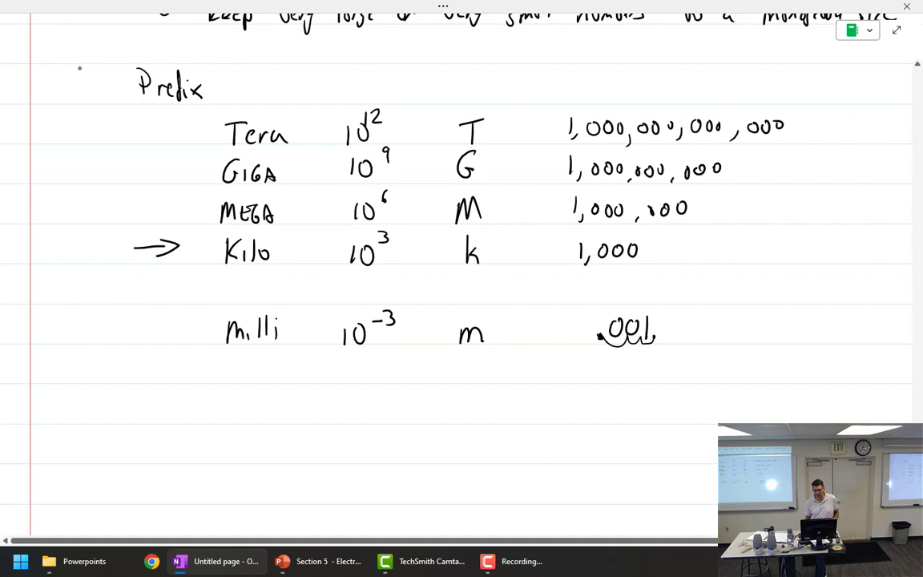
pyautogui.moveTo(736, 243); pyautogui.dragTo(735, 259)
pyautogui.moveTo(741, 249)
pyautogui.mouseDown()
pyautogui.moveTo(765, 256)
pyautogui.moveTo(775, 250)
pyautogui.moveTo(750, 245)
pyautogui.moveTo(773, 245)
pyautogui.mouseUp()
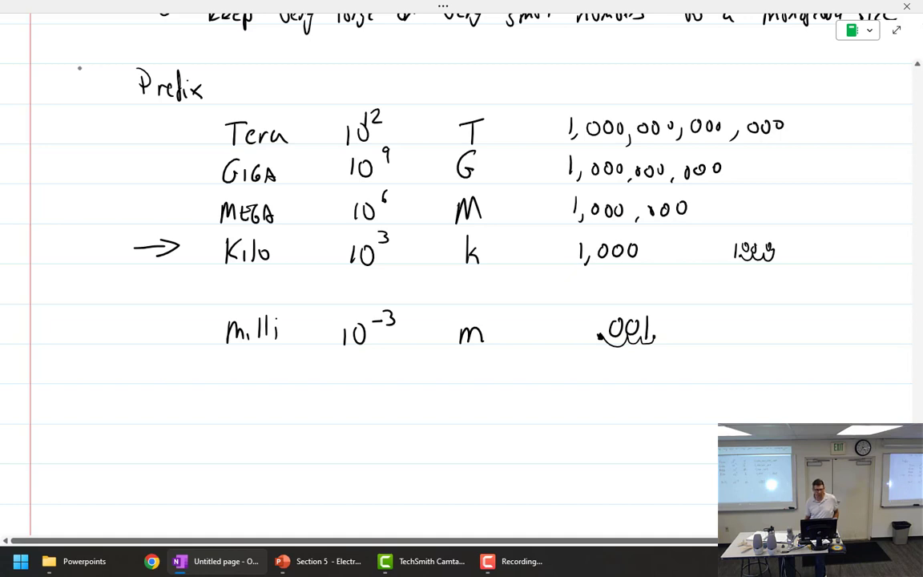
pyautogui.moveTo(734, 314)
pyautogui.mouseDown()
pyautogui.moveTo(733, 335)
pyautogui.moveTo(712, 338)
pyautogui.moveTo(722, 338)
pyautogui.mouseUp()
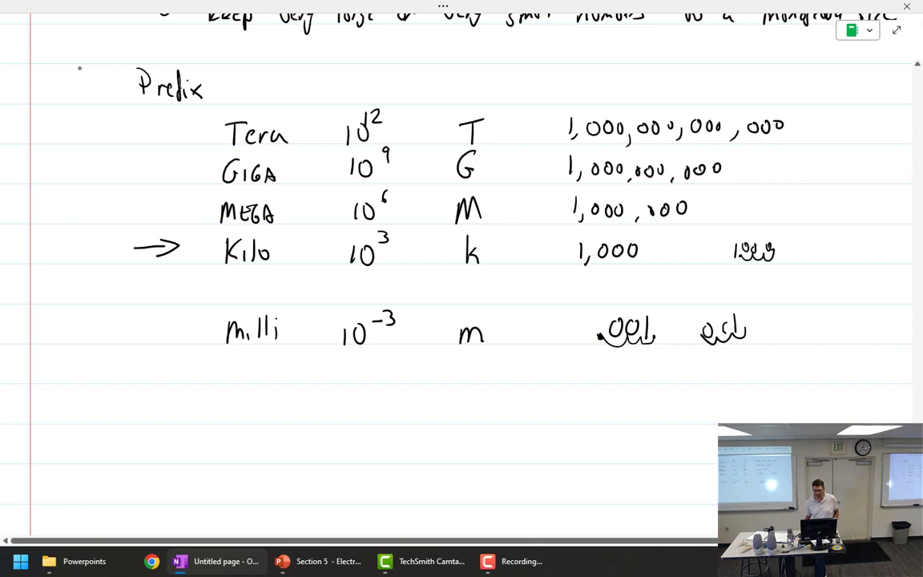
pyautogui.click(695, 337)
pyautogui.scroll(-5, 80, 68)
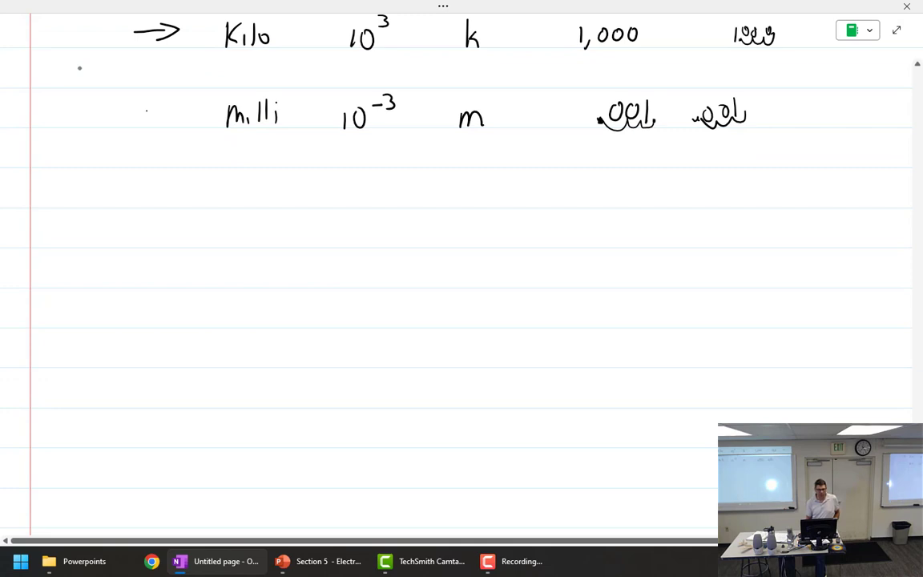
# Step: Add an arrowed Micro row with 10⁻⁶, μ and .000001, then start Nano below
pyautogui.moveTo(146, 114); pyautogui.dragTo(178, 114)
pyautogui.moveTo(166, 105)
pyautogui.mouseDown()
pyautogui.moveTo(173, 154)
pyautogui.moveTo(165, 161)
pyautogui.mouseUp()
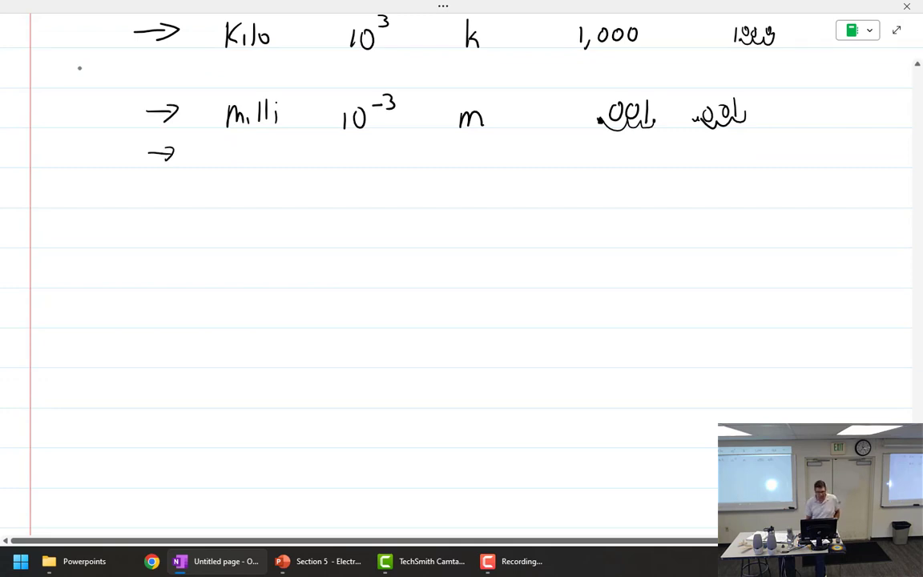
pyautogui.moveTo(227, 145)
pyautogui.mouseDown()
pyautogui.moveTo(231, 161)
pyautogui.moveTo(287, 157)
pyautogui.mouseUp()
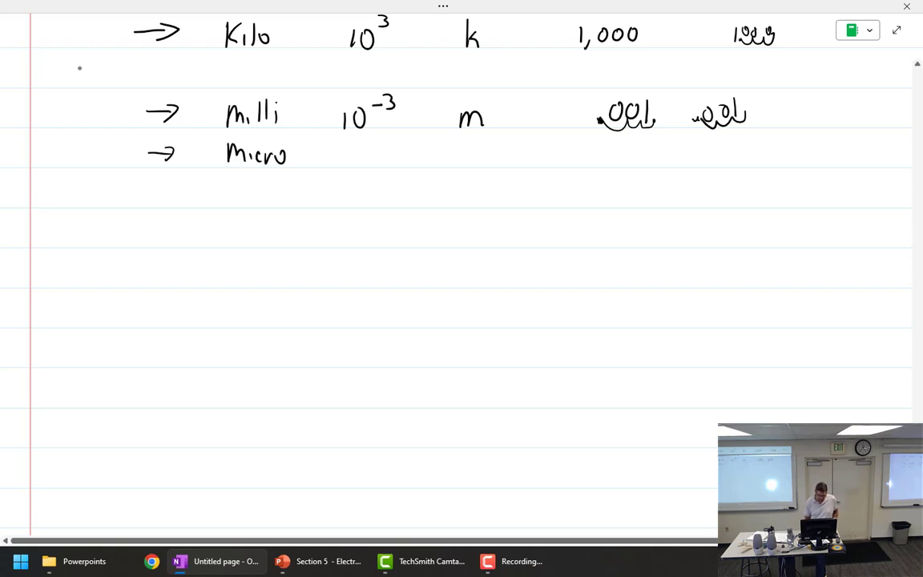
pyautogui.moveTo(315, 132)
pyautogui.mouseDown()
pyautogui.moveTo(329, 151)
pyautogui.moveTo(351, 120)
pyautogui.moveTo(356, 135)
pyautogui.mouseUp()
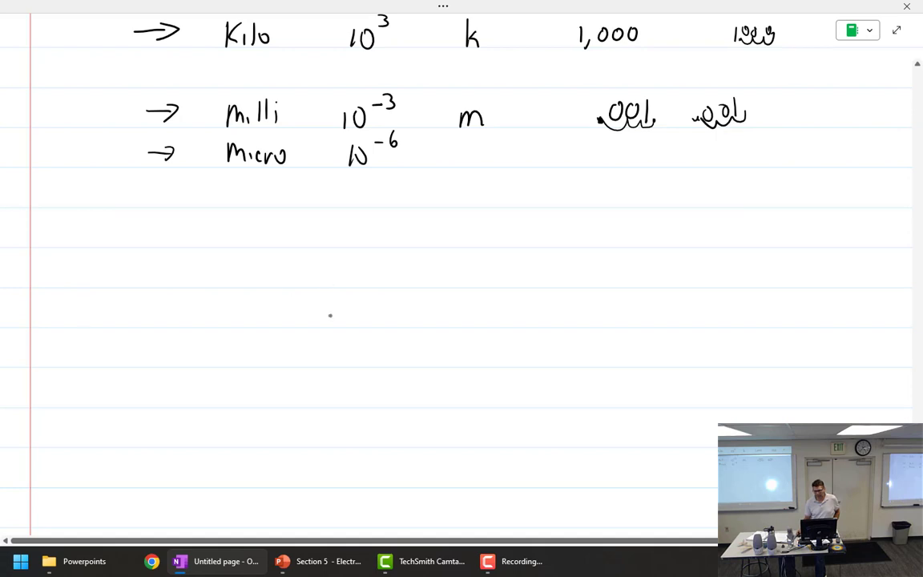
pyautogui.scroll(10, 761, 309)
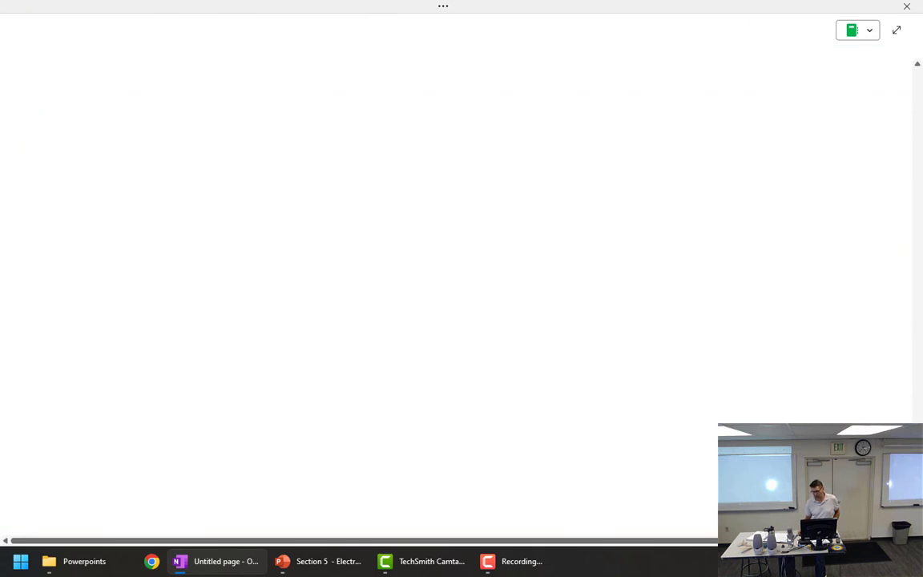
pyautogui.scroll(-9, 616, 390)
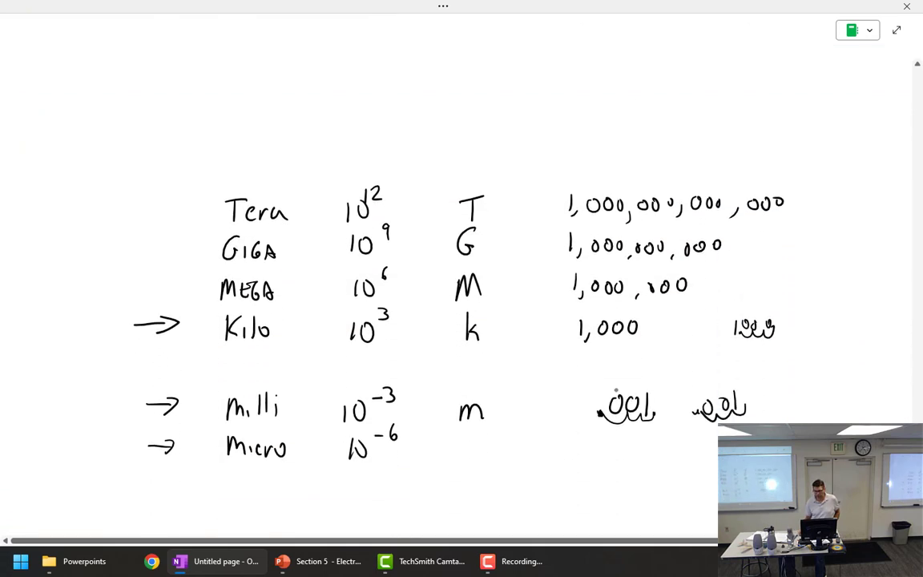
pyautogui.scroll(1, 590, 383)
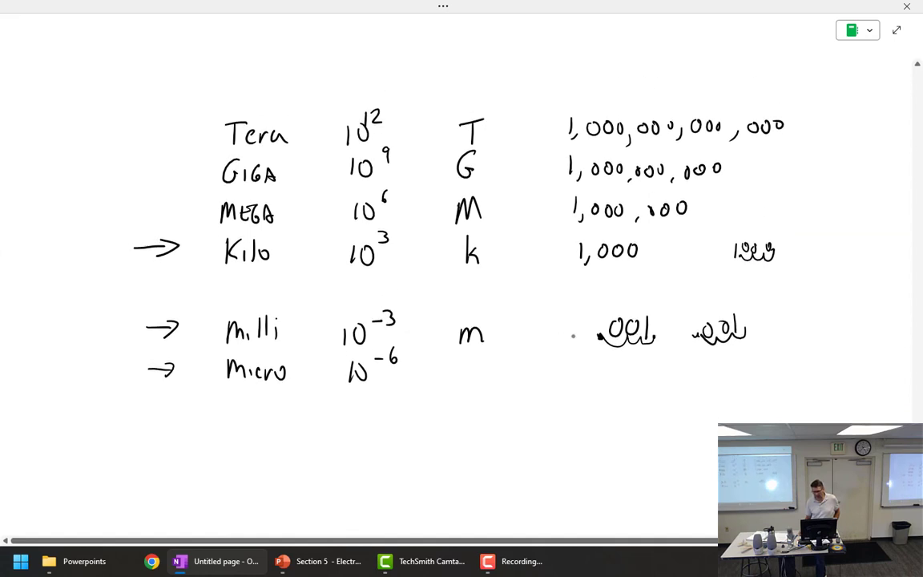
pyautogui.scroll(-3, 573, 336)
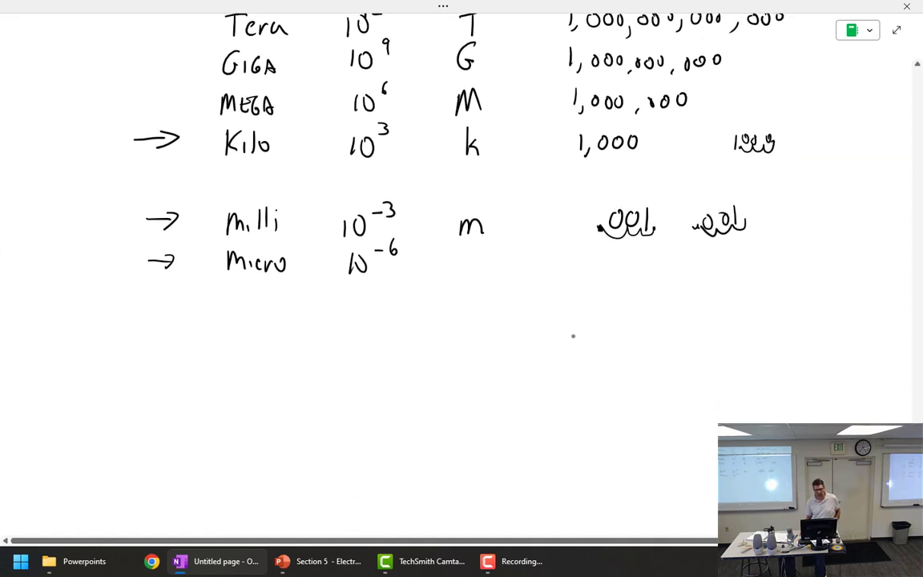
pyautogui.moveTo(457, 275)
pyautogui.mouseDown()
pyautogui.moveTo(461, 258)
pyautogui.moveTo(488, 266)
pyautogui.mouseUp()
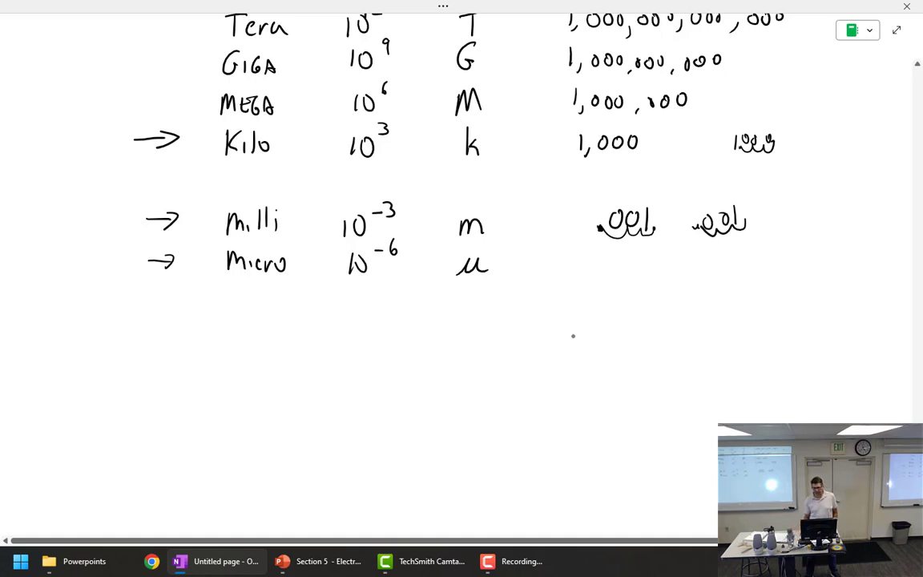
pyautogui.moveTo(603, 263)
pyautogui.mouseDown()
pyautogui.moveTo(658, 266)
pyautogui.moveTo(674, 276)
pyautogui.mouseUp()
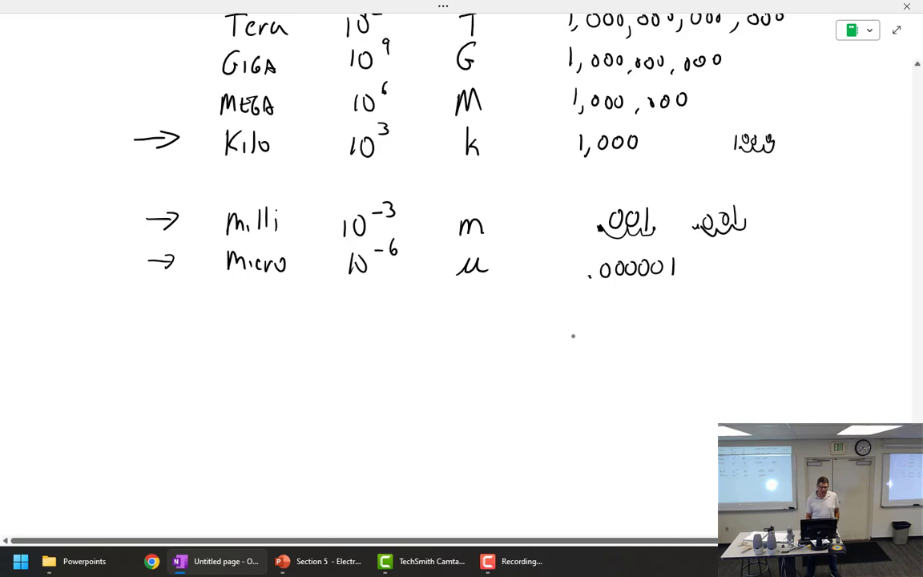
pyautogui.moveTo(228, 305)
pyautogui.mouseDown()
pyautogui.moveTo(228, 320)
pyautogui.moveTo(238, 303)
pyautogui.moveTo(263, 319)
pyautogui.moveTo(281, 313)
pyautogui.mouseUp()
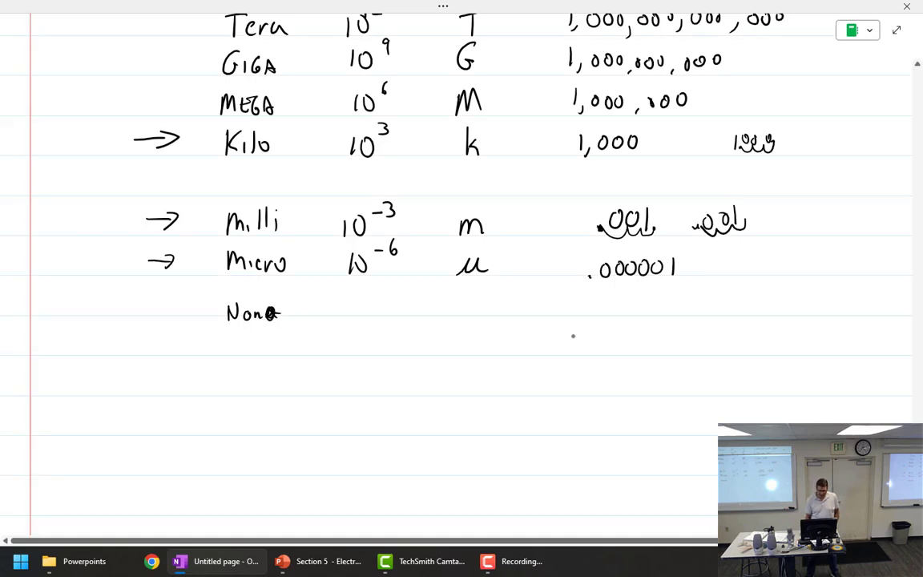
# Step: Complete Nano with 10⁻⁹ and n, and start an arrowed pico row
pyautogui.moveTo(356, 298)
pyautogui.mouseDown()
pyautogui.moveTo(357, 312)
pyautogui.moveTo(366, 301)
pyautogui.mouseUp()
pyautogui.moveTo(380, 297); pyautogui.dragTo(392, 303)
pyautogui.moveTo(469, 317); pyautogui.dragTo(481, 317)
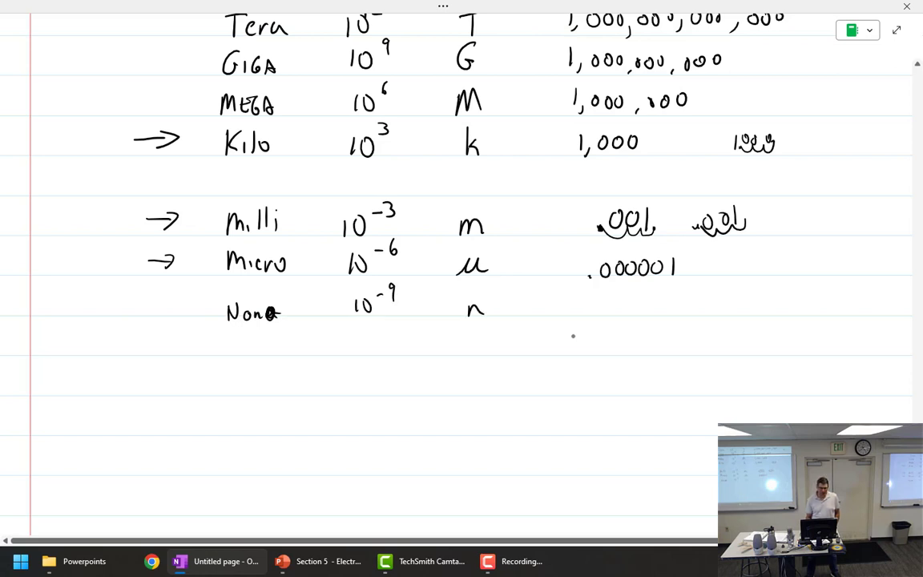
pyautogui.moveTo(150, 341); pyautogui.dragTo(169, 342)
pyautogui.moveTo(161, 335); pyautogui.dragTo(161, 346)
pyautogui.moveTo(225, 338)
pyautogui.mouseDown()
pyautogui.moveTo(225, 365)
pyautogui.moveTo(228, 351)
pyautogui.mouseUp()
pyautogui.moveTo(245, 342)
pyautogui.mouseDown()
pyautogui.moveTo(246, 353)
pyautogui.moveTo(270, 342)
pyautogui.mouseUp()
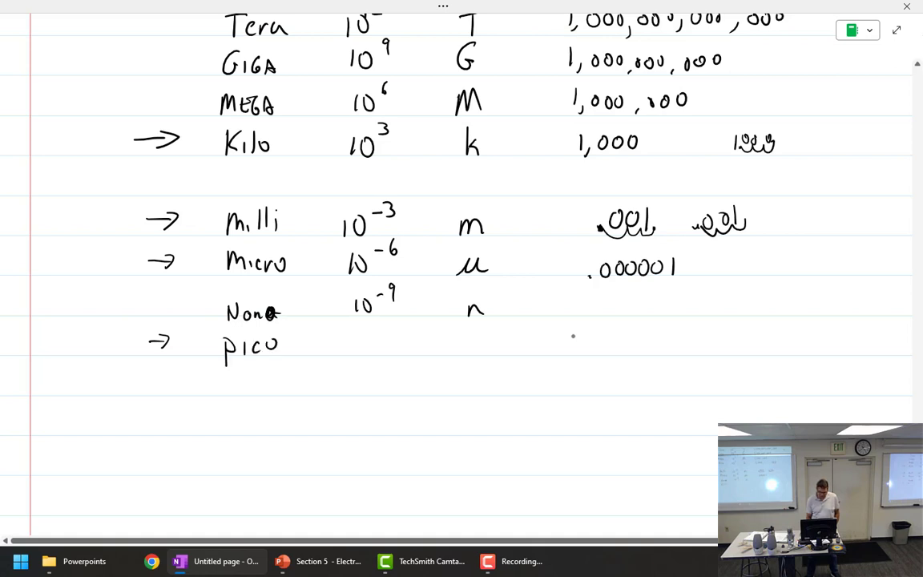
# Step: Give pico its power 10⁻¹², symbol p and value .000000000001
pyautogui.moveTo(345, 339); pyautogui.dragTo(346, 354)
pyautogui.moveTo(357, 339); pyautogui.dragTo(376, 332)
pyautogui.moveTo(385, 324)
pyautogui.mouseDown()
pyautogui.moveTo(384, 337)
pyautogui.moveTo(401, 336)
pyautogui.mouseUp()
pyautogui.moveTo(469, 347); pyautogui.dragTo(472, 365)
pyautogui.moveTo(471, 345); pyautogui.dragTo(471, 355)
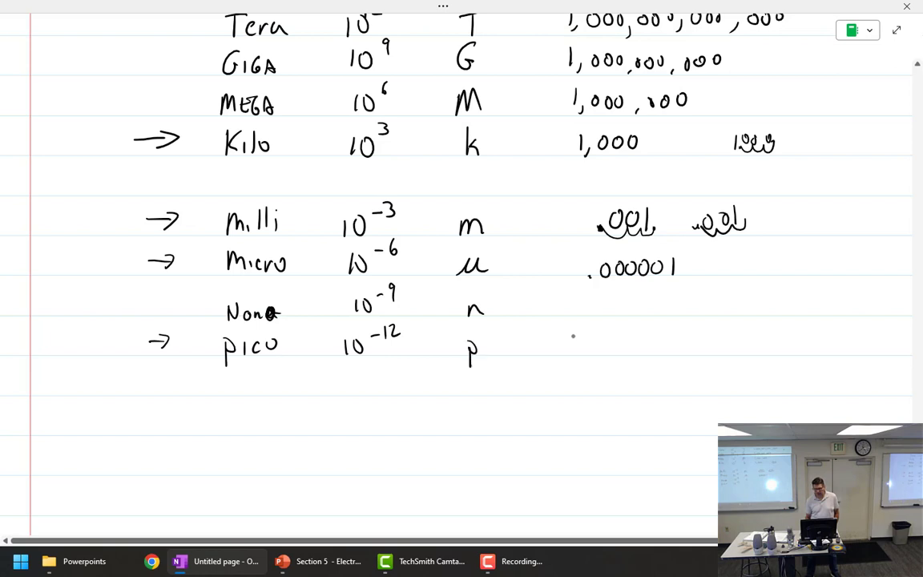
pyautogui.moveTo(604, 335); pyautogui.dragTo(602, 337)
pyautogui.moveTo(615, 335); pyautogui.dragTo(650, 337)
pyautogui.moveTo(664, 335); pyautogui.dragTo(676, 337)
pyautogui.moveTo(688, 335); pyautogui.dragTo(722, 337)
pyautogui.moveTo(733, 335); pyautogui.dragTo(747, 350)
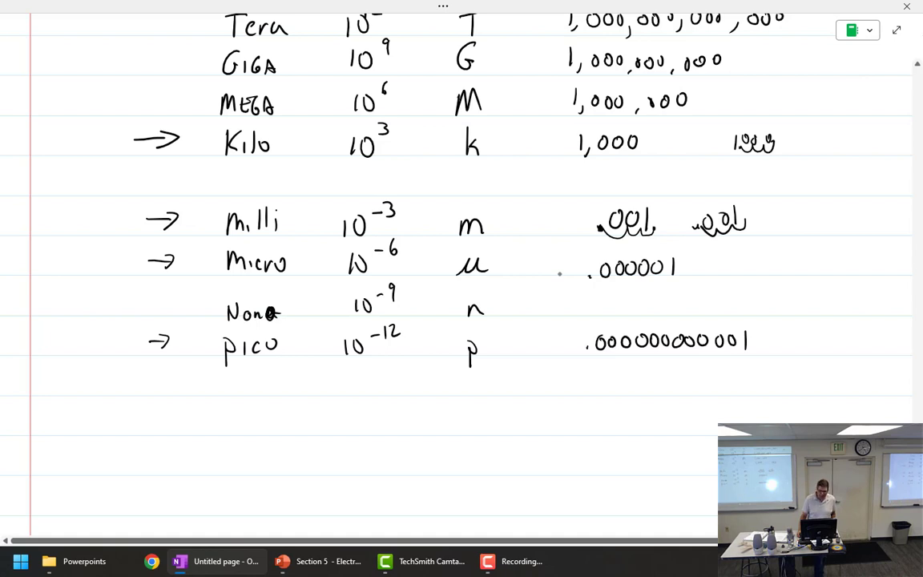
# Step: Underline the K of Kilo, then move down to the empty lines below the pico row
pyautogui.scroll(1, 560, 272)
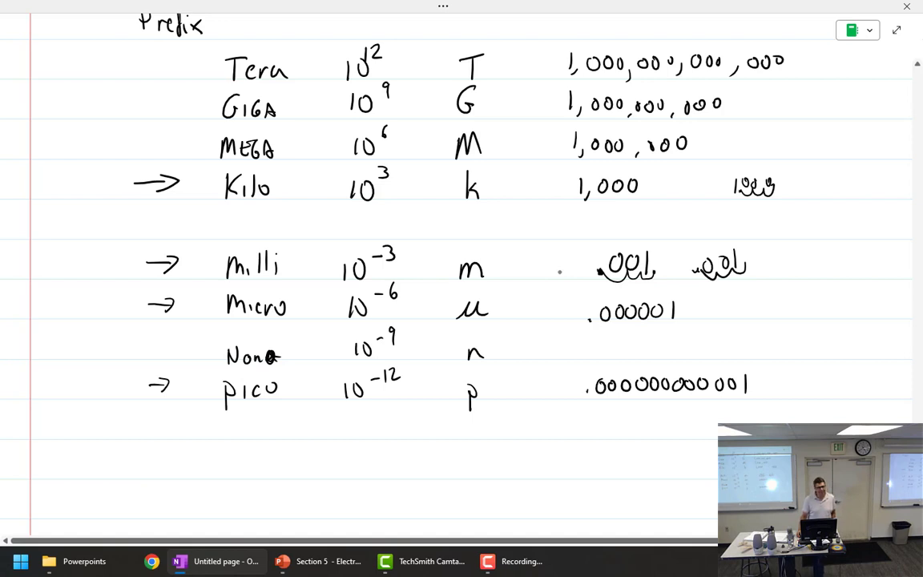
pyautogui.scroll(-2, 560, 265)
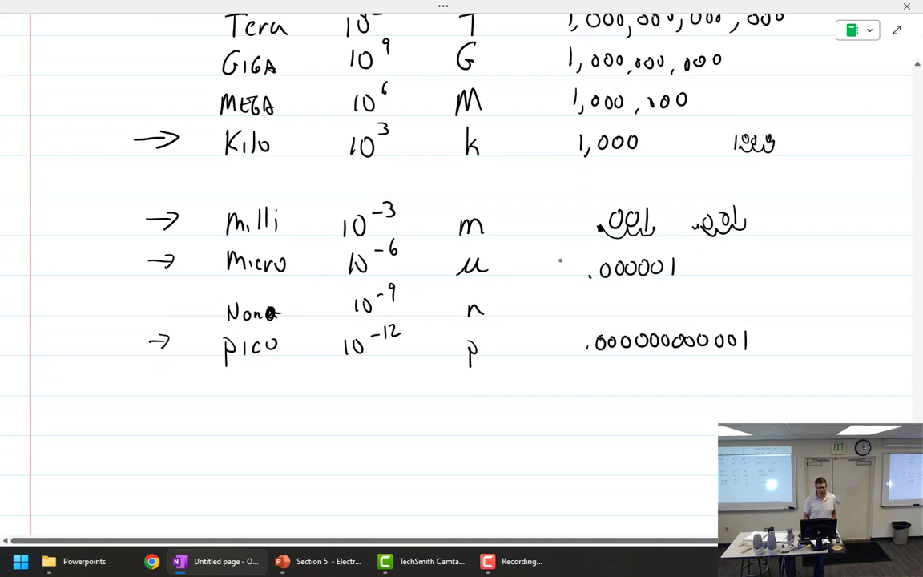
pyautogui.moveTo(224, 159); pyautogui.dragTo(239, 159)
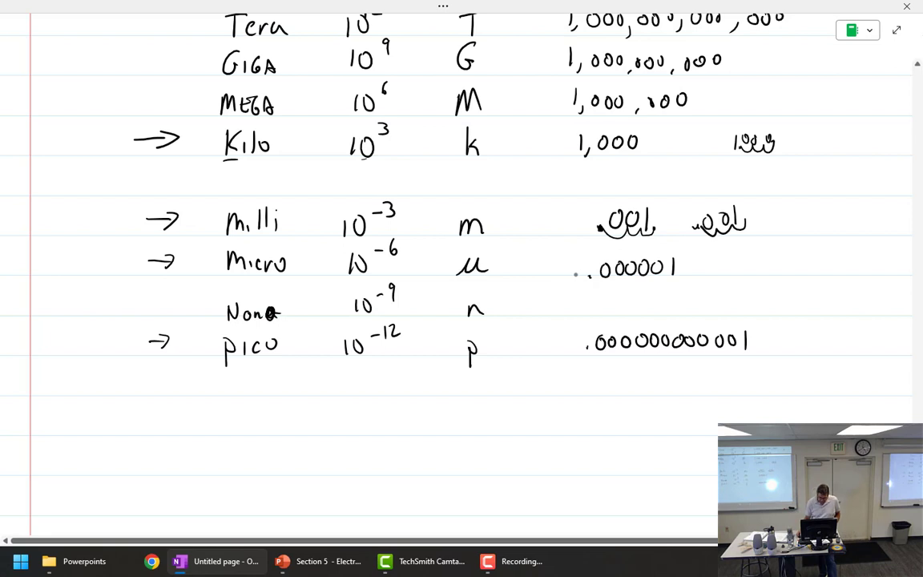
pyautogui.scroll(-5, 628, 270)
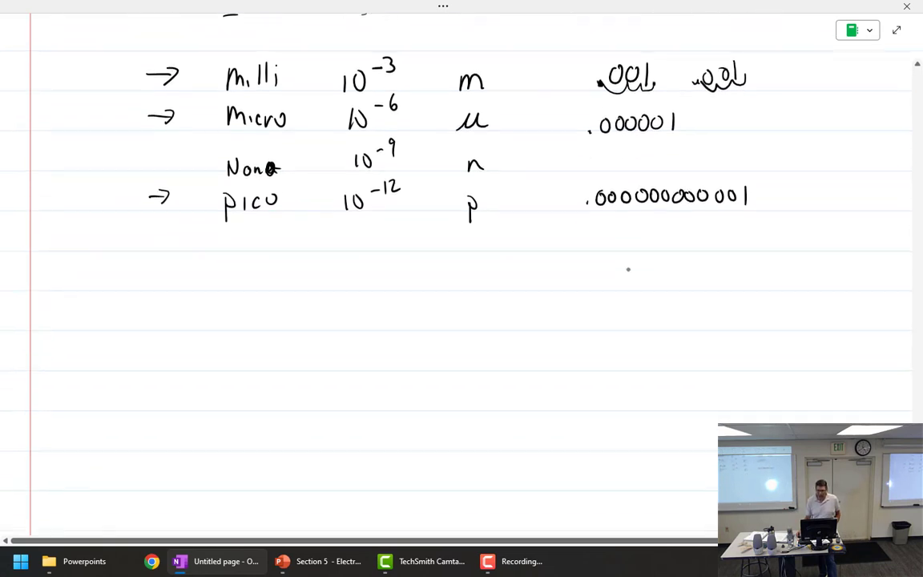
pyautogui.scroll(-2, 629, 270)
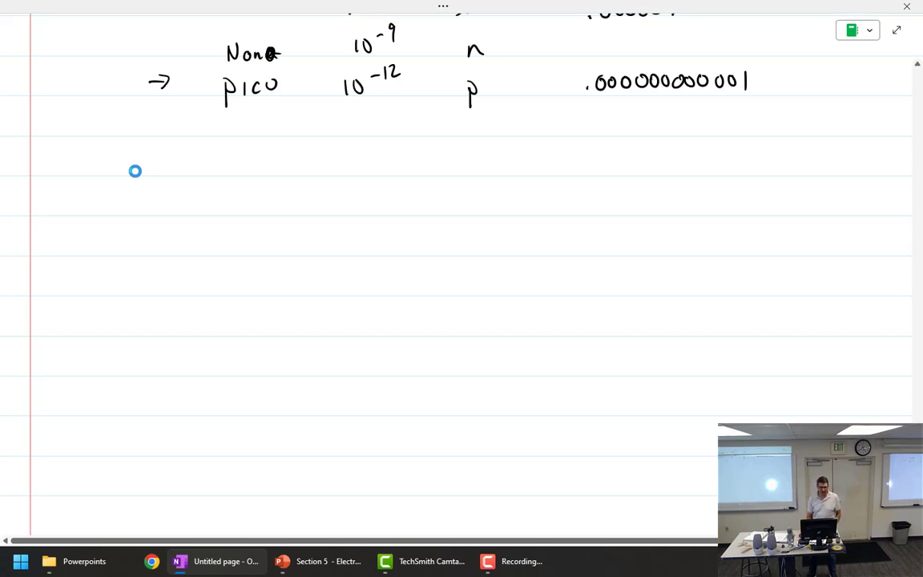
# Step: Handwrite the rule's first line: 'to convert a number from scientific notation to'
pyautogui.moveTo(124, 155); pyautogui.dragTo(123, 174)
pyautogui.moveTo(116, 164); pyautogui.dragTo(132, 162)
pyautogui.moveTo(137, 163); pyautogui.dragTo(135, 165)
pyautogui.moveTo(216, 162)
pyautogui.mouseDown()
pyautogui.moveTo(215, 175)
pyautogui.moveTo(227, 166)
pyautogui.moveTo(245, 174)
pyautogui.mouseUp()
pyautogui.moveTo(247, 164); pyautogui.dragTo(267, 174)
pyautogui.moveTo(269, 174)
pyautogui.mouseDown()
pyautogui.moveTo(278, 166)
pyautogui.moveTo(284, 174)
pyautogui.mouseUp()
pyautogui.moveTo(279, 164)
pyautogui.mouseDown()
pyautogui.moveTo(383, 175)
pyautogui.moveTo(431, 167)
pyautogui.mouseUp()
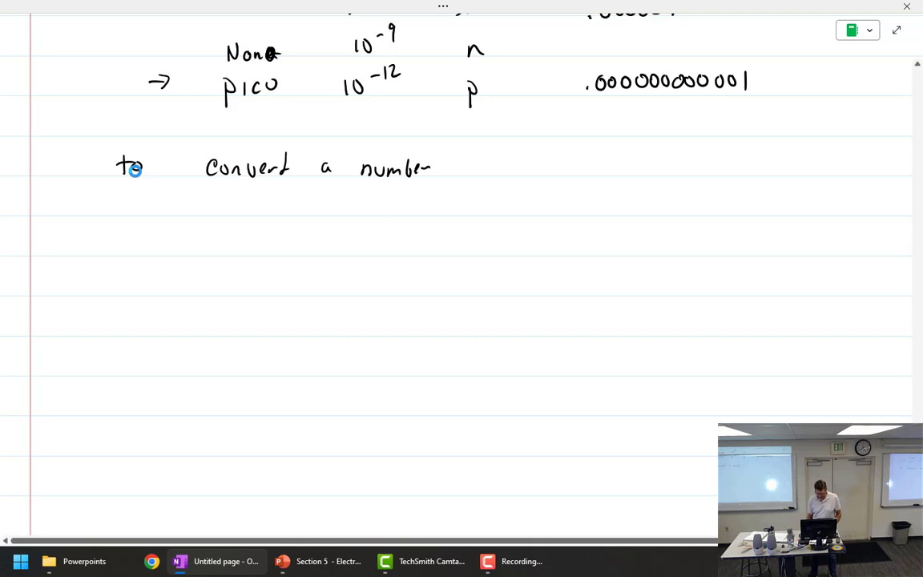
pyautogui.moveTo(479, 147)
pyautogui.mouseDown()
pyautogui.moveTo(470, 175)
pyautogui.moveTo(490, 164)
pyautogui.moveTo(625, 171)
pyautogui.mouseUp()
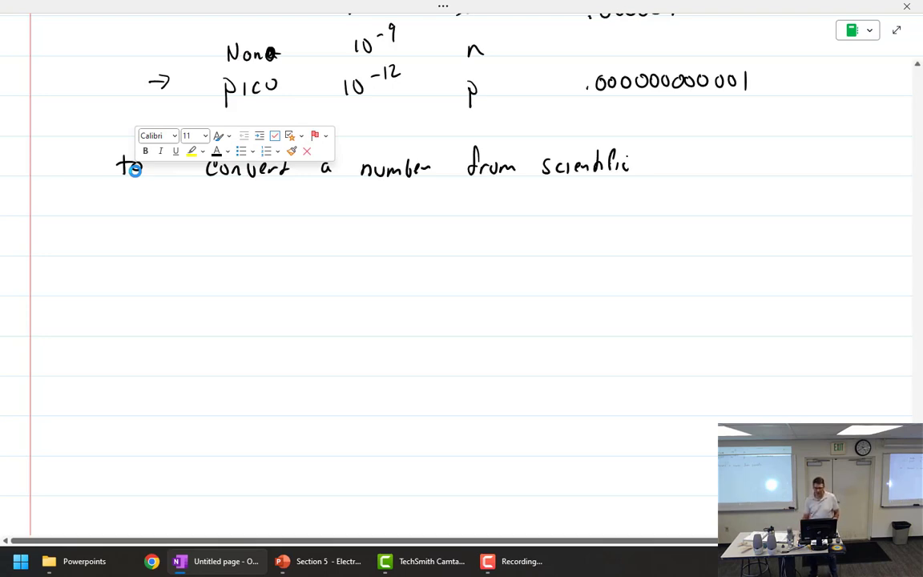
pyautogui.moveTo(652, 172)
pyautogui.mouseDown()
pyautogui.moveTo(670, 165)
pyautogui.moveTo(726, 170)
pyautogui.mouseUp()
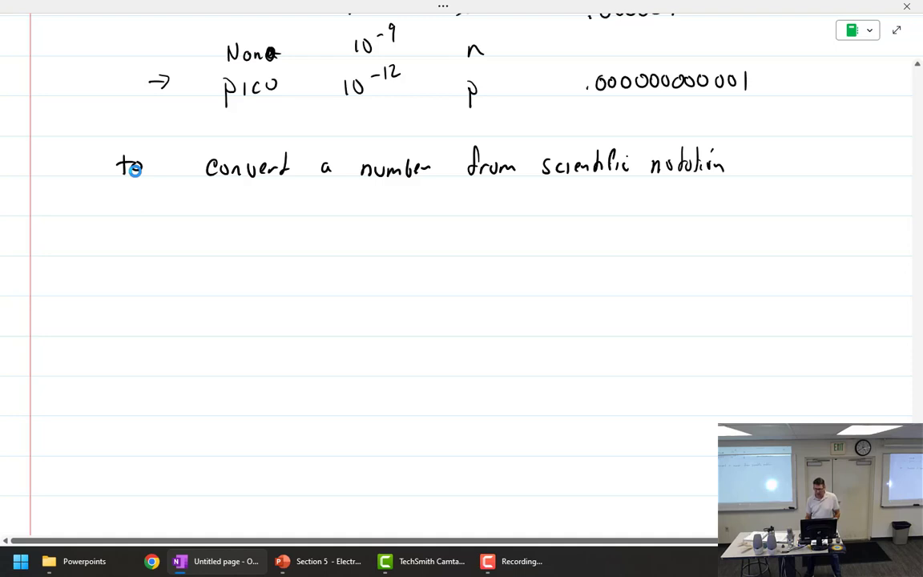
pyautogui.moveTo(776, 150)
pyautogui.mouseDown()
pyautogui.moveTo(777, 172)
pyautogui.moveTo(783, 157)
pyautogui.mouseUp()
pyautogui.moveTo(790, 160); pyautogui.dragTo(789, 160)
# Step: Continue the rule on the second line: 'standard number, move the decimal the number of'
pyautogui.moveTo(214, 192)
pyautogui.mouseDown()
pyautogui.moveTo(206, 210)
pyautogui.moveTo(246, 212)
pyautogui.moveTo(258, 190)
pyautogui.mouseUp()
pyautogui.moveTo(262, 204); pyautogui.dragTo(362, 213)
pyautogui.moveTo(365, 210); pyautogui.dragTo(386, 207)
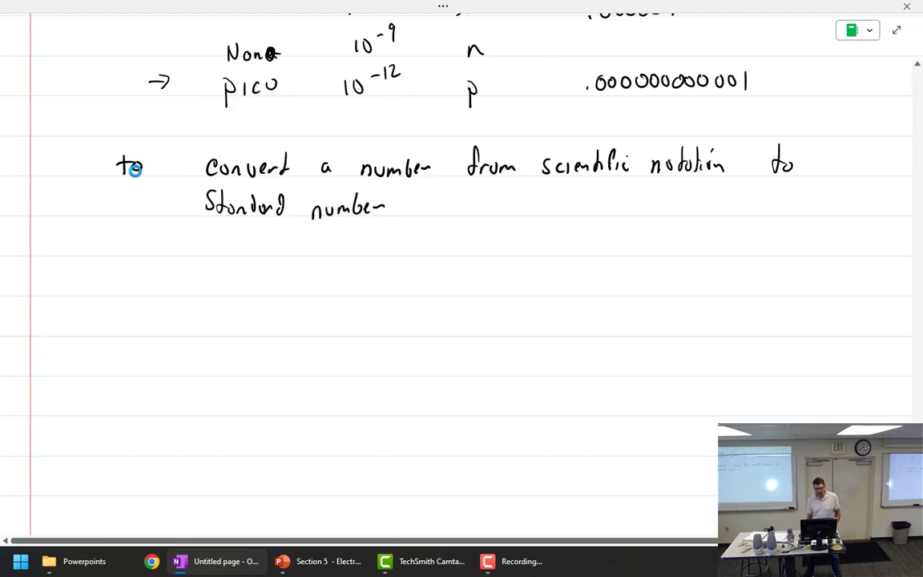
pyautogui.moveTo(430, 210); pyautogui.dragTo(457, 215)
pyautogui.moveTo(459, 207); pyautogui.dragTo(474, 213)
pyautogui.moveTo(500, 202); pyautogui.dragTo(515, 216)
pyautogui.moveTo(506, 207); pyautogui.dragTo(591, 210)
pyautogui.moveTo(601, 206)
pyautogui.mouseDown()
pyautogui.moveTo(595, 215)
pyautogui.moveTo(606, 215)
pyautogui.mouseUp()
pyautogui.moveTo(611, 213); pyautogui.dragTo(627, 215)
pyautogui.moveTo(634, 208)
pyautogui.mouseDown()
pyautogui.moveTo(683, 216)
pyautogui.moveTo(691, 202)
pyautogui.mouseUp()
pyautogui.moveTo(693, 192)
pyautogui.mouseDown()
pyautogui.moveTo(700, 214)
pyautogui.moveTo(712, 212)
pyautogui.mouseUp()
pyautogui.moveTo(735, 205); pyautogui.dragTo(784, 215)
pyautogui.moveTo(789, 199)
pyautogui.mouseDown()
pyautogui.moveTo(788, 206)
pyautogui.moveTo(861, 215)
pyautogui.mouseUp()
# Step: Finish with 'times represented by the power' and begin an example with a 6
pyautogui.moveTo(224, 233)
pyautogui.mouseDown()
pyautogui.moveTo(226, 252)
pyautogui.moveTo(232, 235)
pyautogui.mouseUp()
pyautogui.moveTo(234, 239)
pyautogui.mouseDown()
pyautogui.moveTo(235, 250)
pyautogui.moveTo(312, 250)
pyautogui.moveTo(321, 236)
pyautogui.mouseUp()
pyautogui.moveTo(324, 243); pyautogui.dragTo(336, 255)
pyautogui.moveTo(337, 238); pyautogui.dragTo(362, 250)
pyautogui.moveTo(369, 242)
pyautogui.mouseDown()
pyautogui.moveTo(365, 251)
pyautogui.moveTo(378, 251)
pyautogui.mouseUp()
pyautogui.moveTo(379, 246); pyautogui.dragTo(385, 250)
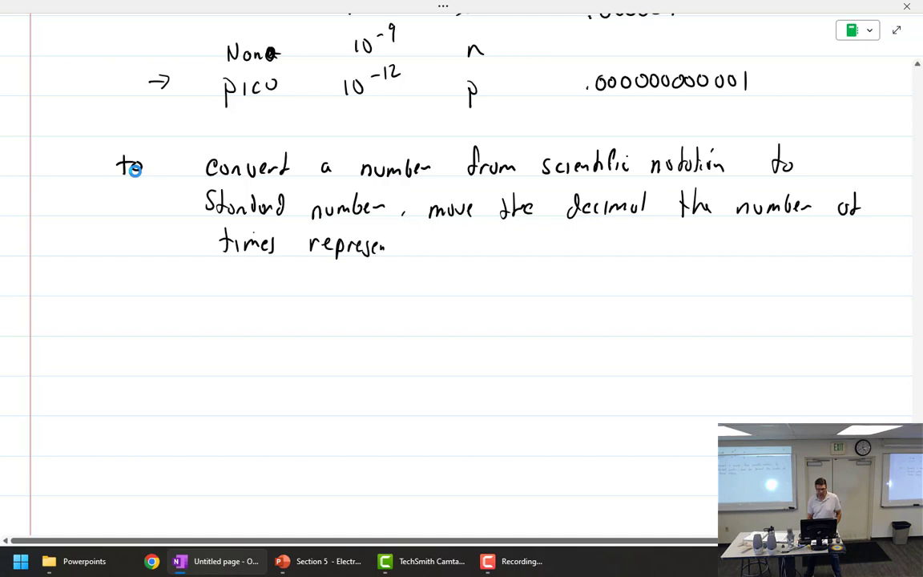
pyautogui.moveTo(385, 246)
pyautogui.mouseDown()
pyautogui.moveTo(413, 250)
pyautogui.moveTo(422, 235)
pyautogui.mouseUp()
pyautogui.moveTo(447, 234); pyautogui.dragTo(459, 258)
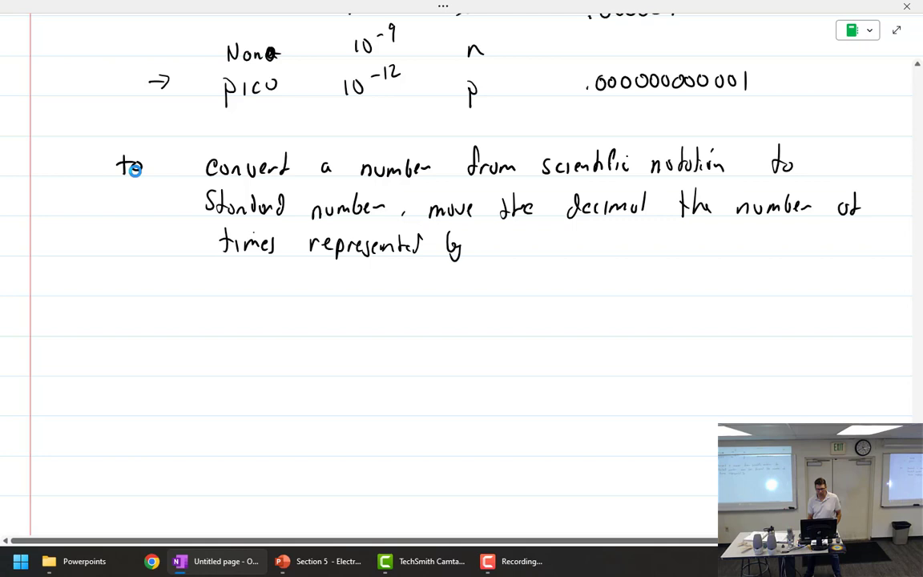
pyautogui.moveTo(505, 237)
pyautogui.mouseDown()
pyautogui.moveTo(509, 253)
pyautogui.moveTo(536, 250)
pyautogui.moveTo(566, 263)
pyautogui.moveTo(633, 241)
pyautogui.mouseUp()
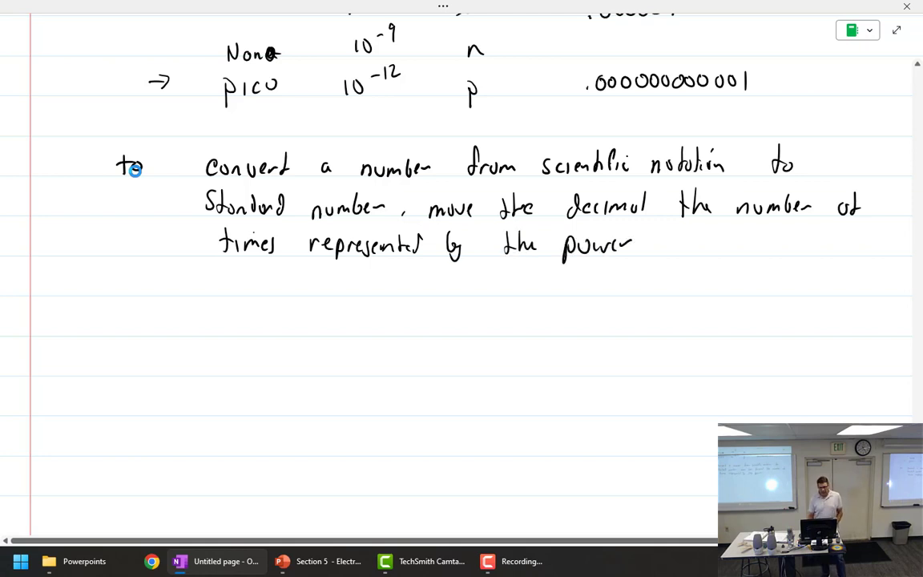
pyautogui.moveTo(261, 306)
pyautogui.mouseDown()
pyautogui.moveTo(250, 333)
pyautogui.moveTo(247, 320)
pyautogui.mouseUp()
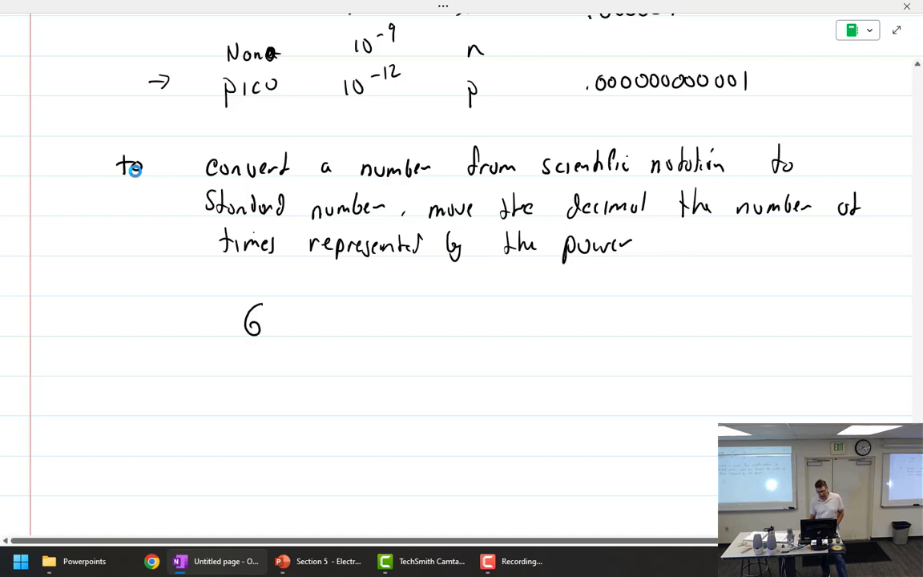
# Step: Complete the example 6.875 × 10³ and write its equivalent 6.875 k beside it
pyautogui.moveTo(299, 310)
pyautogui.mouseDown()
pyautogui.moveTo(306, 330)
pyautogui.moveTo(354, 331)
pyautogui.moveTo(382, 317)
pyautogui.mouseUp()
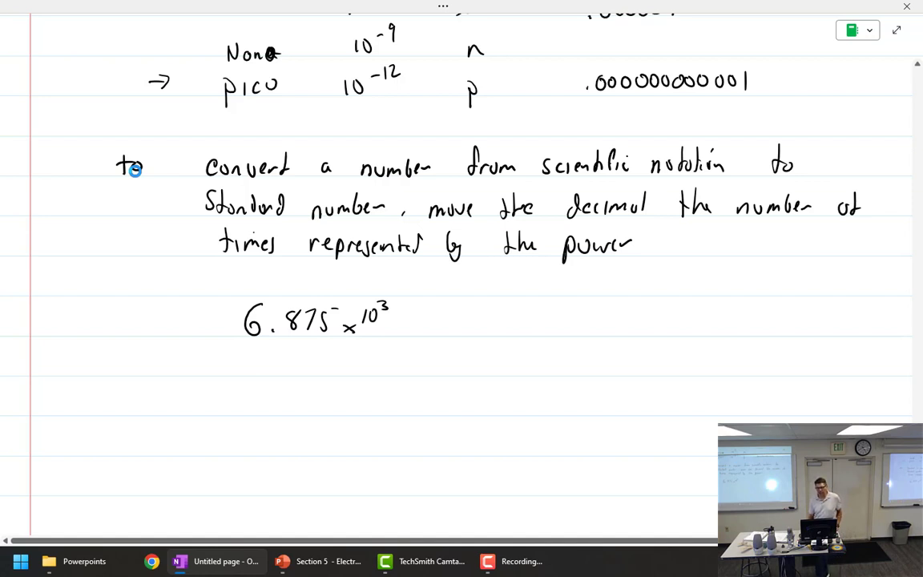
pyautogui.click(530, 328)
pyautogui.moveTo(518, 310)
pyautogui.mouseDown()
pyautogui.moveTo(514, 330)
pyautogui.moveTo(543, 313)
pyautogui.moveTo(564, 331)
pyautogui.mouseUp()
pyautogui.moveTo(571, 309)
pyautogui.mouseDown()
pyautogui.moveTo(583, 337)
pyautogui.moveTo(595, 337)
pyautogui.mouseUp()
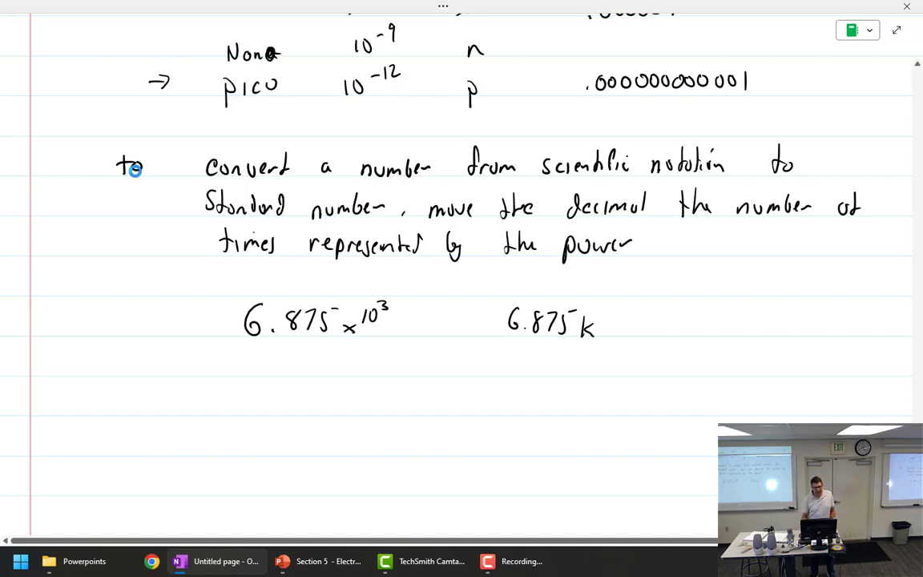
# Step: Label the example "UNPACK" with quotes and a dash, and circle the exponent 3
pyautogui.moveTo(50, 309); pyautogui.dragTo(133, 304)
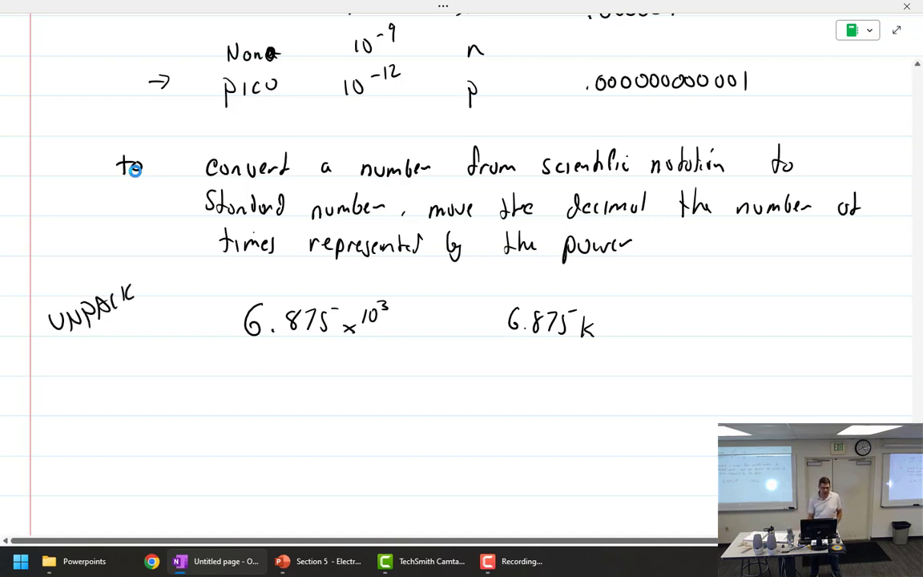
pyautogui.moveTo(139, 265); pyautogui.dragTo(146, 273)
pyautogui.moveTo(23, 311); pyautogui.dragTo(39, 314)
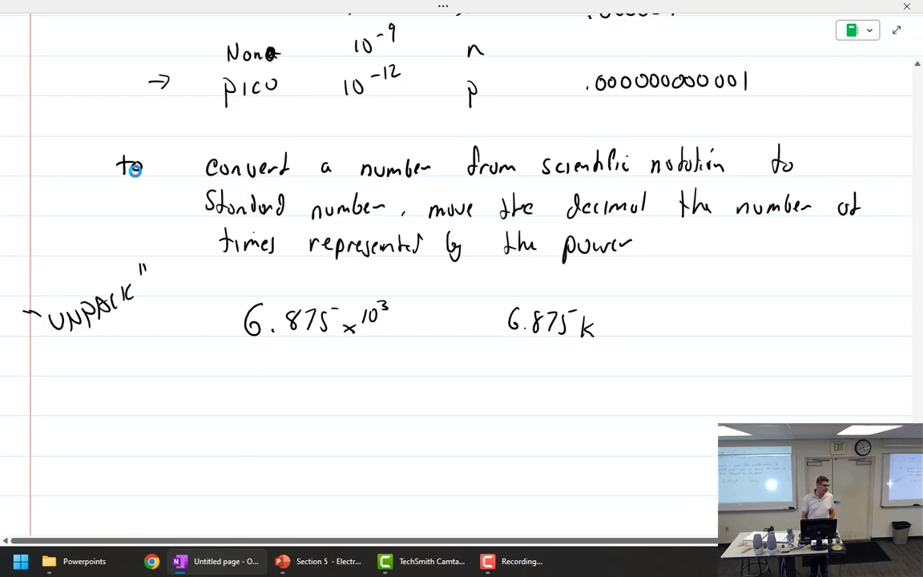
pyautogui.moveTo(379, 296); pyautogui.dragTo(383, 296)
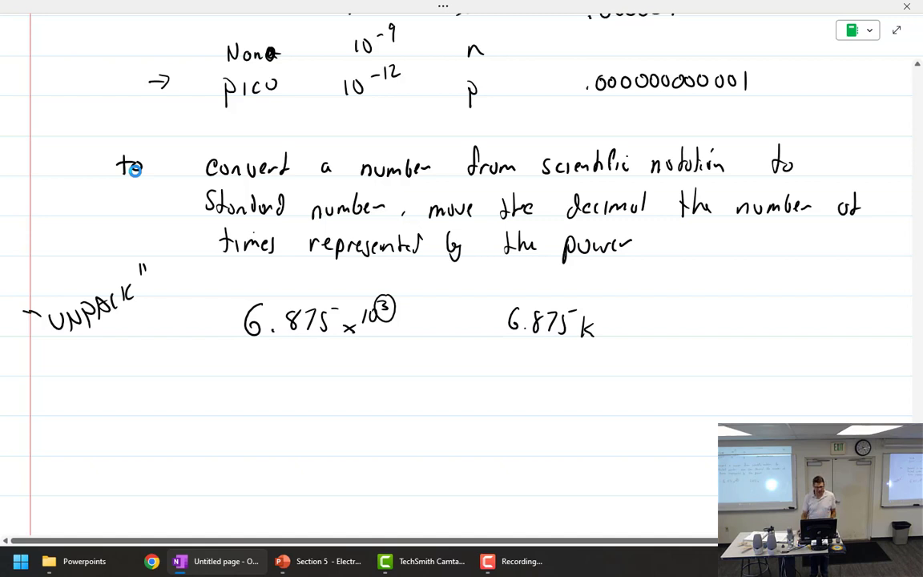
# Step: Bold the decimal in 6.875 and write 6875 below, with hops showing three places
pyautogui.scroll(-3, 307, 394)
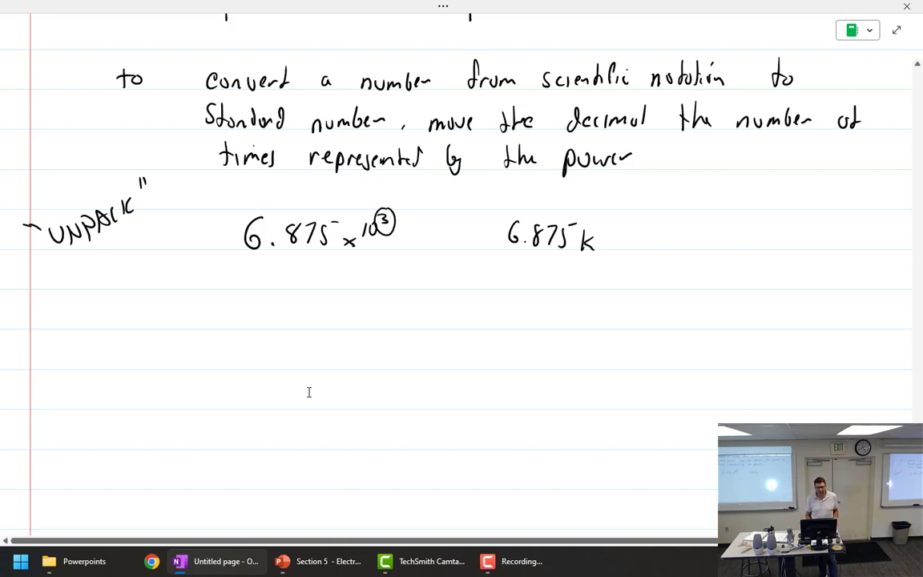
pyautogui.moveTo(247, 218); pyautogui.dragTo(250, 221)
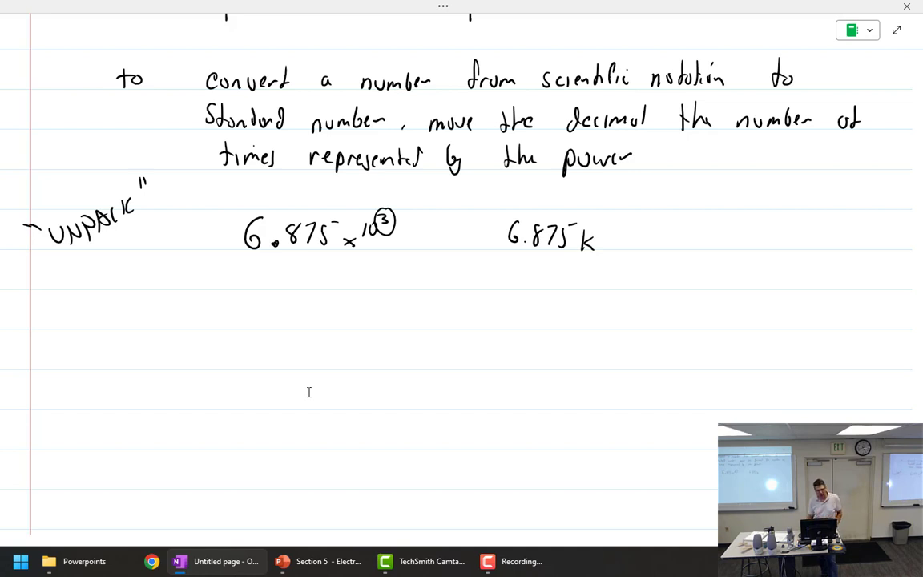
pyautogui.moveTo(261, 297)
pyautogui.mouseDown()
pyautogui.moveTo(253, 317)
pyautogui.moveTo(286, 302)
pyautogui.moveTo(307, 325)
pyautogui.mouseUp()
pyautogui.moveTo(327, 302)
pyautogui.mouseDown()
pyautogui.moveTo(321, 323)
pyautogui.moveTo(344, 290)
pyautogui.mouseUp()
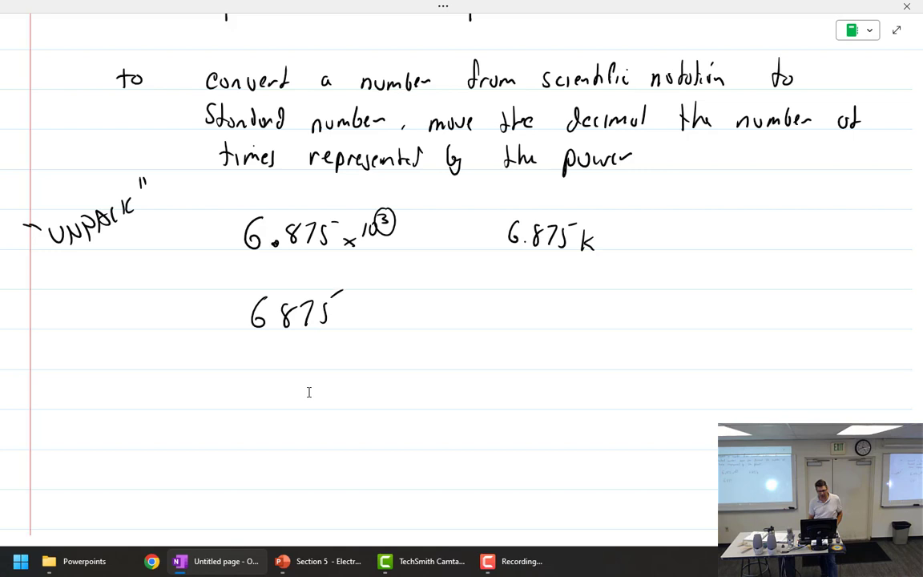
pyautogui.moveTo(273, 329); pyautogui.dragTo(331, 329)
pyautogui.click(335, 326)
# Step: Write 6, 875 beside 6875, then start a new 6.875 example further down
pyautogui.moveTo(416, 302)
pyautogui.mouseDown()
pyautogui.moveTo(411, 324)
pyautogui.moveTo(418, 316)
pyautogui.mouseUp()
pyautogui.moveTo(425, 322); pyautogui.dragTo(422, 330)
pyautogui.moveTo(458, 301); pyautogui.dragTo(454, 305)
pyautogui.moveTo(467, 303); pyautogui.dragTo(480, 322)
pyautogui.moveTo(492, 298); pyautogui.dragTo(503, 294)
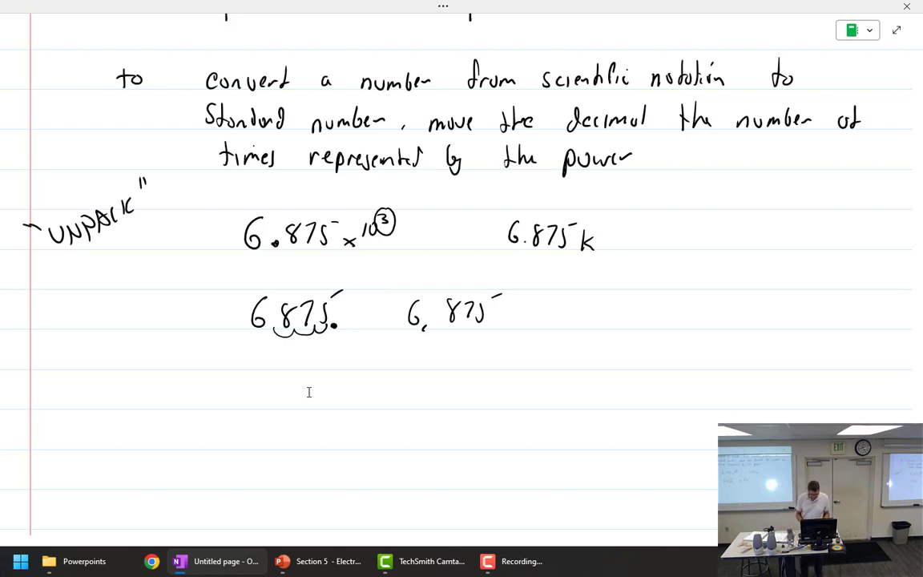
pyautogui.scroll(-3, 319, 461)
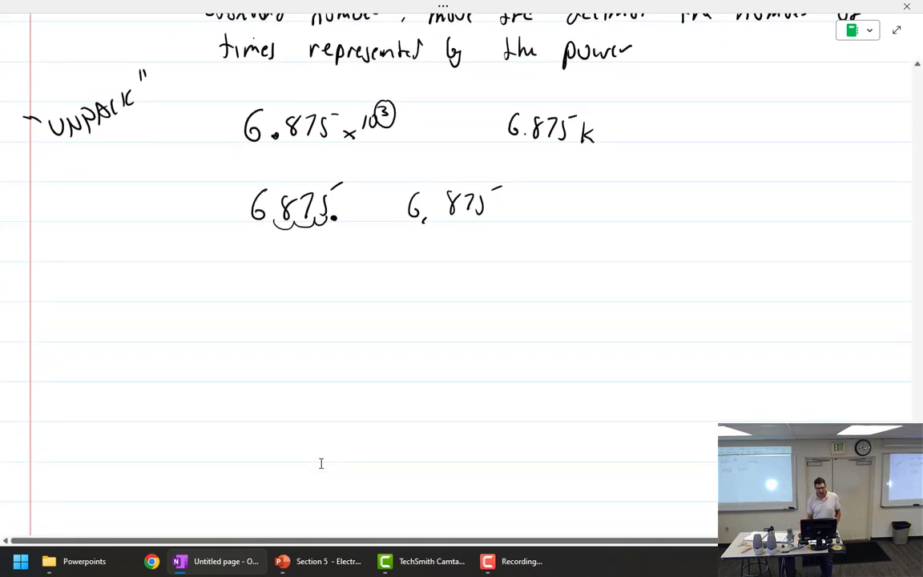
pyautogui.moveTo(273, 278)
pyautogui.mouseDown()
pyautogui.moveTo(266, 298)
pyautogui.moveTo(363, 297)
pyautogui.mouseUp()
# Step: Complete 6.875 × 10⁻³ and write its equivalent 6.875 m beside it
pyautogui.moveTo(363, 286)
pyautogui.mouseDown()
pyautogui.moveTo(352, 297)
pyautogui.moveTo(373, 297)
pyautogui.mouseUp()
pyautogui.moveTo(383, 280); pyautogui.dragTo(402, 279)
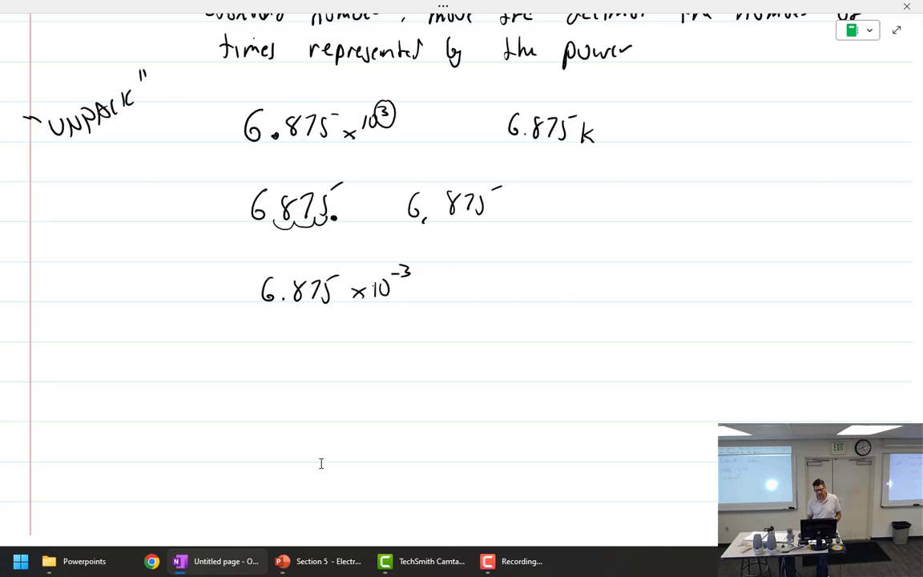
pyautogui.click(539, 292)
pyautogui.moveTo(532, 273)
pyautogui.mouseDown()
pyautogui.moveTo(526, 286)
pyautogui.moveTo(555, 275)
pyautogui.moveTo(566, 295)
pyautogui.mouseUp()
pyautogui.moveTo(575, 275)
pyautogui.mouseDown()
pyautogui.moveTo(574, 294)
pyautogui.moveTo(591, 268)
pyautogui.mouseUp()
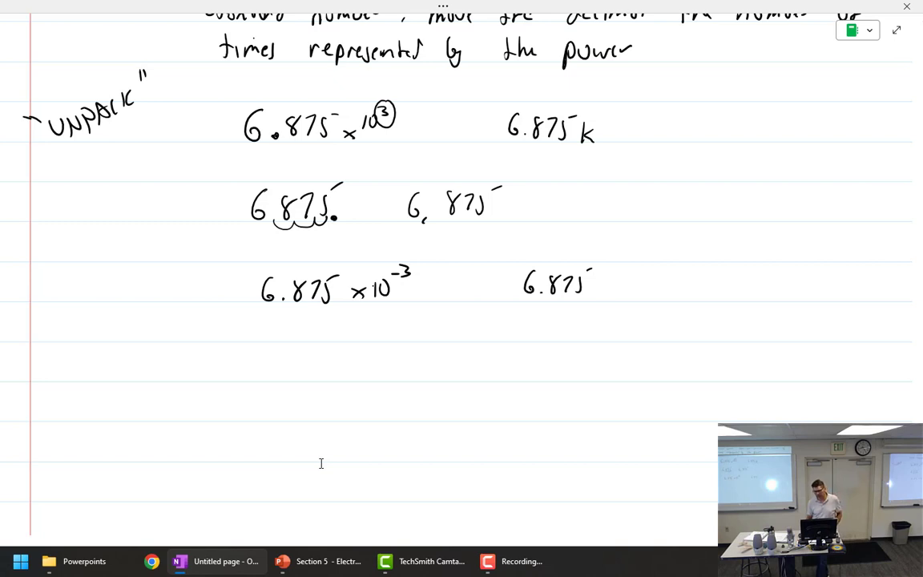
pyautogui.moveTo(594, 295)
pyautogui.mouseDown()
pyautogui.moveTo(603, 285)
pyautogui.moveTo(613, 295)
pyautogui.mouseUp()
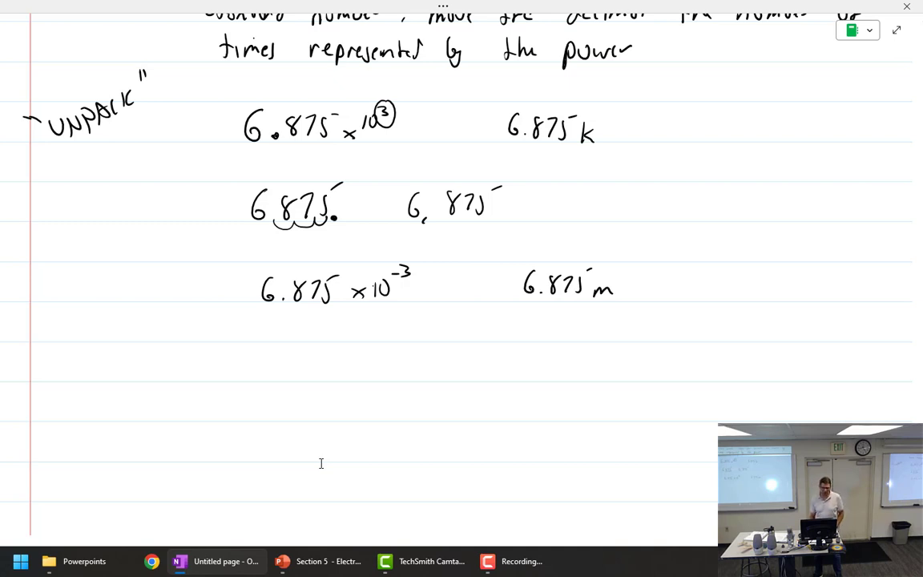
# Step: Unpack it below as 6.875 with leftward hops into the standard number .006875
pyautogui.moveTo(292, 351)
pyautogui.mouseDown()
pyautogui.moveTo(283, 364)
pyautogui.moveTo(312, 361)
pyautogui.mouseUp()
pyautogui.moveTo(322, 355)
pyautogui.mouseDown()
pyautogui.moveTo(327, 370)
pyautogui.moveTo(340, 369)
pyautogui.mouseUp()
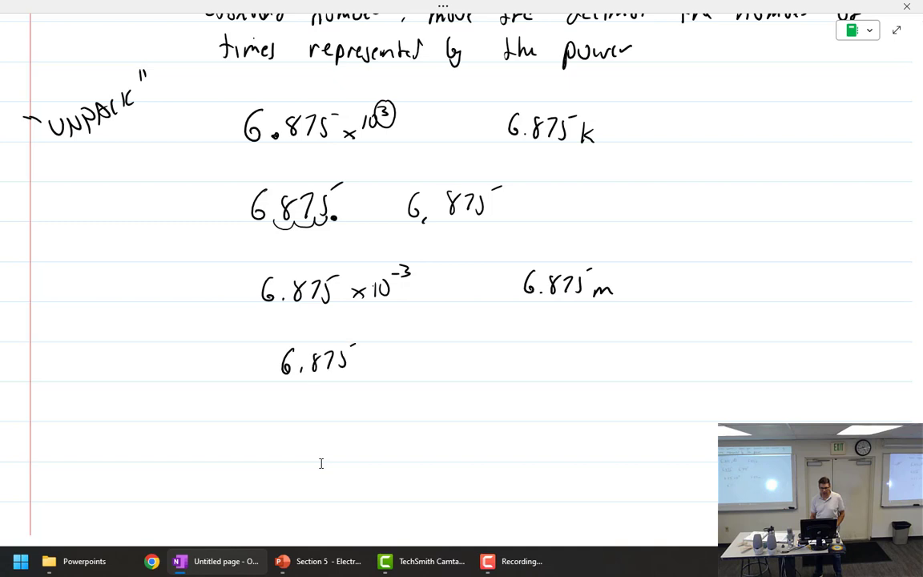
pyautogui.click(300, 371)
pyautogui.moveTo(295, 374)
pyautogui.mouseDown()
pyautogui.moveTo(248, 383)
pyautogui.moveTo(220, 372)
pyautogui.moveTo(266, 362)
pyautogui.mouseUp()
pyautogui.click(426, 371)
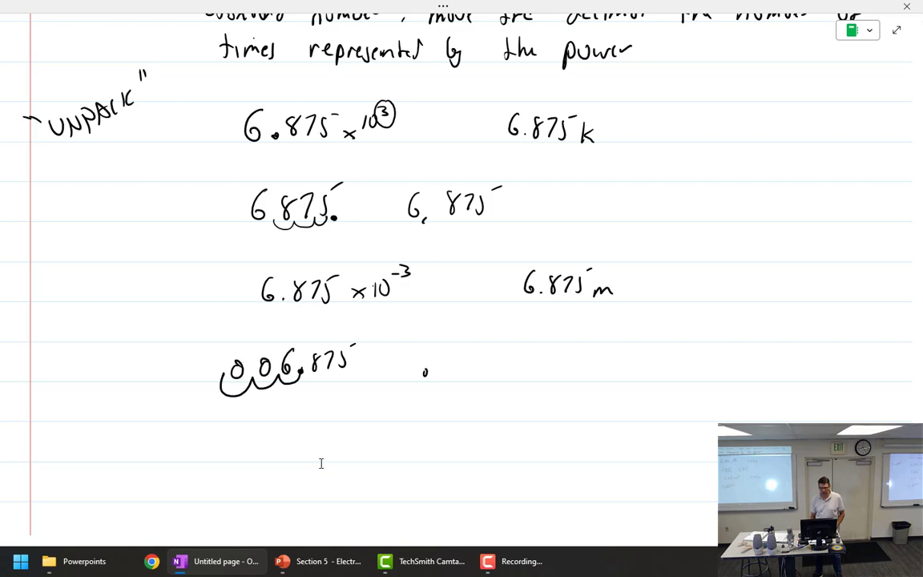
pyautogui.moveTo(454, 359)
pyautogui.mouseDown()
pyautogui.moveTo(494, 372)
pyautogui.moveTo(521, 358)
pyautogui.moveTo(544, 373)
pyautogui.mouseUp()
pyautogui.moveTo(568, 345); pyautogui.dragTo(577, 342)
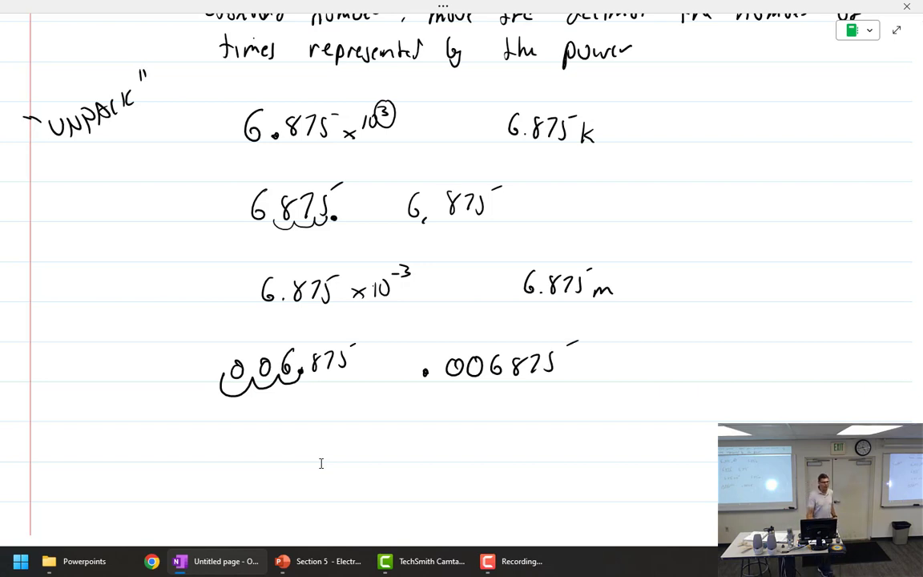
pyautogui.scroll(-1, 320, 464)
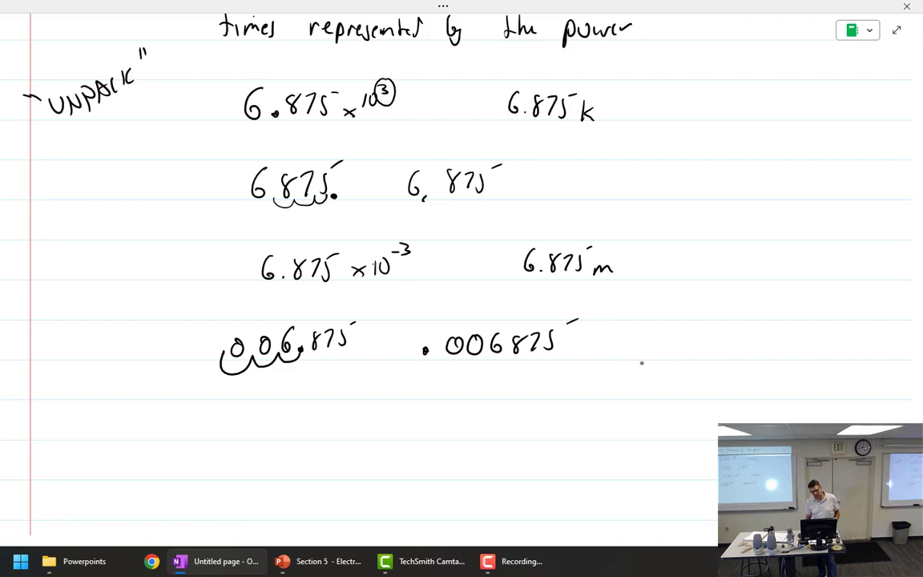
# Step: Emphasise the underline under the 6 and write the rule ≥ 5 up, < 5 down
pyautogui.moveTo(488, 363); pyautogui.dragTo(502, 362)
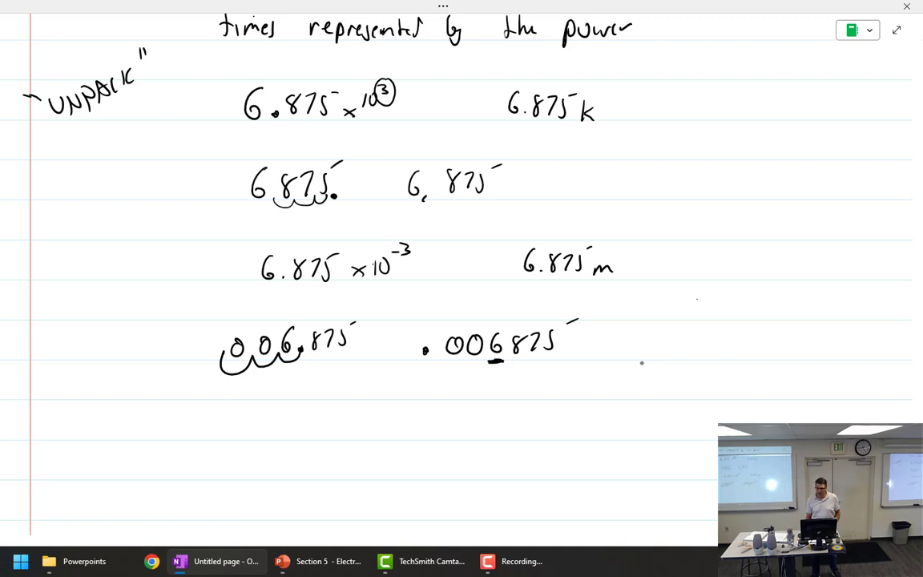
pyautogui.moveTo(689, 301)
pyautogui.mouseDown()
pyautogui.moveTo(705, 300)
pyautogui.moveTo(688, 319)
pyautogui.moveTo(735, 316)
pyautogui.moveTo(763, 291)
pyautogui.moveTo(819, 315)
pyautogui.mouseUp()
pyautogui.moveTo(699, 337)
pyautogui.mouseDown()
pyautogui.moveTo(701, 353)
pyautogui.moveTo(726, 352)
pyautogui.mouseUp()
pyautogui.moveTo(733, 332); pyautogui.dragTo(747, 328)
pyautogui.moveTo(808, 343)
pyautogui.mouseDown()
pyautogui.moveTo(809, 355)
pyautogui.moveTo(817, 343)
pyautogui.moveTo(850, 346)
pyautogui.mouseUp()
# Step: Draw an arrow at the digit after the 6 and write the rounded value .007
pyautogui.moveTo(518, 385)
pyautogui.mouseDown()
pyautogui.moveTo(518, 362)
pyautogui.moveTo(522, 370)
pyautogui.mouseUp()
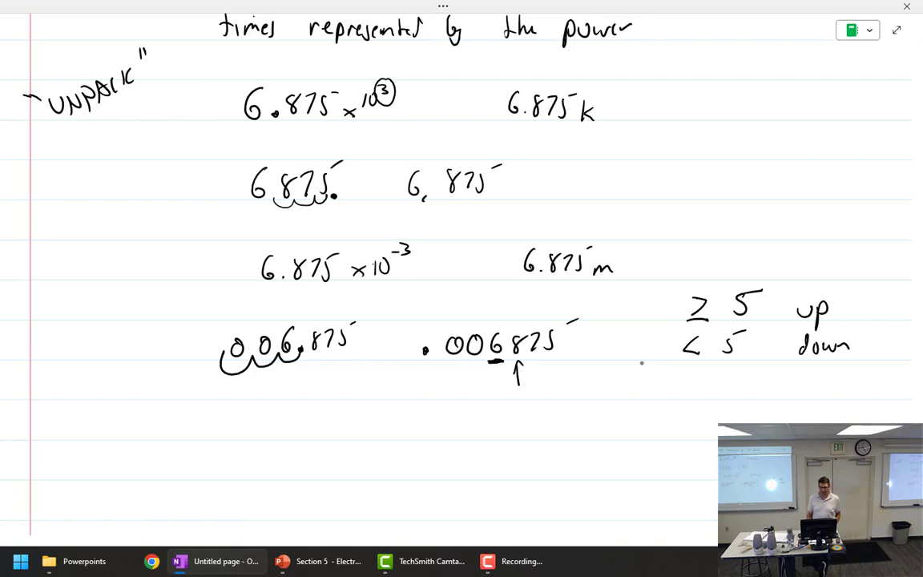
pyautogui.click(432, 426)
pyautogui.moveTo(458, 411); pyautogui.dragTo(492, 430)
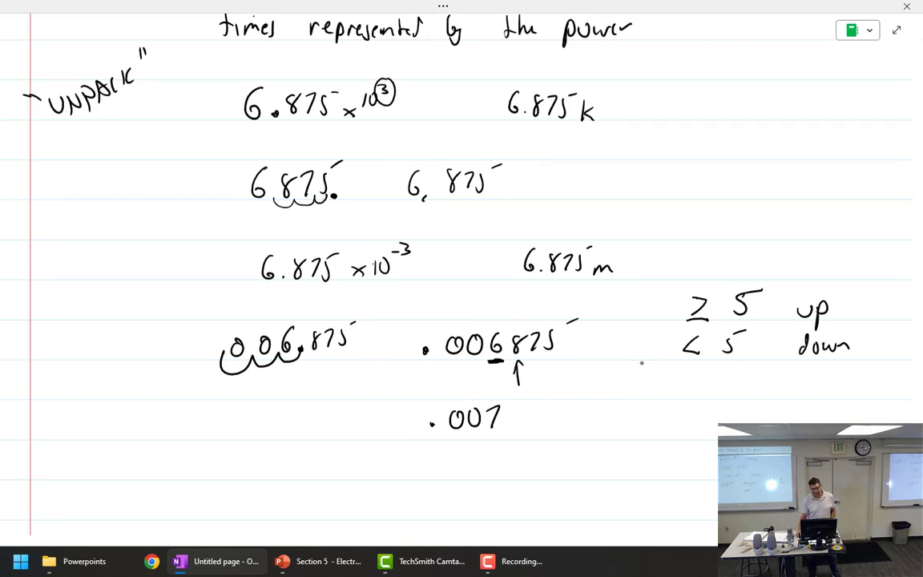
# Step: Write 6.875 × 10⁻³ to the left of .007
pyautogui.scroll(-4, 642, 363)
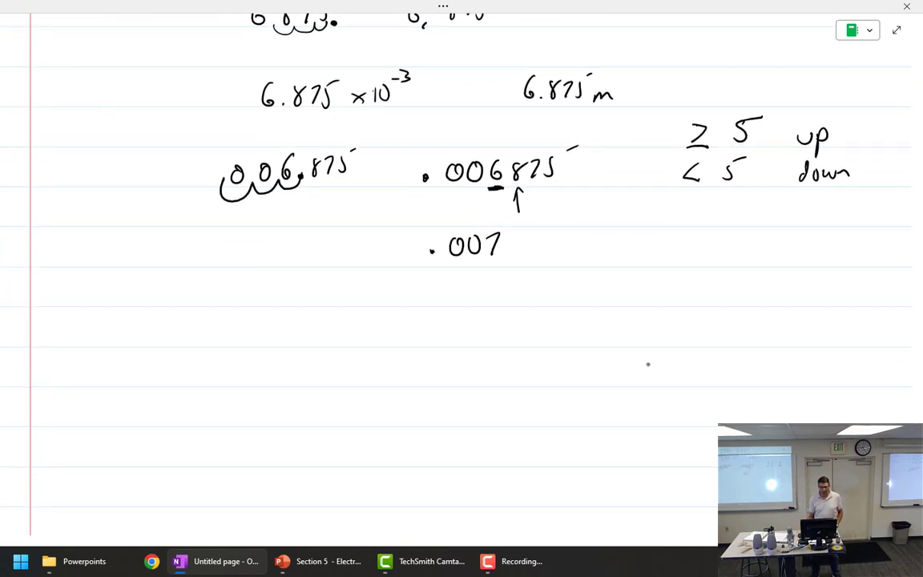
pyautogui.moveTo(211, 238)
pyautogui.mouseDown()
pyautogui.moveTo(200, 251)
pyautogui.moveTo(263, 257)
pyautogui.mouseUp()
pyautogui.click(211, 256)
pyautogui.moveTo(265, 238); pyautogui.dragTo(294, 260)
pyautogui.moveTo(293, 249)
pyautogui.mouseDown()
pyautogui.moveTo(278, 261)
pyautogui.moveTo(311, 259)
pyautogui.mouseUp()
pyautogui.moveTo(323, 240); pyautogui.dragTo(343, 238)
# Step: Write 6.875 m on the line below
pyautogui.moveTo(211, 307)
pyautogui.mouseDown()
pyautogui.moveTo(202, 321)
pyautogui.moveTo(256, 327)
pyautogui.mouseUp()
pyautogui.click(222, 327)
pyautogui.moveTo(274, 306); pyautogui.dragTo(297, 323)
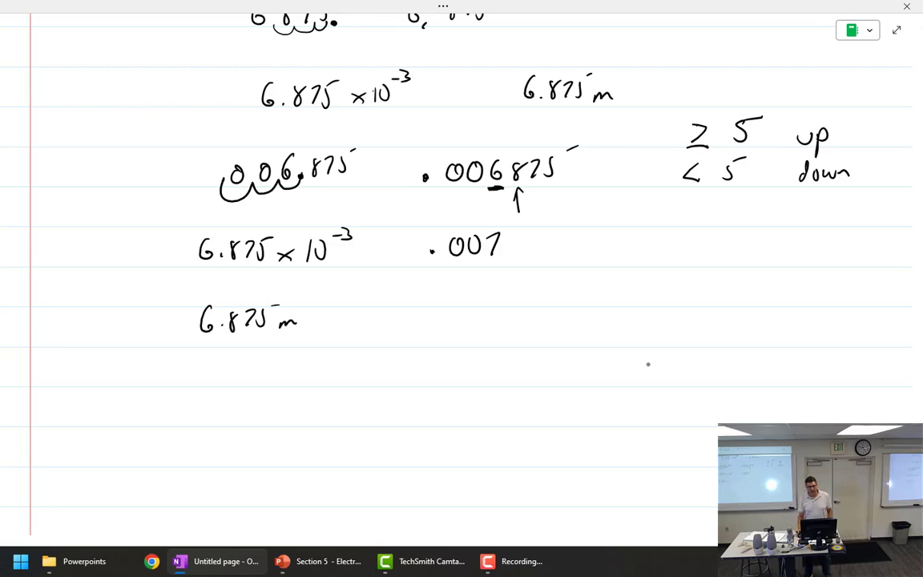
pyautogui.click(278, 335)
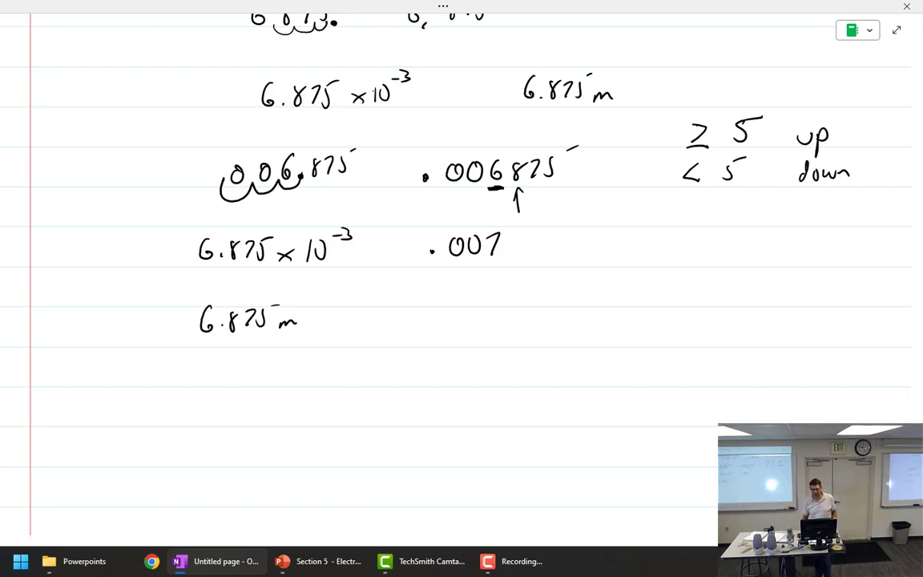
# Step: Write the new example .006475 and underline its 6
pyautogui.moveTo(665, 242); pyautogui.dragTo(665, 243)
pyautogui.moveTo(687, 242)
pyautogui.mouseDown()
pyautogui.moveTo(677, 252)
pyautogui.moveTo(688, 243)
pyautogui.mouseUp()
pyautogui.moveTo(714, 240)
pyautogui.mouseDown()
pyautogui.moveTo(709, 255)
pyautogui.moveTo(742, 254)
pyautogui.mouseUp()
pyautogui.moveTo(739, 240); pyautogui.dragTo(739, 263)
pyautogui.moveTo(747, 240)
pyautogui.mouseDown()
pyautogui.moveTo(753, 262)
pyautogui.moveTo(763, 261)
pyautogui.mouseUp()
pyautogui.moveTo(783, 234); pyautogui.dragTo(790, 233)
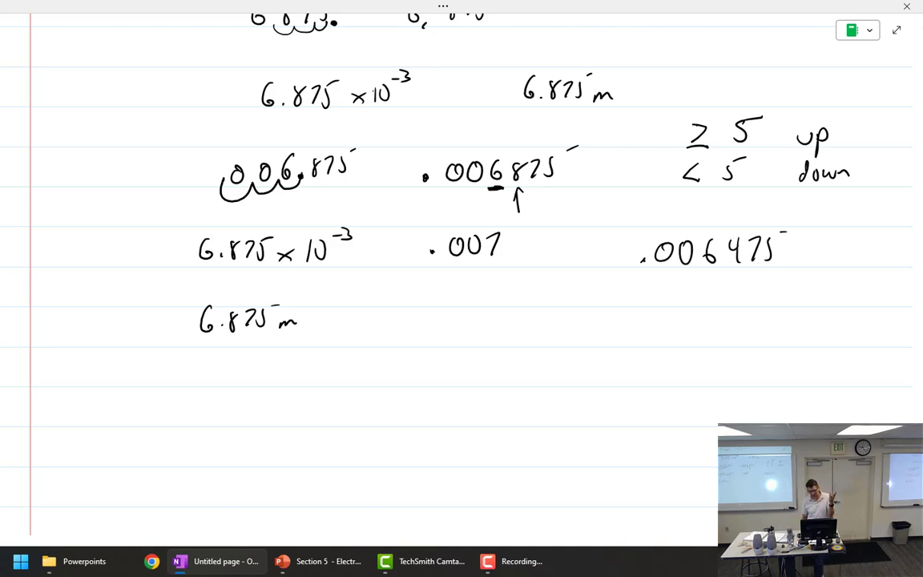
pyautogui.moveTo(703, 271); pyautogui.dragTo(719, 268)
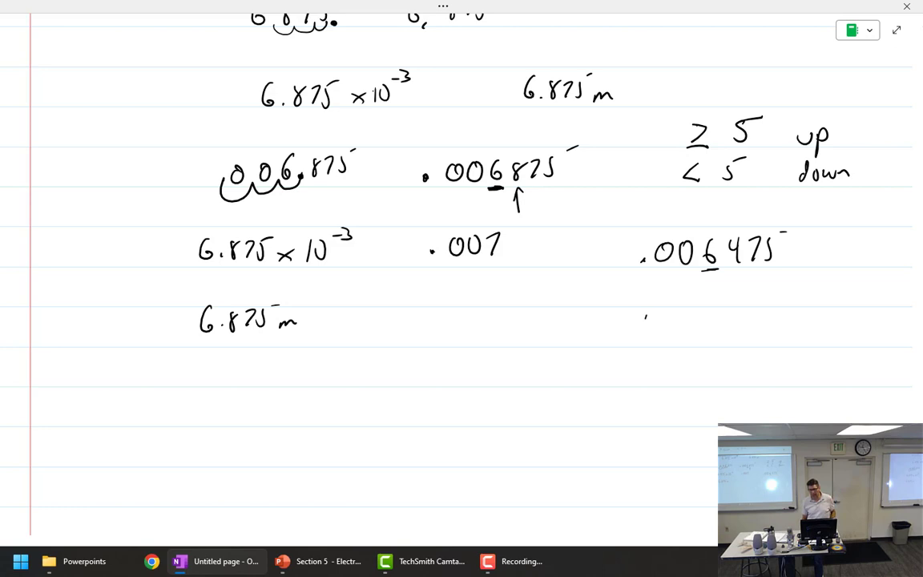
# Step: Write the rounded-down value .006 beneath it
pyautogui.moveTo(645, 315); pyautogui.dragTo(647, 319)
pyautogui.moveTo(670, 301)
pyautogui.mouseDown()
pyautogui.moveTo(664, 316)
pyautogui.moveTo(670, 302)
pyautogui.mouseUp()
pyautogui.moveTo(689, 301); pyautogui.dragTo(688, 302)
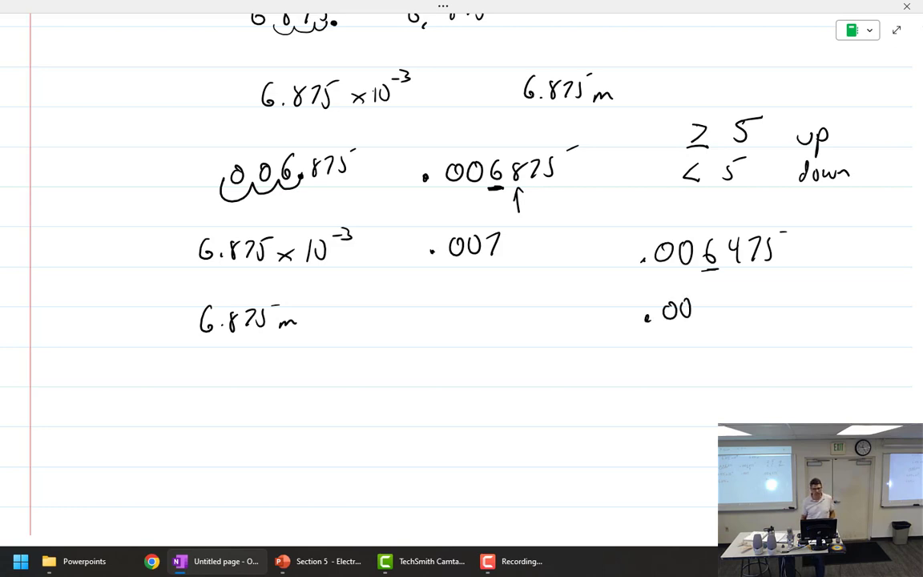
pyautogui.moveTo(715, 295); pyautogui.dragTo(704, 308)
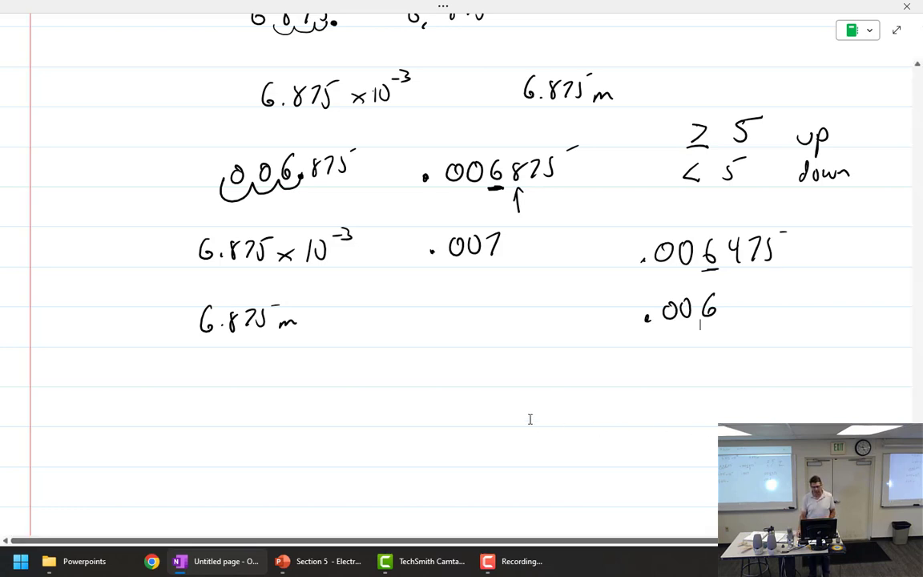
# Step: Write 8.375 m with its standard form .008375 beside it
pyautogui.scroll(-8, 530, 418)
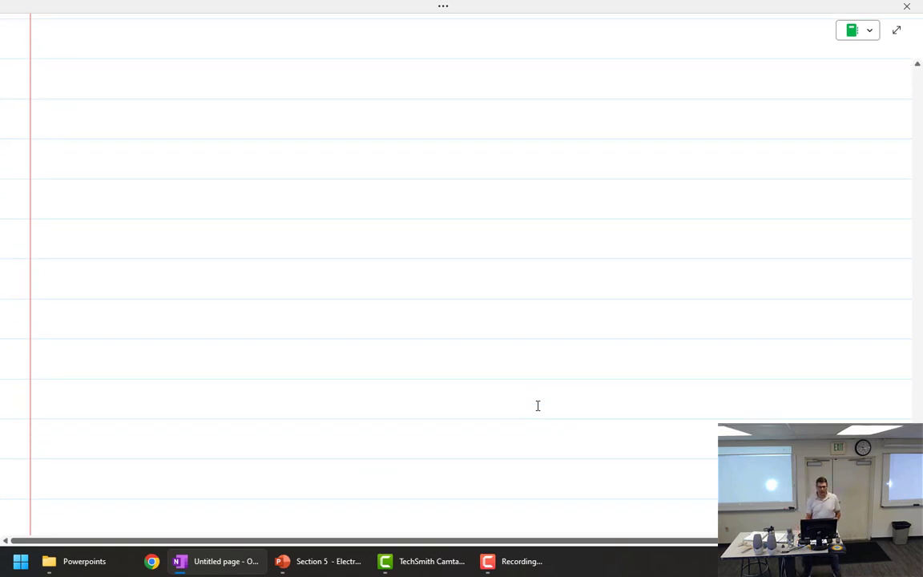
pyautogui.moveTo(236, 72)
pyautogui.mouseDown()
pyautogui.moveTo(229, 95)
pyautogui.moveTo(314, 96)
pyautogui.mouseUp()
pyautogui.moveTo(333, 64); pyautogui.dragTo(344, 63)
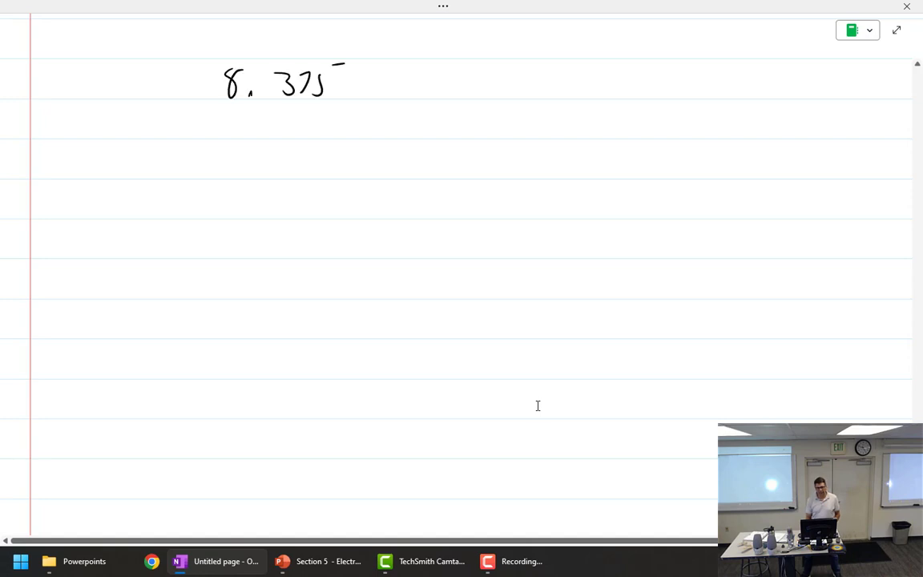
pyautogui.moveTo(351, 90); pyautogui.dragTo(361, 95)
pyautogui.moveTo(491, 76)
pyautogui.mouseDown()
pyautogui.moveTo(542, 77)
pyautogui.moveTo(560, 94)
pyautogui.moveTo(579, 93)
pyautogui.mouseUp()
pyautogui.moveTo(591, 76)
pyautogui.mouseDown()
pyautogui.moveTo(591, 93)
pyautogui.moveTo(611, 67)
pyautogui.mouseUp()
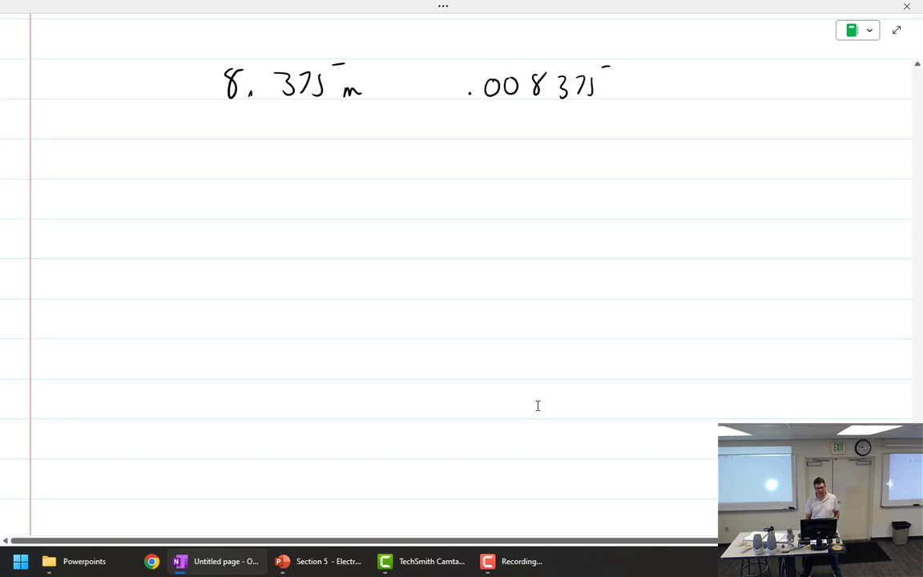
# Step: Write 5.75 k as 5,750, then add × 10⁻³ after 8.375 m and × 10³ after 5.75 k
pyautogui.moveTo(256, 186)
pyautogui.mouseDown()
pyautogui.moveTo(249, 209)
pyautogui.moveTo(346, 209)
pyautogui.mouseUp()
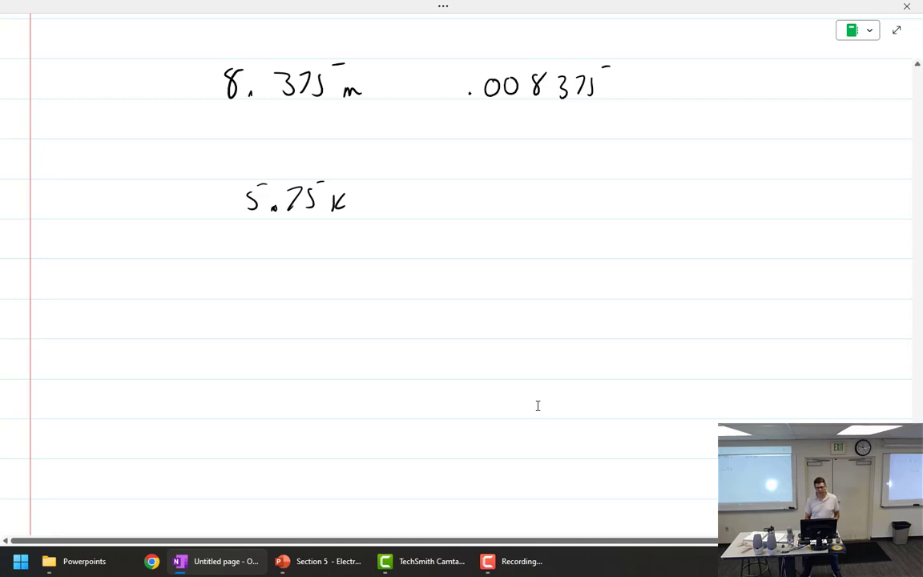
pyautogui.moveTo(484, 195)
pyautogui.mouseDown()
pyautogui.moveTo(468, 212)
pyautogui.moveTo(523, 214)
pyautogui.moveTo(507, 213)
pyautogui.moveTo(517, 207)
pyautogui.moveTo(548, 216)
pyautogui.mouseUp()
pyautogui.moveTo(607, 190)
pyautogui.mouseDown()
pyautogui.moveTo(599, 213)
pyautogui.moveTo(617, 221)
pyautogui.mouseUp()
pyautogui.moveTo(634, 193)
pyautogui.mouseDown()
pyautogui.moveTo(646, 211)
pyautogui.moveTo(678, 190)
pyautogui.mouseUp()
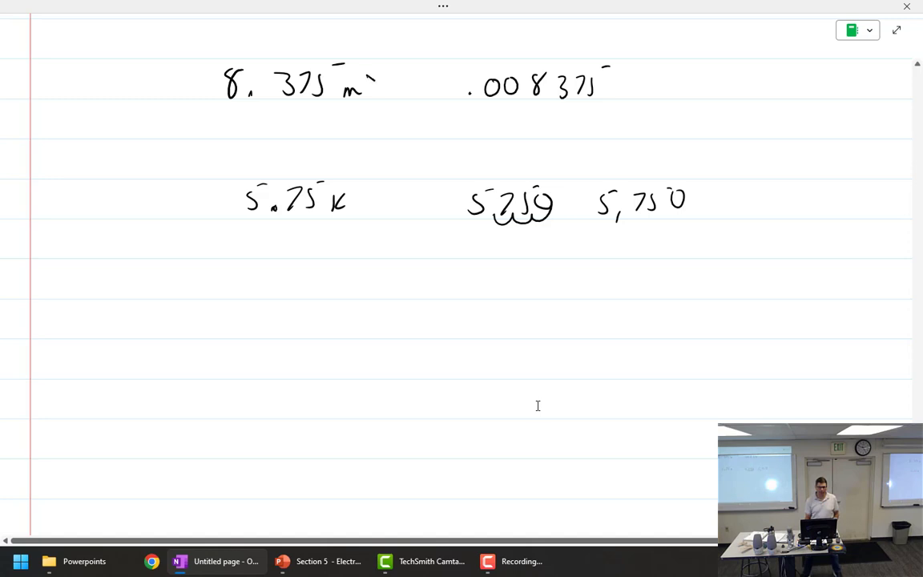
pyautogui.moveTo(386, 74); pyautogui.dragTo(406, 55)
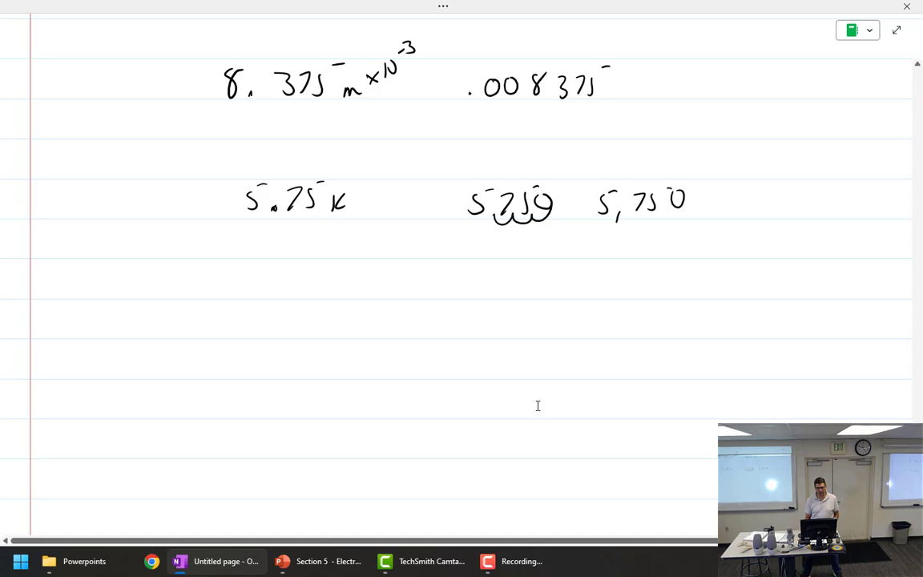
pyautogui.moveTo(356, 190)
pyautogui.mouseDown()
pyautogui.moveTo(365, 199)
pyautogui.moveTo(390, 181)
pyautogui.mouseUp()
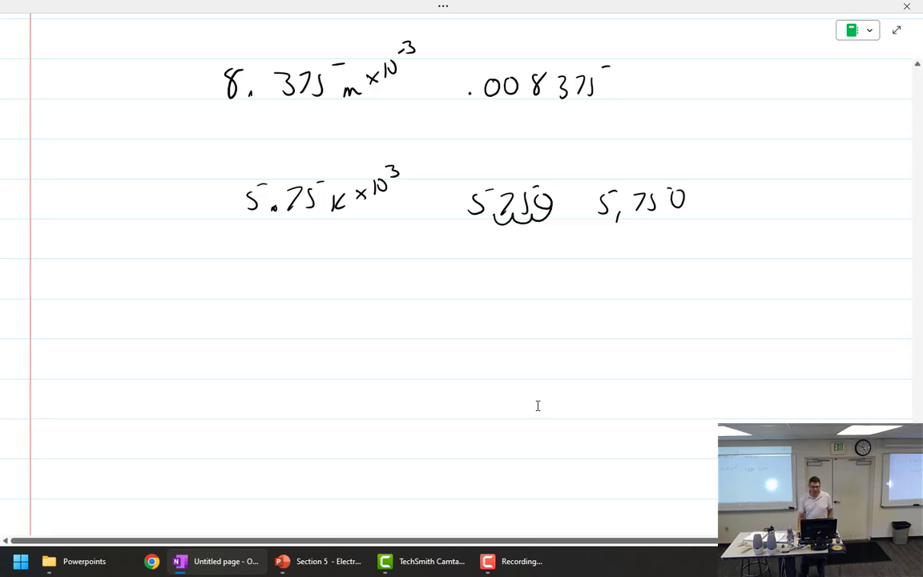
pyautogui.scroll(-5, 538, 406)
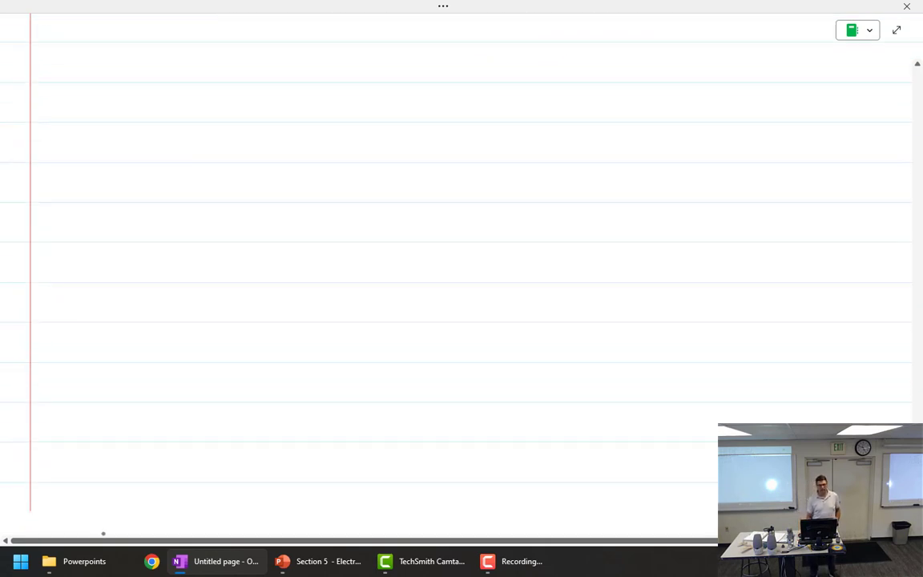
# Step: Write the heading 'convert to scientific notation'
pyautogui.moveTo(103, 51); pyautogui.dragTo(102, 77)
pyautogui.moveTo(101, 64)
pyautogui.mouseDown()
pyautogui.moveTo(90, 71)
pyautogui.moveTo(191, 75)
pyautogui.mouseUp()
pyautogui.moveTo(192, 65); pyautogui.dragTo(222, 76)
pyautogui.moveTo(216, 62)
pyautogui.mouseDown()
pyautogui.moveTo(267, 77)
pyautogui.moveTo(275, 65)
pyautogui.mouseUp()
pyautogui.moveTo(282, 68); pyautogui.dragTo(286, 72)
pyautogui.moveTo(346, 62)
pyautogui.mouseDown()
pyautogui.moveTo(338, 77)
pyautogui.moveTo(378, 73)
pyautogui.mouseUp()
pyautogui.moveTo(383, 66); pyautogui.dragTo(398, 76)
pyautogui.moveTo(393, 63)
pyautogui.mouseDown()
pyautogui.moveTo(405, 63)
pyautogui.moveTo(407, 75)
pyautogui.mouseUp()
pyautogui.moveTo(417, 53); pyautogui.dragTo(412, 76)
pyautogui.moveTo(423, 67)
pyautogui.mouseDown()
pyautogui.moveTo(433, 76)
pyautogui.moveTo(488, 69)
pyautogui.mouseUp()
pyautogui.moveTo(503, 53)
pyautogui.mouseDown()
pyautogui.moveTo(501, 76)
pyautogui.moveTo(510, 62)
pyautogui.mouseUp()
pyautogui.moveTo(517, 66); pyautogui.dragTo(530, 76)
pyautogui.moveTo(525, 63); pyautogui.dragTo(537, 62)
pyautogui.moveTo(540, 67)
pyautogui.mouseDown()
pyautogui.moveTo(540, 75)
pyautogui.moveTo(546, 69)
pyautogui.mouseUp()
pyautogui.moveTo(552, 67); pyautogui.dragTo(558, 76)
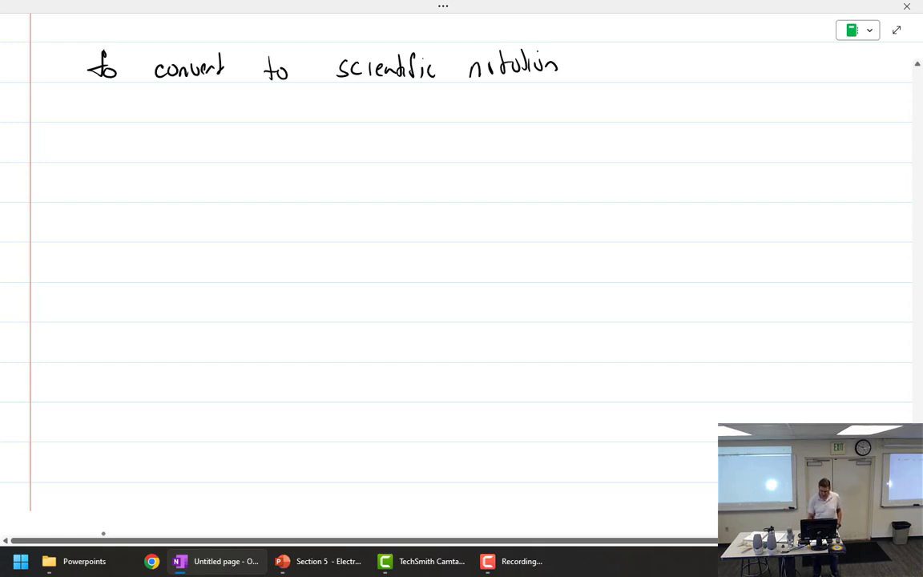
# Step: Write the rule: move the decimal to get a whole number between 1 – 9, counting decimal places
pyautogui.moveTo(158, 119)
pyautogui.mouseDown()
pyautogui.moveTo(166, 107)
pyautogui.moveTo(235, 119)
pyautogui.moveTo(273, 107)
pyautogui.moveTo(283, 117)
pyautogui.moveTo(298, 101)
pyautogui.moveTo(324, 117)
pyautogui.moveTo(364, 117)
pyautogui.moveTo(383, 106)
pyautogui.moveTo(441, 117)
pyautogui.moveTo(559, 105)
pyautogui.mouseUp()
pyautogui.moveTo(581, 98); pyautogui.dragTo(575, 118)
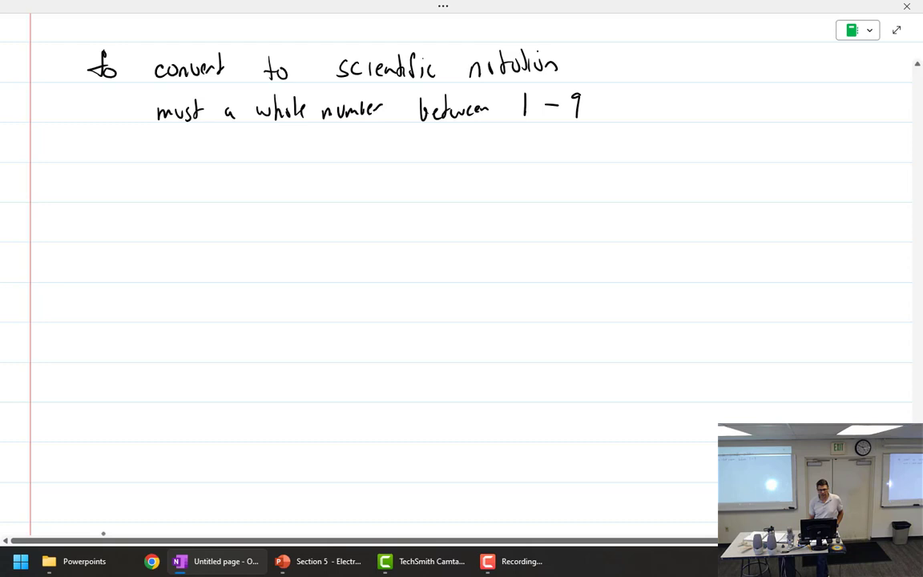
pyautogui.moveTo(165, 151)
pyautogui.mouseDown()
pyautogui.moveTo(165, 162)
pyautogui.moveTo(173, 154)
pyautogui.mouseUp()
pyautogui.moveTo(178, 152); pyautogui.dragTo(203, 162)
pyautogui.moveTo(206, 145)
pyautogui.mouseDown()
pyautogui.moveTo(206, 162)
pyautogui.moveTo(304, 147)
pyautogui.moveTo(372, 168)
pyautogui.moveTo(384, 163)
pyautogui.mouseUp()
pyautogui.moveTo(392, 151)
pyautogui.mouseDown()
pyautogui.moveTo(446, 160)
pyautogui.moveTo(543, 149)
pyautogui.moveTo(587, 158)
pyautogui.moveTo(638, 153)
pyautogui.moveTo(655, 138)
pyautogui.moveTo(695, 158)
pyautogui.moveTo(752, 159)
pyautogui.moveTo(801, 144)
pyautogui.moveTo(837, 160)
pyautogui.mouseUp()
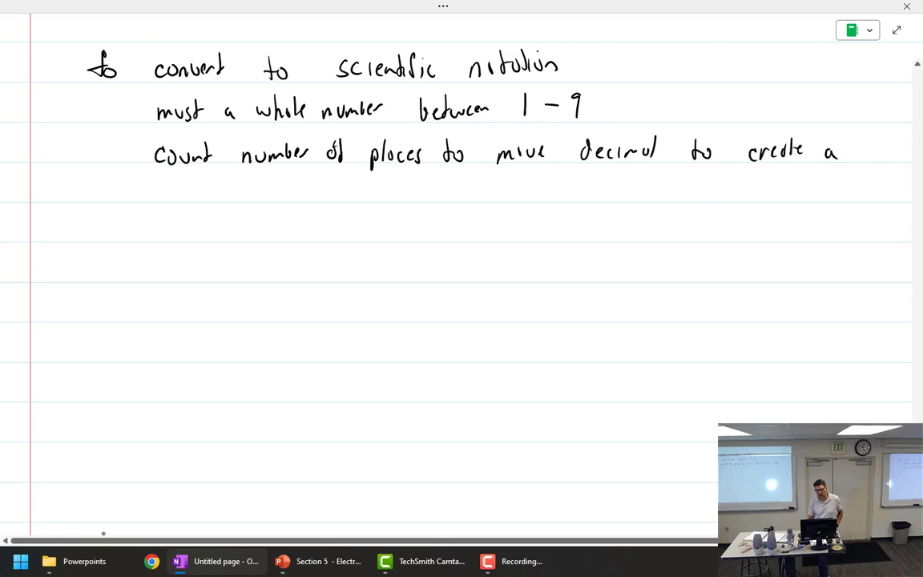
pyautogui.moveTo(160, 186)
pyautogui.mouseDown()
pyautogui.moveTo(170, 195)
pyautogui.moveTo(337, 197)
pyautogui.moveTo(354, 186)
pyautogui.moveTo(449, 202)
pyautogui.moveTo(479, 192)
pyautogui.mouseUp()
pyautogui.moveTo(491, 184)
pyautogui.mouseDown()
pyautogui.moveTo(499, 182)
pyautogui.moveTo(495, 200)
pyautogui.mouseUp()
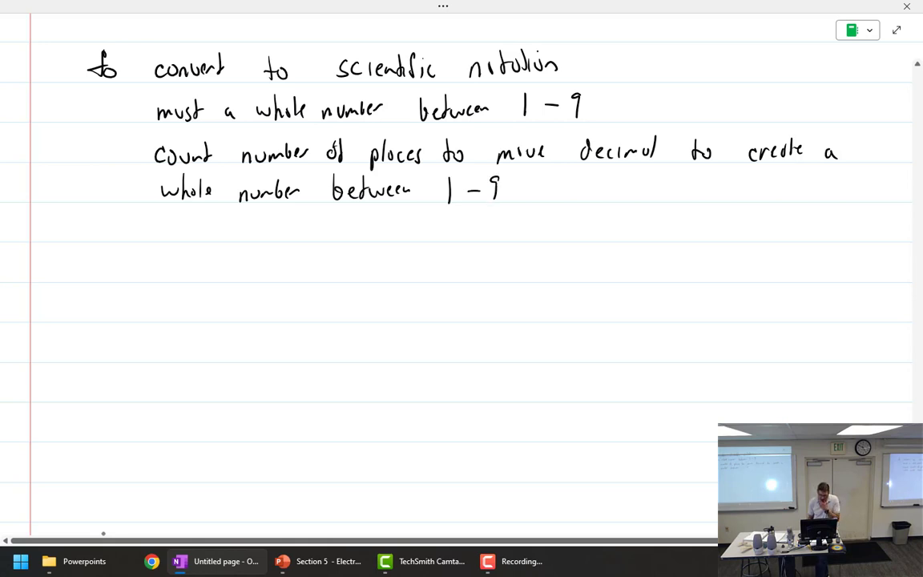
# Step: Write the example number .000815 below the rule
pyautogui.click(222, 279)
pyautogui.moveTo(252, 262)
pyautogui.mouseDown()
pyautogui.moveTo(335, 262)
pyautogui.moveTo(355, 281)
pyautogui.mouseUp()
pyautogui.moveTo(369, 261); pyautogui.dragTo(366, 281)
pyautogui.moveTo(382, 257); pyautogui.dragTo(390, 254)
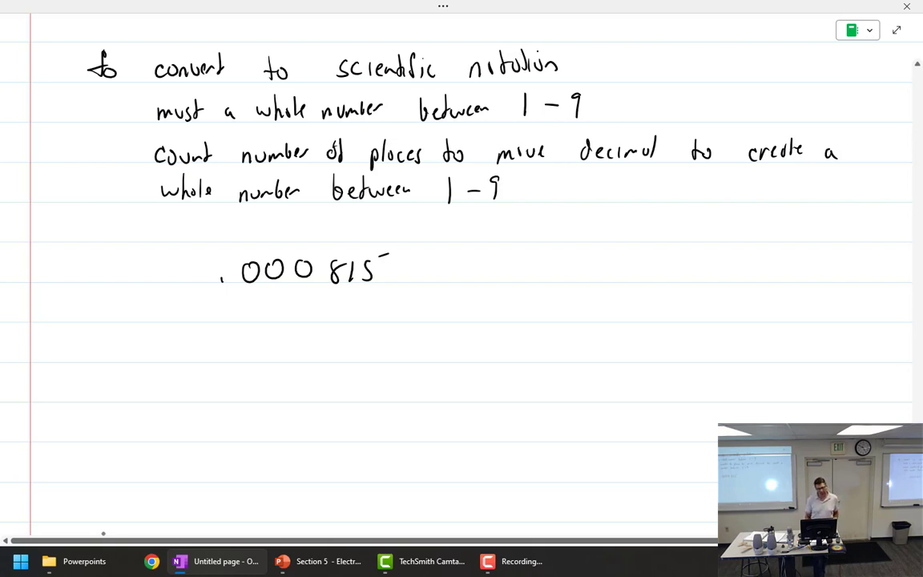
# Step: Draw hops under .000815 for its four decimal moves and write 8.15 10⁻⁴ beside it
pyautogui.moveTo(222, 277)
pyautogui.mouseDown()
pyautogui.moveTo(313, 282)
pyautogui.moveTo(339, 296)
pyautogui.moveTo(344, 277)
pyautogui.mouseUp()
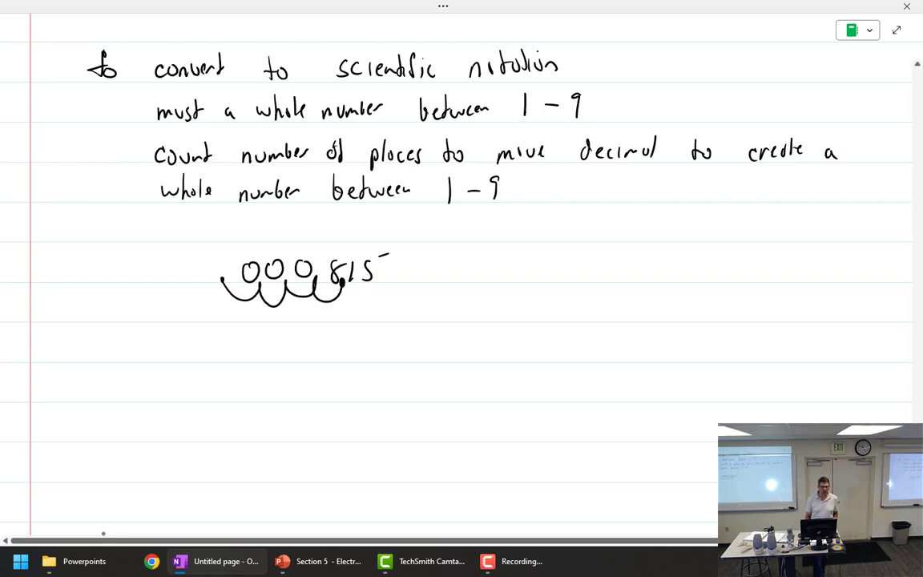
pyautogui.moveTo(515, 257); pyautogui.dragTo(549, 279)
pyautogui.moveTo(559, 259); pyautogui.dragTo(555, 278)
pyautogui.moveTo(565, 253); pyautogui.dragTo(569, 251)
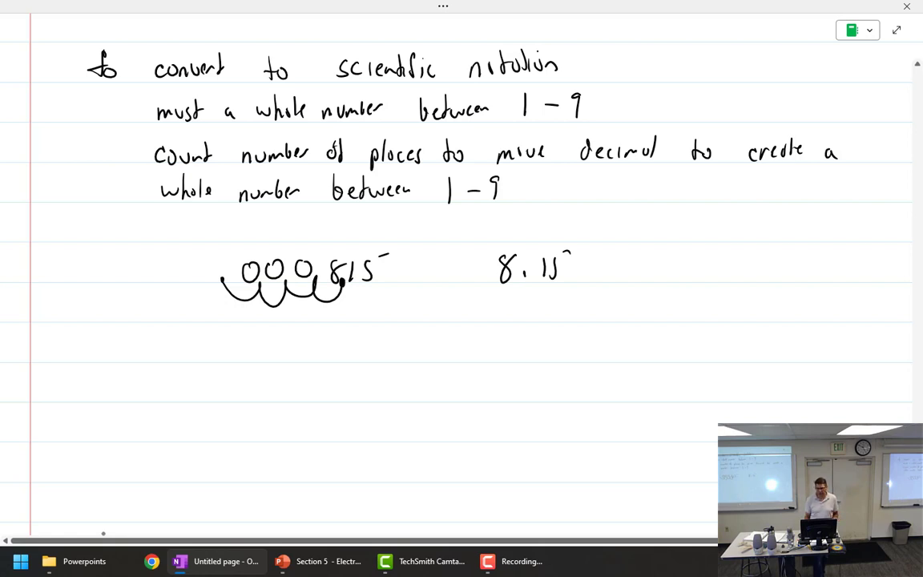
pyautogui.moveTo(577, 265)
pyautogui.mouseDown()
pyautogui.moveTo(576, 281)
pyautogui.moveTo(618, 260)
pyautogui.mouseUp()
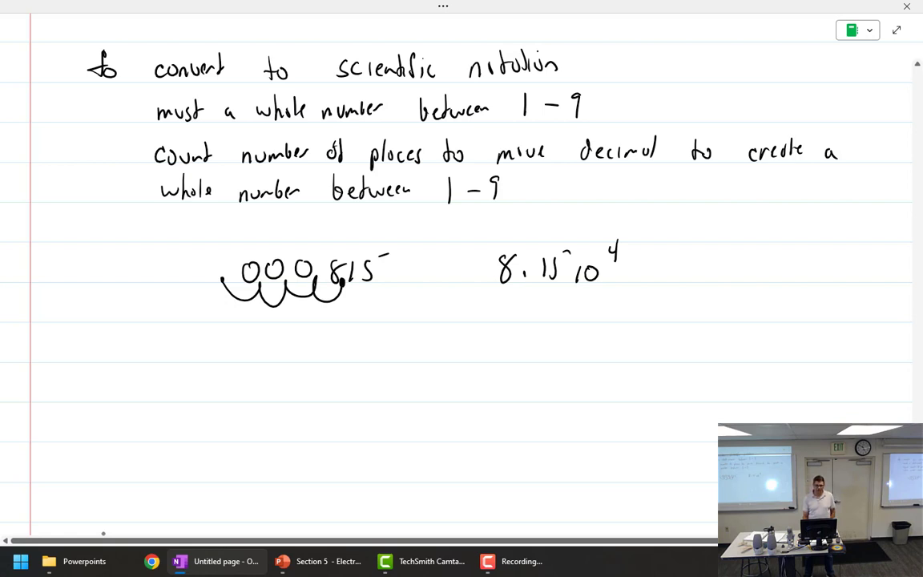
pyautogui.click(526, 273)
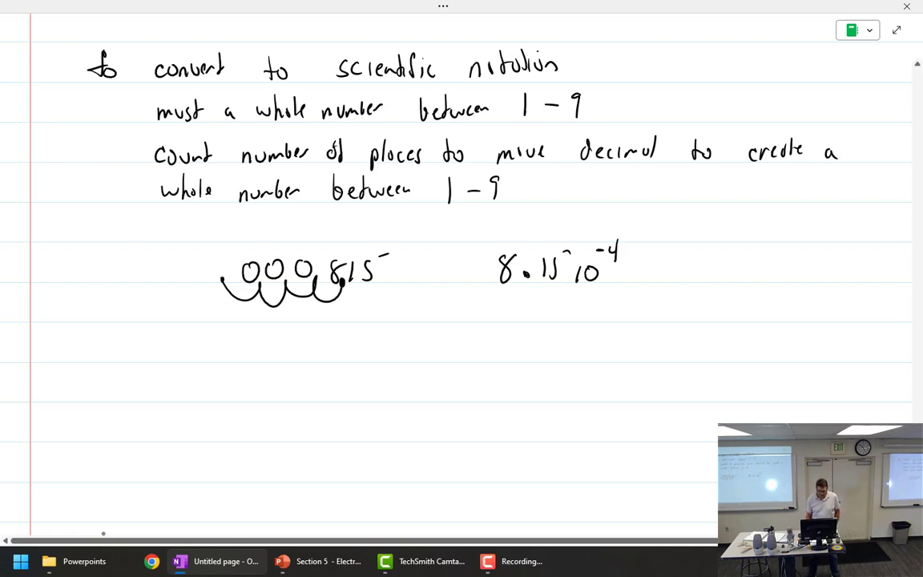
# Step: Write 157,800,000,000 with its commas and insert the × sign into 8.15×10⁻⁴
pyautogui.moveTo(178, 345)
pyautogui.mouseDown()
pyautogui.moveTo(177, 362)
pyautogui.moveTo(264, 347)
pyautogui.mouseUp()
pyautogui.moveTo(282, 347)
pyautogui.mouseDown()
pyautogui.moveTo(274, 357)
pyautogui.moveTo(283, 348)
pyautogui.mouseUp()
pyautogui.moveTo(300, 347); pyautogui.dragTo(334, 347)
pyautogui.moveTo(348, 345)
pyautogui.mouseDown()
pyautogui.moveTo(343, 359)
pyautogui.moveTo(348, 346)
pyautogui.mouseUp()
pyautogui.moveTo(364, 345); pyautogui.dragTo(404, 347)
pyautogui.moveTo(421, 345)
pyautogui.mouseDown()
pyautogui.moveTo(434, 347)
pyautogui.moveTo(390, 367)
pyautogui.mouseUp()
pyautogui.moveTo(317, 360); pyautogui.dragTo(314, 371)
pyautogui.moveTo(239, 361); pyautogui.dragTo(234, 372)
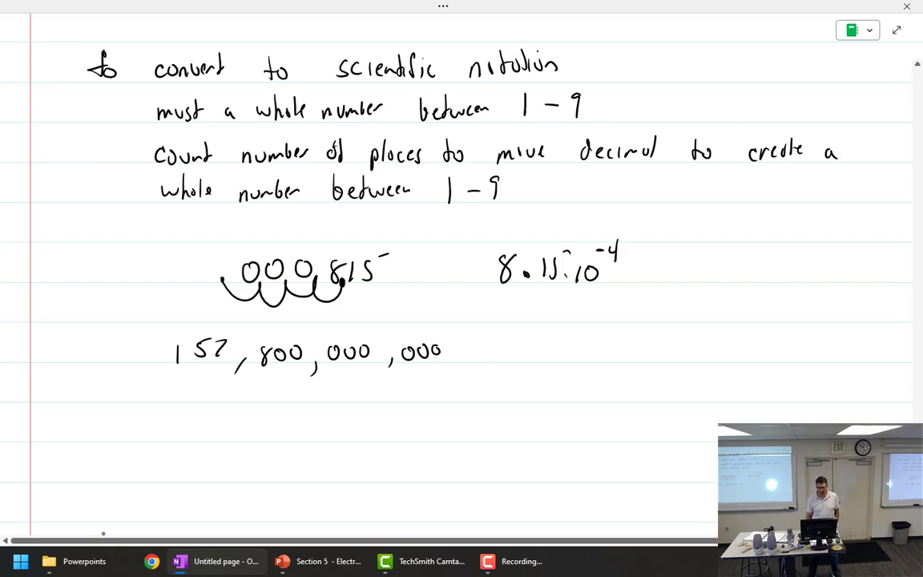
pyautogui.moveTo(565, 273); pyautogui.dragTo(575, 282)
pyautogui.moveTo(575, 273); pyautogui.dragTo(565, 282)
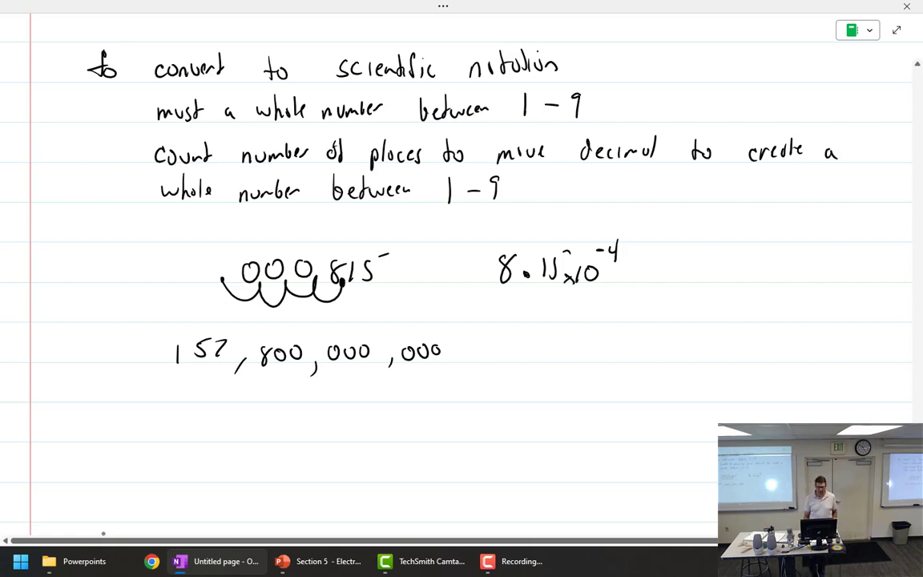
# Step: Loop each decimal move under 157,800,000,000 and write 1.578 ×10¹¹ beside it
pyautogui.moveTo(442, 342)
pyautogui.mouseDown()
pyautogui.moveTo(434, 378)
pyautogui.moveTo(401, 362)
pyautogui.moveTo(341, 380)
pyautogui.moveTo(307, 366)
pyautogui.moveTo(285, 374)
pyautogui.moveTo(262, 359)
pyautogui.moveTo(241, 377)
pyautogui.moveTo(230, 362)
pyautogui.moveTo(206, 381)
pyautogui.moveTo(188, 360)
pyautogui.mouseUp()
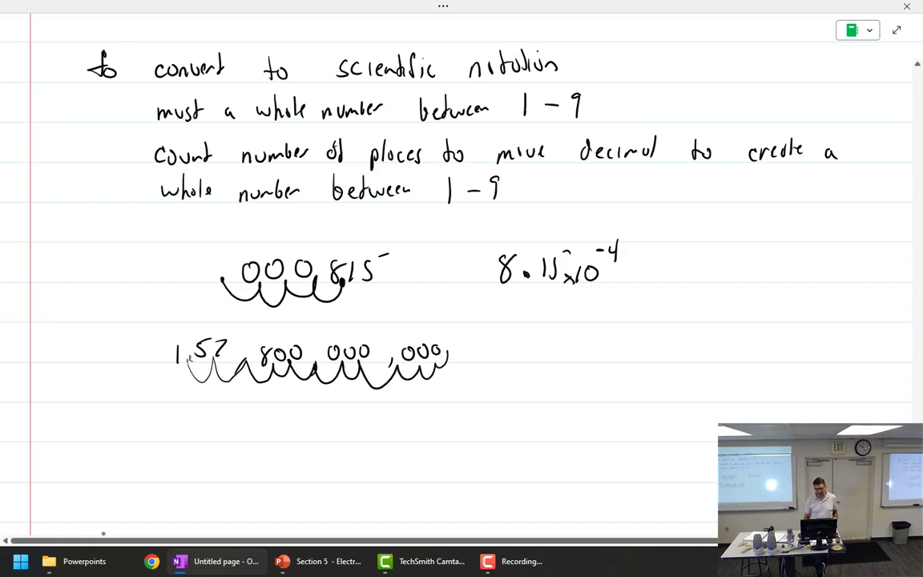
pyautogui.click(548, 356)
pyautogui.moveTo(538, 332)
pyautogui.mouseDown()
pyautogui.moveTo(539, 358)
pyautogui.moveTo(583, 355)
pyautogui.moveTo(609, 332)
pyautogui.moveTo(639, 353)
pyautogui.mouseUp()
pyautogui.moveTo(639, 340)
pyautogui.mouseDown()
pyautogui.moveTo(625, 353)
pyautogui.moveTo(651, 353)
pyautogui.mouseUp()
pyautogui.moveTo(665, 335); pyautogui.dragTo(696, 321)
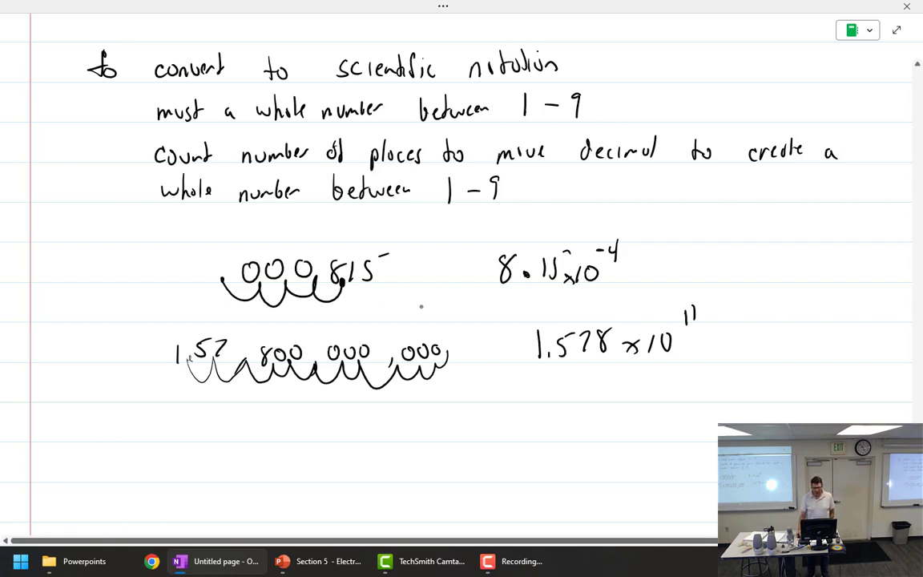
# Step: Scroll down, write 6.355 as a third example, and strike it through
pyautogui.scroll(-5, 422, 306)
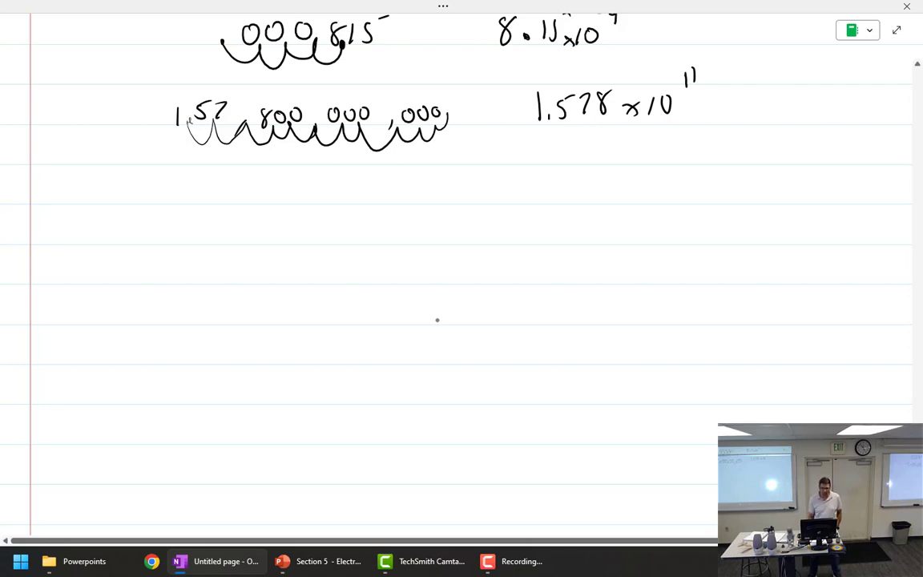
pyautogui.moveTo(214, 211)
pyautogui.mouseDown()
pyautogui.moveTo(201, 225)
pyautogui.moveTo(234, 233)
pyautogui.moveTo(250, 233)
pyautogui.moveTo(263, 212)
pyautogui.mouseUp()
pyautogui.moveTo(273, 213)
pyautogui.mouseDown()
pyautogui.moveTo(270, 235)
pyautogui.moveTo(295, 211)
pyautogui.mouseUp()
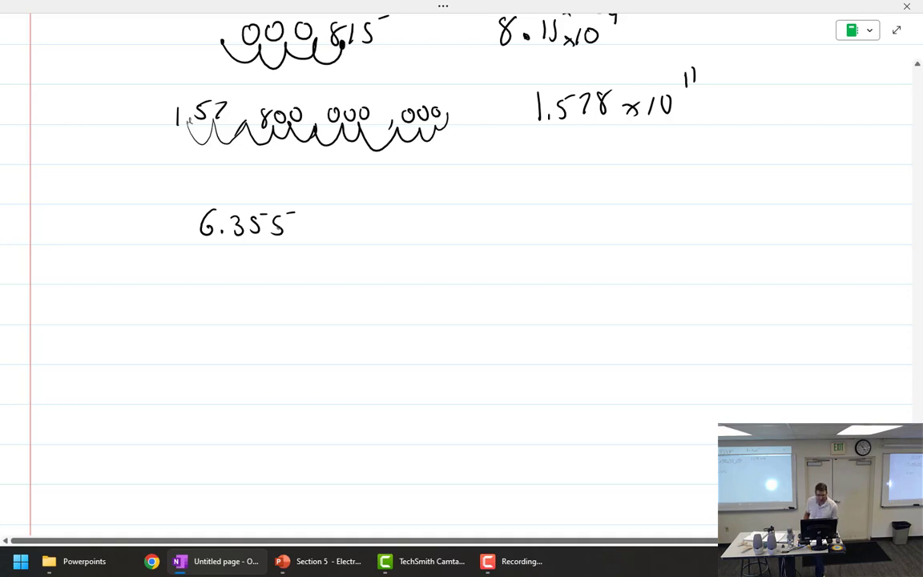
pyautogui.moveTo(193, 232); pyautogui.dragTo(282, 215)
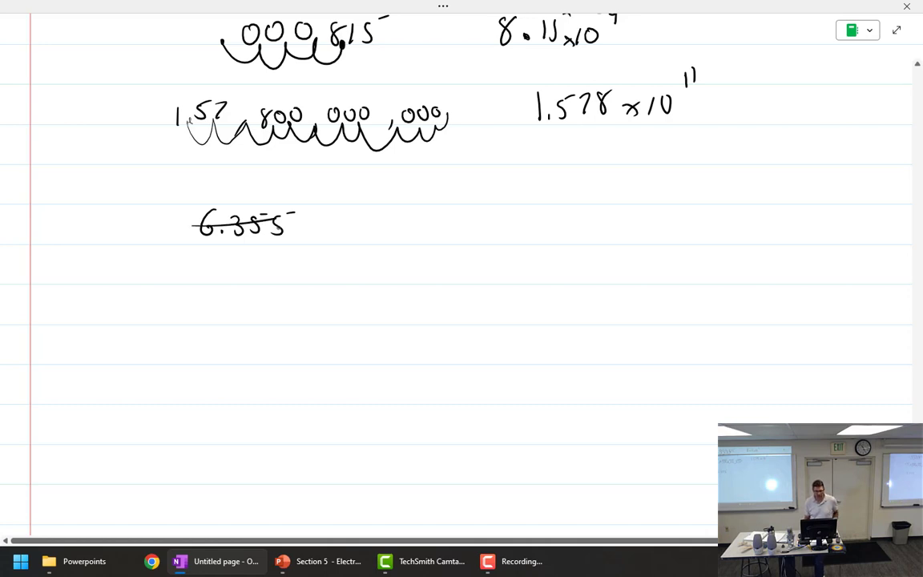
# Step: Write 6.375 ×10³ to the right and draw a blank answer line after it
pyautogui.moveTo(403, 212)
pyautogui.mouseDown()
pyautogui.moveTo(393, 227)
pyautogui.moveTo(456, 237)
pyautogui.mouseUp()
pyautogui.moveTo(476, 215)
pyautogui.mouseDown()
pyautogui.moveTo(474, 236)
pyautogui.moveTo(488, 209)
pyautogui.moveTo(514, 239)
pyautogui.mouseUp()
pyautogui.moveTo(513, 228)
pyautogui.mouseDown()
pyautogui.moveTo(499, 239)
pyautogui.moveTo(528, 236)
pyautogui.mouseUp()
pyautogui.moveTo(542, 222)
pyautogui.mouseDown()
pyautogui.moveTo(534, 232)
pyautogui.moveTo(556, 207)
pyautogui.moveTo(553, 219)
pyautogui.mouseUp()
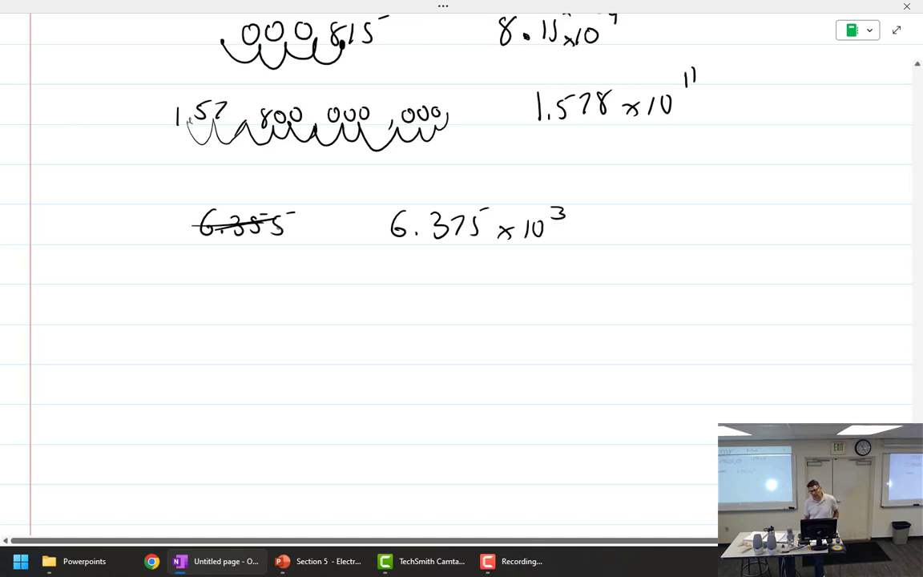
pyautogui.moveTo(590, 245); pyautogui.dragTo(772, 238)
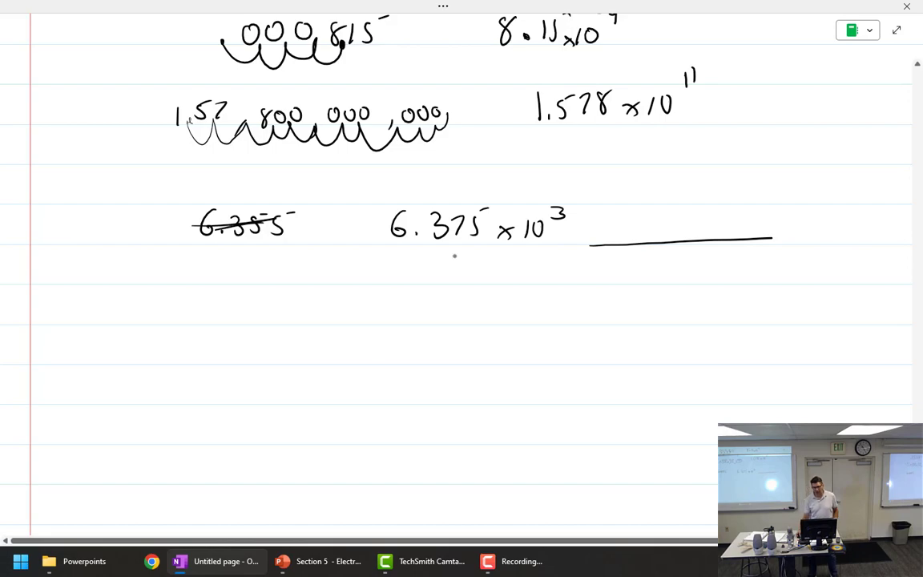
pyautogui.scroll(15, 454, 256)
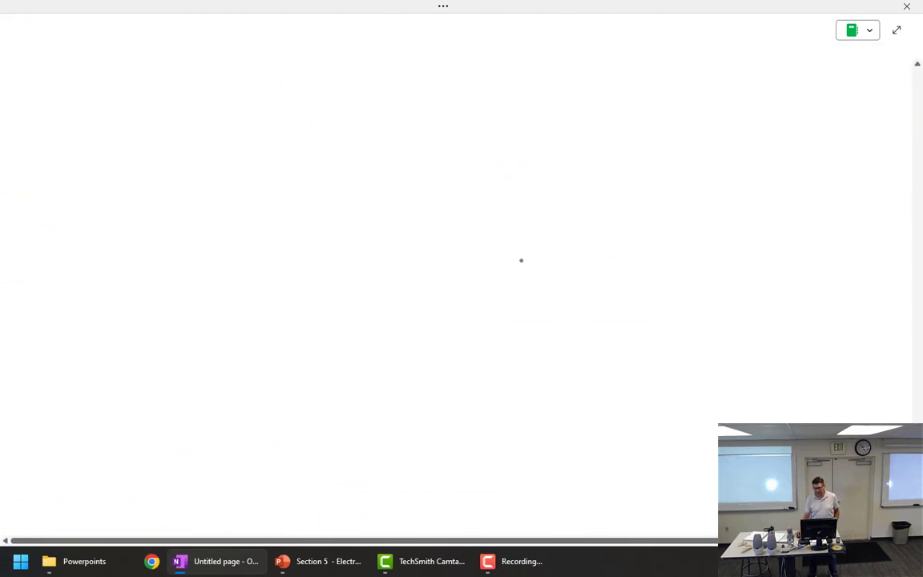
pyautogui.scroll(10, 521, 260)
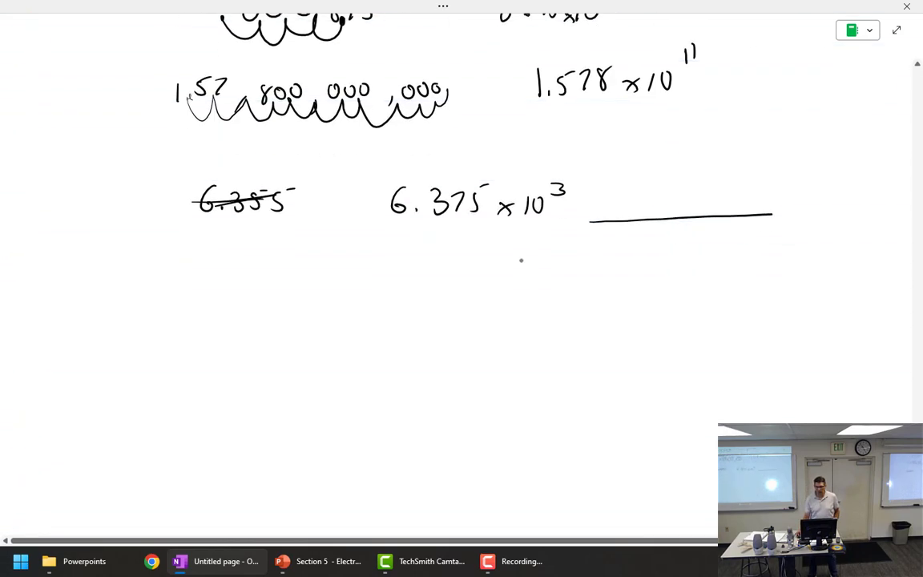
# Step: Switch to the Section 5 - Electricity deck and run the slide show from the calculator slide
pyautogui.click(324, 564)
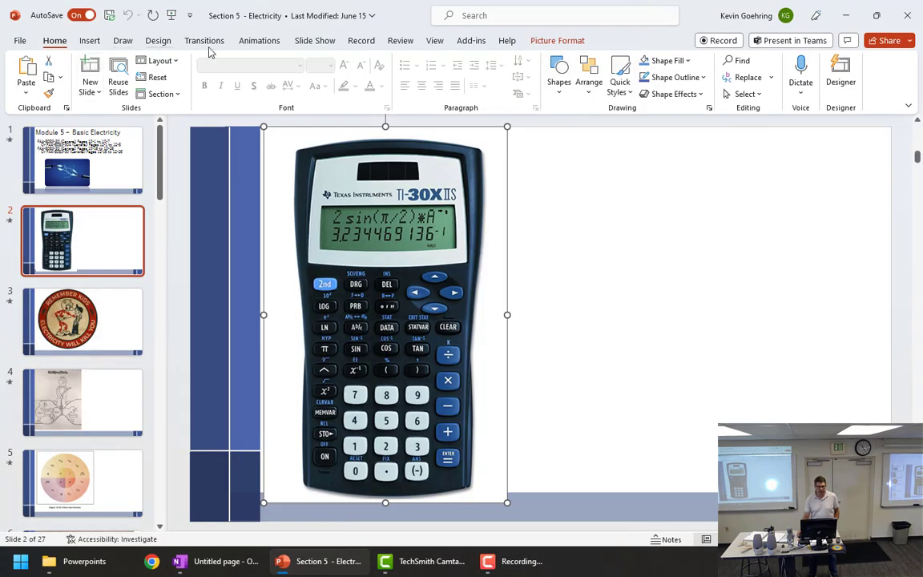
pyautogui.click(330, 42)
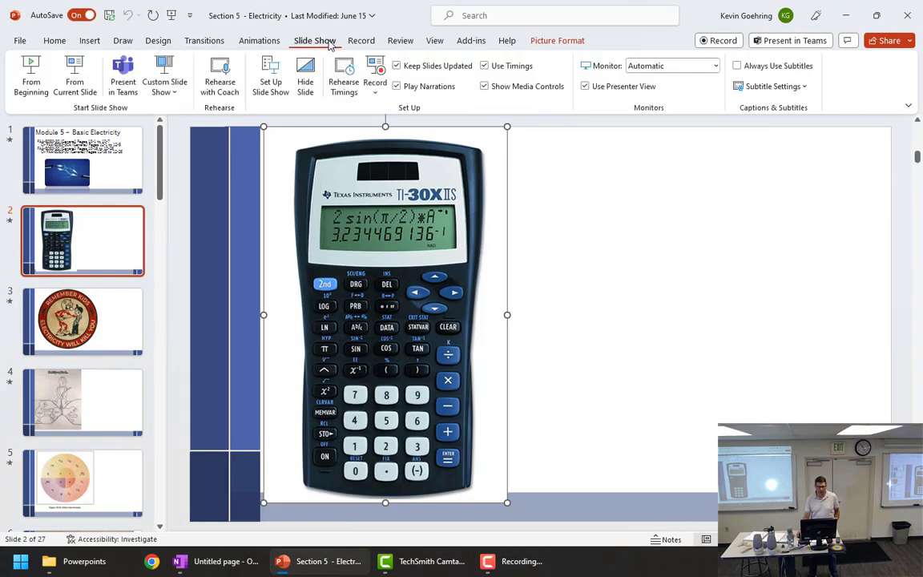
pyautogui.click(74, 84)
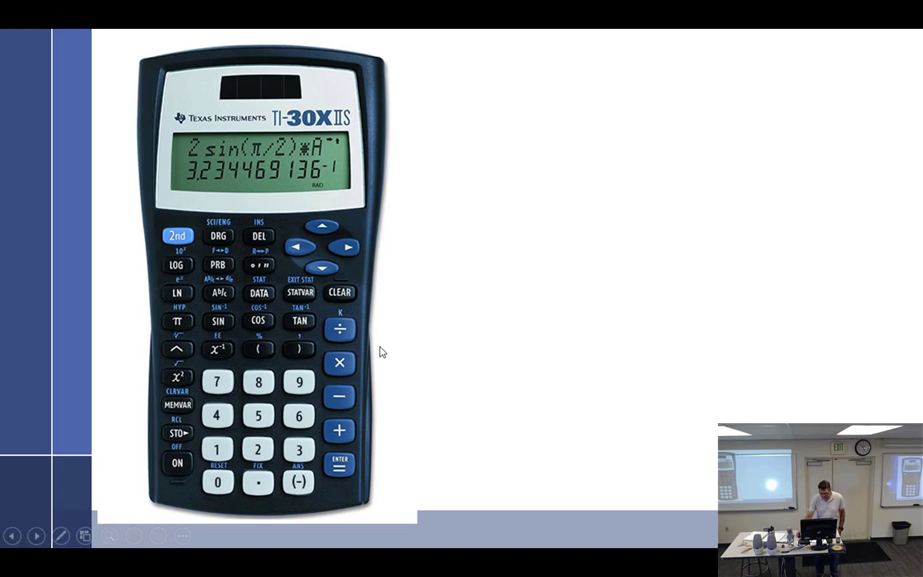
# Step: With the slide show pen, ink 6.375 (EE) 3 on the calculator slide
pyautogui.hotkey('ctrl', 'p')
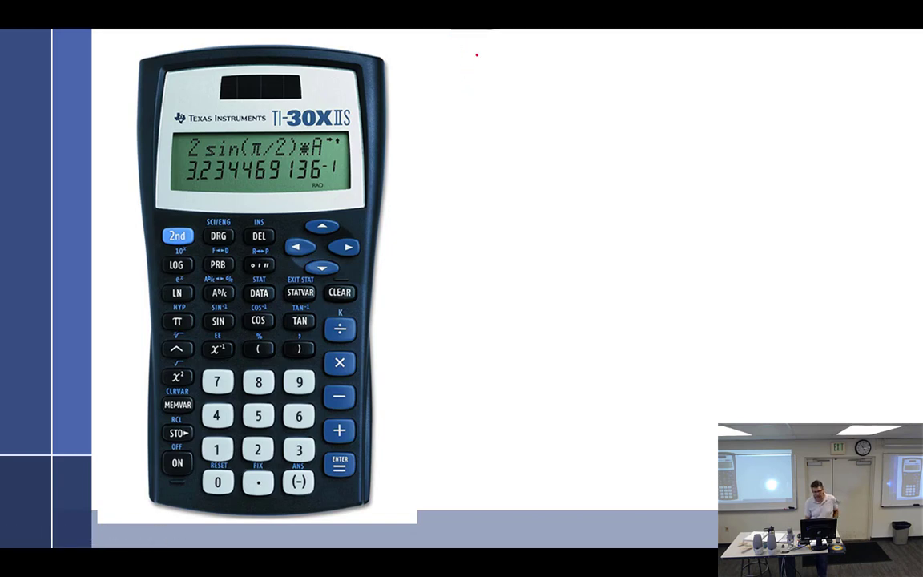
pyautogui.click(483, 77)
pyautogui.moveTo(476, 56)
pyautogui.mouseDown()
pyautogui.moveTo(466, 73)
pyautogui.moveTo(503, 71)
pyautogui.moveTo(492, 81)
pyautogui.mouseUp()
pyautogui.moveTo(508, 65)
pyautogui.mouseDown()
pyautogui.moveTo(514, 81)
pyautogui.moveTo(541, 55)
pyautogui.moveTo(574, 59)
pyautogui.moveTo(576, 71)
pyautogui.moveTo(593, 48)
pyautogui.moveTo(623, 74)
pyautogui.moveTo(624, 56)
pyautogui.mouseUp()
pyautogui.moveTo(632, 61); pyautogui.dragTo(633, 69)
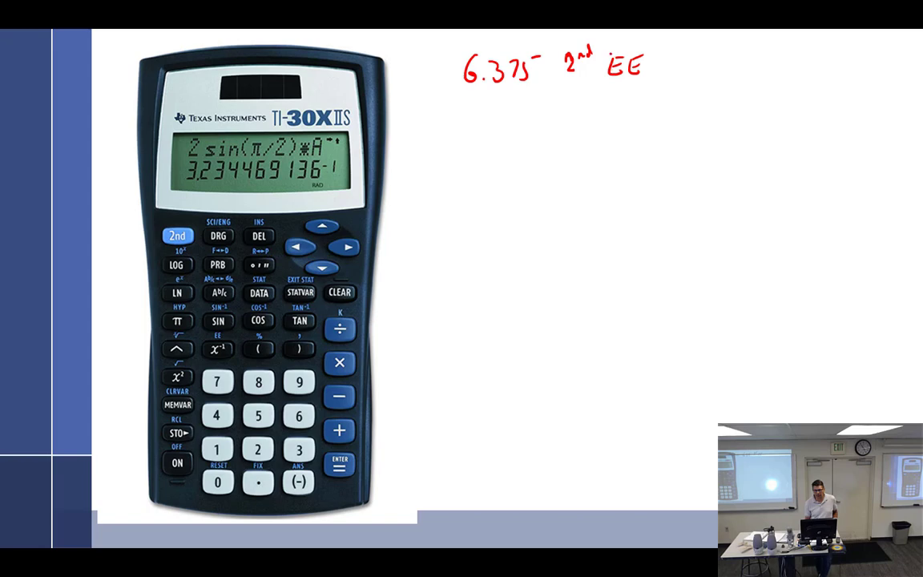
pyautogui.moveTo(606, 56); pyautogui.dragTo(604, 82)
pyautogui.moveTo(649, 55); pyautogui.dragTo(651, 85)
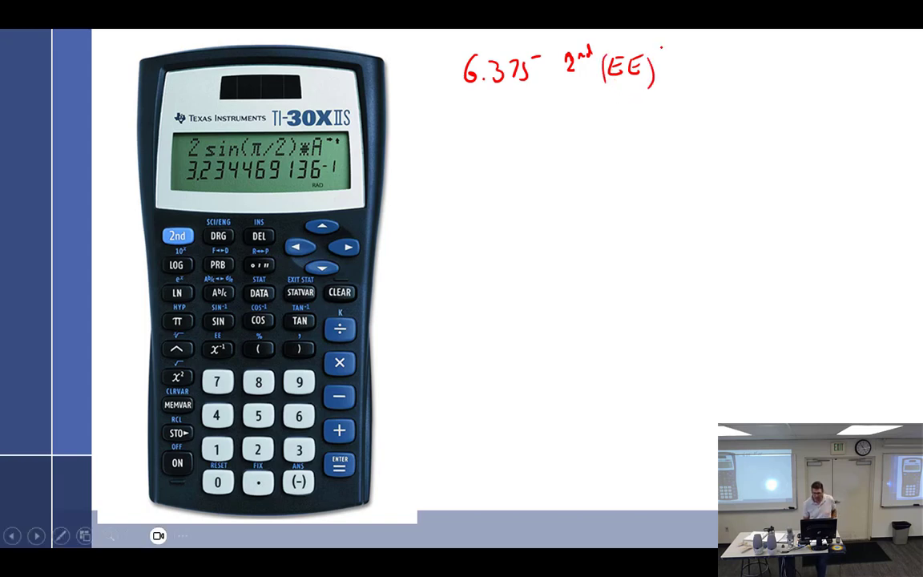
pyautogui.moveTo(682, 61); pyautogui.dragTo(683, 76)
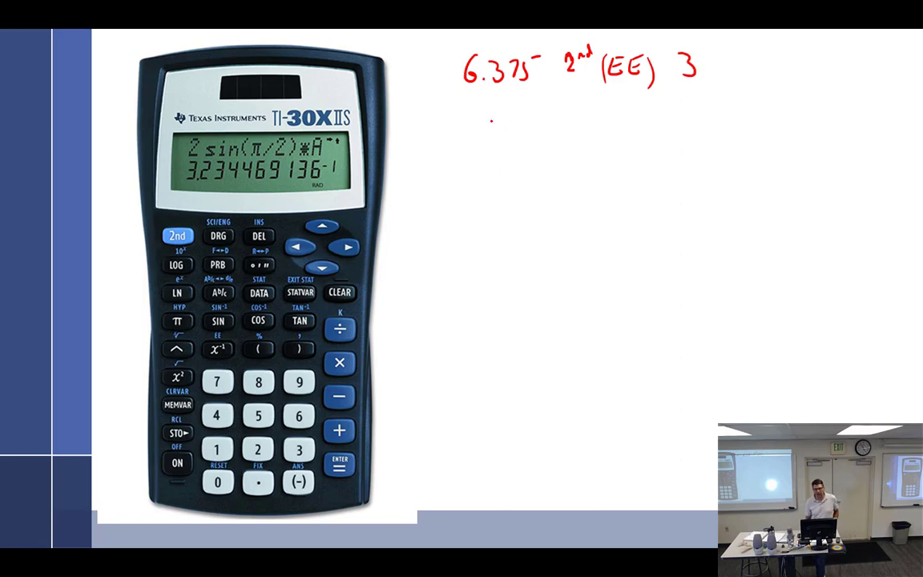
# Step: Write 6.375×10³, a boxed enter symbol and the result 6375, then begin 6.375×10⁻³ below
pyautogui.moveTo(471, 131)
pyautogui.mouseDown()
pyautogui.moveTo(463, 146)
pyautogui.moveTo(495, 153)
pyautogui.moveTo(521, 141)
pyautogui.moveTo(518, 152)
pyautogui.mouseUp()
pyautogui.click(479, 152)
pyautogui.moveTo(522, 136); pyautogui.dragTo(552, 152)
pyautogui.moveTo(552, 139); pyautogui.dragTo(537, 153)
pyautogui.moveTo(559, 136)
pyautogui.mouseDown()
pyautogui.moveTo(559, 150)
pyautogui.moveTo(568, 141)
pyautogui.mouseUp()
pyautogui.moveTo(579, 130); pyautogui.dragTo(580, 141)
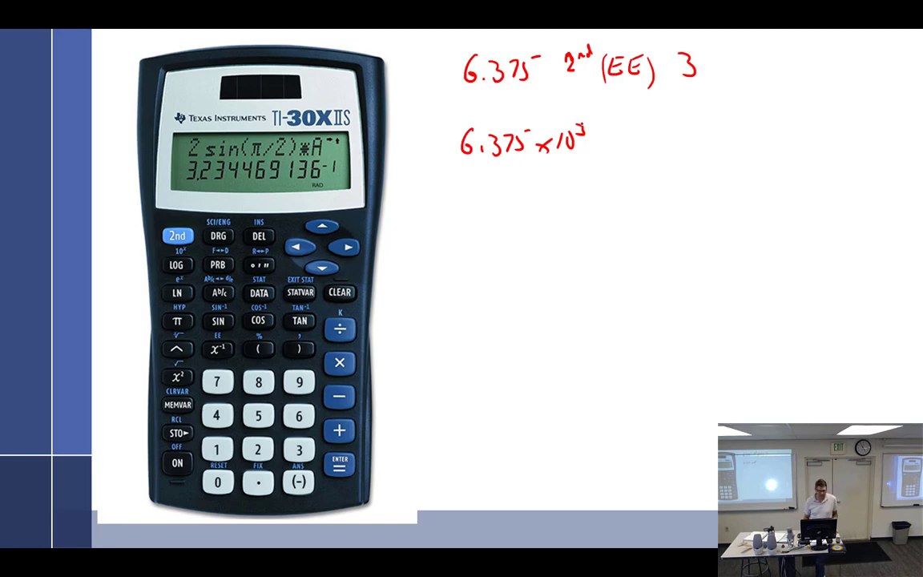
pyautogui.moveTo(612, 134)
pyautogui.mouseDown()
pyautogui.moveTo(626, 135)
pyautogui.moveTo(613, 146)
pyautogui.moveTo(638, 125)
pyautogui.mouseUp()
pyautogui.moveTo(638, 125); pyautogui.dragTo(637, 145)
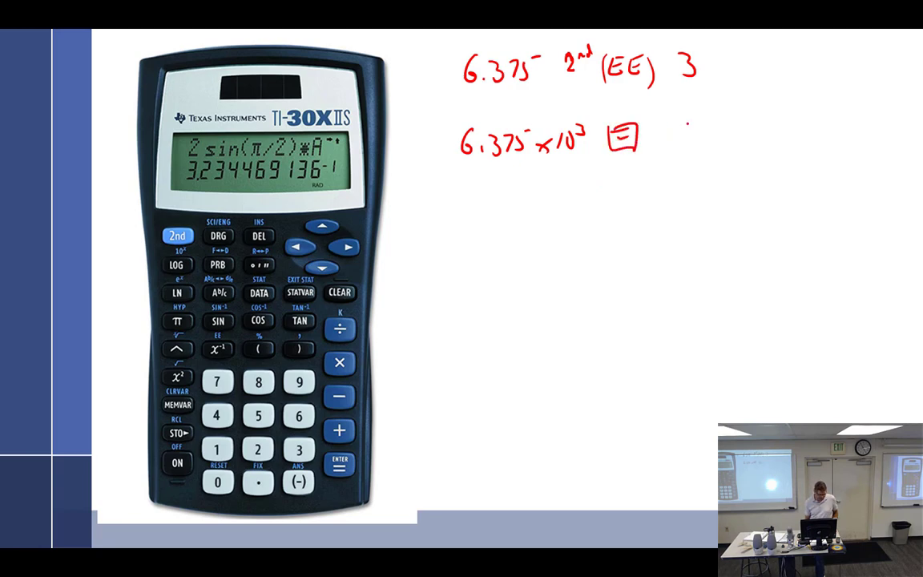
pyautogui.moveTo(687, 125)
pyautogui.mouseDown()
pyautogui.moveTo(681, 138)
pyautogui.moveTo(734, 144)
pyautogui.mouseUp()
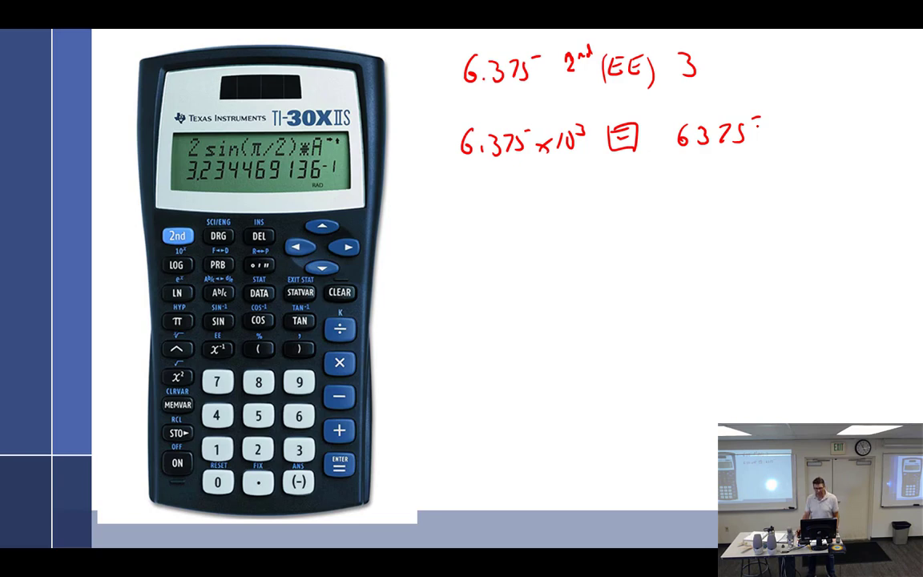
pyautogui.moveTo(471, 198)
pyautogui.mouseDown()
pyautogui.moveTo(465, 209)
pyautogui.moveTo(553, 215)
pyautogui.moveTo(604, 198)
pyautogui.mouseUp()
pyautogui.click(479, 212)
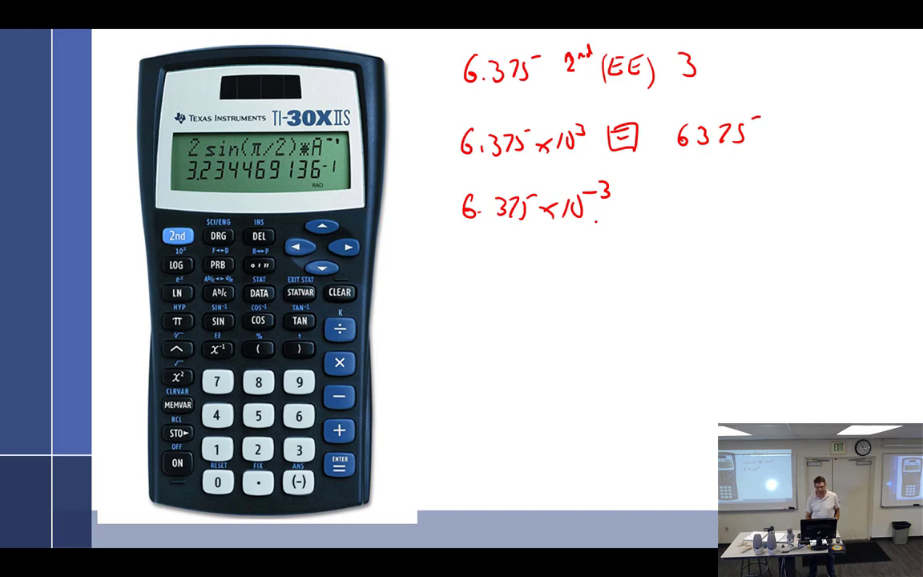
# Step: Write the decimal result .006375 beside 6.375×10⁻³
pyautogui.click(656, 215)
pyautogui.moveTo(680, 193); pyautogui.dragTo(779, 209)
pyautogui.click(724, 199)
pyautogui.click(724, 210)
pyautogui.click(743, 207)
pyautogui.moveTo(791, 184); pyautogui.dragTo(798, 181)
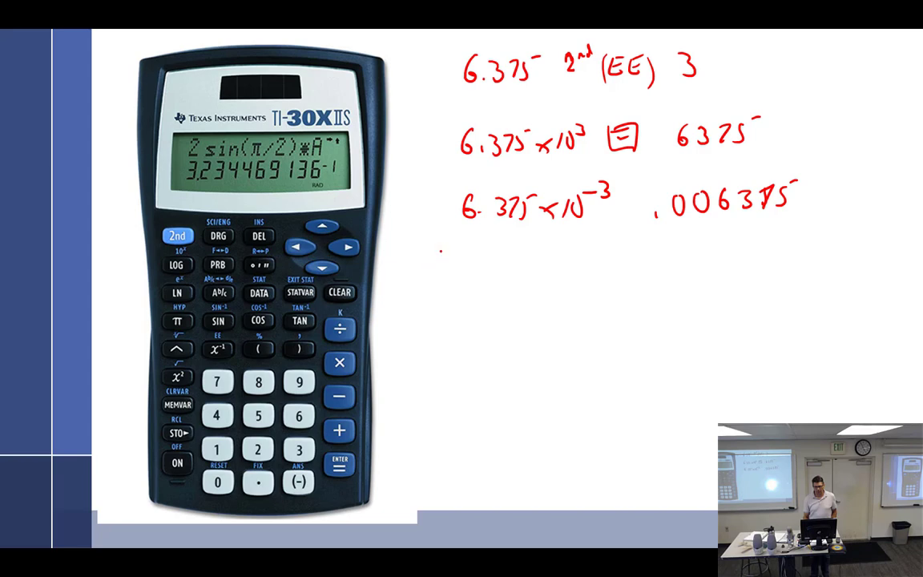
# Step: Start a new line with the first factor 6.375×10³ and a large × sign
pyautogui.click(446, 274)
pyautogui.moveTo(439, 254)
pyautogui.mouseDown()
pyautogui.moveTo(434, 267)
pyautogui.moveTo(460, 277)
pyautogui.moveTo(525, 276)
pyautogui.mouseUp()
pyautogui.moveTo(525, 267)
pyautogui.mouseDown()
pyautogui.moveTo(514, 277)
pyautogui.moveTo(532, 277)
pyautogui.mouseUp()
pyautogui.moveTo(545, 260); pyautogui.dragTo(604, 277)
pyautogui.moveTo(604, 250); pyautogui.dragTo(578, 277)
# Step: Write the second factor 5.45×10³ and an equals sign below the product
pyautogui.click(663, 273)
pyautogui.moveTo(653, 255)
pyautogui.mouseDown()
pyautogui.moveTo(643, 274)
pyautogui.moveTo(687, 266)
pyautogui.mouseUp()
pyautogui.moveTo(686, 253)
pyautogui.mouseDown()
pyautogui.moveTo(686, 273)
pyautogui.moveTo(702, 272)
pyautogui.mouseUp()
pyautogui.moveTo(710, 265)
pyautogui.mouseDown()
pyautogui.moveTo(723, 268)
pyautogui.moveTo(713, 272)
pyautogui.mouseUp()
pyautogui.moveTo(736, 253)
pyautogui.mouseDown()
pyautogui.moveTo(736, 269)
pyautogui.moveTo(756, 245)
pyautogui.mouseUp()
pyautogui.click(772, 250)
pyautogui.moveTo(613, 313); pyautogui.dragTo(633, 312)
pyautogui.moveTo(610, 320); pyautogui.dragTo(638, 318)
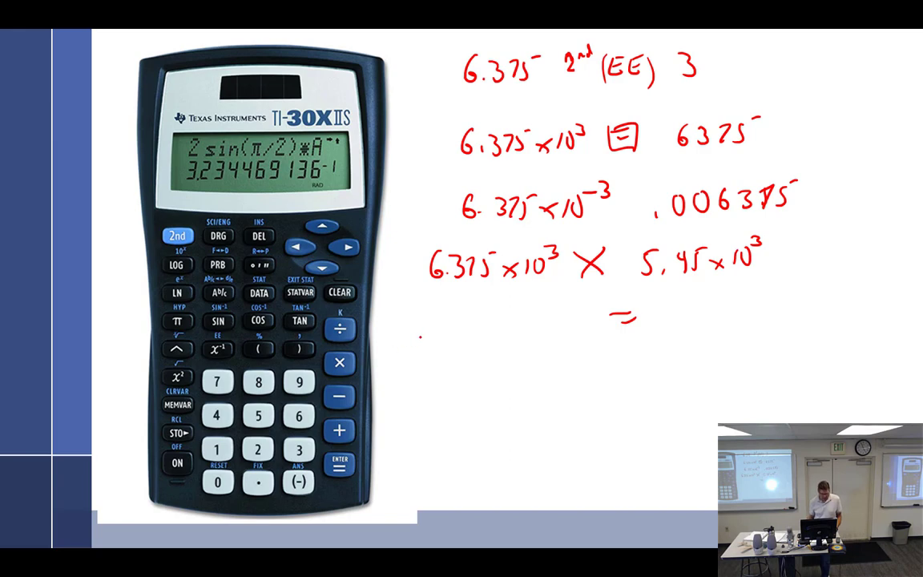
# Step: Write the product 34743750, undo a stray dot, underline it and mark the decimal after 3474
pyautogui.moveTo(418, 340)
pyautogui.mouseDown()
pyautogui.moveTo(418, 358)
pyautogui.moveTo(494, 337)
pyautogui.moveTo(508, 358)
pyautogui.moveTo(557, 348)
pyautogui.mouseUp()
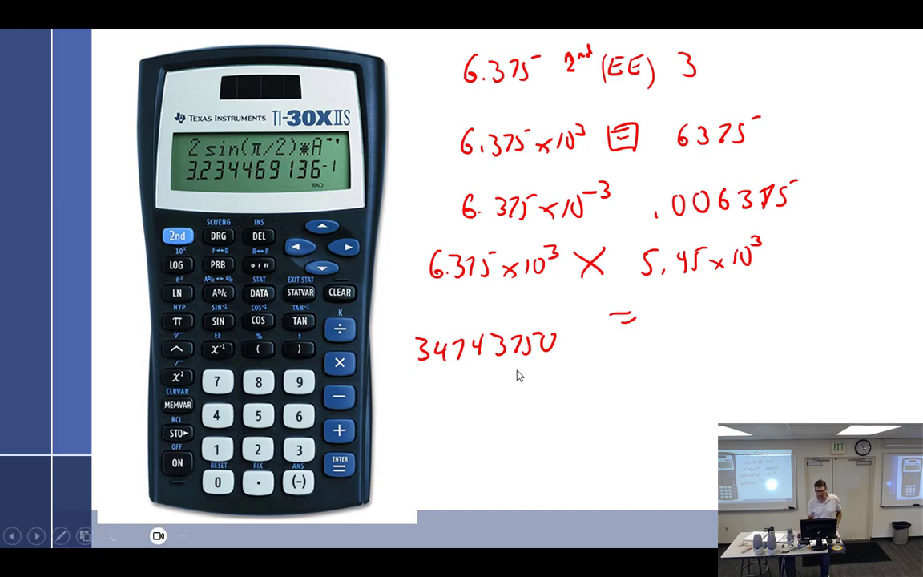
pyautogui.click(572, 348)
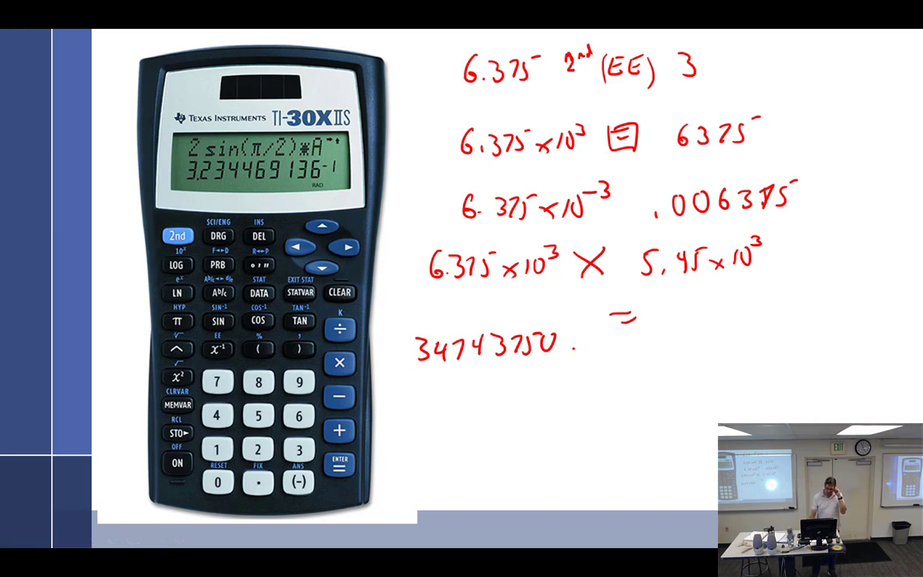
pyautogui.hotkey('ctrl', 'z')
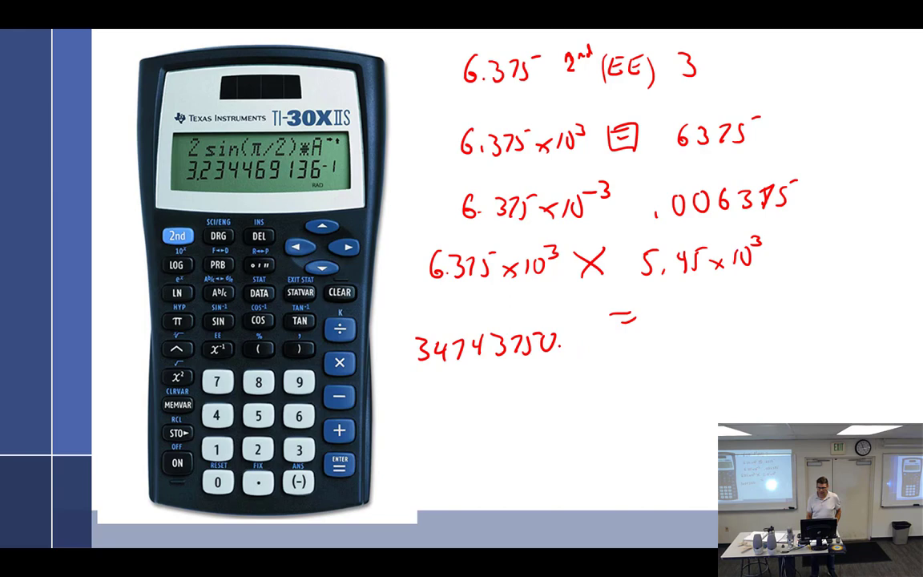
pyautogui.moveTo(558, 353)
pyautogui.mouseDown()
pyautogui.moveTo(547, 363)
pyautogui.moveTo(433, 362)
pyautogui.mouseUp()
pyautogui.click(482, 359)
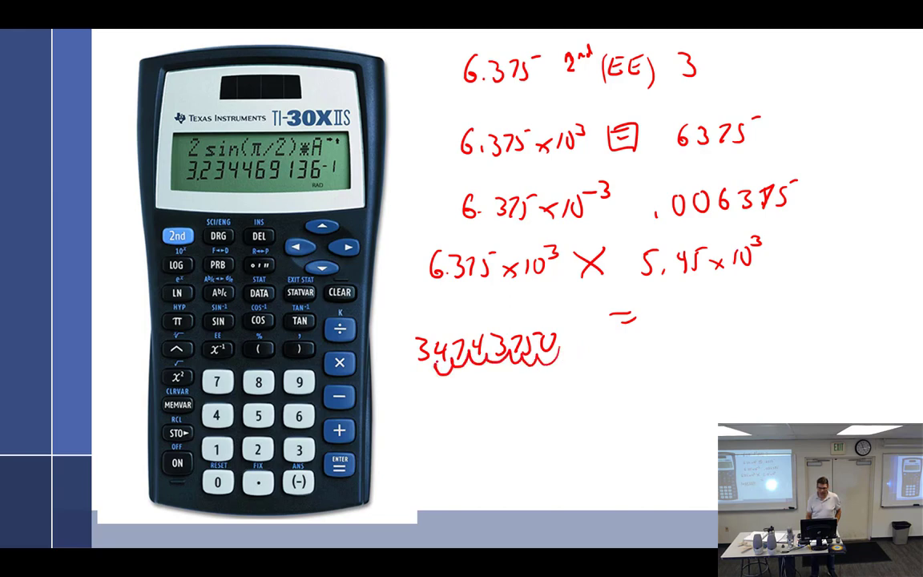
# Step: Write 3.47×10⁷ below the underlined number, then return to OneNote
pyautogui.moveTo(432, 425)
pyautogui.mouseDown()
pyautogui.moveTo(443, 431)
pyautogui.moveTo(432, 441)
pyautogui.moveTo(481, 441)
pyautogui.mouseUp()
pyautogui.click(451, 439)
pyautogui.moveTo(487, 427)
pyautogui.mouseDown()
pyautogui.moveTo(488, 439)
pyautogui.moveTo(537, 439)
pyautogui.mouseUp()
pyautogui.click(528, 429)
pyautogui.moveTo(537, 425)
pyautogui.mouseDown()
pyautogui.moveTo(522, 438)
pyautogui.moveTo(545, 438)
pyautogui.mouseUp()
pyautogui.click(575, 416)
pyautogui.moveTo(556, 424); pyautogui.dragTo(576, 413)
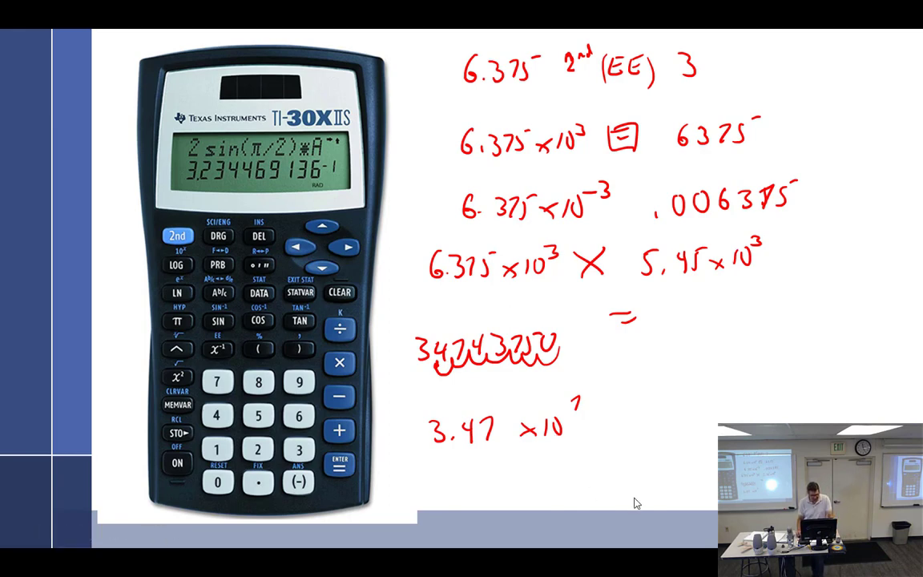
pyautogui.hotkey('alt', 'Tab')
pyautogui.hotkey('alt', 'Tab')
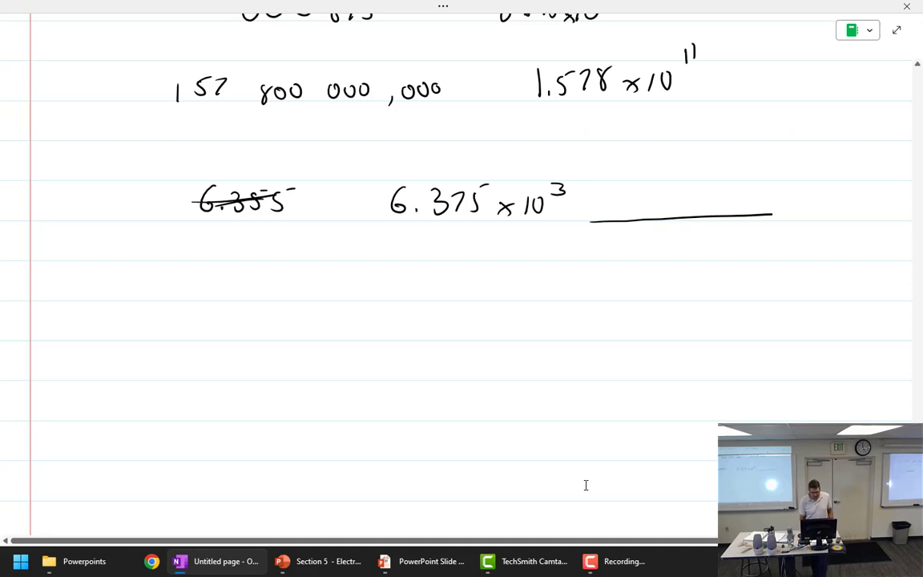
# Step: Write 63.75×10³ and 6.375 10⁴, hook the one-place decimal move, and add +1 to the exponent
pyautogui.moveTo(202, 266)
pyautogui.mouseDown()
pyautogui.moveTo(190, 282)
pyautogui.moveTo(213, 291)
pyautogui.moveTo(324, 288)
pyautogui.moveTo(356, 277)
pyautogui.mouseUp()
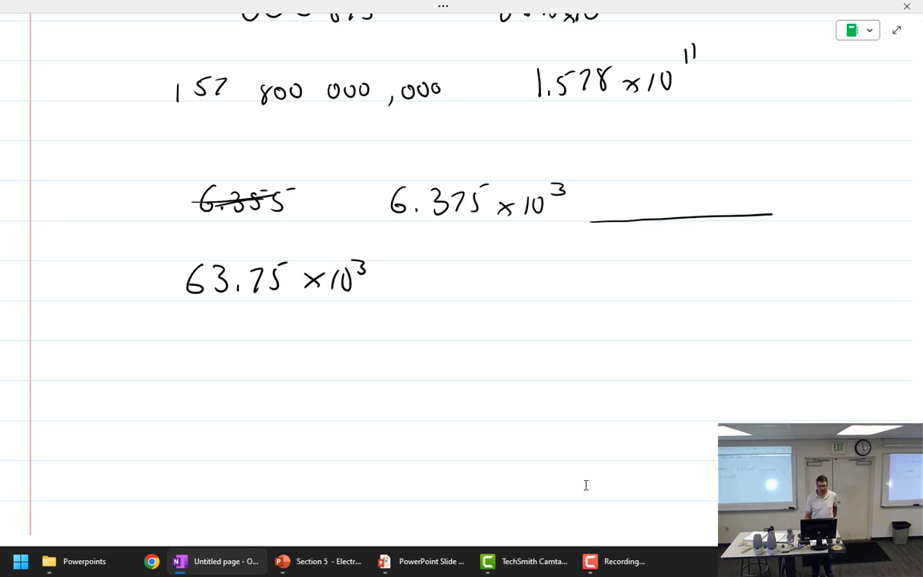
pyautogui.moveTo(483, 264)
pyautogui.mouseDown()
pyautogui.moveTo(475, 282)
pyautogui.moveTo(507, 286)
pyautogui.moveTo(594, 287)
pyautogui.moveTo(606, 274)
pyautogui.moveTo(629, 277)
pyautogui.mouseUp()
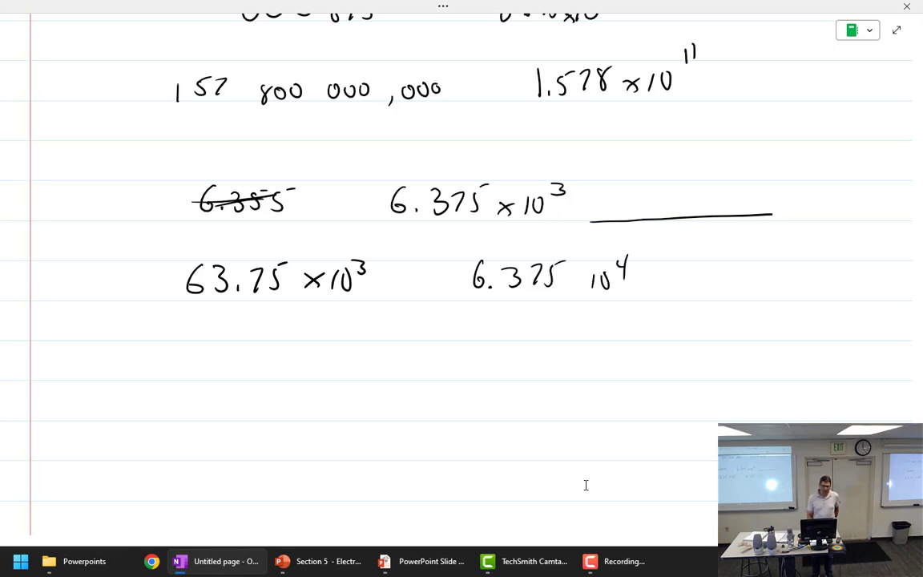
pyautogui.moveTo(236, 277); pyautogui.dragTo(215, 292)
pyautogui.moveTo(367, 258); pyautogui.dragTo(376, 257)
pyautogui.moveTo(372, 253)
pyautogui.mouseDown()
pyautogui.moveTo(371, 263)
pyautogui.moveTo(381, 262)
pyautogui.mouseUp()
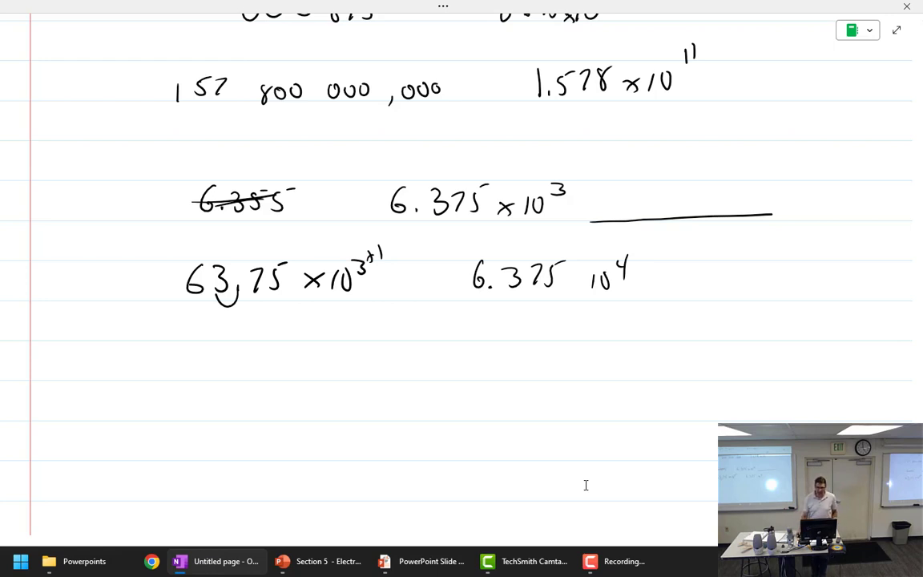
# Step: Scroll to blank space and handwrite the heading 'Computing Area'
pyautogui.scroll(-5, 589, 397)
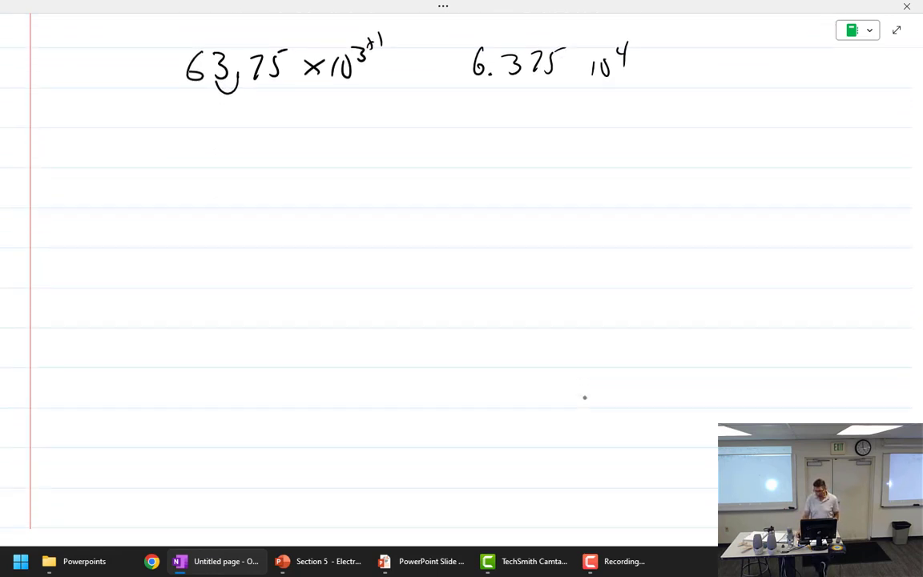
pyautogui.scroll(-3, 585, 398)
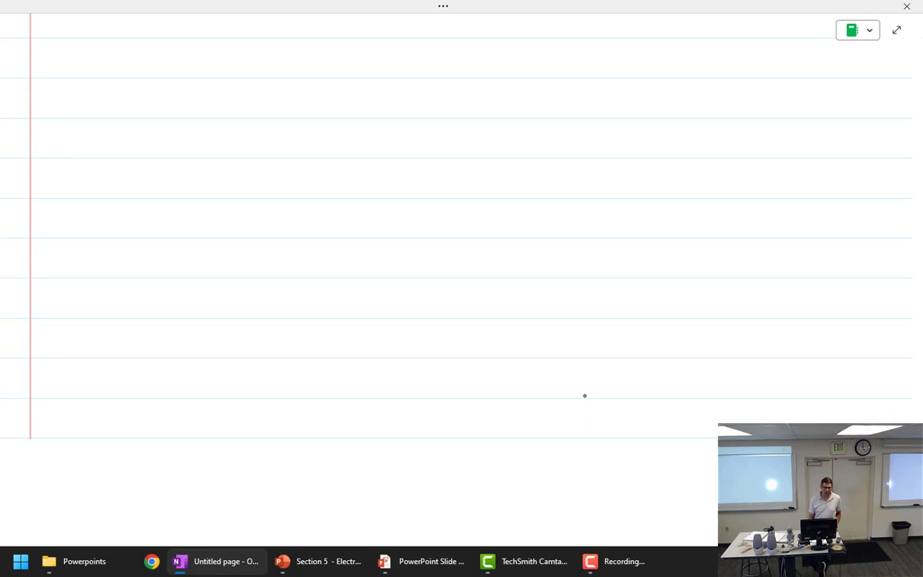
pyautogui.moveTo(93, 45)
pyautogui.mouseDown()
pyautogui.moveTo(93, 75)
pyautogui.moveTo(112, 67)
pyautogui.moveTo(127, 78)
pyautogui.moveTo(175, 56)
pyautogui.moveTo(191, 70)
pyautogui.moveTo(250, 74)
pyautogui.moveTo(266, 63)
pyautogui.moveTo(276, 75)
pyautogui.moveTo(299, 72)
pyautogui.mouseUp()
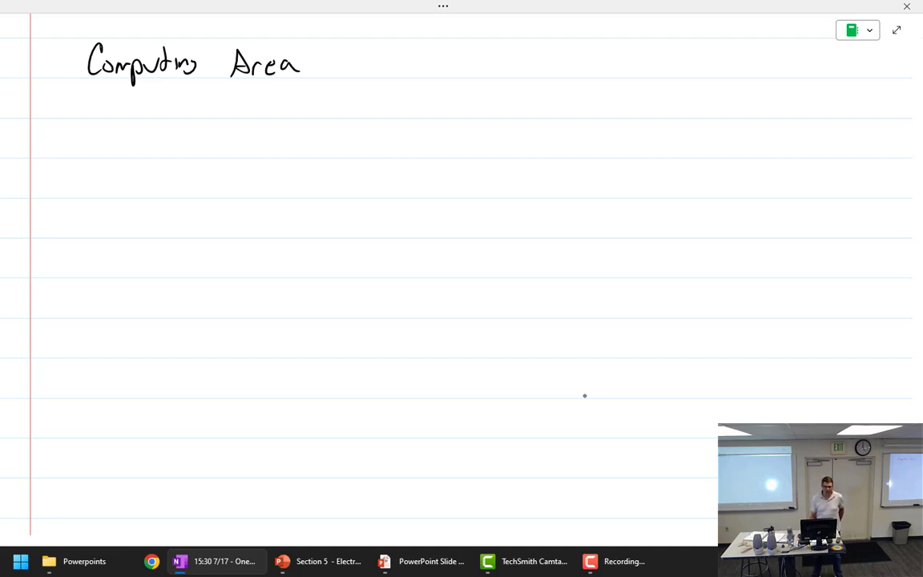
# Step: Draw a wide rectangle below the heading and begin a square beside it
pyautogui.moveTo(220, 119)
pyautogui.mouseDown()
pyautogui.moveTo(210, 199)
pyautogui.moveTo(375, 194)
pyautogui.moveTo(399, 173)
pyautogui.moveTo(401, 120)
pyautogui.mouseUp()
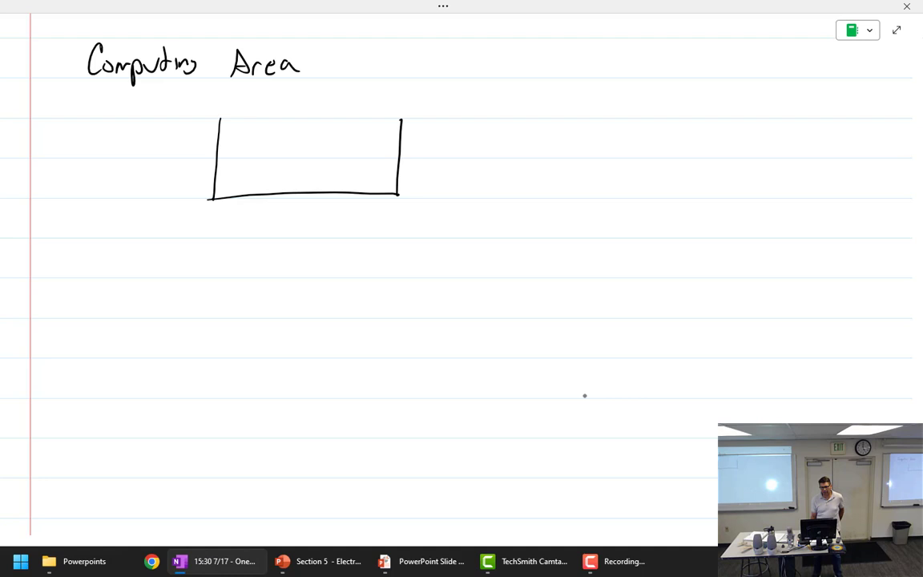
pyautogui.moveTo(220, 117); pyautogui.dragTo(401, 114)
pyautogui.moveTo(494, 115)
pyautogui.mouseDown()
pyautogui.moveTo(494, 195)
pyautogui.moveTo(577, 190)
pyautogui.moveTo(578, 105)
pyautogui.moveTo(491, 114)
pyautogui.mouseUp()
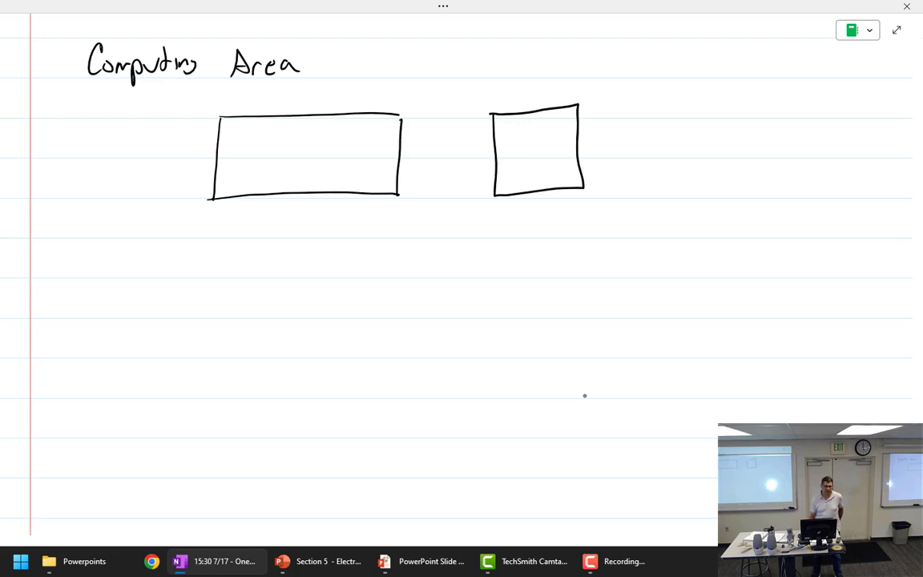
# Step: Write A = L × W inside both the rectangle and the square
pyautogui.moveTo(240, 166)
pyautogui.mouseDown()
pyautogui.moveTo(246, 142)
pyautogui.moveTo(253, 166)
pyautogui.mouseUp()
pyautogui.moveTo(241, 157); pyautogui.dragTo(271, 150)
pyautogui.moveTo(259, 158); pyautogui.dragTo(311, 158)
pyautogui.moveTo(311, 145)
pyautogui.mouseDown()
pyautogui.moveTo(300, 158)
pyautogui.moveTo(337, 141)
pyautogui.mouseUp()
pyautogui.moveTo(512, 159); pyautogui.dragTo(517, 141)
pyautogui.moveTo(517, 141); pyautogui.dragTo(523, 157)
pyautogui.moveTo(513, 151); pyautogui.dragTo(539, 150)
pyautogui.moveTo(546, 140)
pyautogui.mouseDown()
pyautogui.moveTo(555, 150)
pyautogui.moveTo(546, 151)
pyautogui.mouseUp()
pyautogui.moveTo(558, 138); pyautogui.dragTo(570, 136)
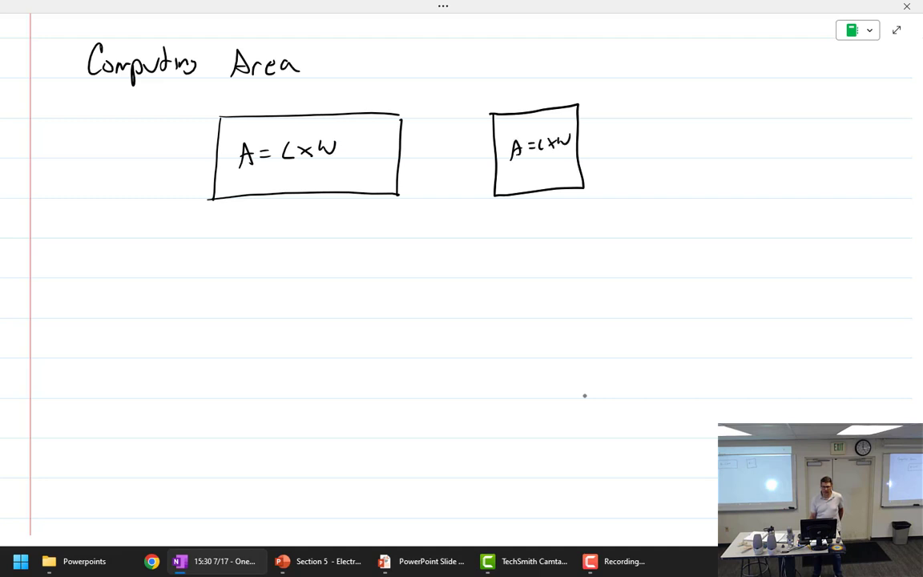
# Step: Label the bottom sides W and the right sides L on both shapes
pyautogui.moveTo(297, 208); pyautogui.dragTo(323, 209)
pyautogui.moveTo(407, 147); pyautogui.dragTo(419, 164)
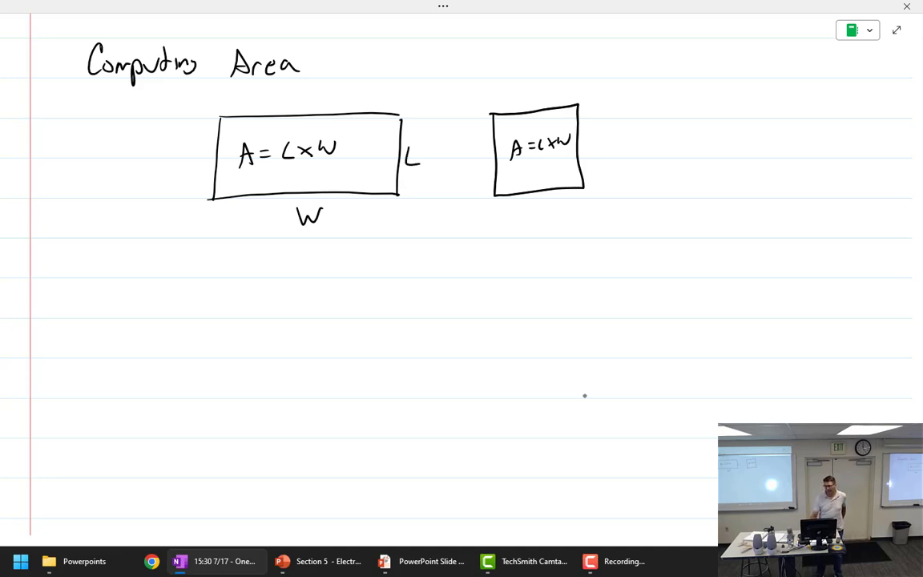
pyautogui.moveTo(542, 199); pyautogui.dragTo(556, 201)
pyautogui.moveTo(591, 140); pyautogui.dragTo(601, 153)
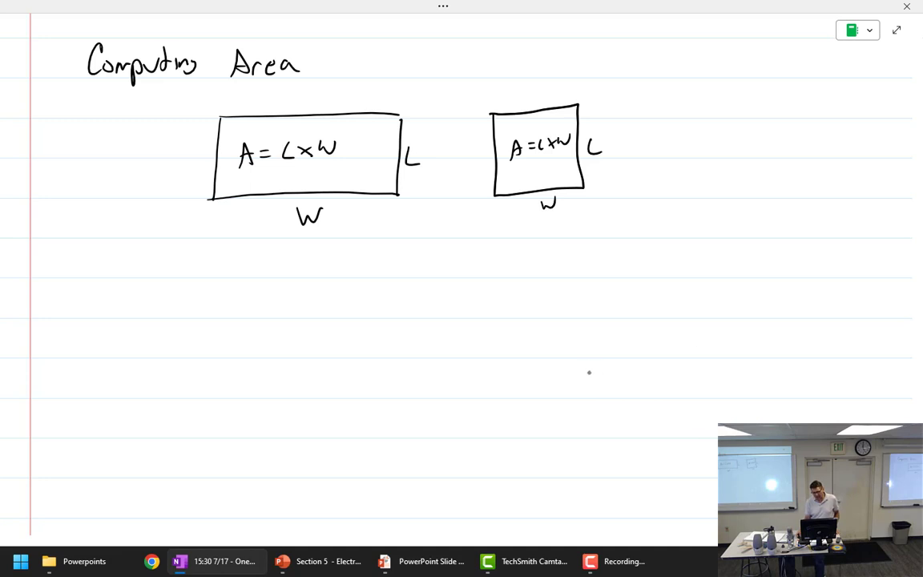
# Step: Label the lower rectangle 24" high and 6 wide
pyautogui.scroll(-1, 592, 365)
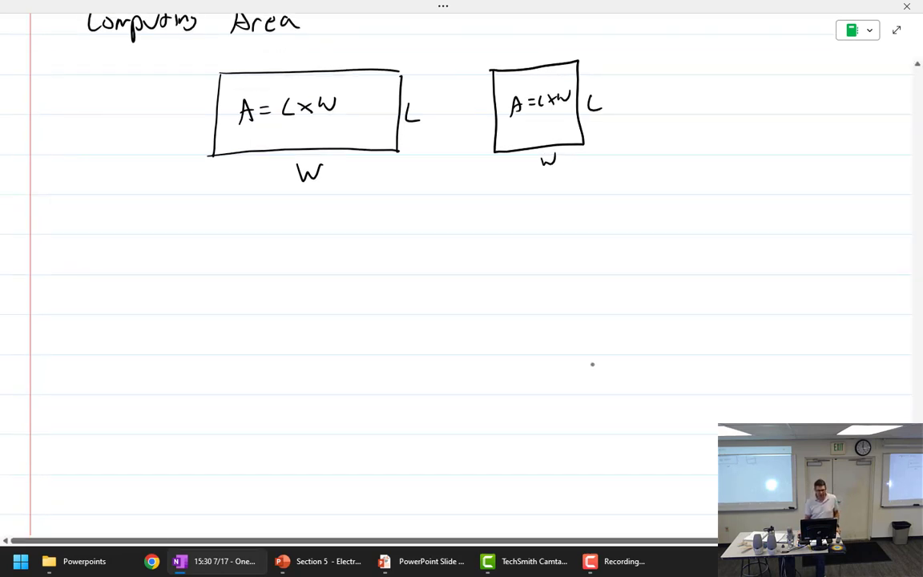
pyautogui.moveTo(189, 264)
pyautogui.mouseDown()
pyautogui.moveTo(190, 346)
pyautogui.moveTo(345, 355)
pyautogui.moveTo(391, 277)
pyautogui.moveTo(365, 256)
pyautogui.moveTo(189, 262)
pyautogui.mouseUp()
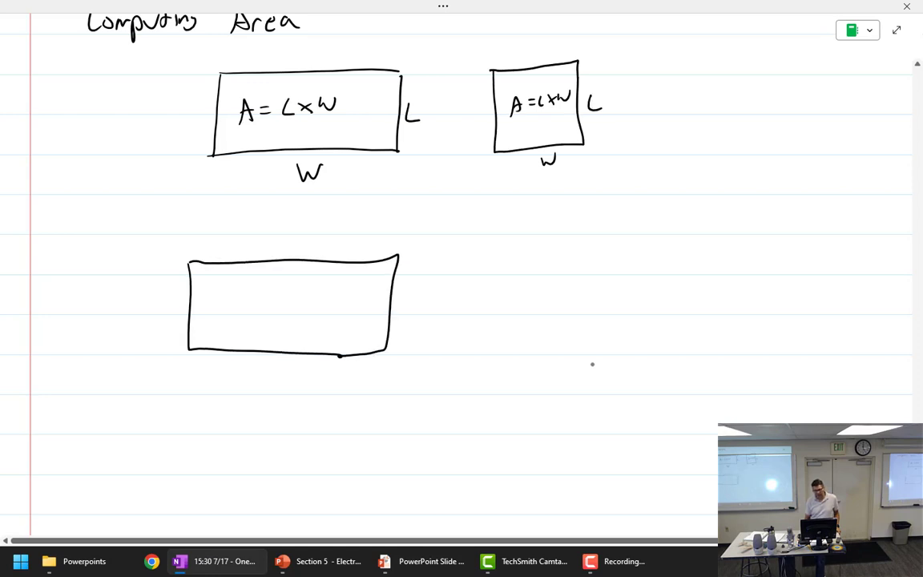
pyautogui.moveTo(417, 288)
pyautogui.mouseDown()
pyautogui.moveTo(427, 310)
pyautogui.moveTo(442, 297)
pyautogui.mouseUp()
pyautogui.moveTo(439, 284)
pyautogui.mouseDown()
pyautogui.moveTo(438, 308)
pyautogui.moveTo(452, 280)
pyautogui.mouseUp()
pyautogui.moveTo(457, 271); pyautogui.dragTo(456, 281)
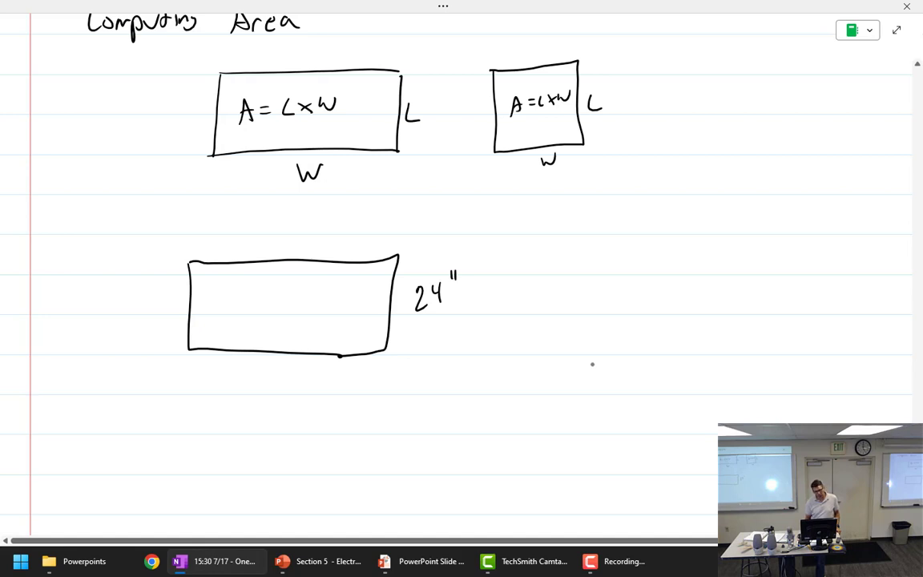
pyautogui.moveTo(290, 367)
pyautogui.mouseDown()
pyautogui.moveTo(284, 392)
pyautogui.moveTo(304, 376)
pyautogui.mouseUp()
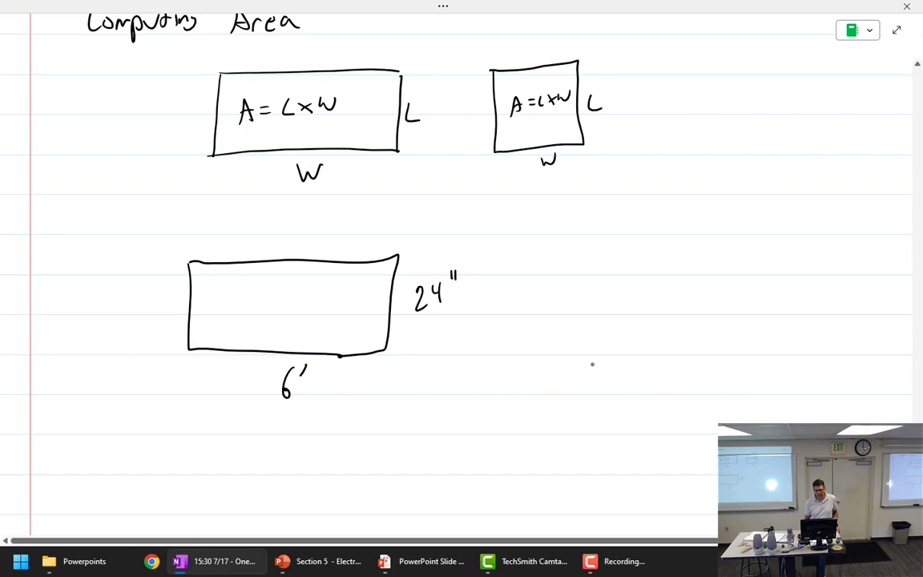
# Step: Write A = ? in inches beside it, spelling out feet and inches under the labels
pyautogui.moveTo(553, 292); pyautogui.dragTo(600, 265)
pyautogui.moveTo(586, 275); pyautogui.dragTo(618, 277)
pyautogui.moveTo(615, 233); pyautogui.dragTo(624, 255)
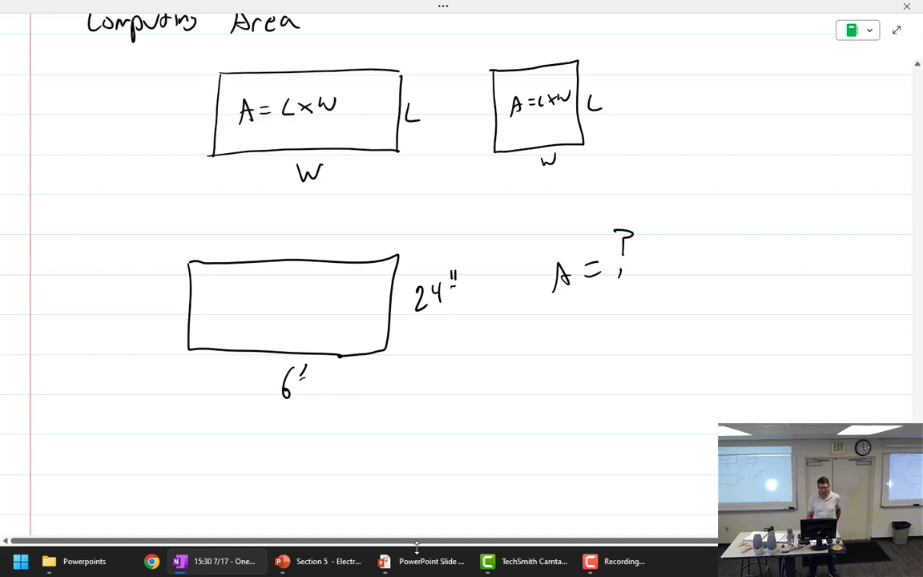
pyautogui.moveTo(334, 371)
pyautogui.mouseDown()
pyautogui.moveTo(329, 394)
pyautogui.moveTo(360, 391)
pyautogui.mouseUp()
pyautogui.moveTo(455, 308)
pyautogui.mouseDown()
pyautogui.moveTo(457, 318)
pyautogui.moveTo(490, 310)
pyautogui.mouseUp()
pyautogui.moveTo(695, 261)
pyautogui.mouseDown()
pyautogui.moveTo(695, 272)
pyautogui.moveTo(707, 272)
pyautogui.mouseUp()
pyautogui.moveTo(714, 263)
pyautogui.mouseDown()
pyautogui.moveTo(710, 273)
pyautogui.moveTo(727, 271)
pyautogui.mouseUp()
pyautogui.moveTo(727, 266); pyautogui.dragTo(737, 269)
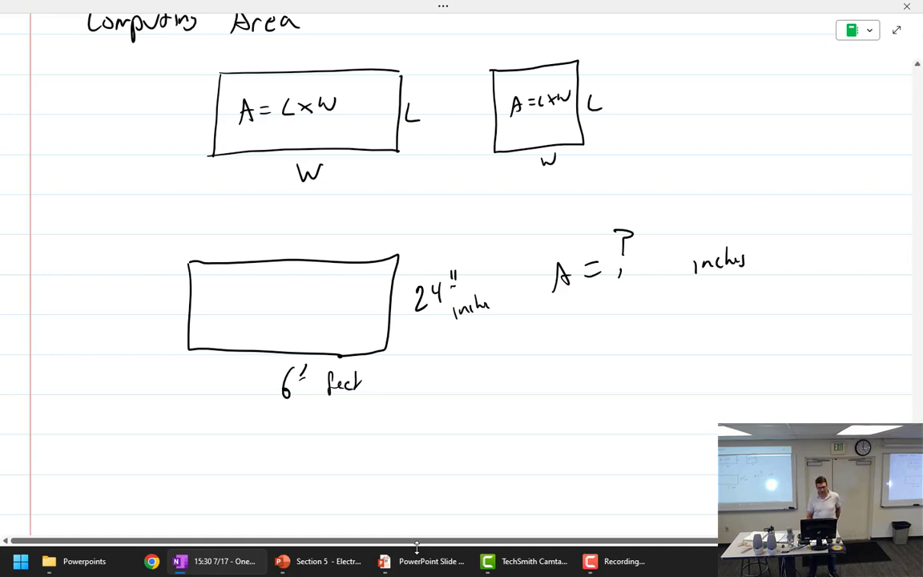
# Step: Work out 6×12 = 72 and 72×24, crossing out 1278 and writing 1728
pyautogui.moveTo(270, 415)
pyautogui.mouseDown()
pyautogui.moveTo(270, 425)
pyautogui.moveTo(286, 429)
pyautogui.moveTo(354, 429)
pyautogui.mouseUp()
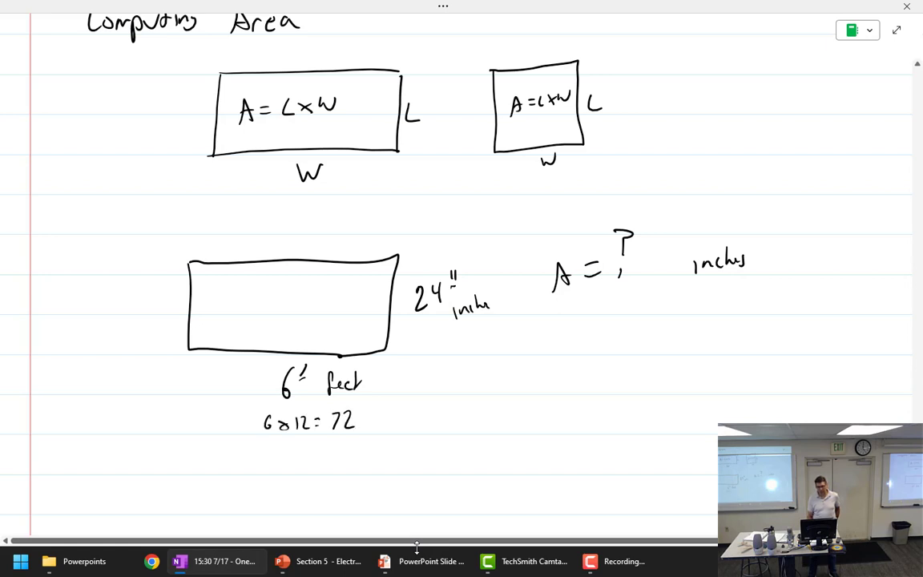
pyautogui.moveTo(443, 413)
pyautogui.mouseDown()
pyautogui.moveTo(447, 432)
pyautogui.moveTo(541, 423)
pyautogui.mouseUp()
pyautogui.moveTo(555, 411); pyautogui.dragTo(568, 416)
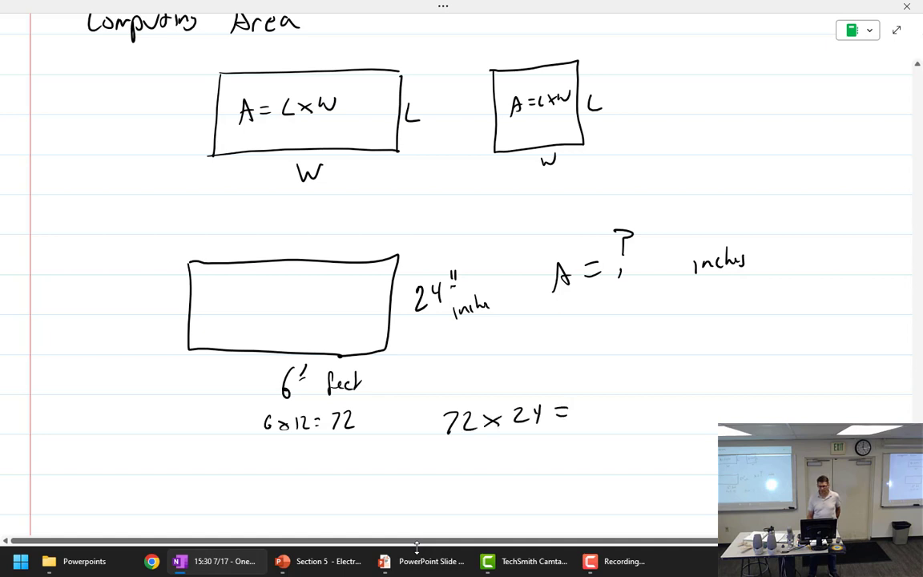
pyautogui.moveTo(596, 406)
pyautogui.mouseDown()
pyautogui.moveTo(597, 426)
pyautogui.moveTo(640, 425)
pyautogui.moveTo(652, 408)
pyautogui.mouseUp()
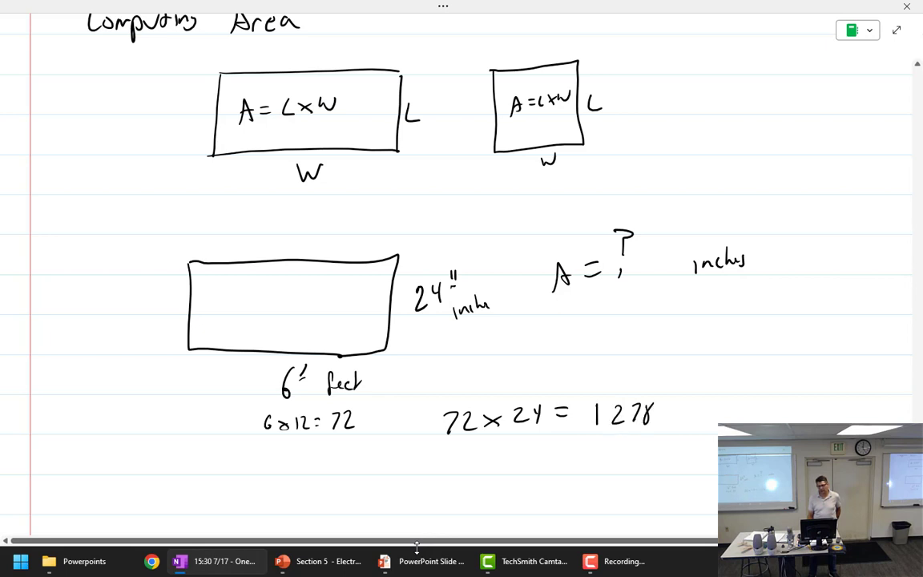
pyautogui.moveTo(579, 417); pyautogui.dragTo(637, 411)
pyautogui.moveTo(573, 447)
pyautogui.mouseDown()
pyautogui.moveTo(575, 461)
pyautogui.moveTo(616, 459)
pyautogui.mouseUp()
pyautogui.moveTo(629, 441); pyautogui.dragTo(622, 447)
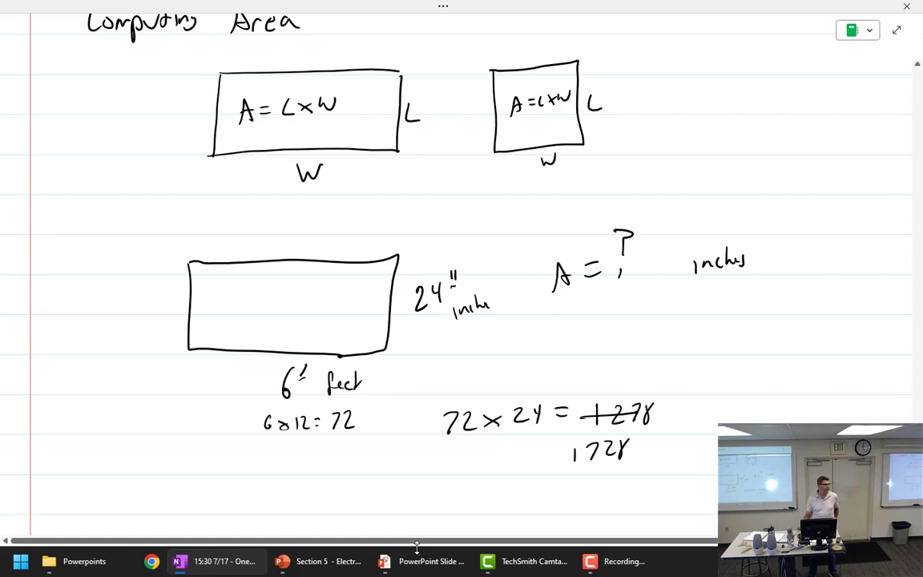
# Step: Label 1728 as sq in and in²
pyautogui.scroll(-5, 310, 350)
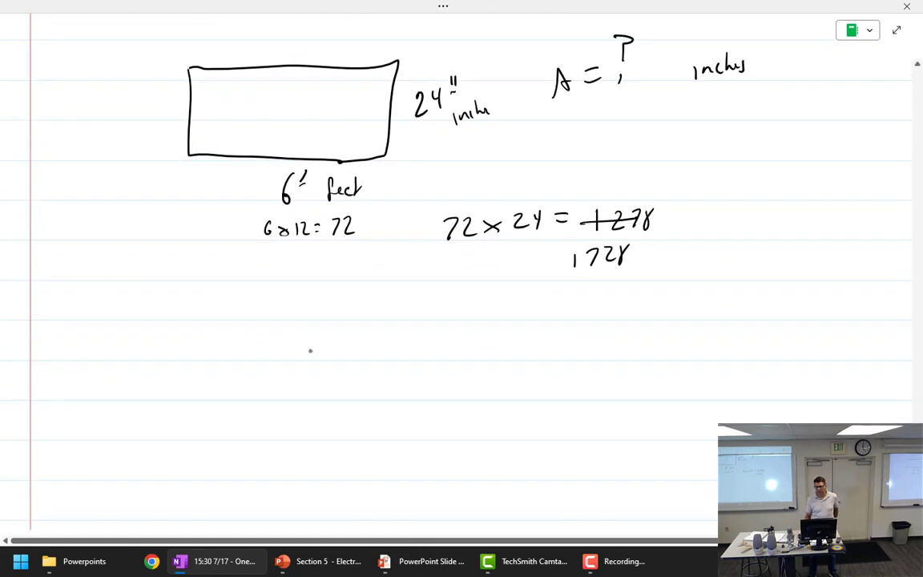
pyautogui.moveTo(651, 253)
pyautogui.mouseDown()
pyautogui.moveTo(657, 272)
pyautogui.moveTo(698, 262)
pyautogui.mouseUp()
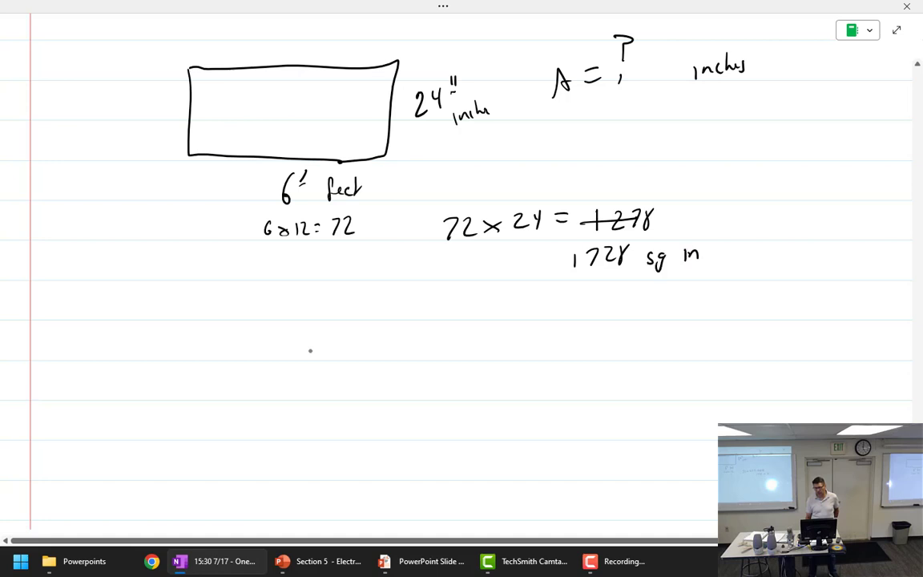
pyautogui.moveTo(759, 251)
pyautogui.mouseDown()
pyautogui.moveTo(759, 263)
pyautogui.moveTo(777, 262)
pyautogui.moveTo(791, 244)
pyautogui.mouseUp()
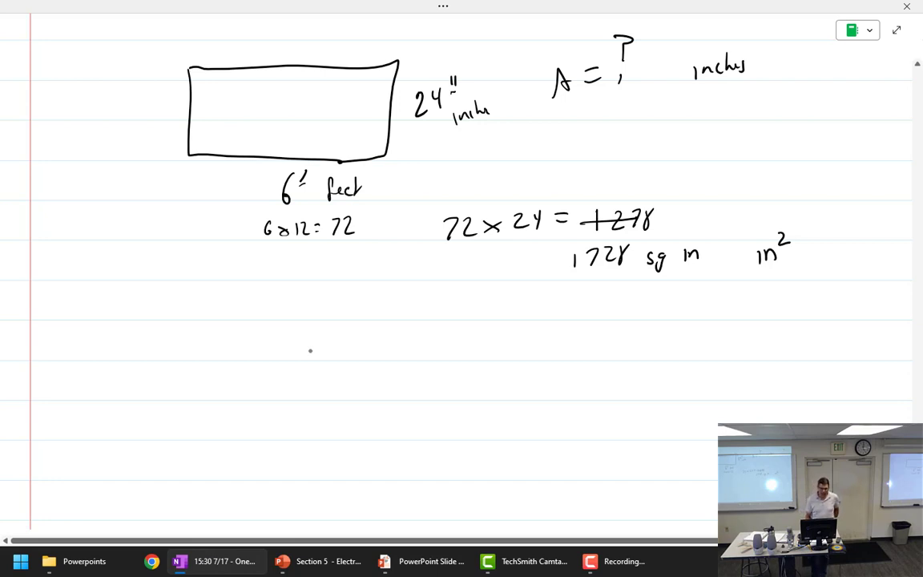
# Step: Draw a second rectangle labelled 72" by 24" with 1728 inside
pyautogui.moveTo(162, 309)
pyautogui.mouseDown()
pyautogui.moveTo(162, 334)
pyautogui.moveTo(212, 410)
pyautogui.moveTo(392, 401)
pyautogui.moveTo(388, 306)
pyautogui.moveTo(166, 308)
pyautogui.mouseUp()
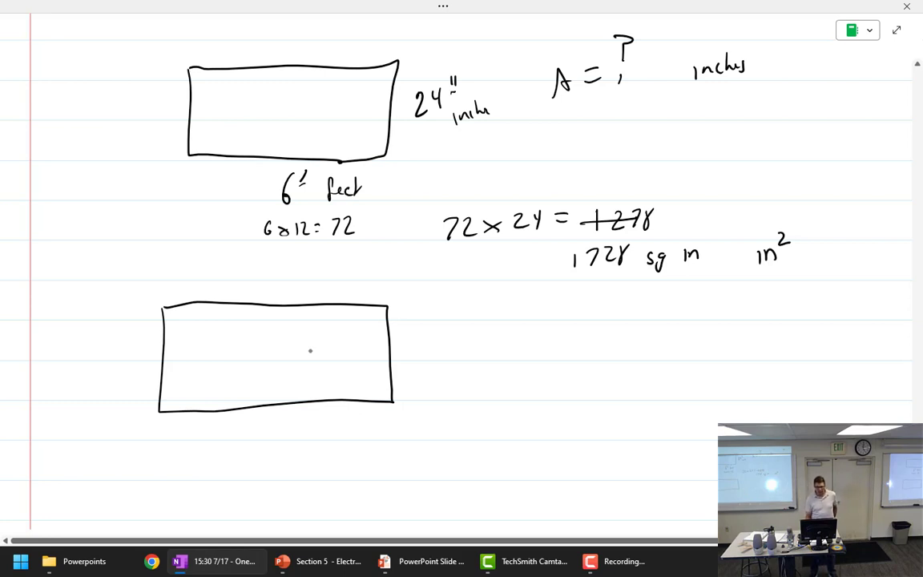
pyautogui.moveTo(256, 428)
pyautogui.mouseDown()
pyautogui.moveTo(261, 452)
pyautogui.moveTo(296, 437)
pyautogui.moveTo(313, 417)
pyautogui.mouseUp()
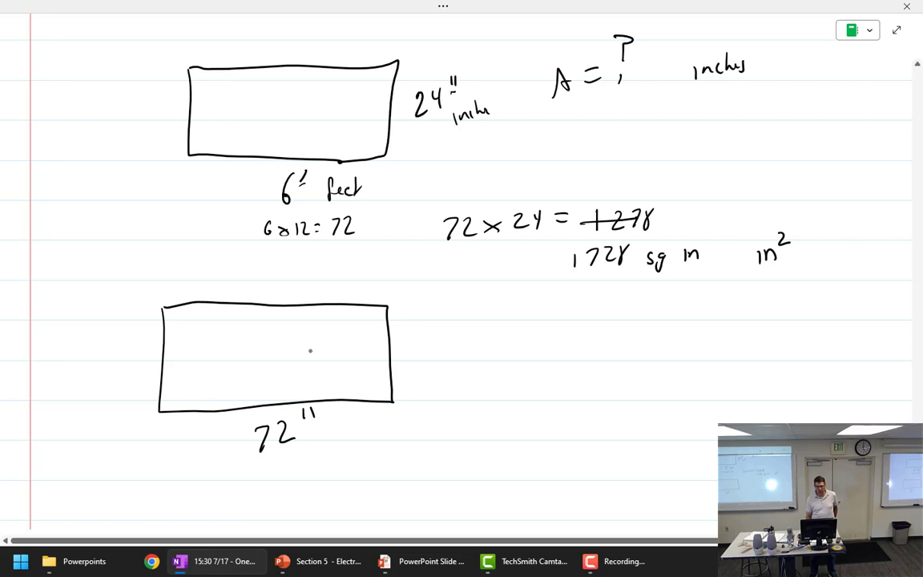
pyautogui.moveTo(402, 341); pyautogui.dragTo(425, 357)
pyautogui.moveTo(438, 324); pyautogui.dragTo(439, 332)
pyautogui.moveTo(443, 323); pyautogui.dragTo(444, 330)
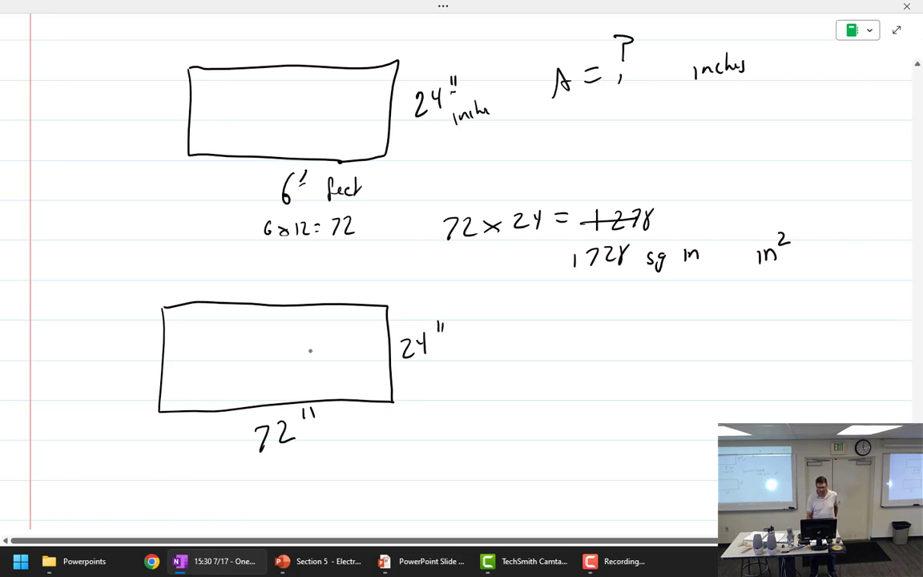
pyautogui.moveTo(234, 345)
pyautogui.mouseDown()
pyautogui.moveTo(233, 365)
pyautogui.moveTo(285, 353)
pyautogui.mouseUp()
# Step: Write ft and note area A as 144 ft²
pyautogui.moveTo(647, 314)
pyautogui.mouseDown()
pyautogui.moveTo(638, 346)
pyautogui.moveTo(662, 338)
pyautogui.mouseUp()
pyautogui.moveTo(655, 329); pyautogui.dragTo(671, 327)
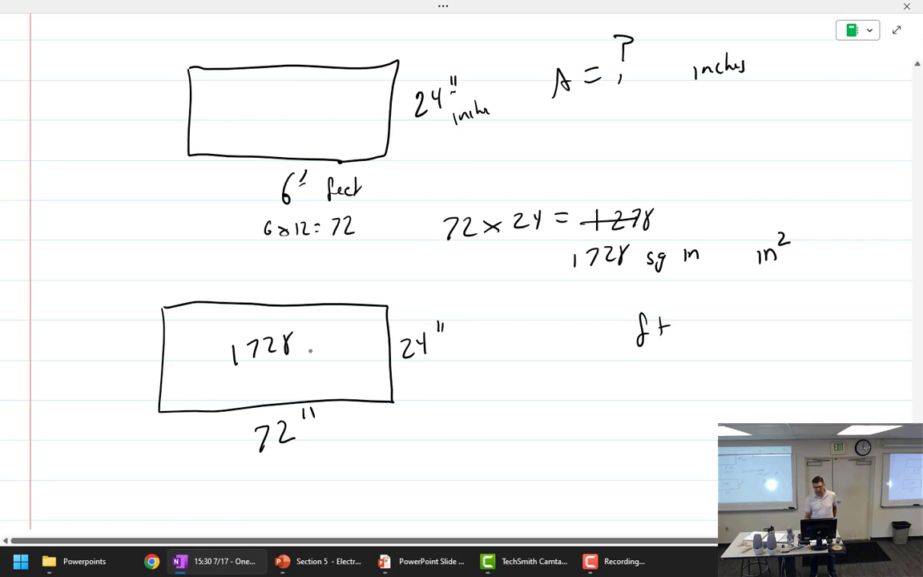
pyautogui.moveTo(540, 378)
pyautogui.mouseDown()
pyautogui.moveTo(528, 401)
pyautogui.moveTo(549, 399)
pyautogui.mouseUp()
pyautogui.moveTo(532, 391)
pyautogui.mouseDown()
pyautogui.moveTo(594, 395)
pyautogui.moveTo(614, 384)
pyautogui.mouseUp()
pyautogui.moveTo(611, 373)
pyautogui.mouseDown()
pyautogui.moveTo(610, 395)
pyautogui.moveTo(628, 384)
pyautogui.mouseUp()
pyautogui.moveTo(625, 369)
pyautogui.mouseDown()
pyautogui.moveTo(625, 395)
pyautogui.moveTo(652, 395)
pyautogui.moveTo(669, 380)
pyautogui.mouseUp()
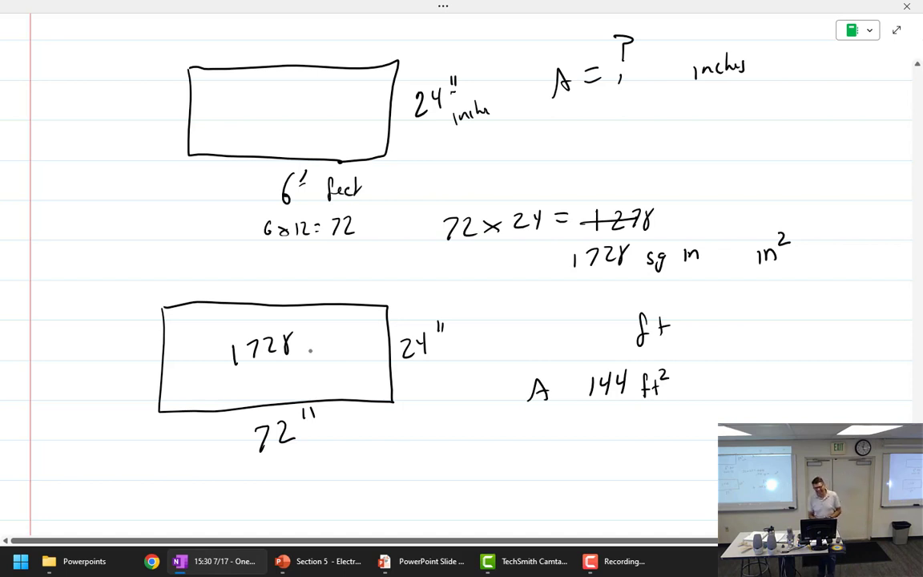
# Step: Cross out 72" and 24" and relabel the rectangle 6' by 2
pyautogui.scroll(-3, 295, 349)
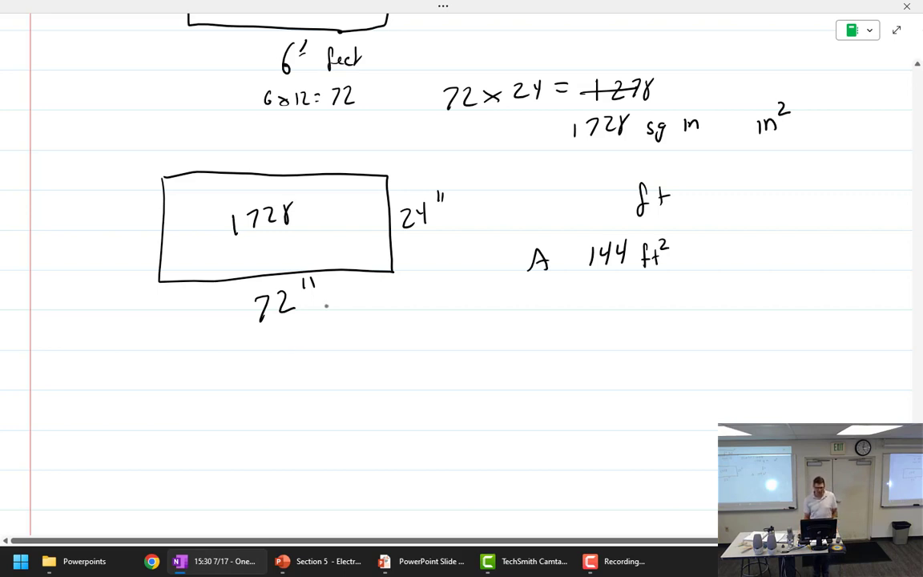
pyautogui.moveTo(244, 326); pyautogui.dragTo(314, 280)
pyautogui.moveTo(280, 327)
pyautogui.mouseDown()
pyautogui.moveTo(271, 346)
pyautogui.moveTo(294, 328)
pyautogui.mouseUp()
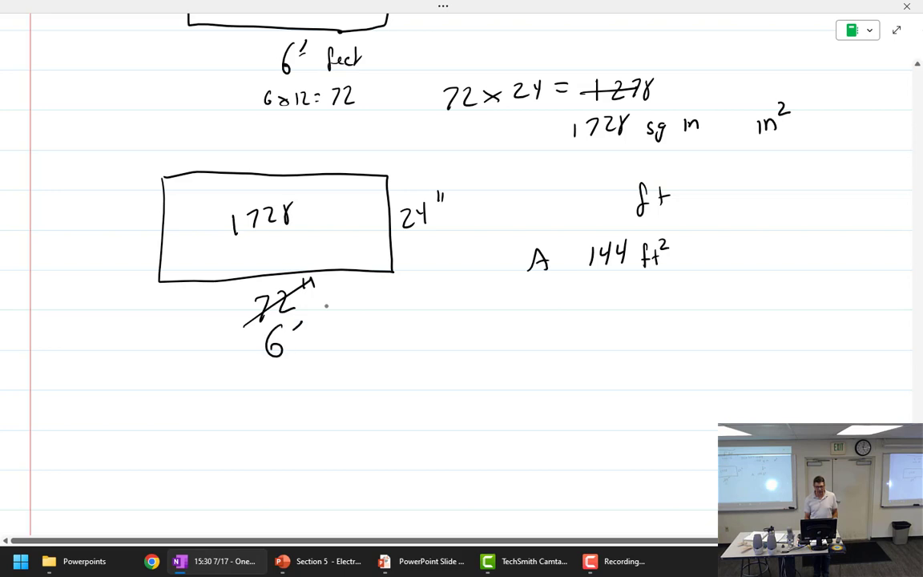
pyautogui.moveTo(401, 227)
pyautogui.mouseDown()
pyautogui.moveTo(441, 189)
pyautogui.moveTo(419, 238)
pyautogui.moveTo(428, 257)
pyautogui.mouseUp()
# Step: Write 6×2 = 12 and B 12 ft², underlining the 12
pyautogui.moveTo(373, 318); pyautogui.dragTo(371, 335)
pyautogui.moveTo(380, 322)
pyautogui.mouseDown()
pyautogui.moveTo(388, 330)
pyautogui.moveTo(379, 331)
pyautogui.mouseUp()
pyautogui.moveTo(391, 321)
pyautogui.mouseDown()
pyautogui.moveTo(401, 330)
pyautogui.moveTo(420, 320)
pyautogui.mouseUp()
pyautogui.moveTo(409, 327); pyautogui.dragTo(465, 323)
pyautogui.moveTo(534, 292); pyautogui.dragTo(536, 314)
pyautogui.moveTo(536, 292); pyautogui.dragTo(537, 314)
pyautogui.moveTo(606, 295)
pyautogui.mouseDown()
pyautogui.moveTo(606, 311)
pyautogui.moveTo(662, 311)
pyautogui.mouseUp()
pyautogui.moveTo(654, 301); pyautogui.dragTo(685, 296)
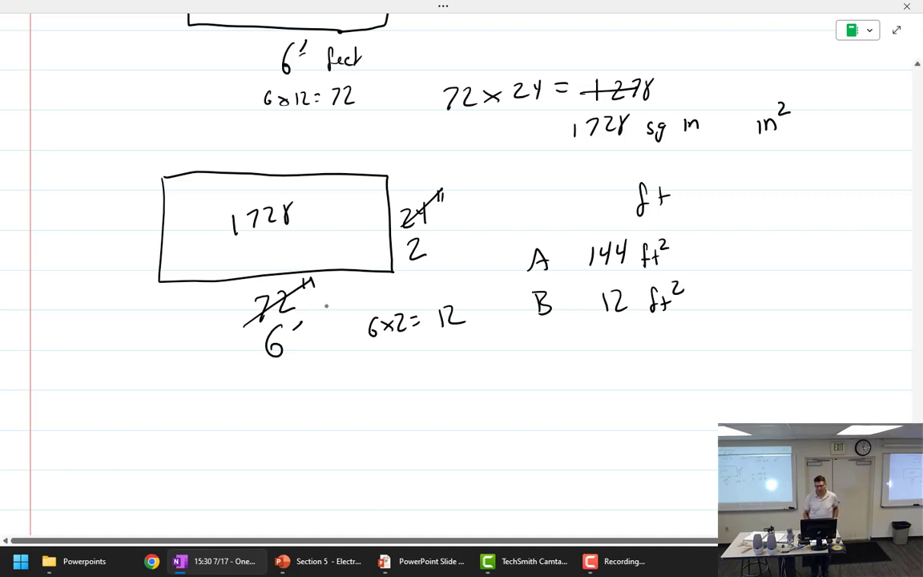
pyautogui.moveTo(607, 327); pyautogui.dragTo(626, 319)
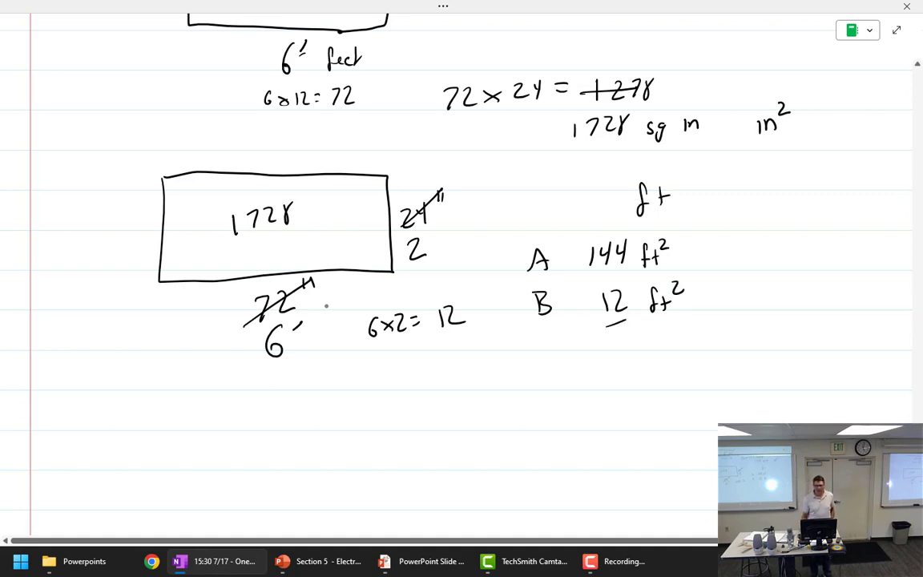
pyautogui.scroll(5, 326, 305)
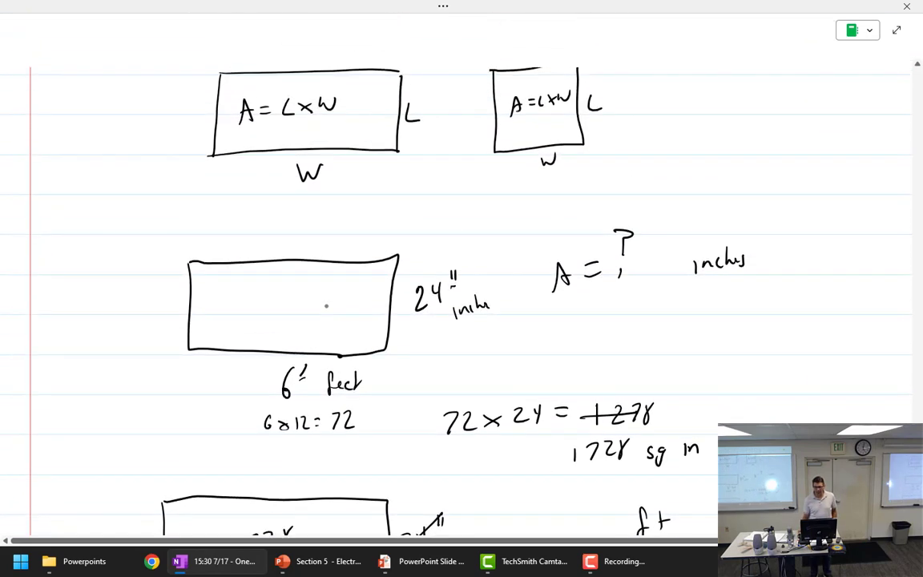
pyautogui.scroll(-8, 326, 305)
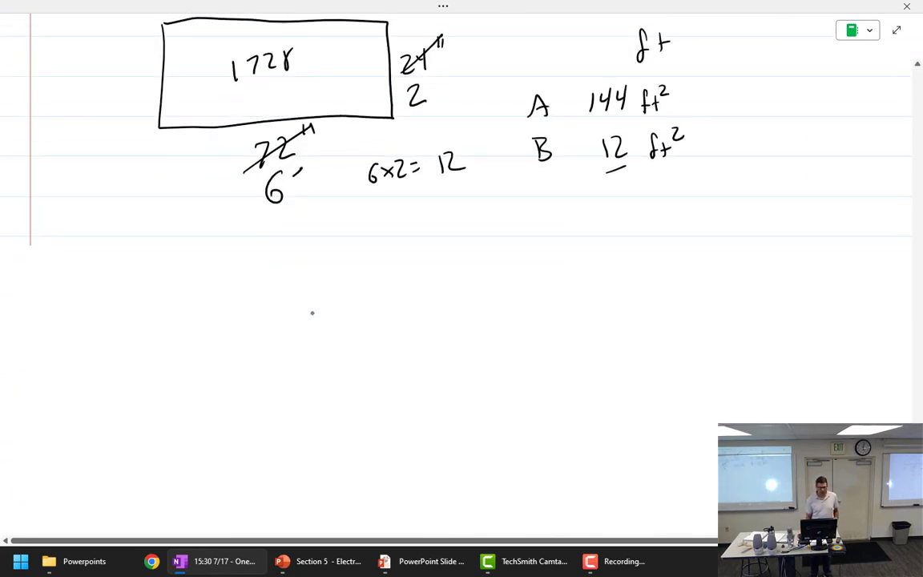
# Step: Sketch a 1' by 1' square with inch ticks and 12x12 = 144 inside
pyautogui.moveTo(136, 244)
pyautogui.mouseDown()
pyautogui.moveTo(132, 309)
pyautogui.moveTo(205, 315)
pyautogui.moveTo(210, 242)
pyautogui.mouseUp()
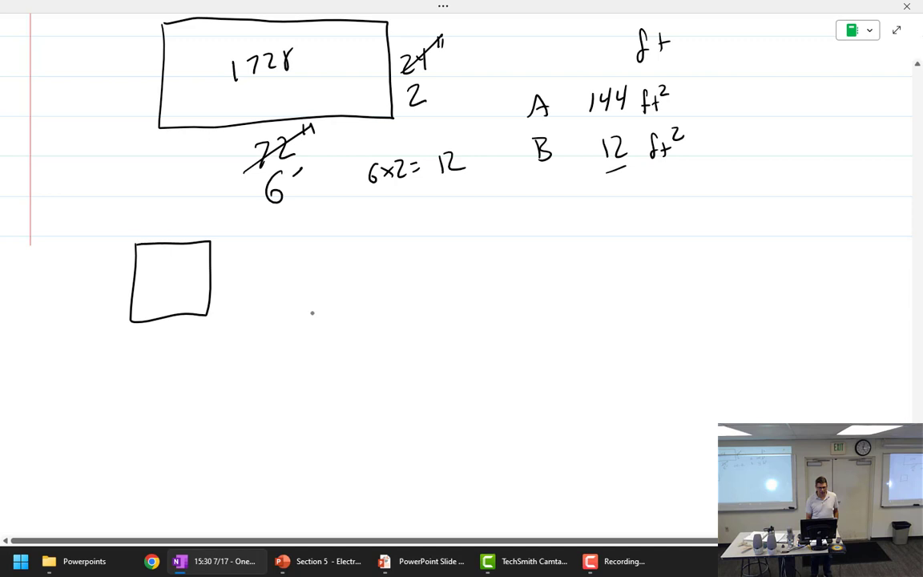
pyautogui.moveTo(172, 212); pyautogui.dragTo(173, 228)
pyautogui.moveTo(227, 253)
pyautogui.mouseDown()
pyautogui.moveTo(229, 275)
pyautogui.moveTo(246, 240)
pyautogui.mouseUp()
pyautogui.moveTo(137, 256); pyautogui.dragTo(146, 257)
pyautogui.moveTo(146, 256); pyautogui.dragTo(157, 255)
pyautogui.moveTo(157, 256); pyautogui.dragTo(177, 255)
pyautogui.moveTo(177, 244); pyautogui.dragTo(186, 257)
pyautogui.moveTo(186, 245); pyautogui.dragTo(194, 257)
pyautogui.moveTo(195, 244)
pyautogui.mouseDown()
pyautogui.moveTo(210, 280)
pyautogui.moveTo(195, 290)
pyautogui.moveTo(195, 309)
pyautogui.mouseUp()
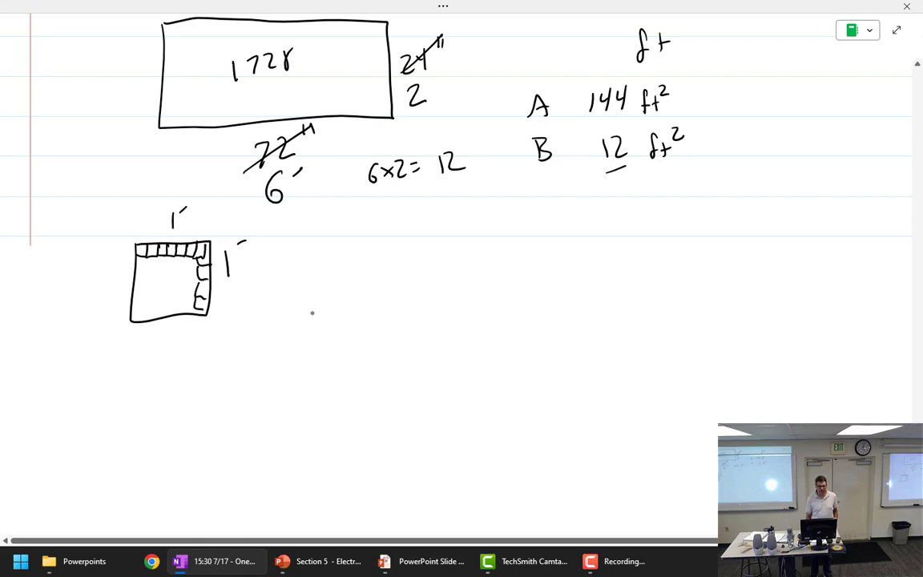
pyautogui.moveTo(148, 270)
pyautogui.mouseDown()
pyautogui.moveTo(147, 282)
pyautogui.moveTo(186, 275)
pyautogui.moveTo(165, 303)
pyautogui.moveTo(172, 299)
pyautogui.mouseUp()
pyautogui.moveTo(175, 286); pyautogui.dragTo(178, 303)
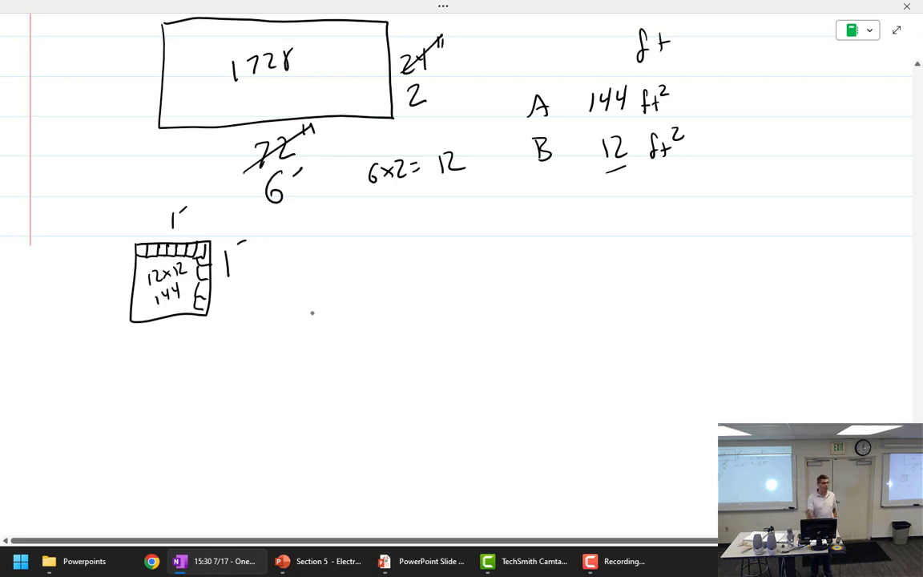
# Step: Circle the rectangle's 6' and 2 dimensions
pyautogui.moveTo(298, 163); pyautogui.dragTo(293, 166)
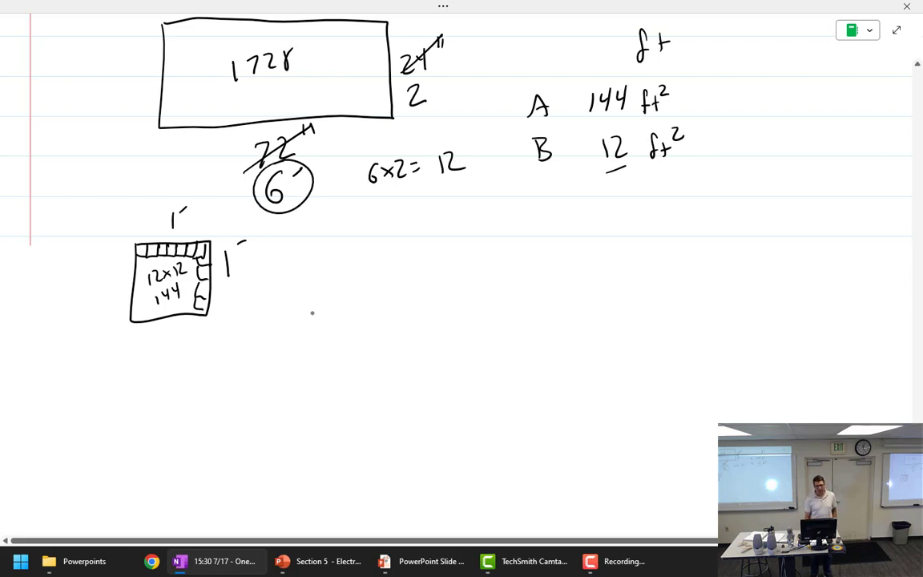
pyautogui.moveTo(430, 79); pyautogui.dragTo(425, 81)
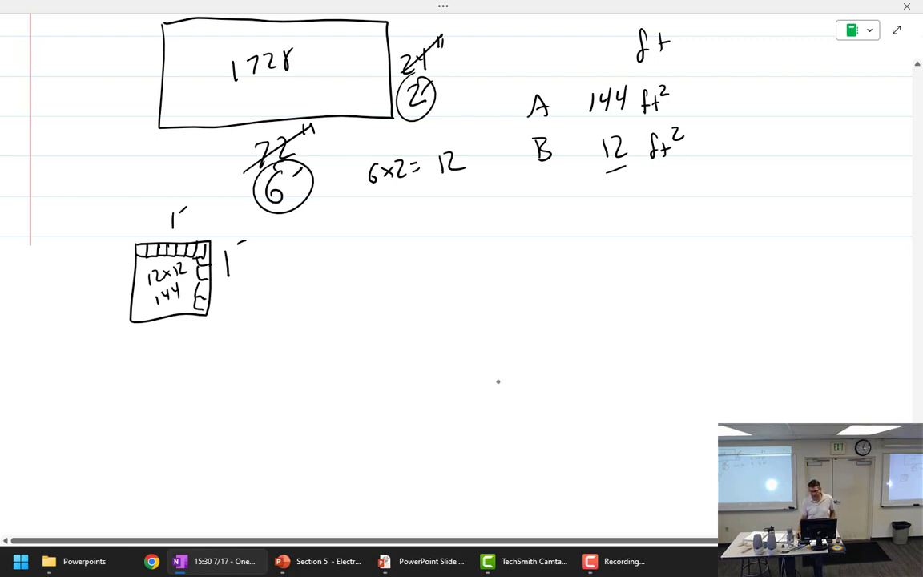
pyautogui.scroll(3, 497, 380)
pyautogui.scroll(-3, 497, 367)
pyautogui.scroll(2, 499, 366)
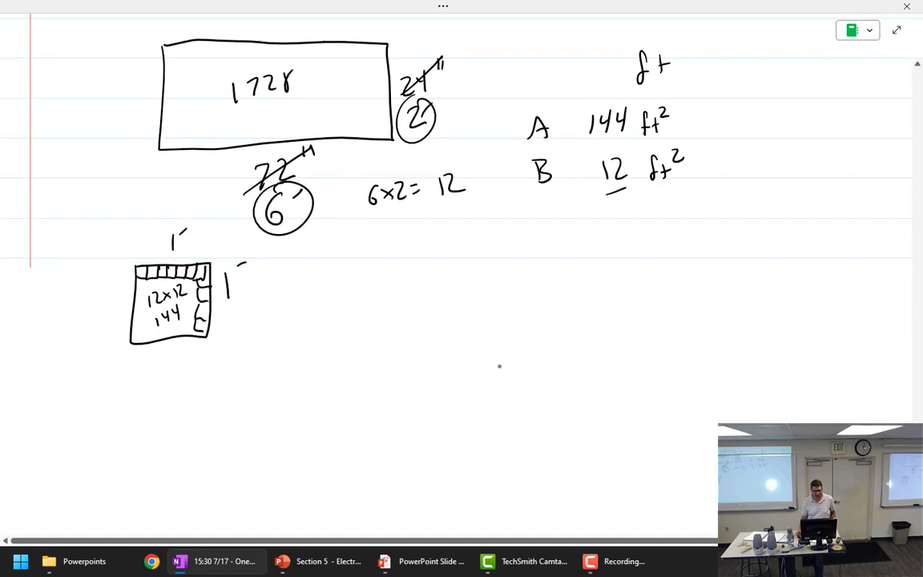
pyautogui.scroll(3, 479, 443)
pyautogui.scroll(5, 478, 444)
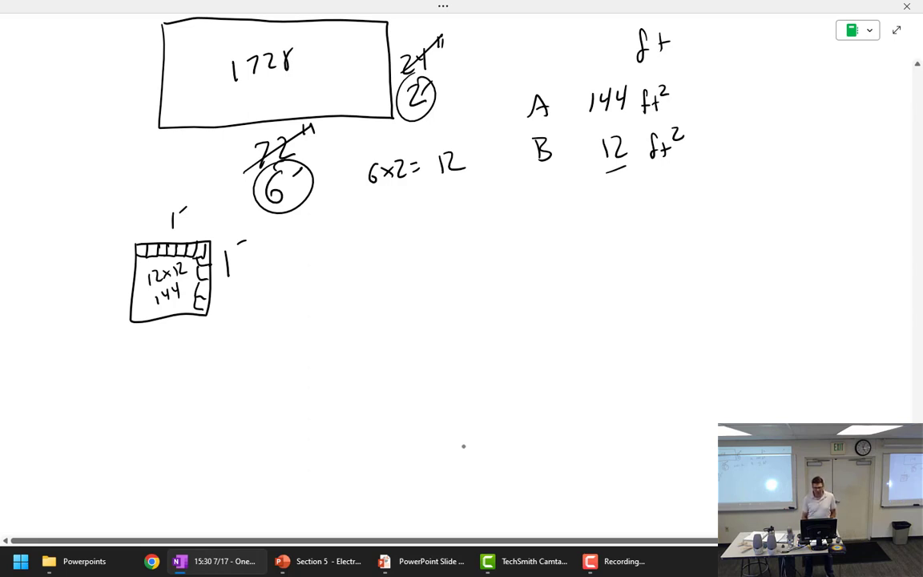
# Step: Draw an acute triangle and a right triangle, boxing the right one in a dashed rectangle
pyautogui.moveTo(448, 246); pyautogui.dragTo(418, 327)
pyautogui.moveTo(453, 242)
pyautogui.mouseDown()
pyautogui.moveTo(484, 319)
pyautogui.moveTo(419, 326)
pyautogui.mouseUp()
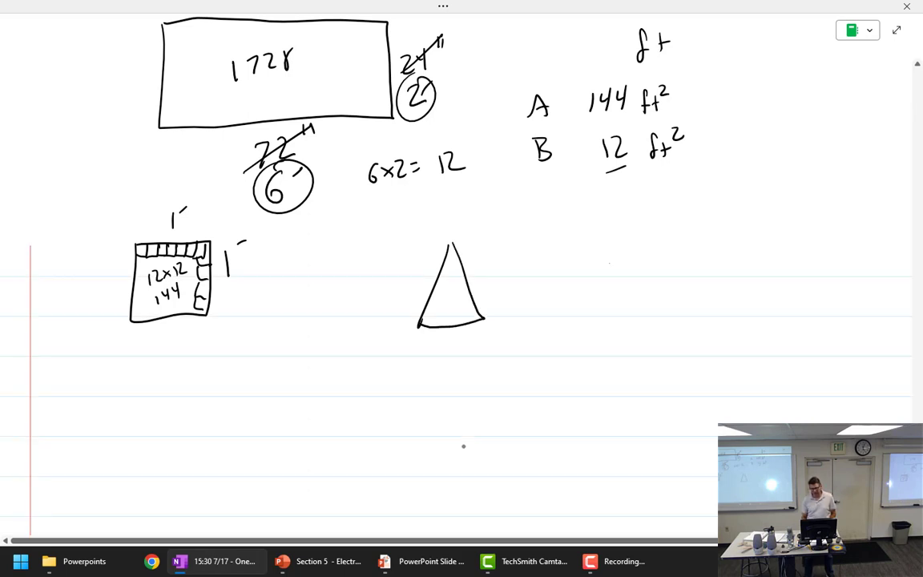
pyautogui.moveTo(597, 232)
pyautogui.mouseDown()
pyautogui.moveTo(601, 324)
pyautogui.moveTo(727, 318)
pyautogui.mouseUp()
pyautogui.moveTo(597, 232); pyautogui.dragTo(728, 316)
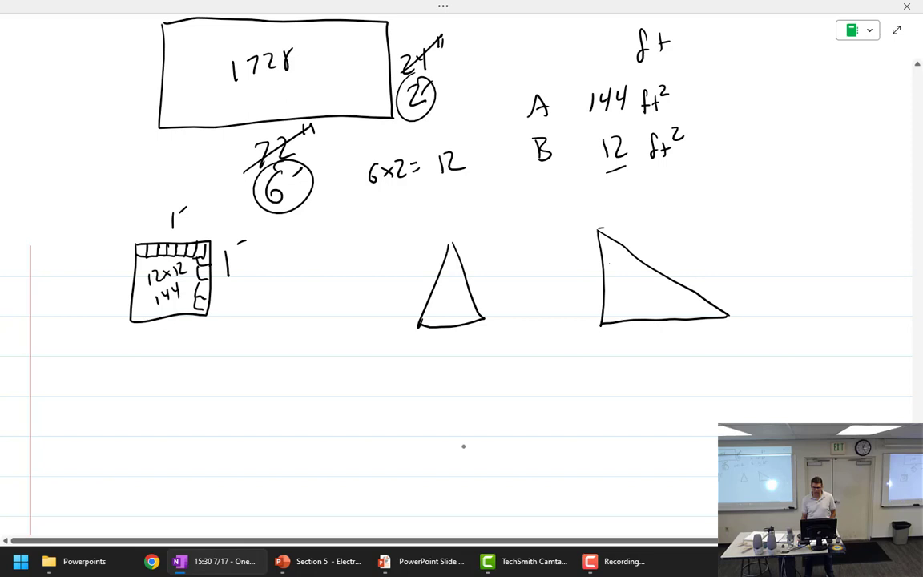
pyautogui.moveTo(597, 228); pyautogui.dragTo(682, 228)
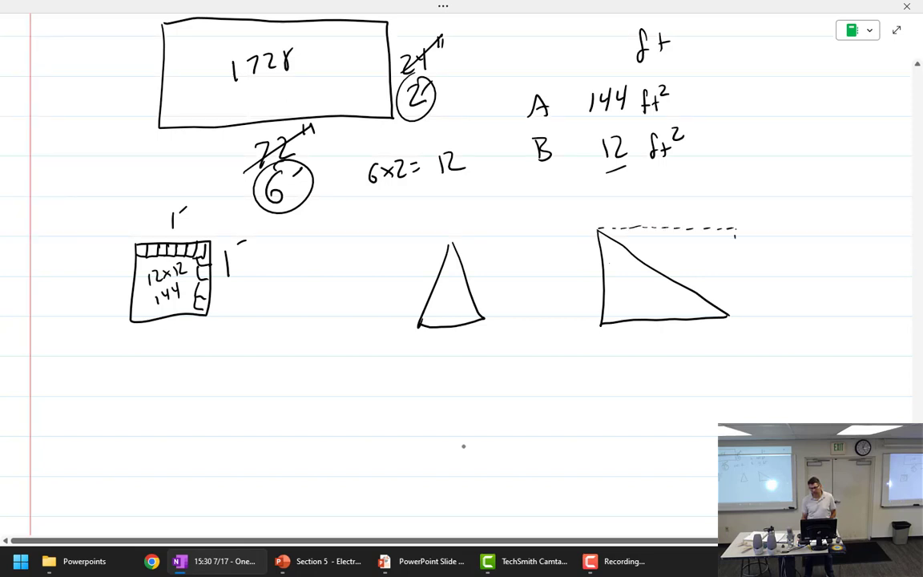
pyautogui.moveTo(735, 249); pyautogui.dragTo(735, 258)
pyautogui.moveTo(734, 265); pyautogui.dragTo(733, 279)
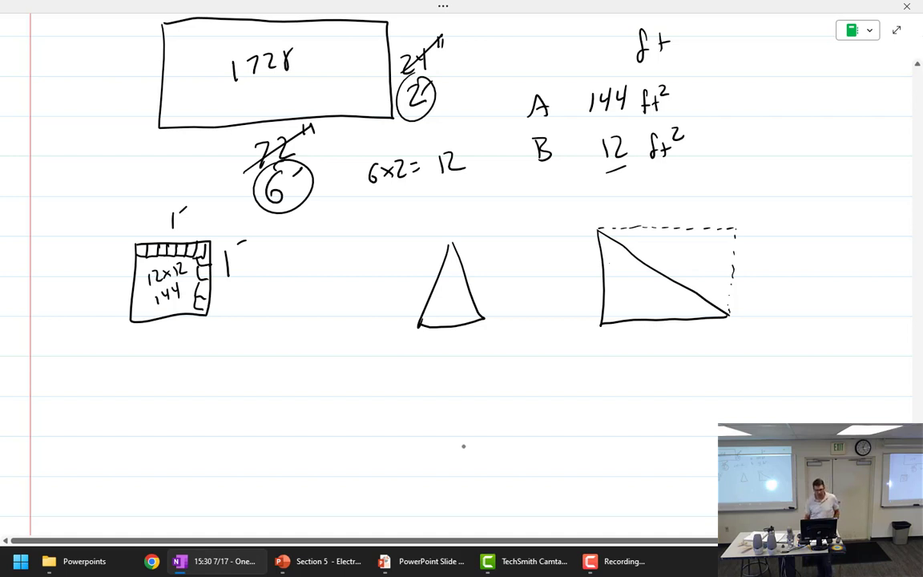
# Step: Write the triangle area formula L × w over 2 below
pyautogui.moveTo(294, 370)
pyautogui.mouseDown()
pyautogui.moveTo(300, 393)
pyautogui.moveTo(322, 392)
pyautogui.mouseUp()
pyautogui.moveTo(322, 375)
pyautogui.mouseDown()
pyautogui.moveTo(309, 392)
pyautogui.moveTo(354, 378)
pyautogui.mouseUp()
pyautogui.moveTo(267, 412)
pyautogui.mouseDown()
pyautogui.moveTo(344, 403)
pyautogui.moveTo(325, 435)
pyautogui.mouseUp()
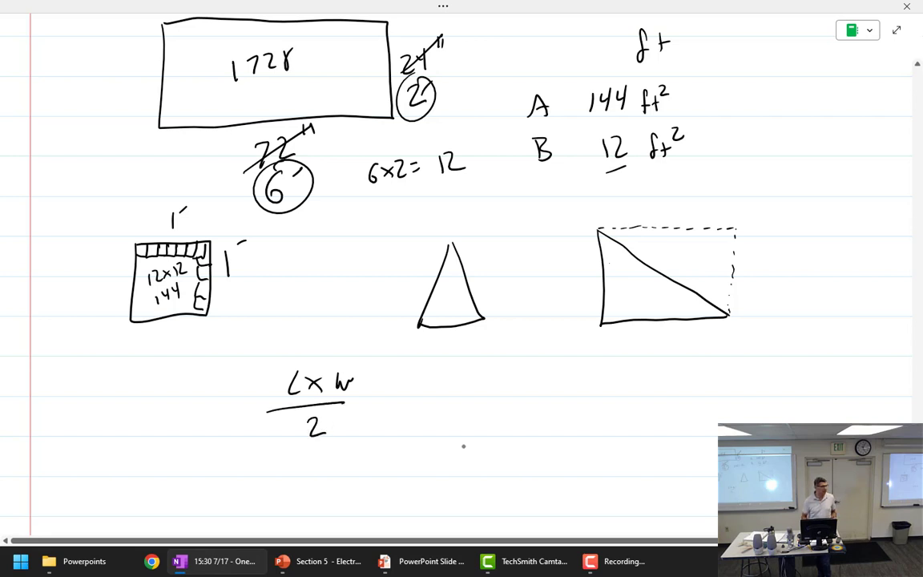
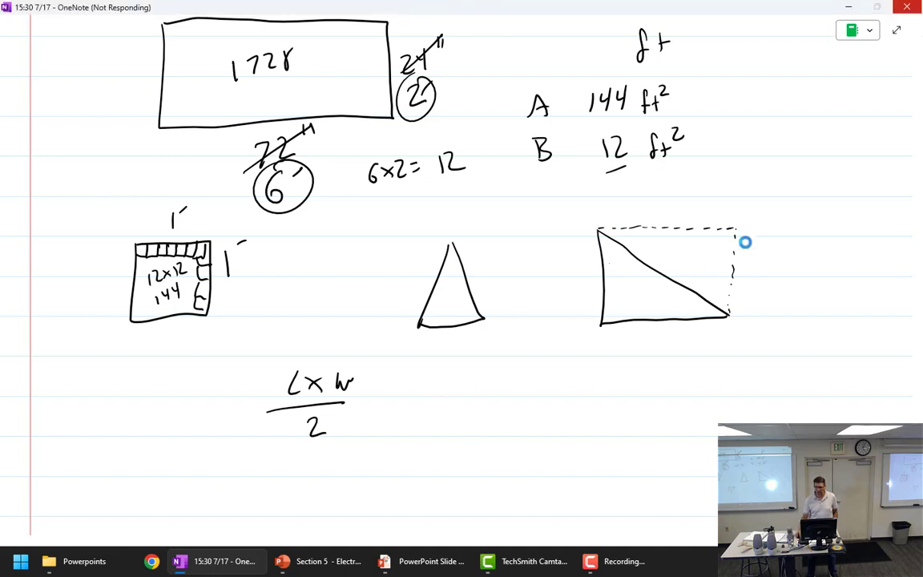
# Step: Force-close the frozen OneNote window and dismiss the crash error so it restarts on a blank page
pyautogui.click(914, 7)
pyautogui.click(907, 7)
pyautogui.click(408, 305)
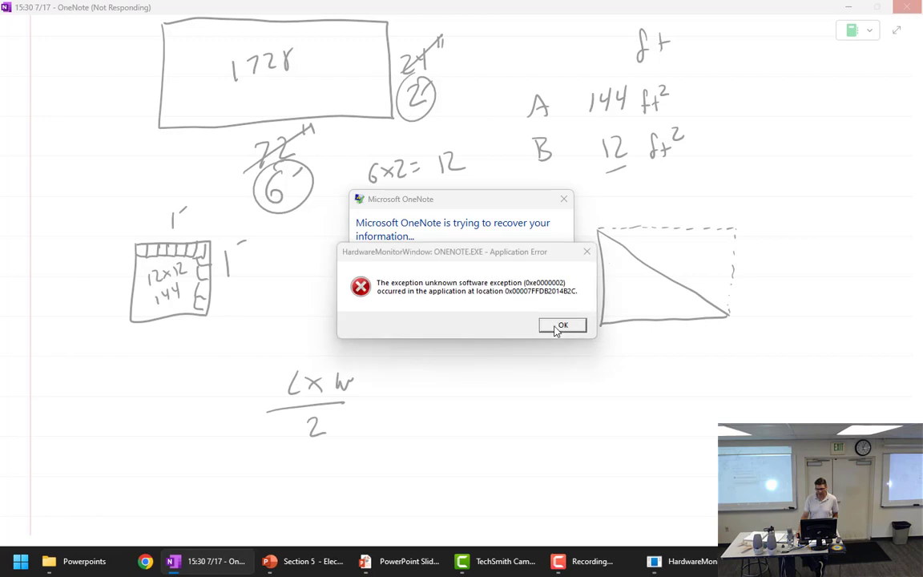
pyautogui.click(561, 325)
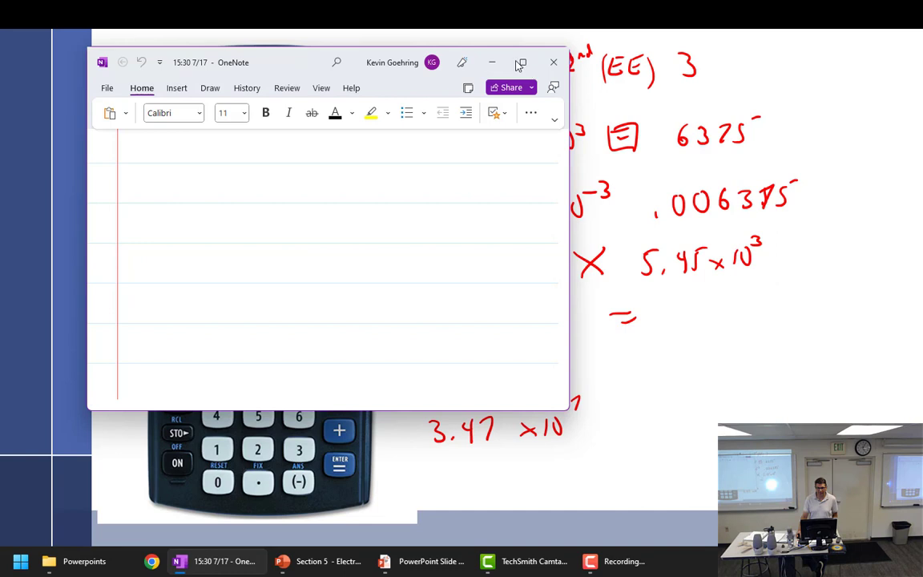
# Step: Maximize OneNote and bring the rectangle and A = ½(b×h) formula into view
pyautogui.click(520, 62)
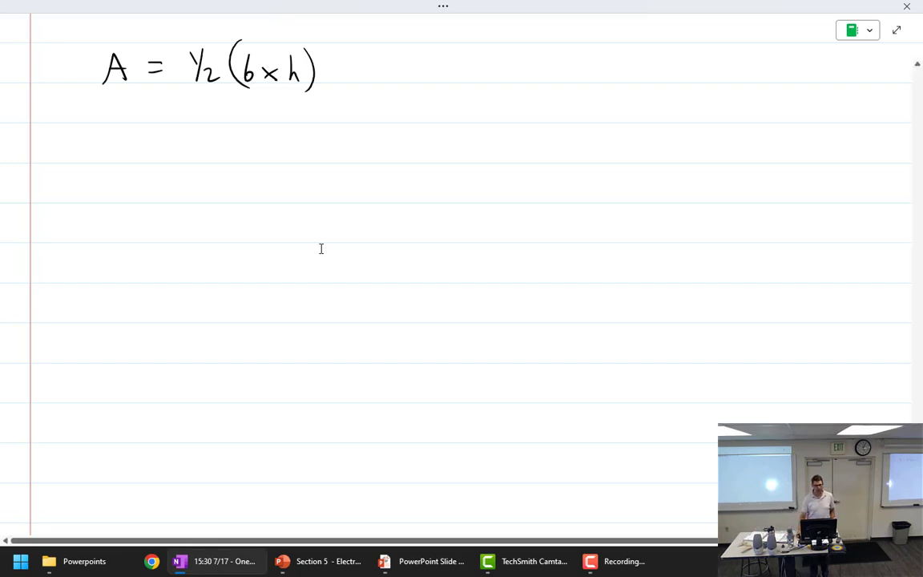
pyautogui.scroll(-1, 329, 288)
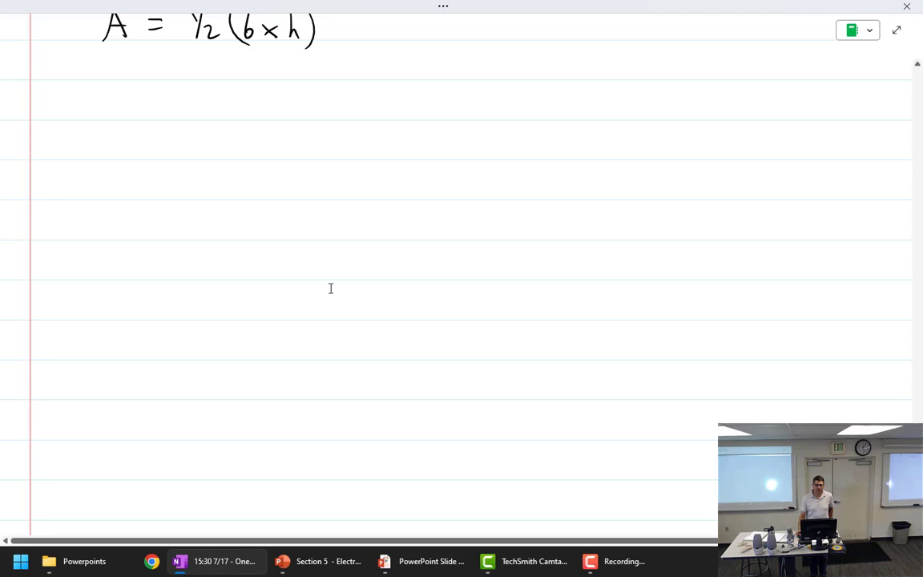
pyautogui.scroll(3, 330, 289)
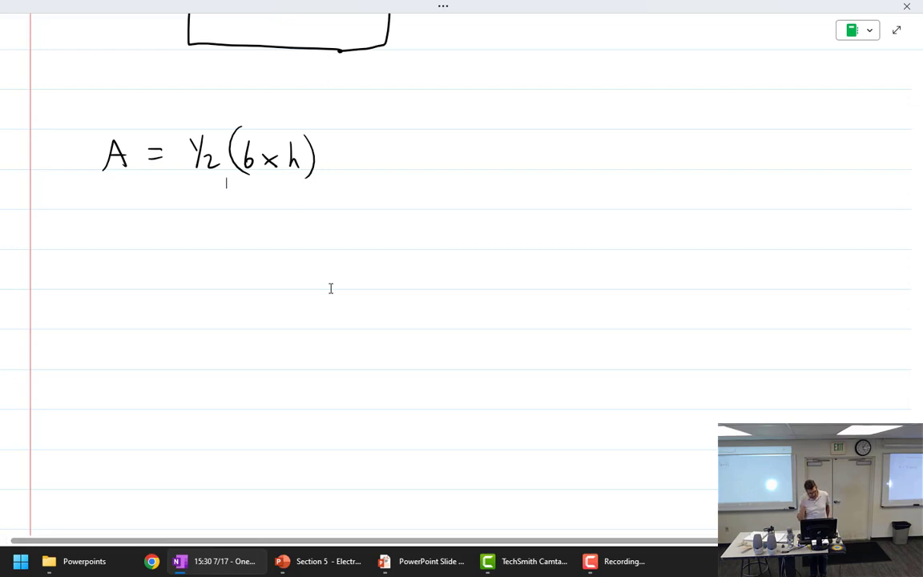
# Step: Turn the sketch into a 3D box by adding depth edges and a top face
pyautogui.scroll(3, 409, 324)
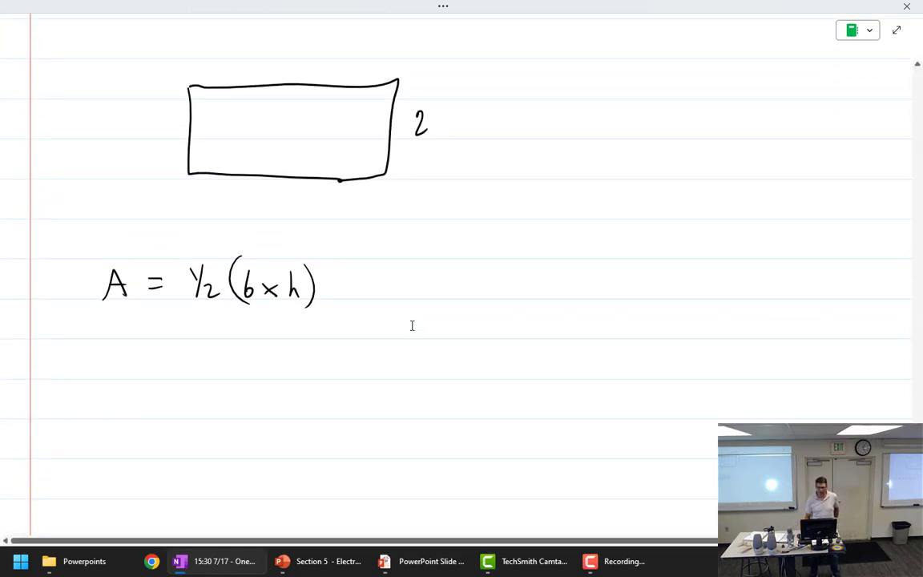
pyautogui.moveTo(548, 94)
pyautogui.mouseDown()
pyautogui.moveTo(548, 148)
pyautogui.moveTo(593, 207)
pyautogui.moveTo(690, 206)
pyautogui.moveTo(690, 85)
pyautogui.moveTo(544, 92)
pyautogui.mouseUp()
pyautogui.moveTo(690, 84); pyautogui.dragTo(747, 32)
pyautogui.moveTo(691, 206); pyautogui.dragTo(767, 109)
pyautogui.moveTo(542, 92)
pyautogui.mouseDown()
pyautogui.moveTo(623, 24)
pyautogui.moveTo(745, 33)
pyautogui.moveTo(754, 100)
pyautogui.mouseUp()
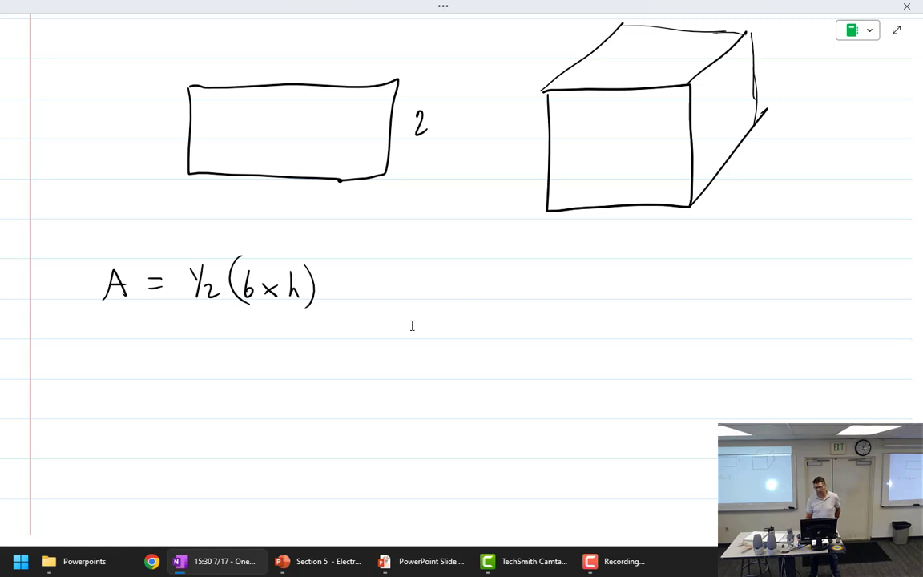
# Step: Label the box edges 25" and 27", and cross out 2' to write 24"
pyautogui.moveTo(597, 232); pyautogui.dragTo(613, 252)
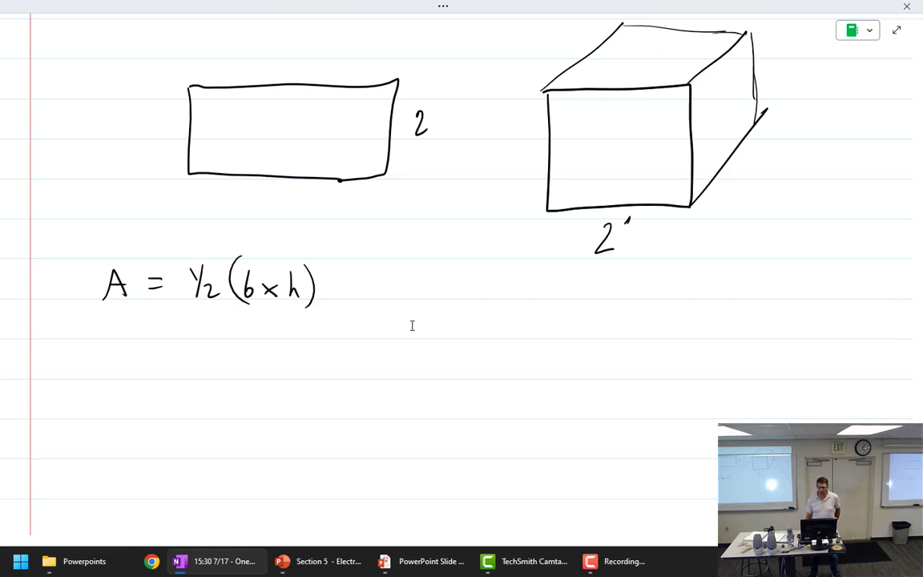
pyautogui.moveTo(485, 146); pyautogui.dragTo(505, 164)
pyautogui.moveTo(511, 141); pyautogui.dragTo(523, 138)
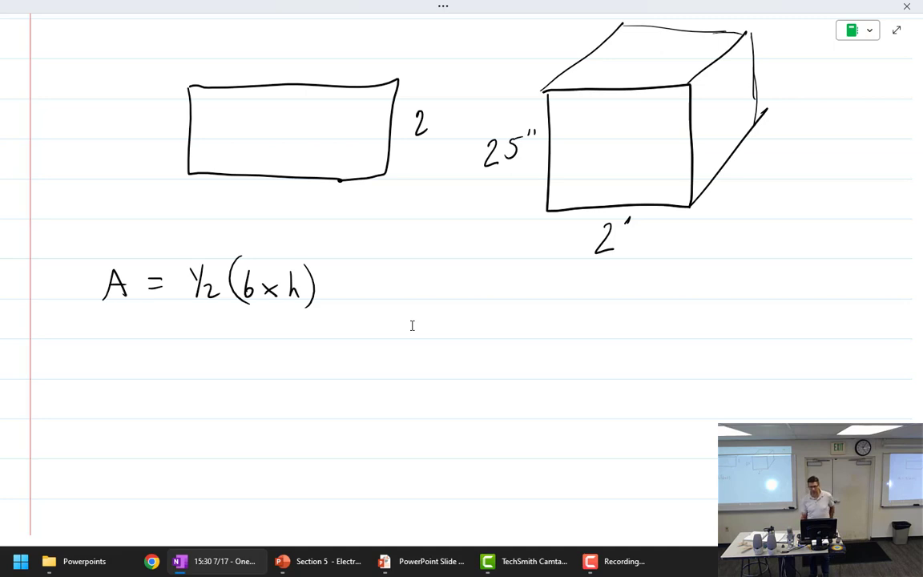
pyautogui.moveTo(736, 167); pyautogui.dragTo(755, 189)
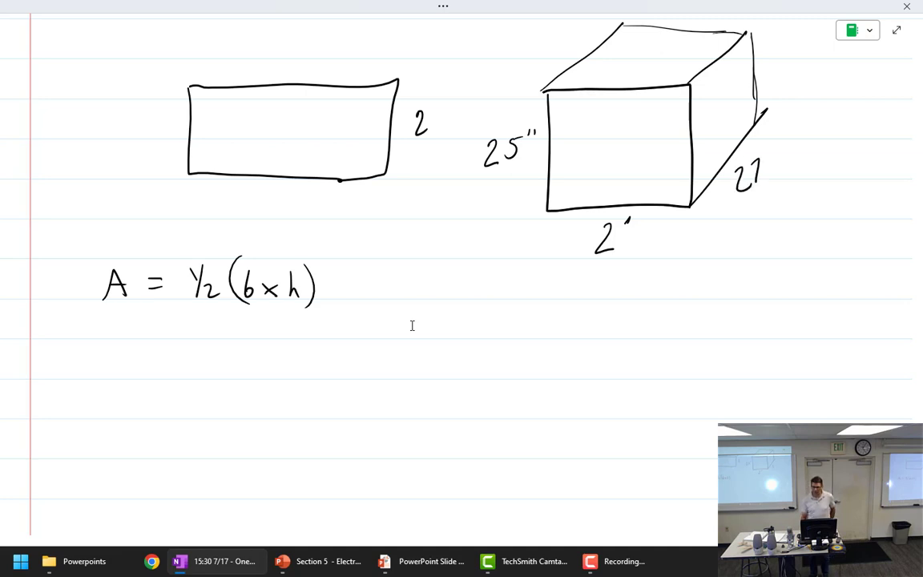
pyautogui.moveTo(774, 144); pyautogui.dragTo(774, 156)
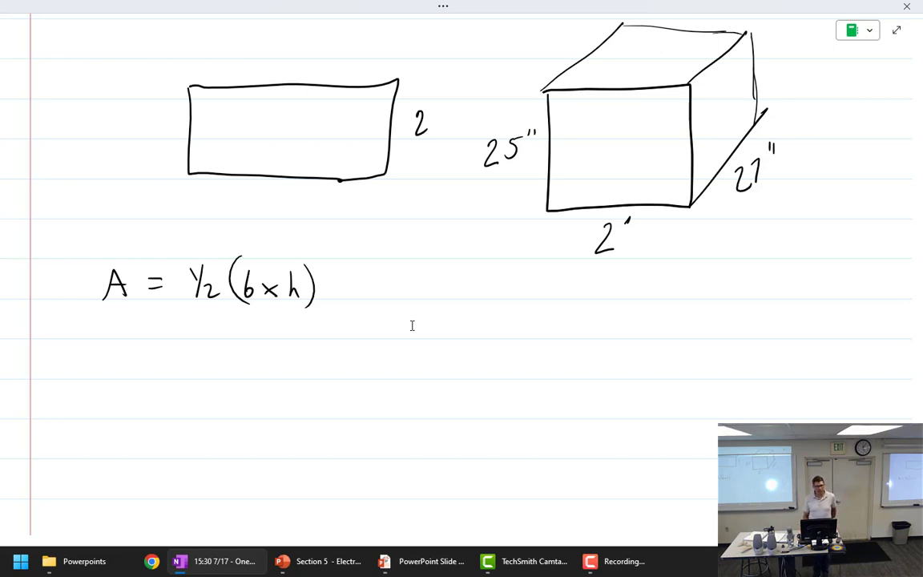
pyautogui.moveTo(595, 255); pyautogui.dragTo(632, 216)
pyautogui.moveTo(599, 273)
pyautogui.mouseDown()
pyautogui.moveTo(614, 295)
pyautogui.moveTo(641, 277)
pyautogui.mouseUp()
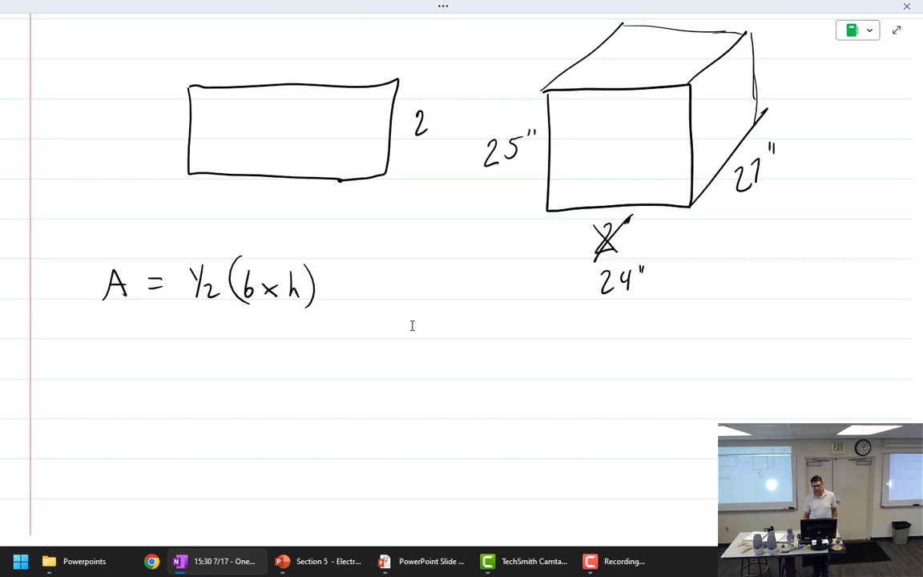
# Step: Write 16200 in³ inside the box and 21×24×27 beside it, then underline 25"
pyautogui.moveTo(584, 135)
pyautogui.mouseDown()
pyautogui.moveTo(583, 161)
pyautogui.moveTo(621, 157)
pyautogui.moveTo(631, 141)
pyautogui.mouseUp()
pyautogui.moveTo(644, 137)
pyautogui.mouseDown()
pyautogui.moveTo(622, 186)
pyautogui.moveTo(642, 184)
pyautogui.moveTo(653, 161)
pyautogui.moveTo(657, 169)
pyautogui.mouseUp()
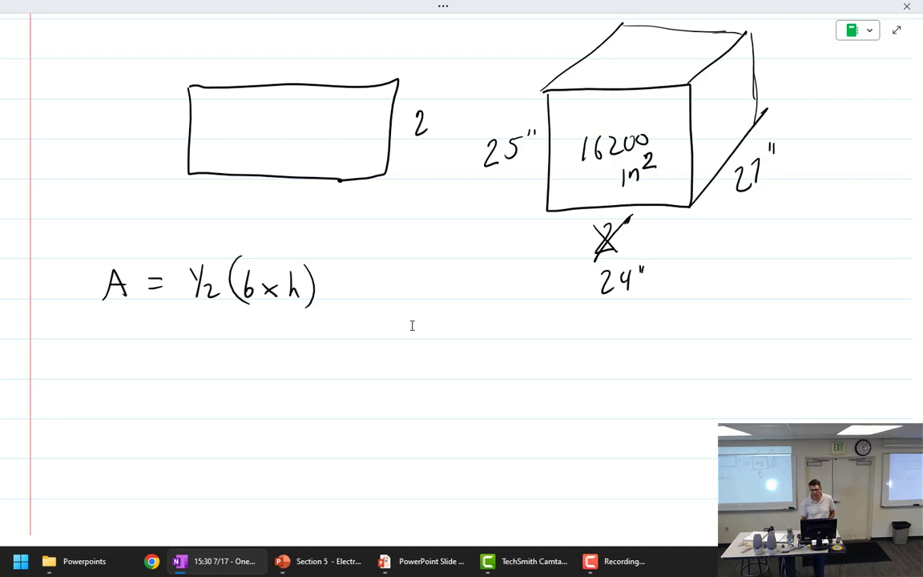
pyautogui.moveTo(646, 158); pyautogui.dragTo(647, 169)
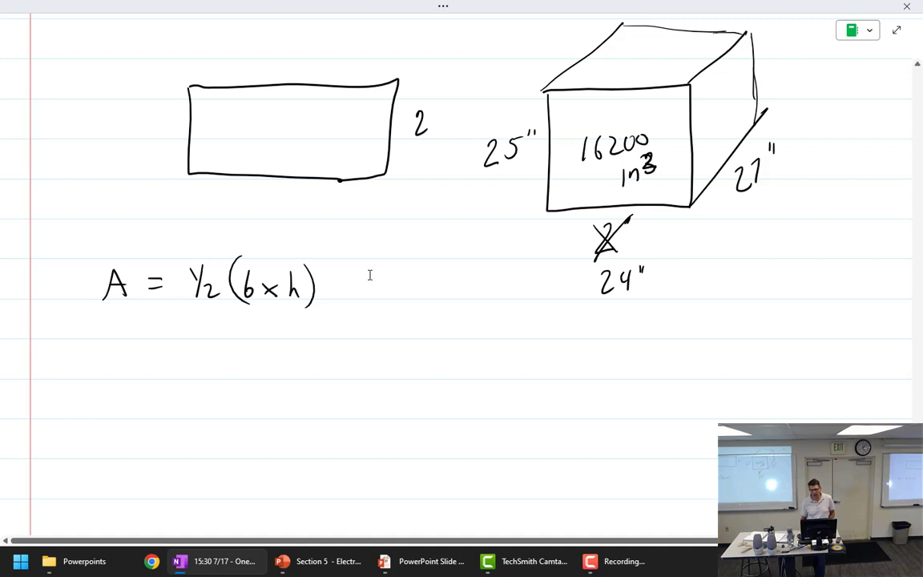
pyautogui.moveTo(730, 237)
pyautogui.mouseDown()
pyautogui.moveTo(742, 254)
pyautogui.moveTo(758, 238)
pyautogui.moveTo(791, 248)
pyautogui.moveTo(843, 244)
pyautogui.mouseUp()
pyautogui.moveTo(844, 231); pyautogui.dragTo(849, 245)
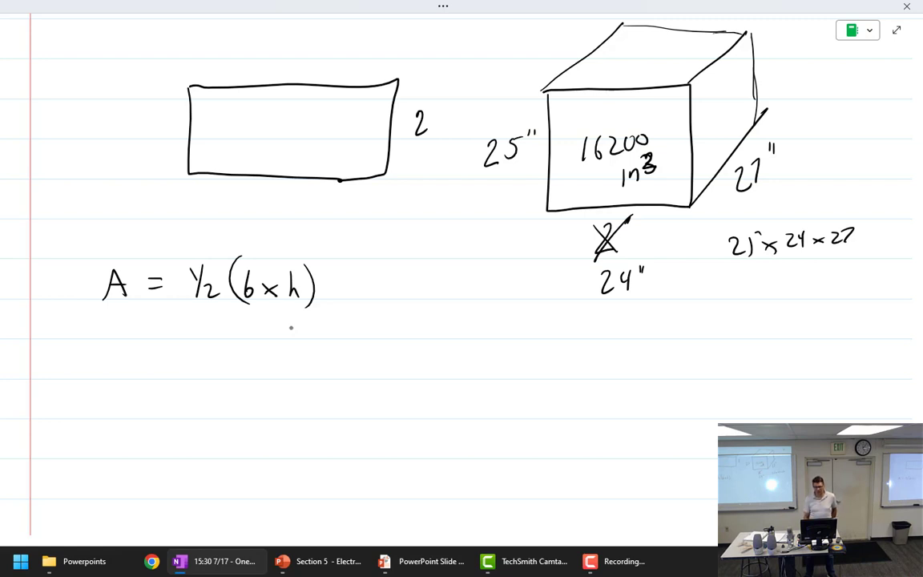
pyautogui.moveTo(489, 176); pyautogui.dragTo(514, 167)
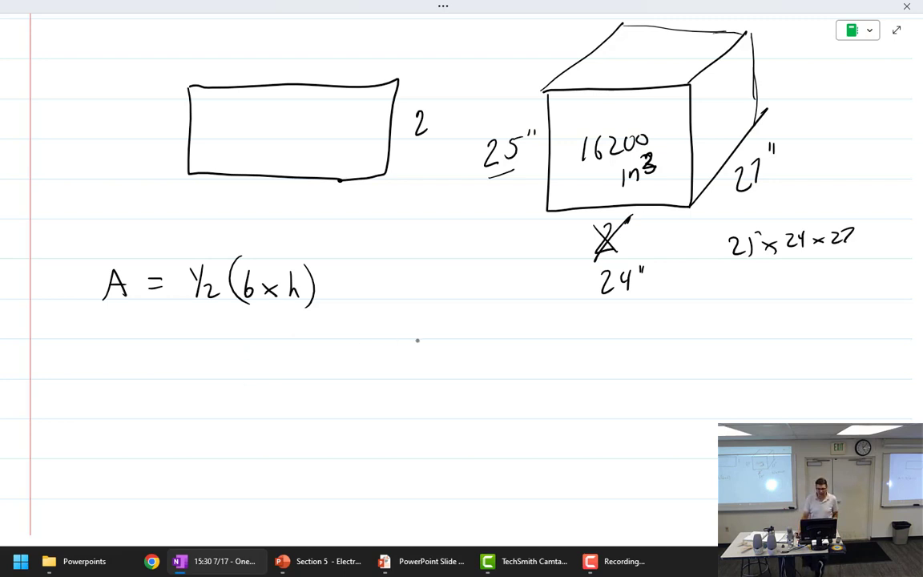
# Step: Draw a circle in the blank space further down the page
pyautogui.scroll(-1, 417, 341)
pyautogui.scroll(3, 417, 340)
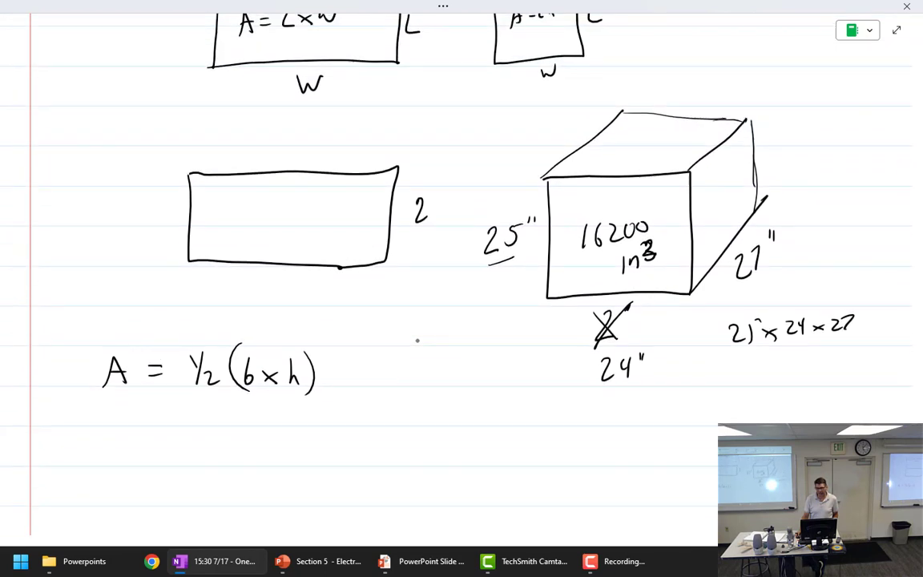
pyautogui.scroll(-1, 417, 341)
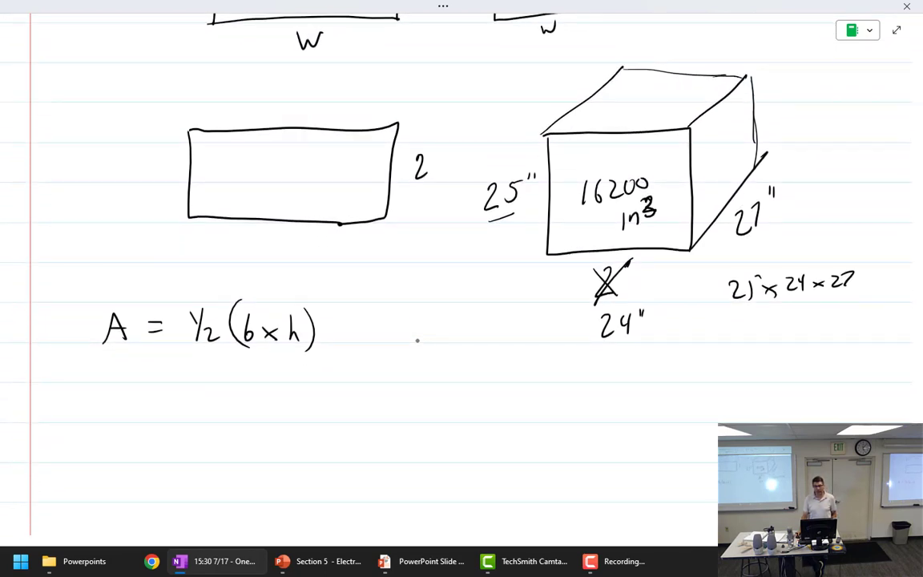
pyautogui.scroll(-5, 417, 341)
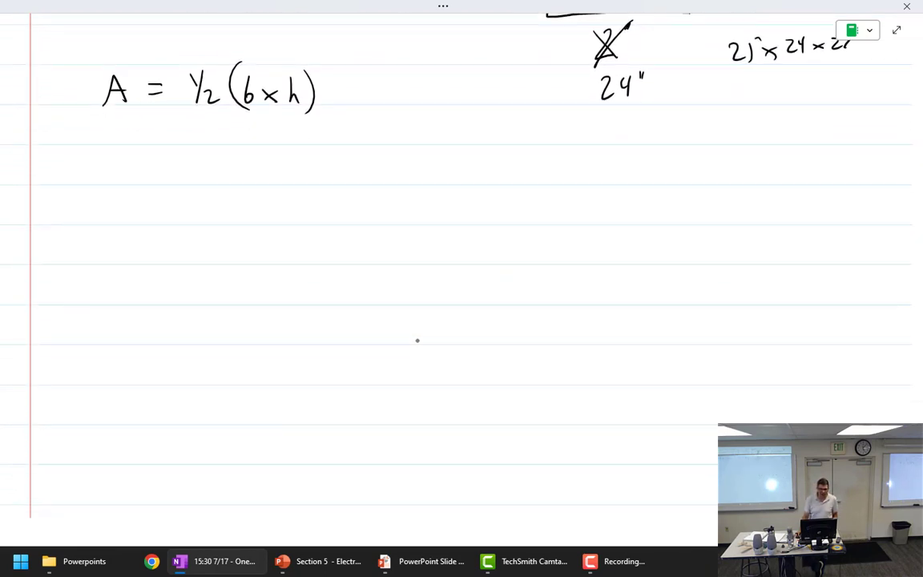
pyautogui.scroll(-3, 417, 341)
pyautogui.scroll(-2, 416, 341)
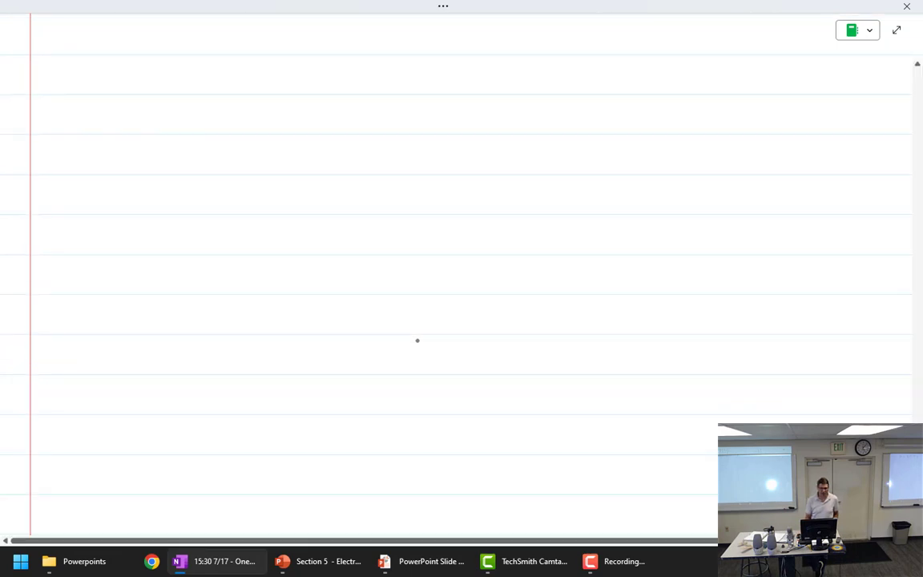
pyautogui.moveTo(234, 55)
pyautogui.mouseDown()
pyautogui.moveTo(198, 65)
pyautogui.moveTo(155, 165)
pyautogui.moveTo(234, 256)
pyautogui.moveTo(319, 216)
pyautogui.mouseUp()
pyautogui.moveTo(329, 122)
pyautogui.mouseDown()
pyautogui.moveTo(274, 65)
pyautogui.moveTo(229, 56)
pyautogui.mouseUp()
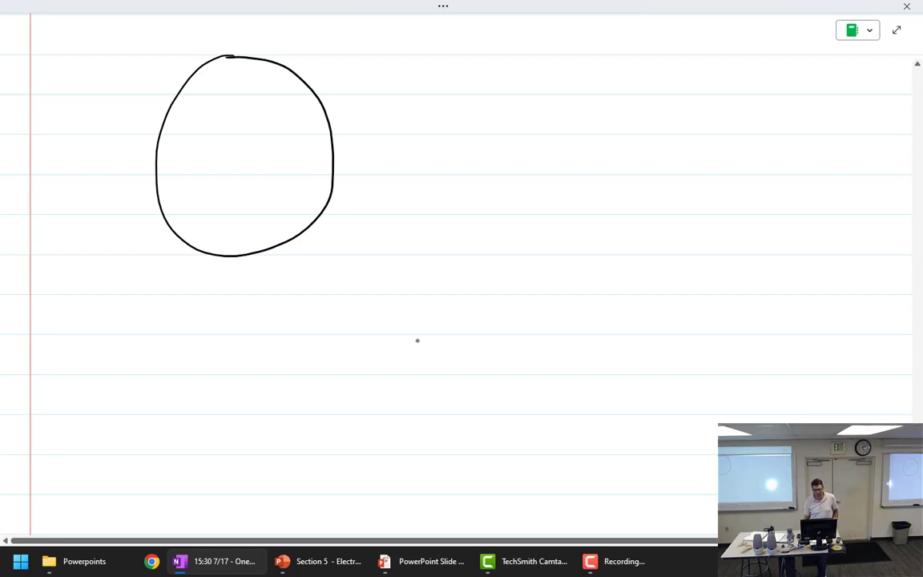
# Step: Write 'Circumference - Distance around the Circle' beside the circle
pyautogui.moveTo(450, 63)
pyautogui.mouseDown()
pyautogui.moveTo(448, 90)
pyautogui.moveTo(487, 90)
pyautogui.mouseUp()
pyautogui.moveTo(489, 79)
pyautogui.mouseDown()
pyautogui.moveTo(496, 90)
pyautogui.moveTo(546, 91)
pyautogui.mouseUp()
pyautogui.moveTo(550, 87); pyautogui.dragTo(581, 89)
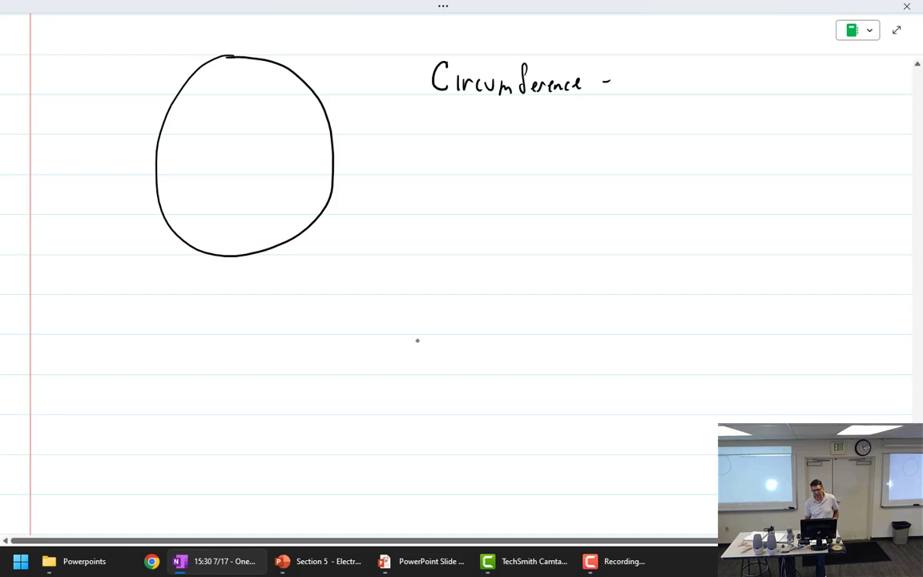
pyautogui.moveTo(626, 67)
pyautogui.mouseDown()
pyautogui.moveTo(626, 93)
pyautogui.moveTo(644, 92)
pyautogui.mouseUp()
pyautogui.moveTo(655, 68)
pyautogui.mouseDown()
pyautogui.moveTo(657, 93)
pyautogui.moveTo(662, 77)
pyautogui.mouseUp()
pyautogui.moveTo(665, 80); pyautogui.dragTo(677, 89)
pyautogui.moveTo(735, 79)
pyautogui.mouseDown()
pyautogui.moveTo(737, 90)
pyautogui.moveTo(749, 79)
pyautogui.mouseUp()
pyautogui.moveTo(758, 78)
pyautogui.mouseDown()
pyautogui.moveTo(758, 90)
pyautogui.moveTo(771, 78)
pyautogui.mouseUp()
pyautogui.moveTo(773, 90); pyautogui.dragTo(817, 90)
pyautogui.moveTo(813, 79); pyautogui.dragTo(825, 79)
pyautogui.moveTo(829, 69)
pyautogui.mouseDown()
pyautogui.moveTo(828, 89)
pyautogui.moveTo(848, 88)
pyautogui.mouseUp()
pyautogui.moveTo(656, 112); pyautogui.dragTo(662, 125)
pyautogui.moveTo(668, 125)
pyautogui.mouseDown()
pyautogui.moveTo(680, 117)
pyautogui.moveTo(688, 126)
pyautogui.mouseUp()
pyautogui.moveTo(697, 109)
pyautogui.mouseDown()
pyautogui.moveTo(696, 126)
pyautogui.moveTo(710, 125)
pyautogui.mouseUp()
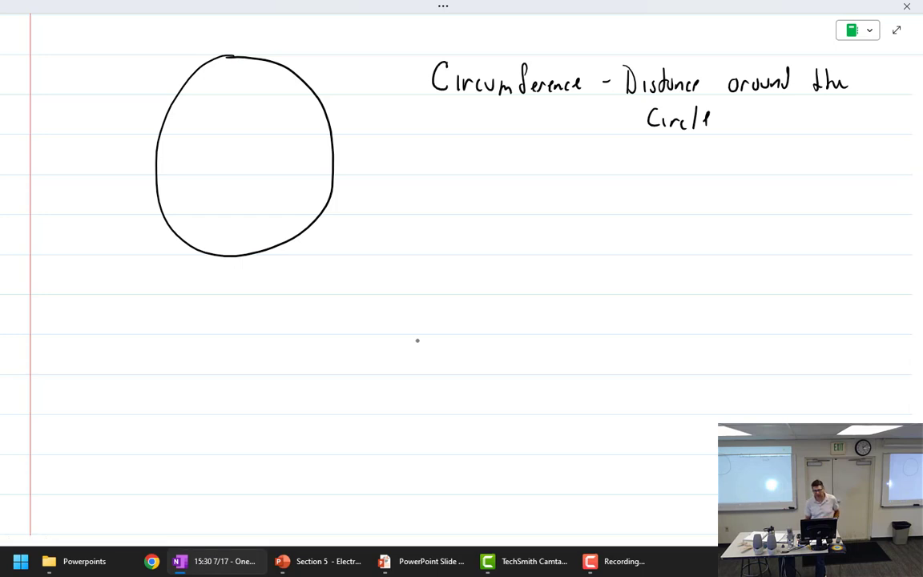
# Step: Write C = dπ below the circumference definition
pyautogui.moveTo(501, 145); pyautogui.dragTo(502, 164)
pyautogui.moveTo(513, 152); pyautogui.dragTo(594, 147)
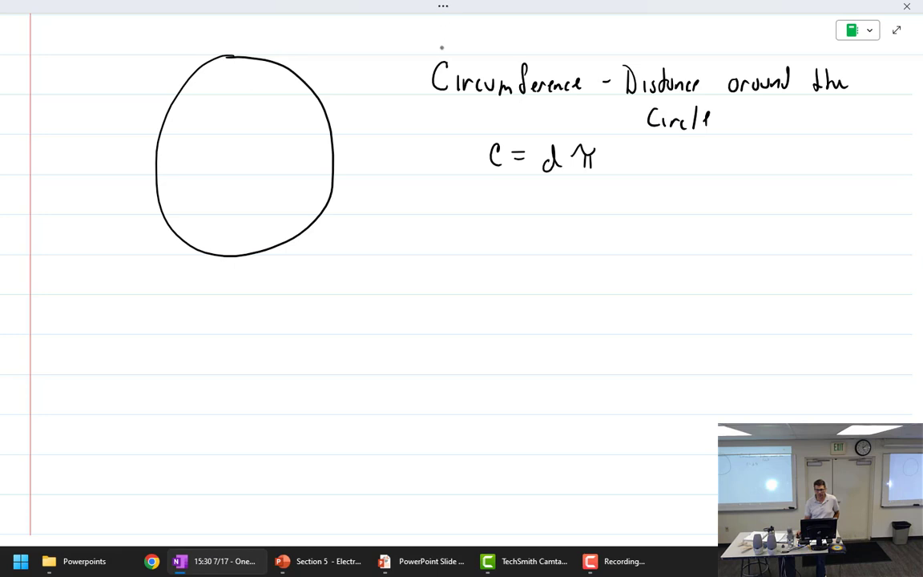
pyautogui.scroll(3, 416, 240)
pyautogui.scroll(-1, 415, 241)
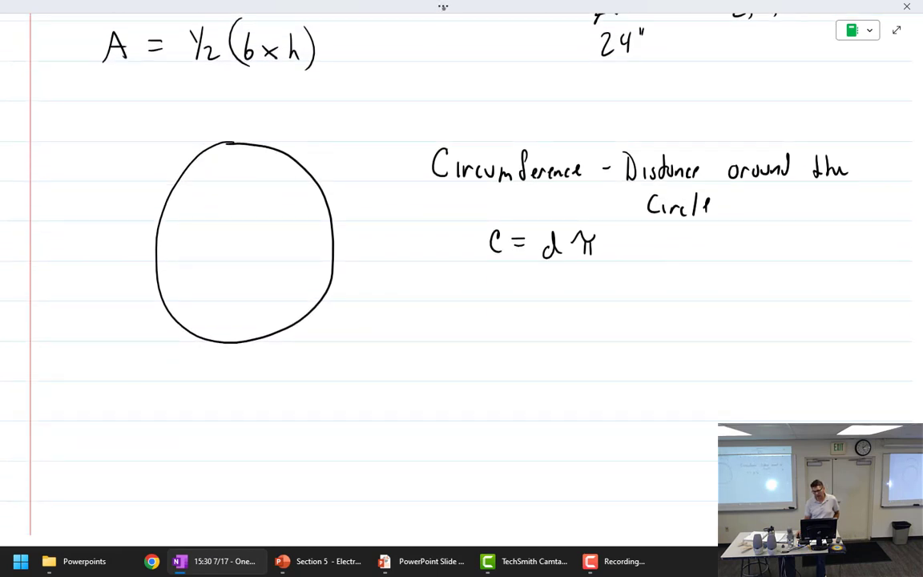
pyautogui.hotkey('alt', 'Tab')
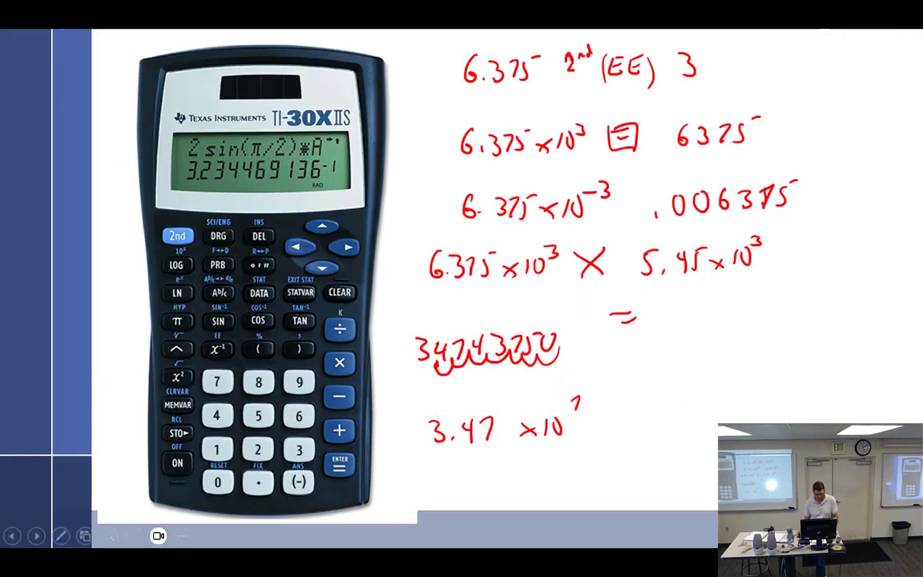
pyautogui.hotkey('alt', 'Tab')
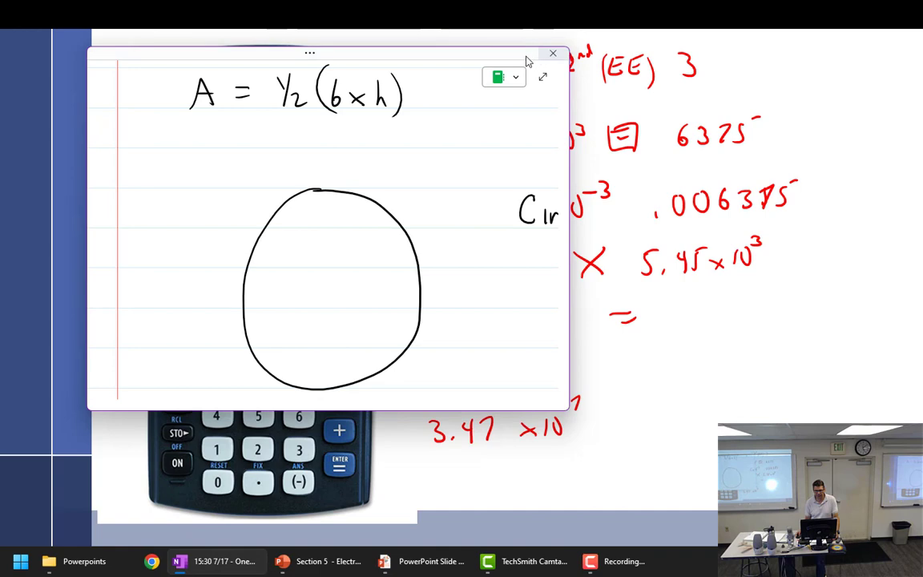
pyautogui.click(473, 52)
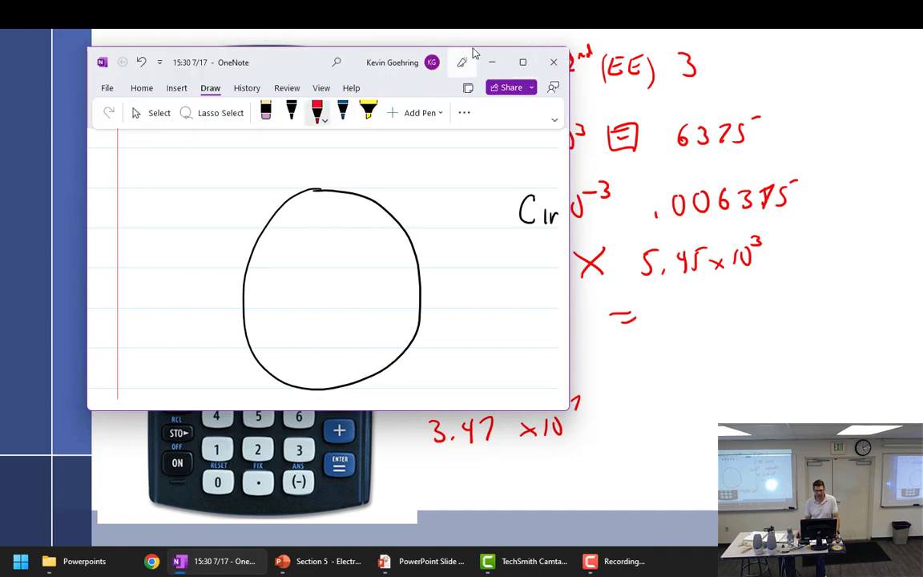
pyautogui.click(463, 62)
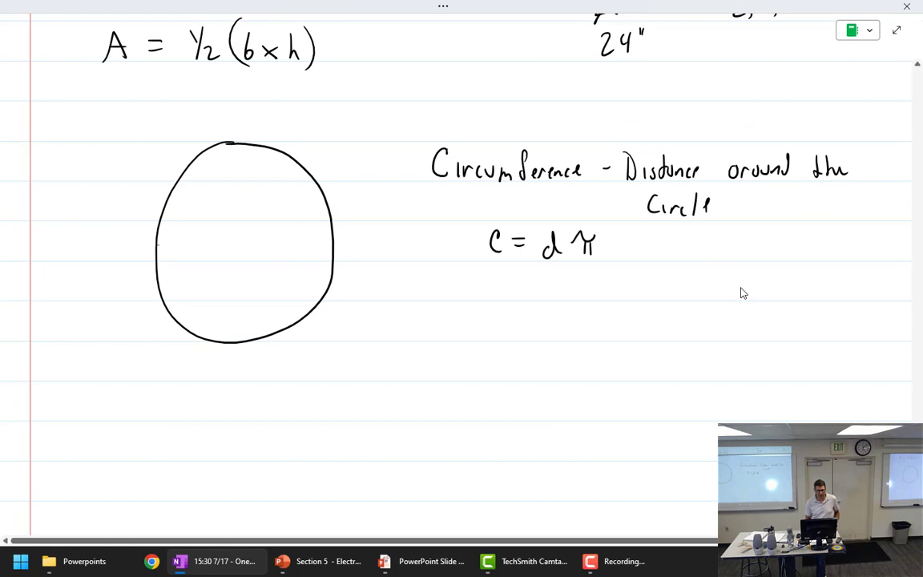
# Step: Draw a red radius line across the circle and write 'Radius' under C = dπ
pyautogui.moveTo(173, 245); pyautogui.dragTo(251, 241)
pyautogui.moveTo(434, 277)
pyautogui.mouseDown()
pyautogui.moveTo(435, 311)
pyautogui.moveTo(446, 308)
pyautogui.mouseUp()
pyautogui.moveTo(458, 294); pyautogui.dragTo(469, 307)
pyautogui.moveTo(480, 295)
pyautogui.mouseDown()
pyautogui.moveTo(481, 309)
pyautogui.moveTo(498, 295)
pyautogui.moveTo(500, 308)
pyautogui.mouseUp()
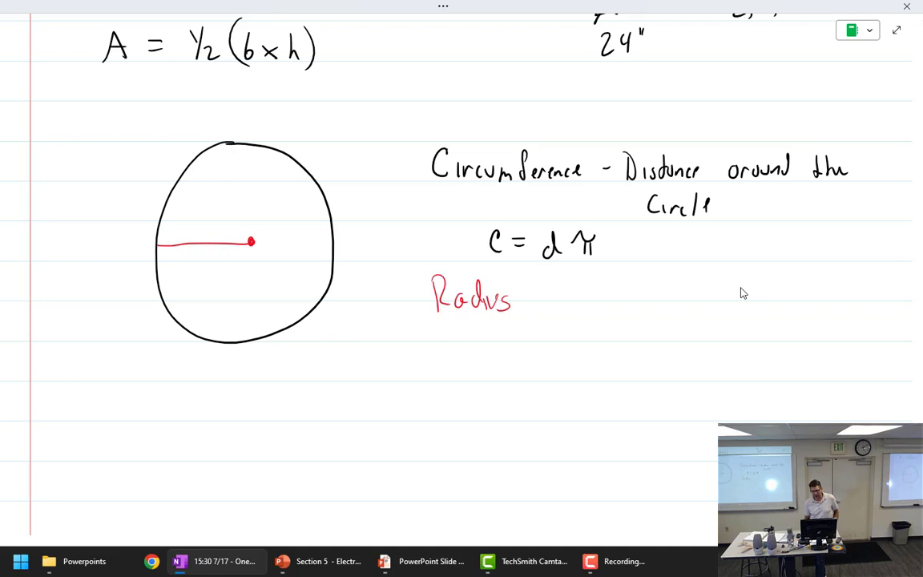
# Step: Continue the red note with 'the distance from the' after Radius
pyautogui.moveTo(558, 287)
pyautogui.mouseDown()
pyautogui.moveTo(558, 308)
pyautogui.moveTo(568, 294)
pyautogui.mouseUp()
pyautogui.moveTo(567, 287)
pyautogui.mouseDown()
pyautogui.moveTo(579, 307)
pyautogui.moveTo(651, 307)
pyautogui.mouseUp()
pyautogui.moveTo(646, 295); pyautogui.dragTo(656, 294)
pyautogui.moveTo(663, 298); pyautogui.dragTo(674, 307)
pyautogui.moveTo(681, 298); pyautogui.dragTo(678, 306)
pyautogui.moveTo(734, 272)
pyautogui.mouseDown()
pyautogui.moveTo(726, 305)
pyautogui.moveTo(770, 300)
pyautogui.mouseUp()
pyautogui.moveTo(791, 285)
pyautogui.mouseDown()
pyautogui.moveTo(789, 303)
pyautogui.moveTo(798, 294)
pyautogui.mouseUp()
pyautogui.moveTo(801, 285)
pyautogui.mouseDown()
pyautogui.moveTo(814, 303)
pyautogui.moveTo(830, 298)
pyautogui.mouseUp()
pyautogui.moveTo(492, 326)
pyautogui.mouseDown()
pyautogui.moveTo(489, 347)
pyautogui.moveTo(520, 347)
pyautogui.mouseUp()
# Step: Finish the radius definition with 'Center to the edge' on the second line
pyautogui.moveTo(525, 330); pyautogui.dragTo(526, 347)
pyautogui.moveTo(518, 338); pyautogui.dragTo(581, 351)
pyautogui.moveTo(572, 342); pyautogui.dragTo(586, 340)
pyautogui.moveTo(593, 342)
pyautogui.mouseDown()
pyautogui.moveTo(636, 351)
pyautogui.moveTo(715, 345)
pyautogui.mouseUp()
pyautogui.moveTo(726, 330)
pyautogui.mouseDown()
pyautogui.moveTo(725, 346)
pyautogui.moveTo(734, 350)
pyautogui.mouseUp()
pyautogui.moveTo(743, 341); pyautogui.dragTo(753, 343)
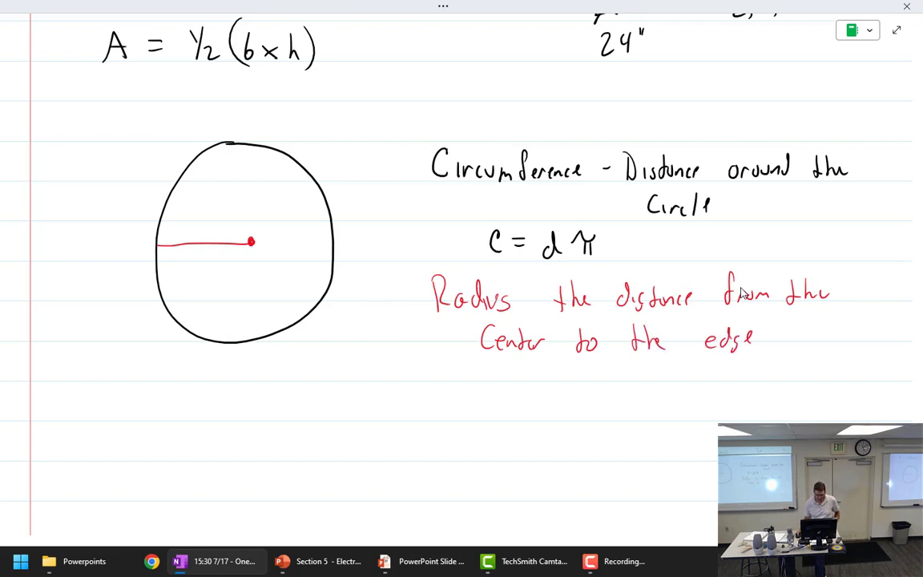
pyautogui.scroll(-2, 742, 294)
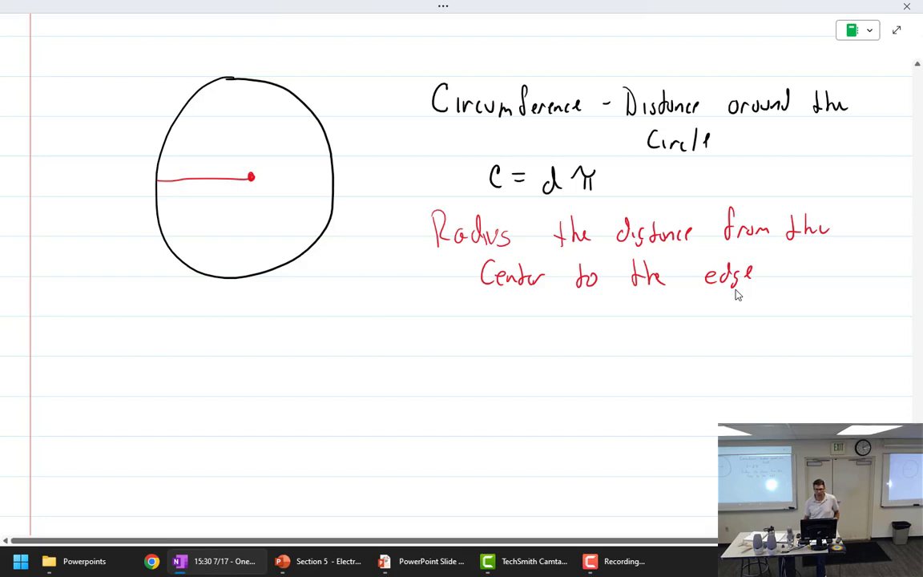
# Step: Switch to the blue pen and draw a vertical diameter through the circle
pyautogui.click(447, 14)
pyautogui.click(255, 62)
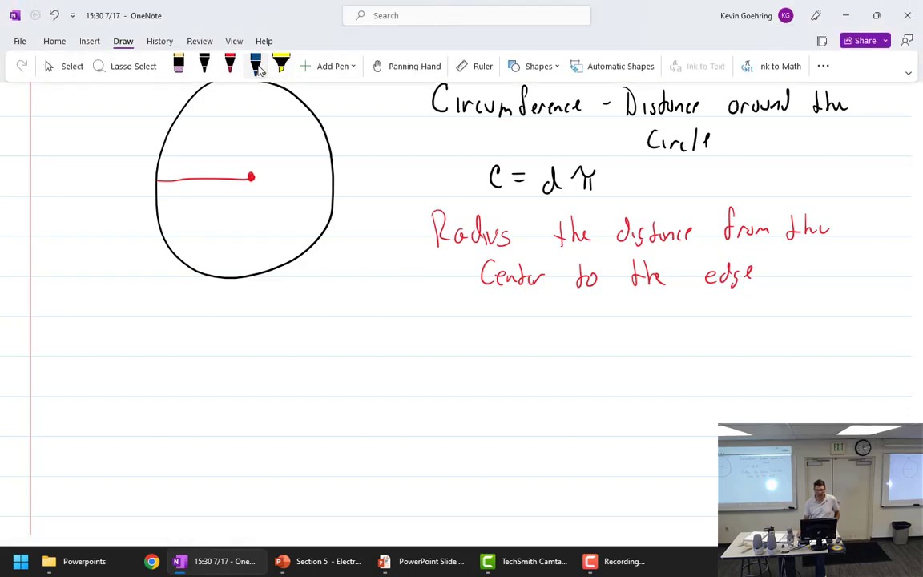
pyautogui.click(430, 342)
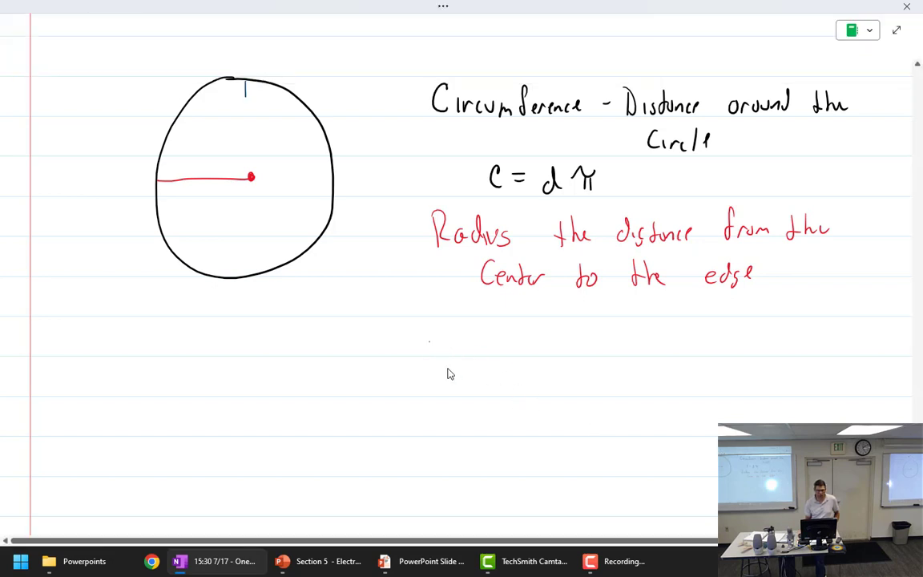
pyautogui.moveTo(245, 96); pyautogui.dragTo(249, 273)
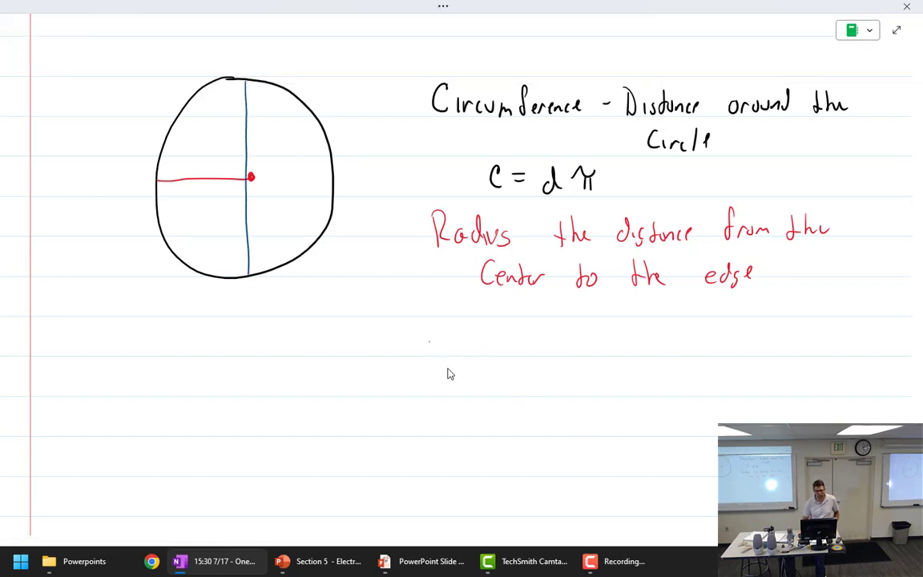
# Step: Write 'Diameter Distance across the circle through the center' in blue
pyautogui.moveTo(400, 328)
pyautogui.mouseDown()
pyautogui.moveTo(406, 356)
pyautogui.moveTo(509, 345)
pyautogui.mouseUp()
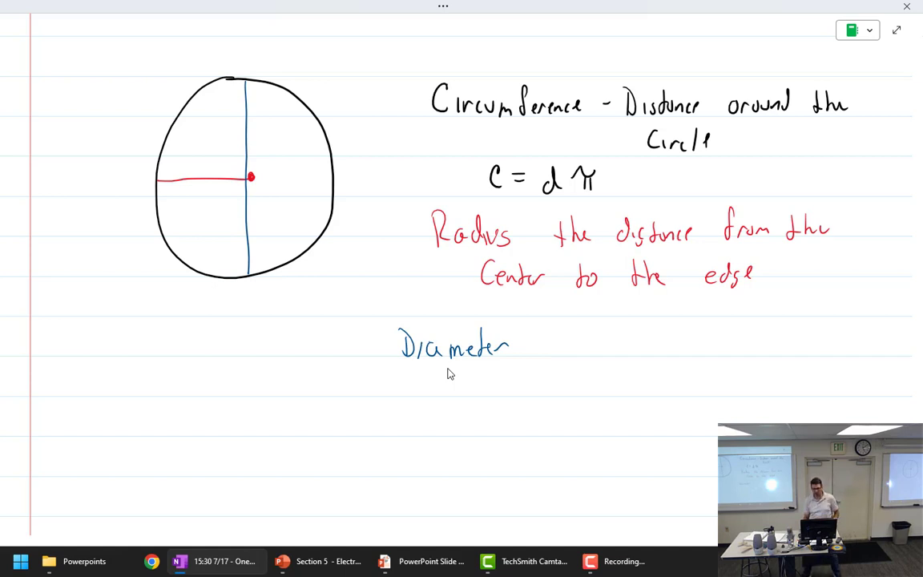
pyautogui.scroll(-3, 270, 245)
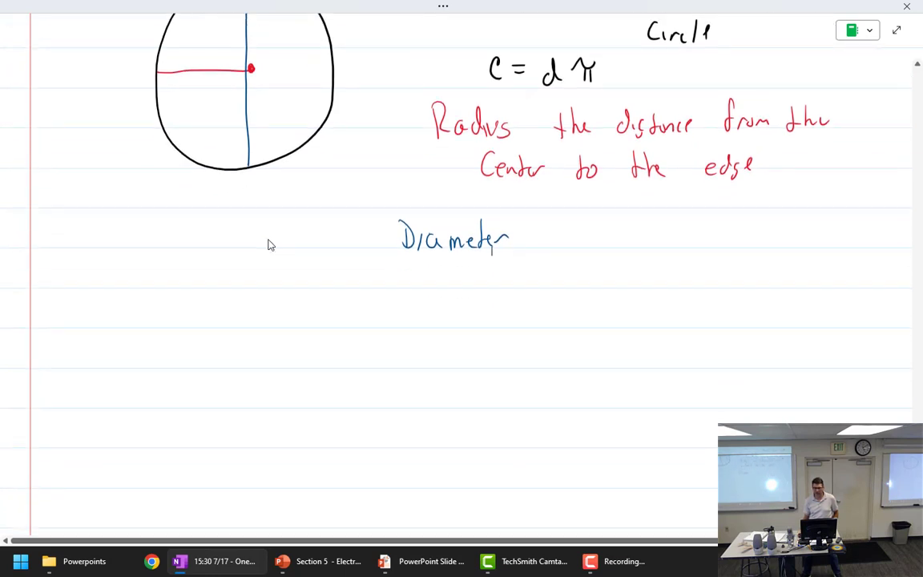
pyautogui.moveTo(551, 213)
pyautogui.mouseDown()
pyautogui.moveTo(564, 242)
pyautogui.moveTo(664, 231)
pyautogui.moveTo(710, 244)
pyautogui.mouseUp()
pyautogui.moveTo(731, 229)
pyautogui.mouseDown()
pyautogui.moveTo(723, 244)
pyautogui.moveTo(836, 242)
pyautogui.mouseUp()
pyautogui.moveTo(849, 222)
pyautogui.mouseDown()
pyautogui.moveTo(851, 242)
pyautogui.moveTo(864, 237)
pyautogui.mouseUp()
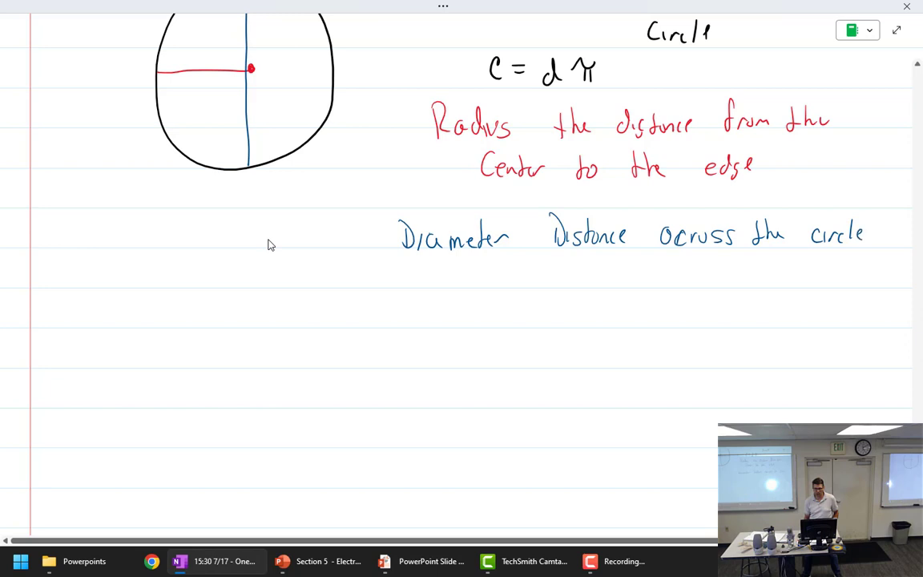
pyautogui.moveTo(443, 267); pyautogui.dragTo(441, 284)
pyautogui.moveTo(452, 286)
pyautogui.mouseDown()
pyautogui.moveTo(462, 274)
pyautogui.moveTo(491, 290)
pyautogui.mouseUp()
pyautogui.moveTo(499, 266)
pyautogui.mouseDown()
pyautogui.moveTo(507, 282)
pyautogui.moveTo(564, 284)
pyautogui.mouseUp()
pyautogui.moveTo(569, 279); pyautogui.dragTo(638, 282)
pyautogui.moveTo(641, 275); pyautogui.dragTo(659, 284)
pyautogui.moveTo(652, 274); pyautogui.dragTo(677, 281)
pyautogui.moveTo(677, 274); pyautogui.dragTo(684, 273)
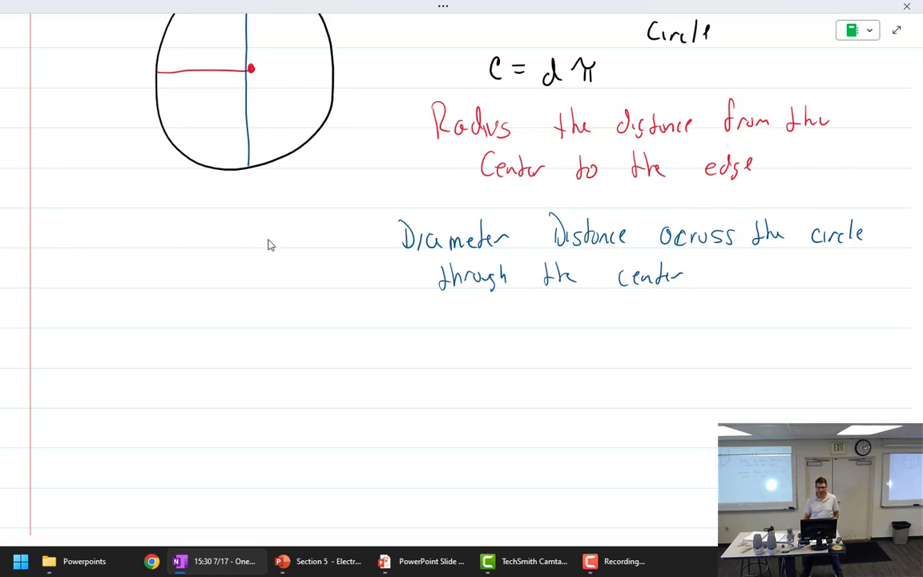
# Step: Write D = r/2 below the diameter definition
pyautogui.moveTo(469, 314); pyautogui.dragTo(470, 334)
pyautogui.moveTo(465, 313); pyautogui.dragTo(471, 334)
pyautogui.moveTo(520, 312); pyautogui.dragTo(536, 346)
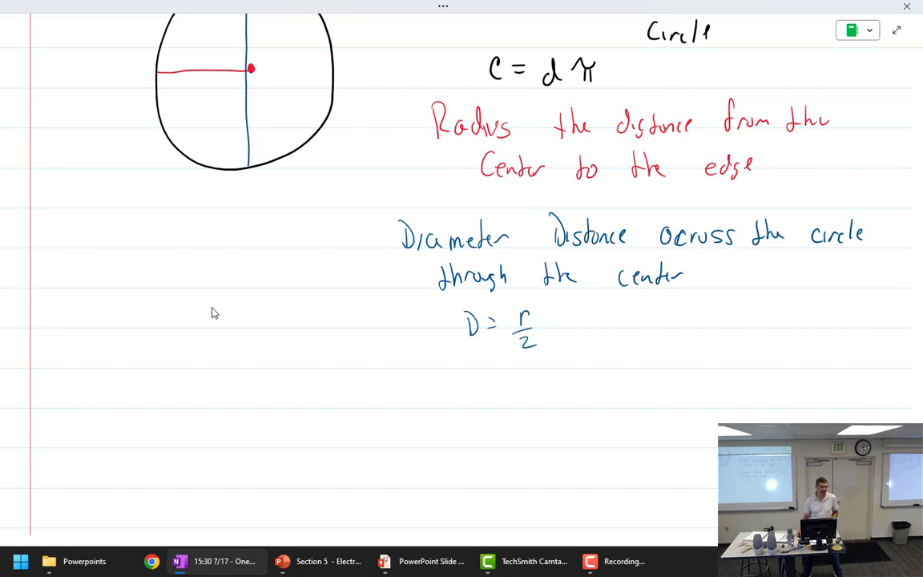
pyautogui.scroll(2, 212, 313)
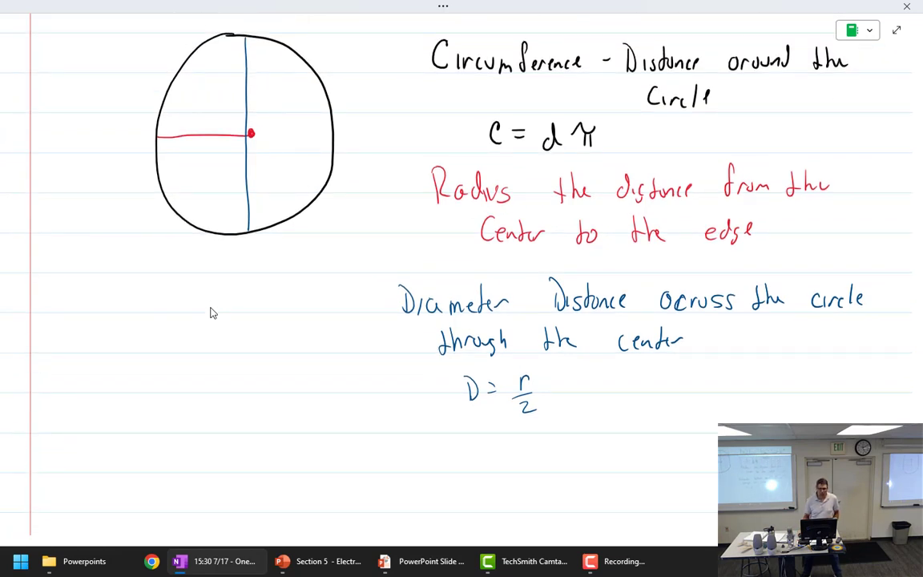
# Step: Switch to black ink and scribble out the wrong D = r/2
pyautogui.click(440, 6)
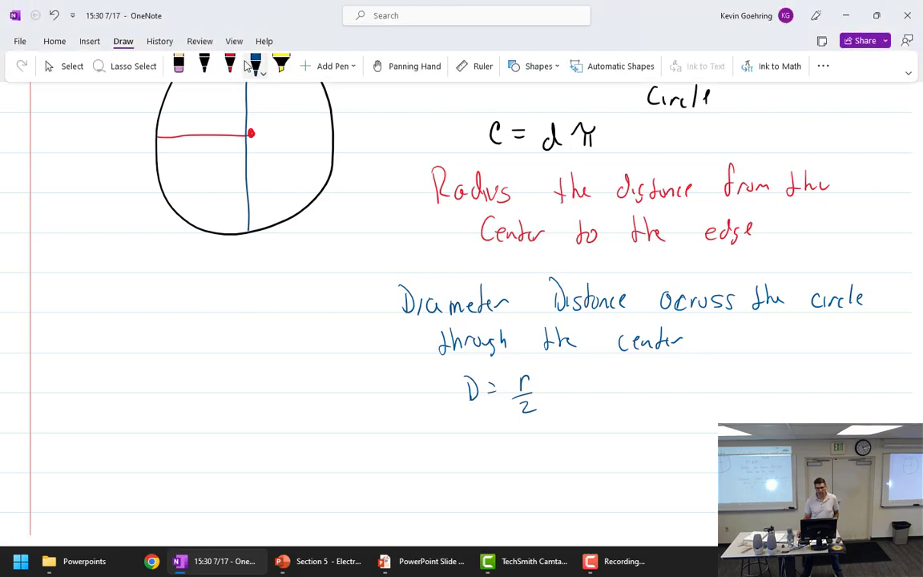
pyautogui.click(204, 64)
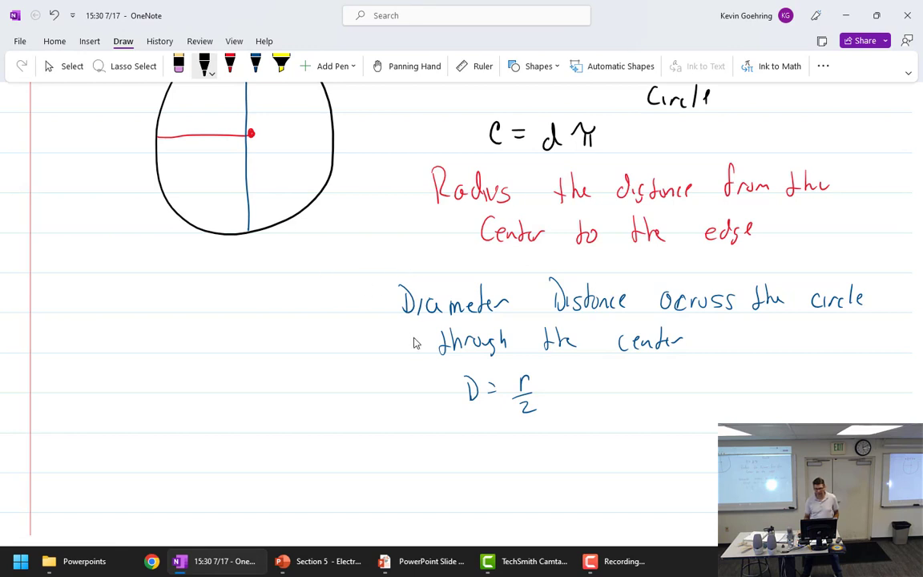
pyautogui.moveTo(525, 370)
pyautogui.mouseDown()
pyautogui.moveTo(463, 378)
pyautogui.moveTo(529, 367)
pyautogui.mouseUp()
pyautogui.moveTo(474, 413)
pyautogui.mouseDown()
pyautogui.moveTo(529, 376)
pyautogui.moveTo(525, 388)
pyautogui.mouseUp()
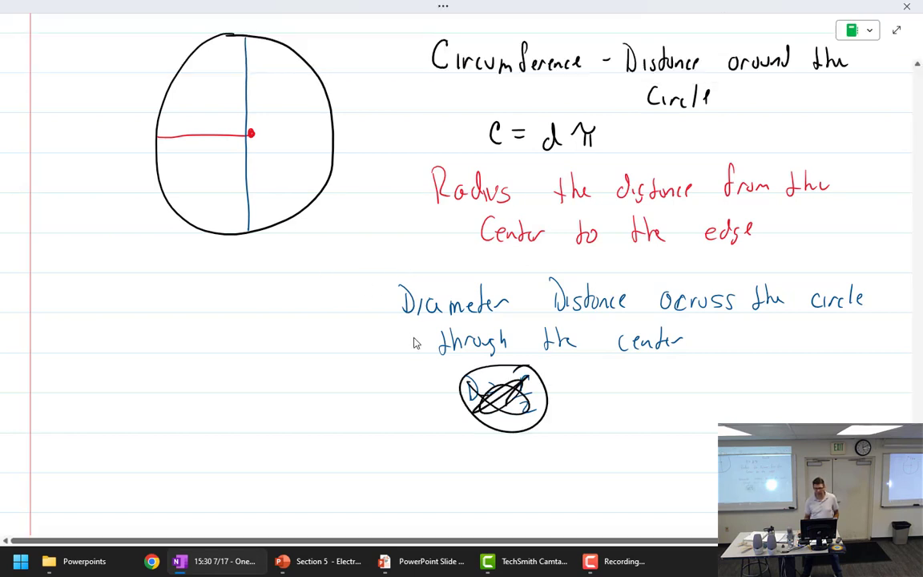
pyautogui.scroll(-1, 489, 328)
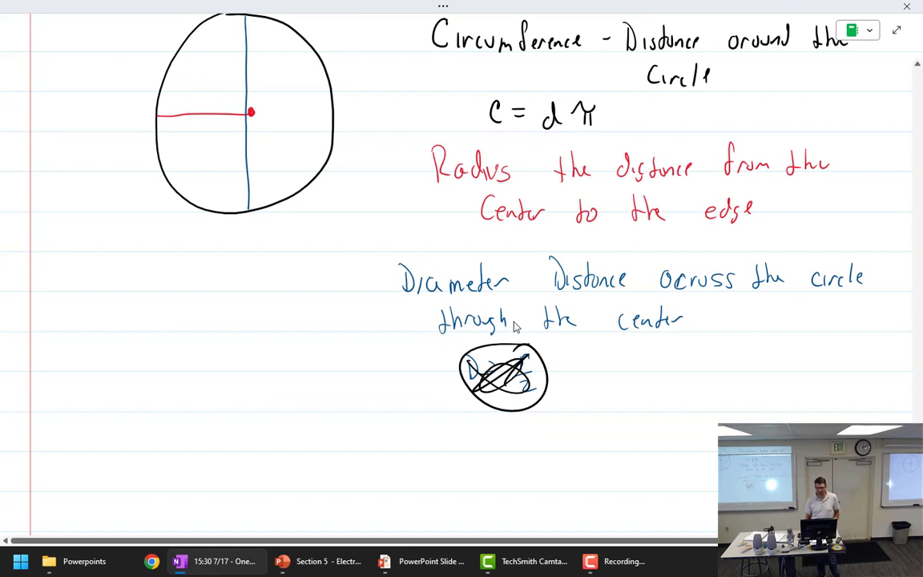
pyautogui.moveTo(472, 367); pyautogui.dragTo(529, 387)
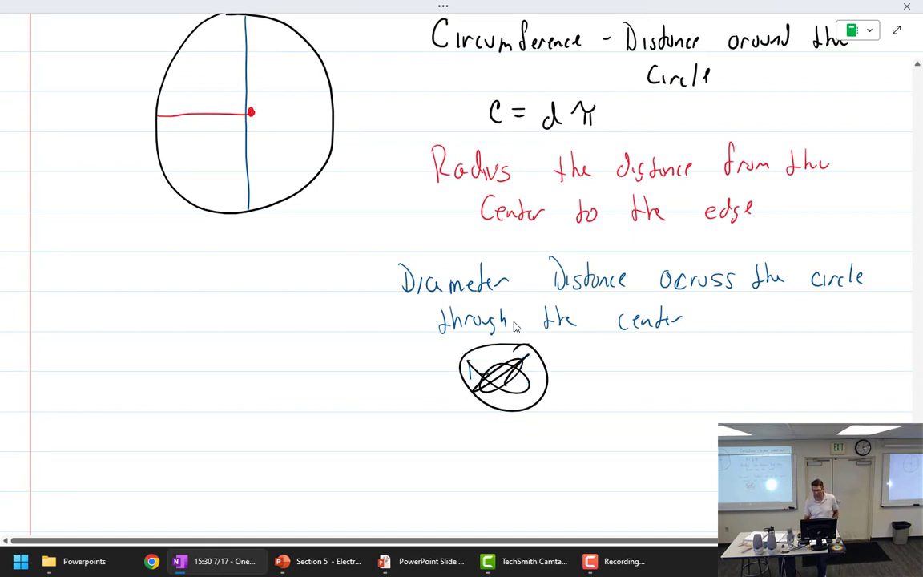
# Step: Write r = D/2 after the radius definition and D = r·2 beside the crossed-out formula
pyautogui.moveTo(786, 197); pyautogui.dragTo(812, 201)
pyautogui.moveTo(800, 207)
pyautogui.mouseDown()
pyautogui.moveTo(838, 215)
pyautogui.moveTo(838, 234)
pyautogui.mouseUp()
pyautogui.moveTo(585, 349); pyautogui.dragTo(585, 370)
pyautogui.moveTo(585, 349)
pyautogui.mouseDown()
pyautogui.moveTo(586, 370)
pyautogui.moveTo(615, 358)
pyautogui.mouseUp()
pyautogui.moveTo(604, 364)
pyautogui.mouseDown()
pyautogui.moveTo(641, 353)
pyautogui.moveTo(670, 362)
pyautogui.mouseUp()
# Step: Write the heading 'Area of a circle' on the left side of the page
pyautogui.scroll(-2, 497, 324)
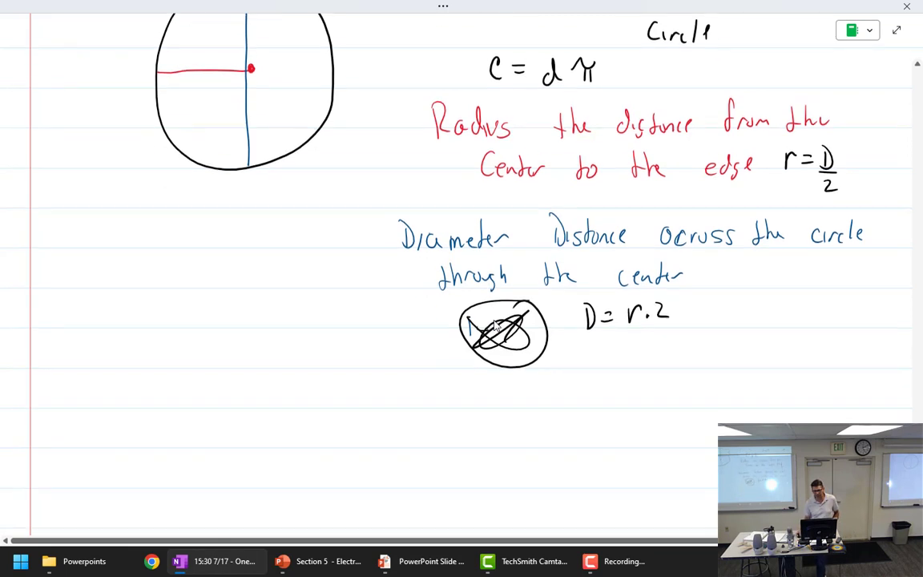
pyautogui.scroll(-2, 496, 325)
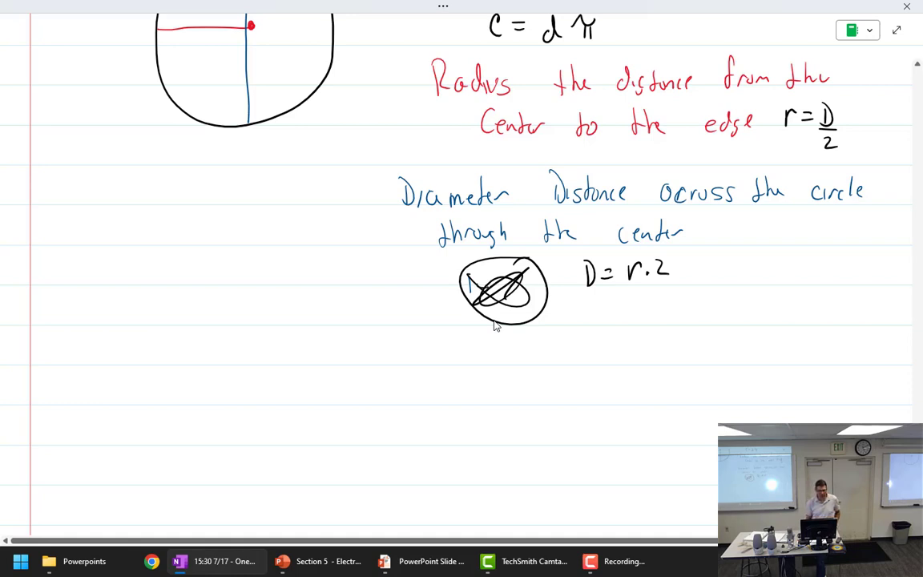
pyautogui.moveTo(65, 242)
pyautogui.mouseDown()
pyautogui.moveTo(87, 241)
pyautogui.moveTo(83, 231)
pyautogui.mouseUp()
pyautogui.moveTo(90, 232)
pyautogui.mouseDown()
pyautogui.moveTo(91, 242)
pyautogui.moveTo(111, 241)
pyautogui.mouseUp()
pyautogui.moveTo(122, 231)
pyautogui.mouseDown()
pyautogui.moveTo(123, 241)
pyautogui.moveTo(163, 230)
pyautogui.mouseUp()
pyautogui.moveTo(177, 218)
pyautogui.mouseDown()
pyautogui.moveTo(172, 240)
pyautogui.moveTo(256, 239)
pyautogui.moveTo(276, 228)
pyautogui.moveTo(300, 240)
pyautogui.mouseUp()
pyautogui.moveTo(307, 216)
pyautogui.mouseDown()
pyautogui.moveTo(306, 241)
pyautogui.moveTo(316, 238)
pyautogui.mouseUp()
# Step: Begin the formula A = π beneath the heading
pyautogui.moveTo(77, 323)
pyautogui.mouseDown()
pyautogui.moveTo(97, 323)
pyautogui.moveTo(94, 312)
pyautogui.mouseUp()
pyautogui.moveTo(108, 307)
pyautogui.mouseDown()
pyautogui.moveTo(168, 308)
pyautogui.moveTo(159, 324)
pyautogui.mouseUp()
pyautogui.moveTo(166, 305); pyautogui.dragTo(165, 327)
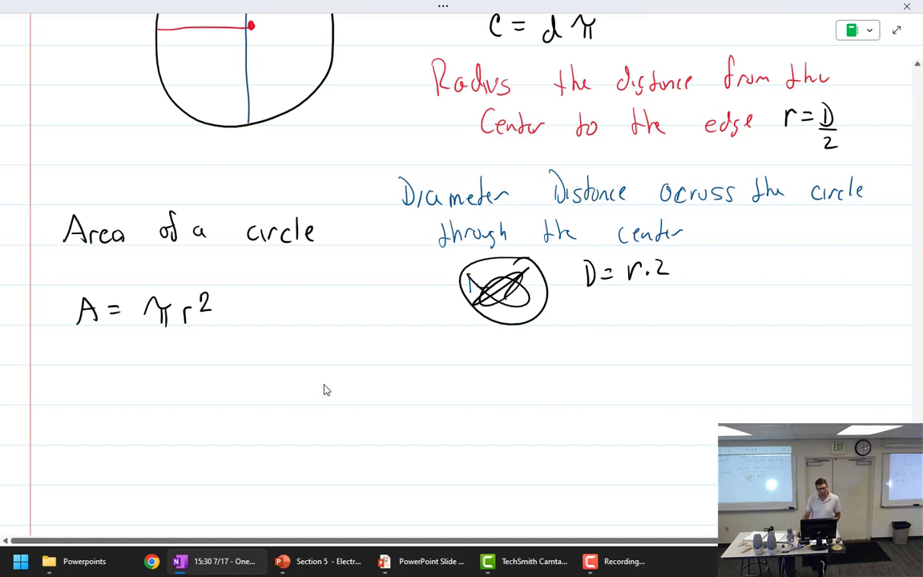
# Step: Mark the example diameter as 10" and write A = ? beside it
pyautogui.scroll(-3, 340, 390)
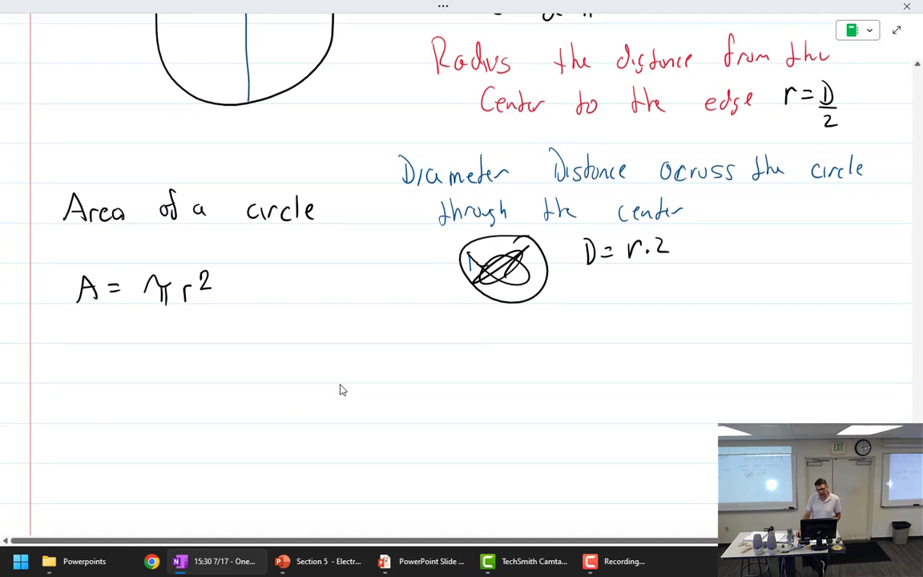
pyautogui.scroll(-2, 340, 390)
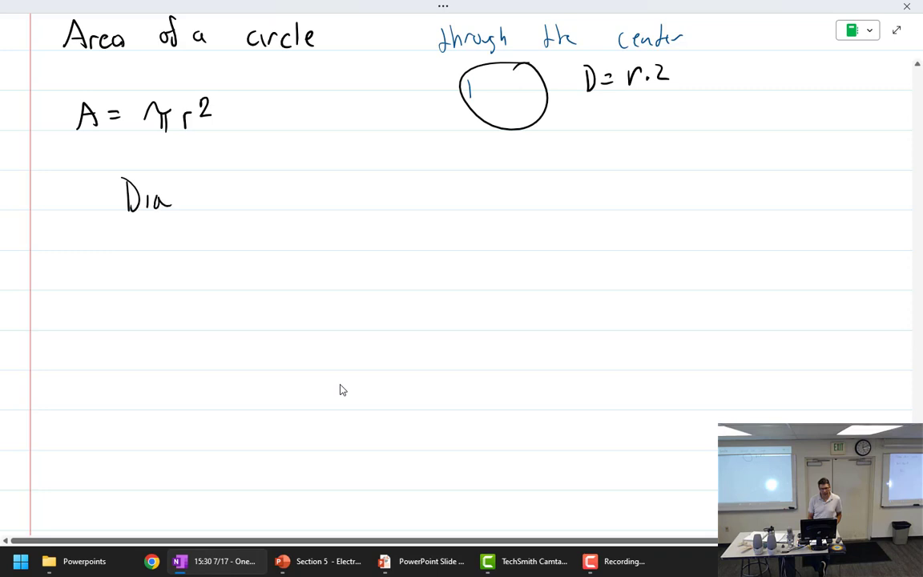
pyautogui.moveTo(265, 173); pyautogui.dragTo(267, 183)
pyautogui.moveTo(351, 192)
pyautogui.mouseDown()
pyautogui.moveTo(351, 208)
pyautogui.moveTo(367, 209)
pyautogui.mouseUp()
pyautogui.moveTo(347, 197); pyautogui.dragTo(408, 193)
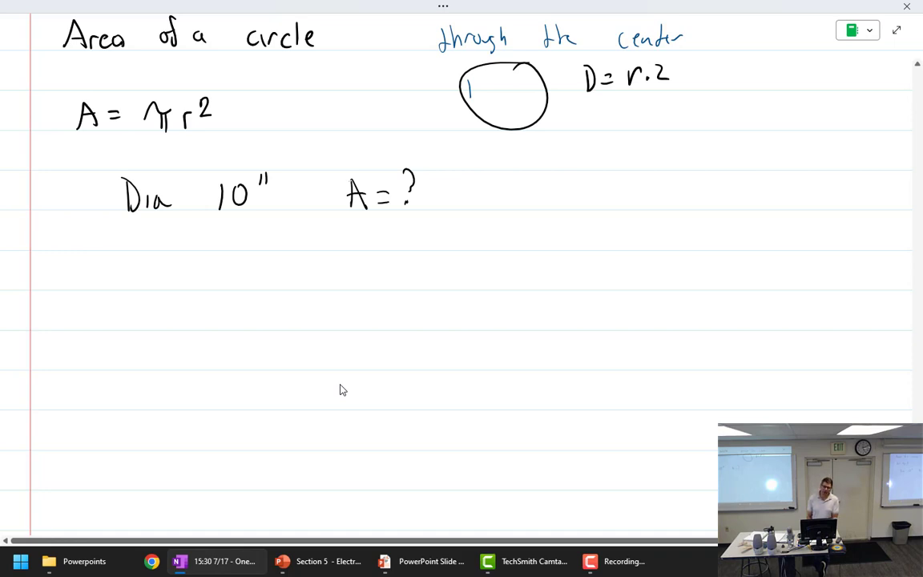
# Step: Write 10 ÷ 2 = 5 to find the radius
pyautogui.moveTo(156, 261)
pyautogui.mouseDown()
pyautogui.moveTo(155, 279)
pyautogui.moveTo(170, 262)
pyautogui.moveTo(217, 280)
pyautogui.mouseUp()
pyautogui.click(193, 265)
pyautogui.click(194, 277)
pyautogui.moveTo(230, 272); pyautogui.dragTo(237, 273)
pyautogui.moveTo(315, 260); pyautogui.dragTo(311, 280)
pyautogui.moveTo(319, 258); pyautogui.dragTo(337, 255)
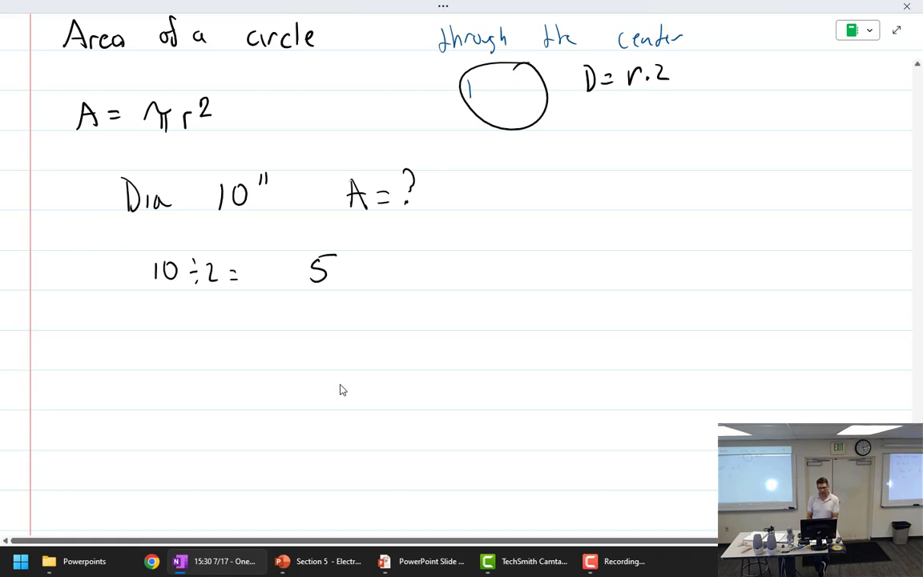
# Step: Write A = π · 5² beside the radius result
pyautogui.moveTo(443, 288)
pyautogui.mouseDown()
pyautogui.moveTo(468, 287)
pyautogui.moveTo(463, 275)
pyautogui.moveTo(492, 269)
pyautogui.moveTo(493, 279)
pyautogui.mouseUp()
pyautogui.moveTo(523, 258)
pyautogui.mouseDown()
pyautogui.moveTo(513, 274)
pyautogui.moveTo(542, 261)
pyautogui.moveTo(526, 283)
pyautogui.mouseUp()
pyautogui.moveTo(535, 263)
pyautogui.mouseDown()
pyautogui.moveTo(539, 282)
pyautogui.moveTo(558, 274)
pyautogui.moveTo(578, 281)
pyautogui.mouseUp()
pyautogui.moveTo(608, 246); pyautogui.dragTo(624, 260)
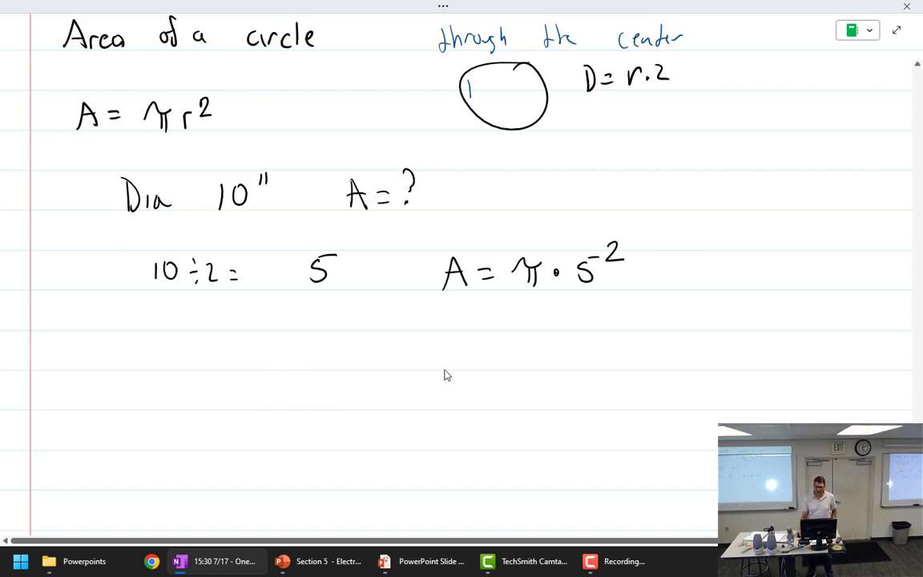
pyautogui.scroll(-4, 446, 375)
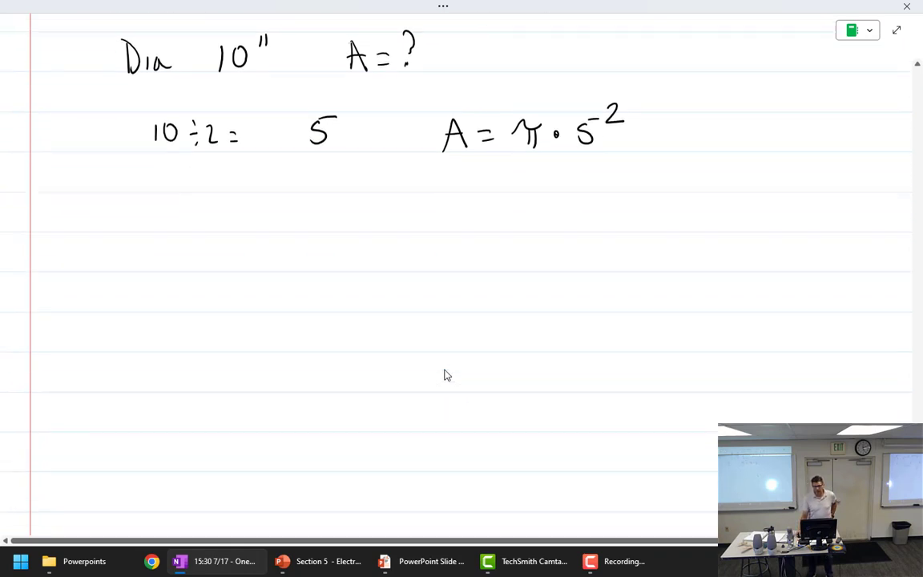
# Step: Handwrite the heading 'ORDER OF OPERATION' in the blank space below the area example
pyautogui.scroll(-3, 446, 375)
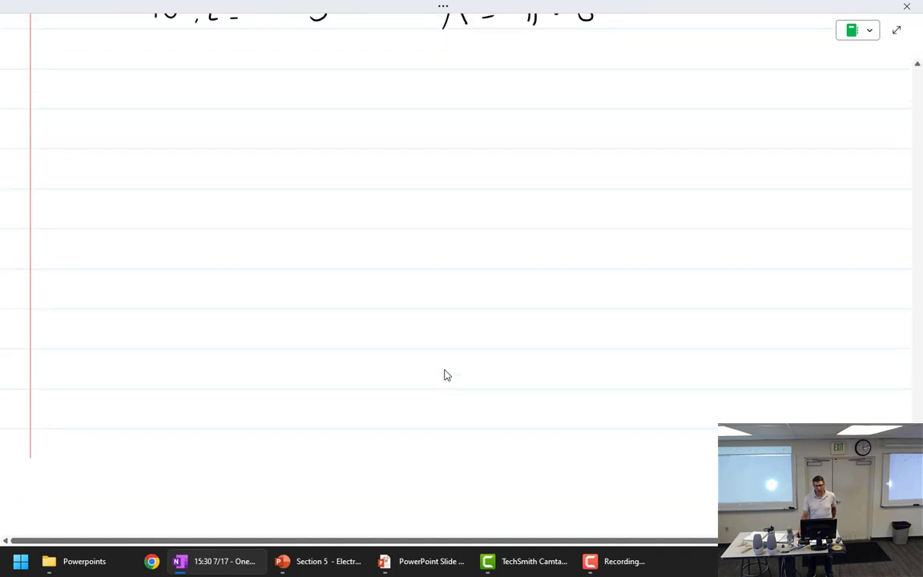
pyautogui.moveTo(85, 122)
pyautogui.mouseDown()
pyautogui.moveTo(81, 144)
pyautogui.moveTo(125, 145)
pyautogui.moveTo(160, 128)
pyautogui.moveTo(171, 144)
pyautogui.mouseUp()
pyautogui.moveTo(238, 122); pyautogui.dragTo(266, 132)
pyautogui.moveTo(321, 120)
pyautogui.mouseDown()
pyautogui.moveTo(337, 144)
pyautogui.moveTo(423, 141)
pyautogui.moveTo(433, 130)
pyautogui.mouseUp()
pyautogui.moveTo(438, 125); pyautogui.dragTo(439, 141)
pyautogui.moveTo(445, 127)
pyautogui.mouseDown()
pyautogui.moveTo(458, 141)
pyautogui.moveTo(483, 101)
pyautogui.mouseUp()
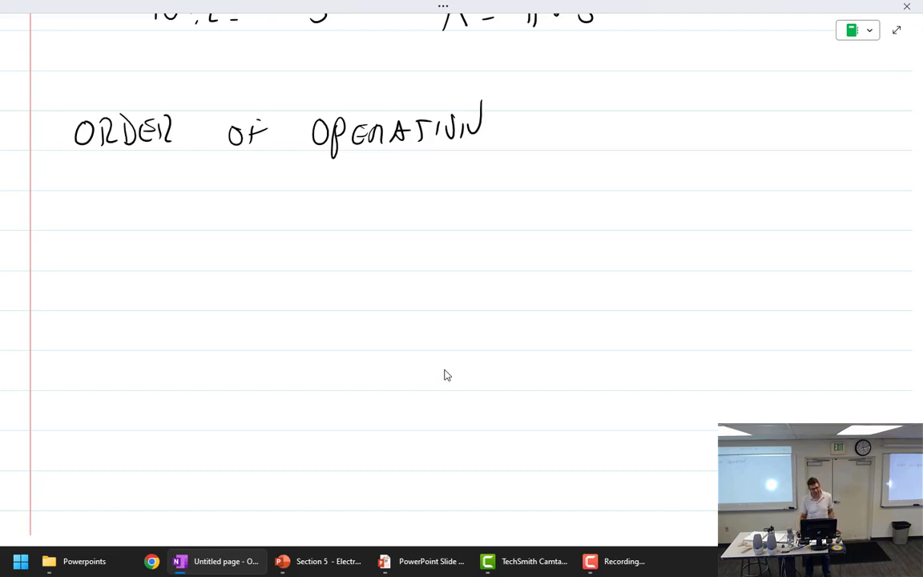
pyautogui.scroll(-1, 388, 351)
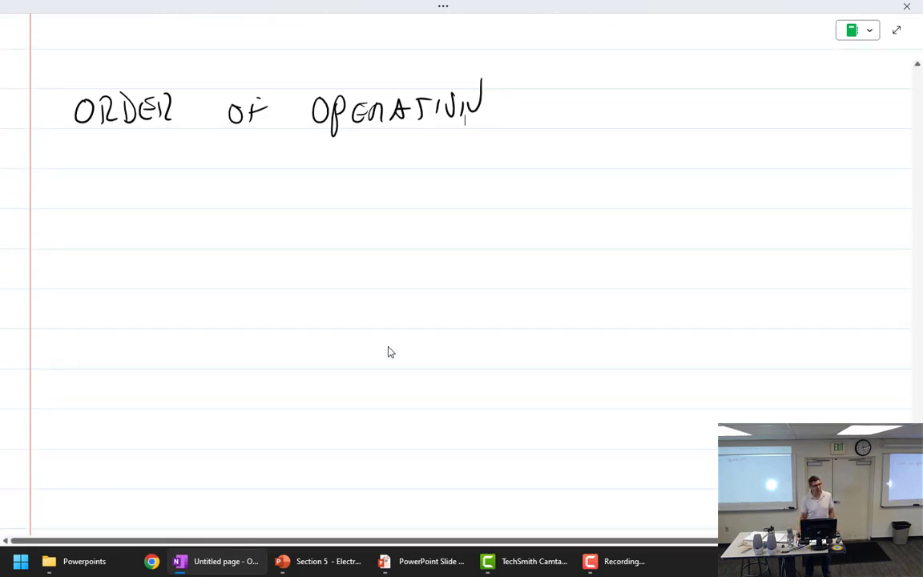
pyautogui.scroll(-2, 388, 352)
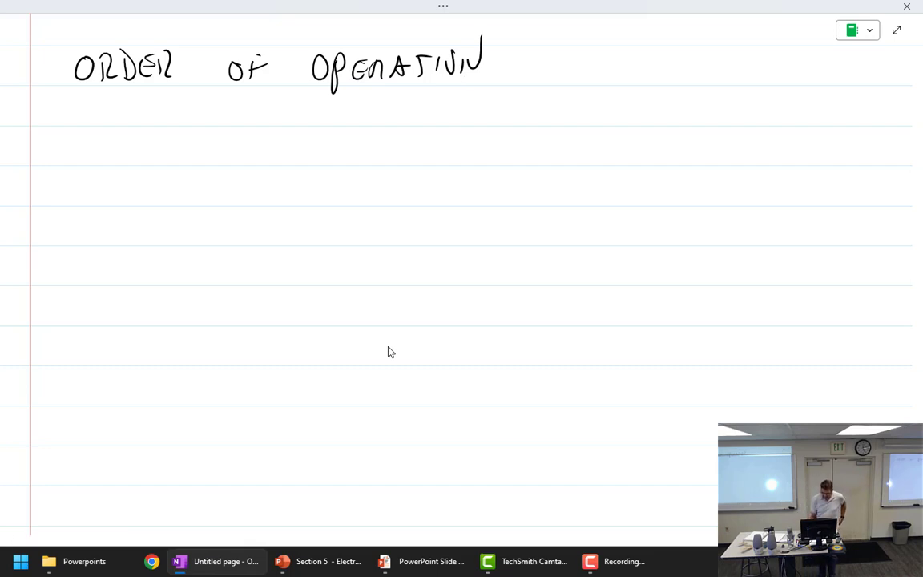
# Step: Handwrite 40 + 40 × 0 + 1 = 1 or 41 and underline the 1
pyautogui.moveTo(158, 133); pyautogui.dragTo(163, 162)
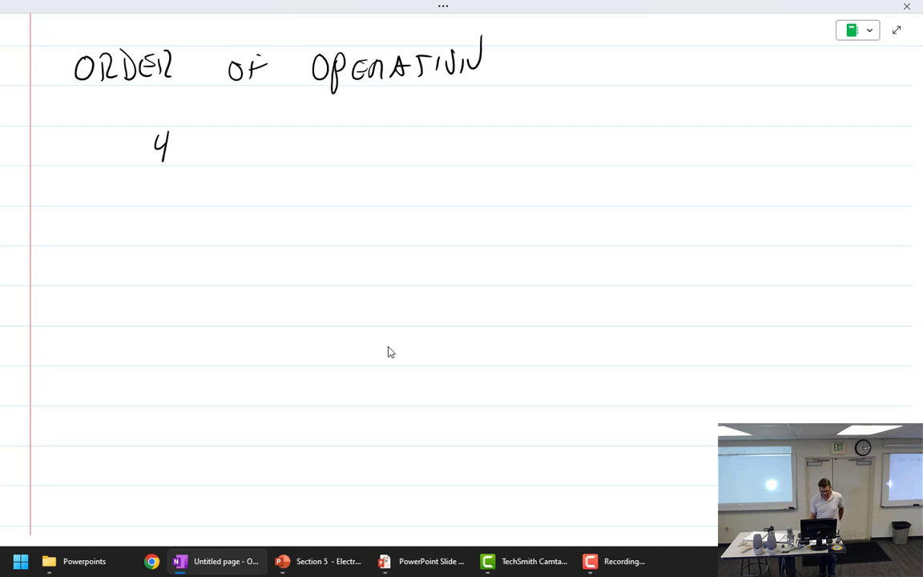
pyautogui.moveTo(194, 130)
pyautogui.mouseDown()
pyautogui.moveTo(200, 154)
pyautogui.moveTo(195, 130)
pyautogui.moveTo(227, 150)
pyautogui.moveTo(262, 153)
pyautogui.mouseUp()
pyautogui.click(219, 146)
pyautogui.moveTo(257, 132)
pyautogui.mouseDown()
pyautogui.moveTo(255, 164)
pyautogui.moveTo(276, 136)
pyautogui.moveTo(316, 166)
pyautogui.moveTo(296, 166)
pyautogui.mouseUp()
pyautogui.moveTo(347, 138); pyautogui.dragTo(385, 163)
pyautogui.moveTo(375, 152)
pyautogui.mouseDown()
pyautogui.moveTo(396, 150)
pyautogui.moveTo(414, 164)
pyautogui.moveTo(454, 144)
pyautogui.moveTo(456, 155)
pyautogui.mouseUp()
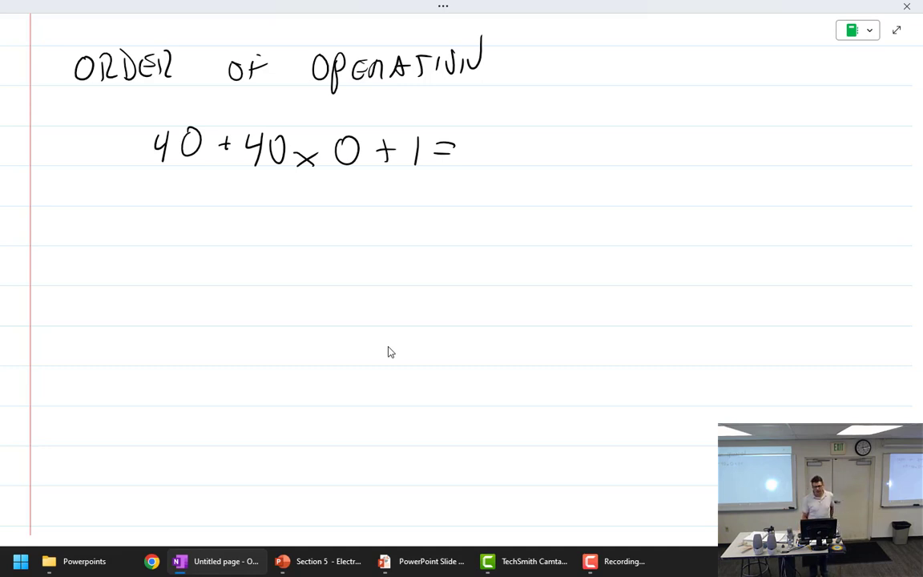
pyautogui.moveTo(499, 136)
pyautogui.mouseDown()
pyautogui.moveTo(504, 160)
pyautogui.moveTo(563, 147)
pyautogui.moveTo(604, 153)
pyautogui.mouseUp()
pyautogui.moveTo(602, 135); pyautogui.dragTo(602, 162)
pyautogui.moveTo(612, 134); pyautogui.dragTo(612, 163)
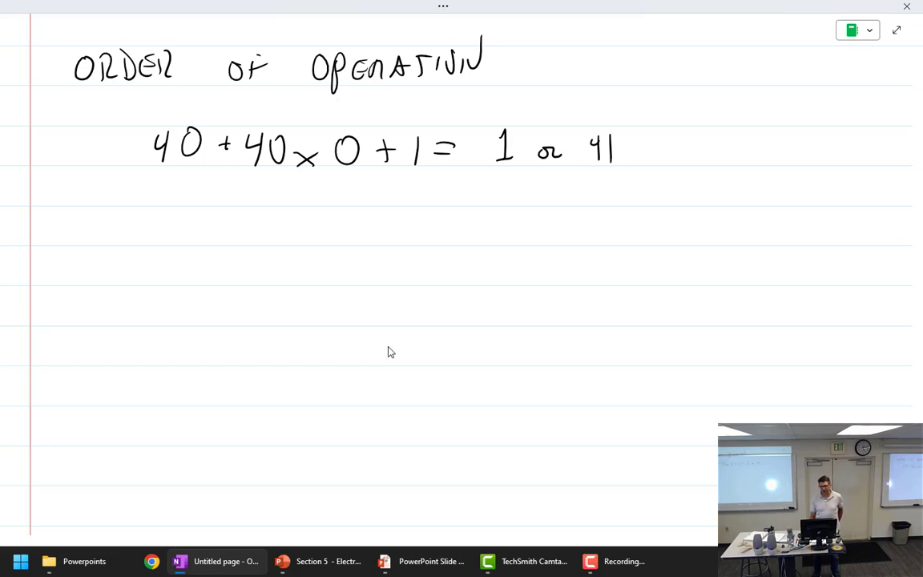
pyautogui.moveTo(490, 171); pyautogui.dragTo(511, 170)
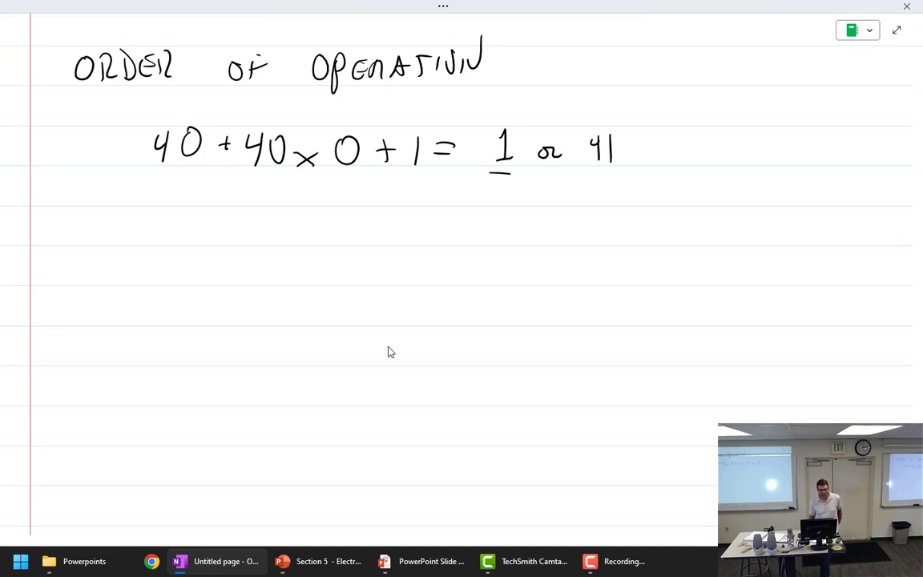
# Step: Write Please and begin Excuse down the left margin below the equation
pyautogui.moveTo(56, 218)
pyautogui.mouseDown()
pyautogui.moveTo(58, 252)
pyautogui.moveTo(57, 239)
pyautogui.moveTo(79, 239)
pyautogui.mouseUp()
pyautogui.moveTo(84, 234); pyautogui.dragTo(104, 239)
pyautogui.moveTo(111, 234); pyautogui.dragTo(119, 237)
pyautogui.moveTo(67, 266)
pyautogui.mouseDown()
pyautogui.moveTo(68, 285)
pyautogui.moveTo(66, 274)
pyautogui.mouseUp()
pyautogui.moveTo(56, 285); pyautogui.dragTo(84, 283)
pyautogui.moveTo(84, 272); pyautogui.dragTo(74, 283)
pyautogui.moveTo(96, 274)
pyautogui.mouseDown()
pyautogui.moveTo(91, 283)
pyautogui.moveTo(106, 274)
pyautogui.mouseUp()
pyautogui.moveTo(113, 272); pyautogui.dragTo(109, 283)
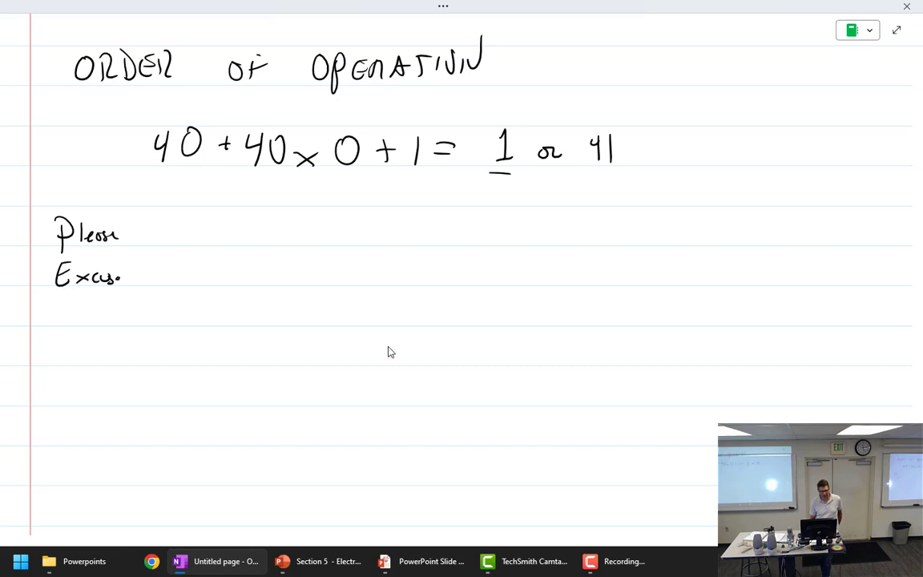
# Step: Write My Dear below Excuse
pyautogui.moveTo(55, 304)
pyautogui.mouseDown()
pyautogui.moveTo(55, 324)
pyautogui.moveTo(78, 325)
pyautogui.moveTo(86, 337)
pyautogui.mouseUp()
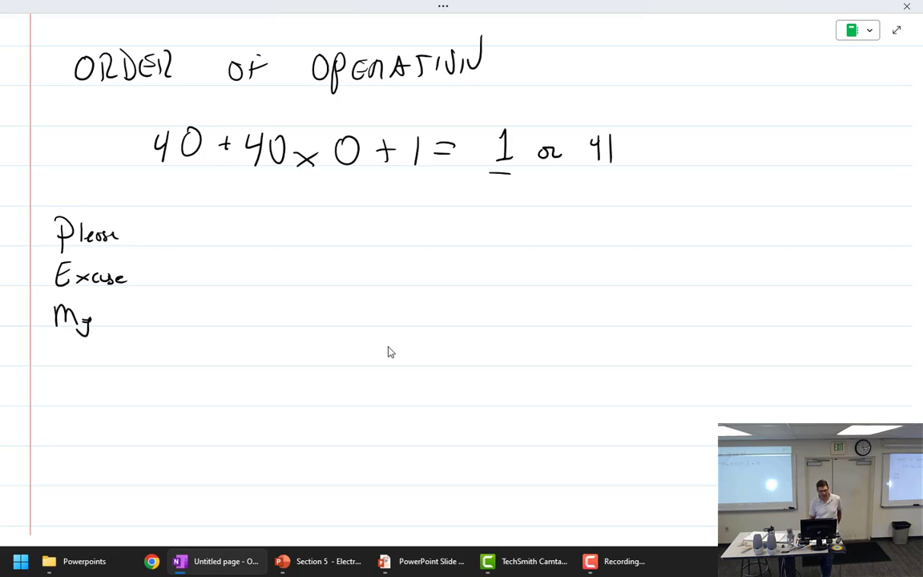
pyautogui.moveTo(127, 307); pyautogui.dragTo(128, 323)
pyautogui.moveTo(138, 317); pyautogui.dragTo(157, 320)
pyautogui.moveTo(160, 315); pyautogui.dragTo(171, 313)
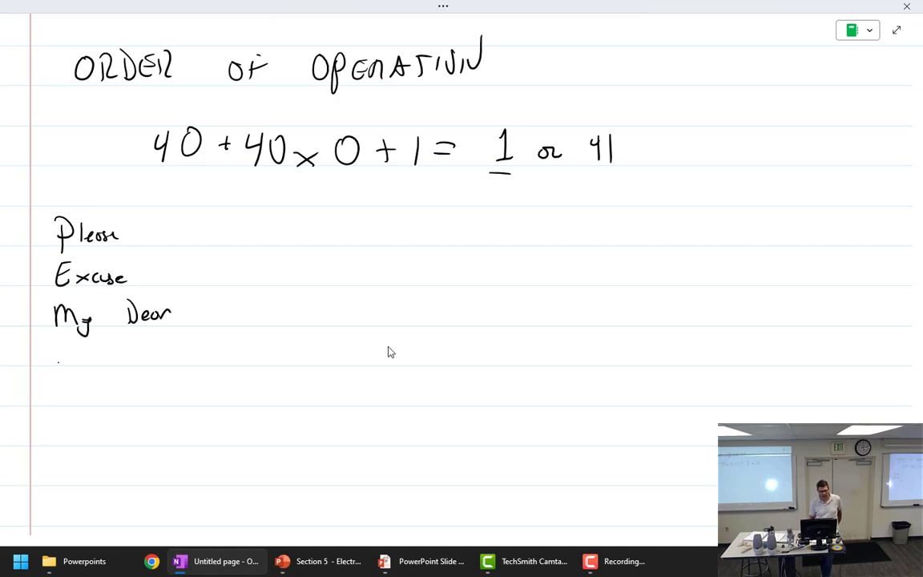
# Step: Write Aunt Sally below My Dear, then start a P beside Please
pyautogui.moveTo(58, 366); pyautogui.dragTo(69, 343)
pyautogui.moveTo(69, 343)
pyautogui.mouseDown()
pyautogui.moveTo(72, 365)
pyautogui.moveTo(92, 363)
pyautogui.mouseUp()
pyautogui.moveTo(96, 343); pyautogui.dragTo(98, 364)
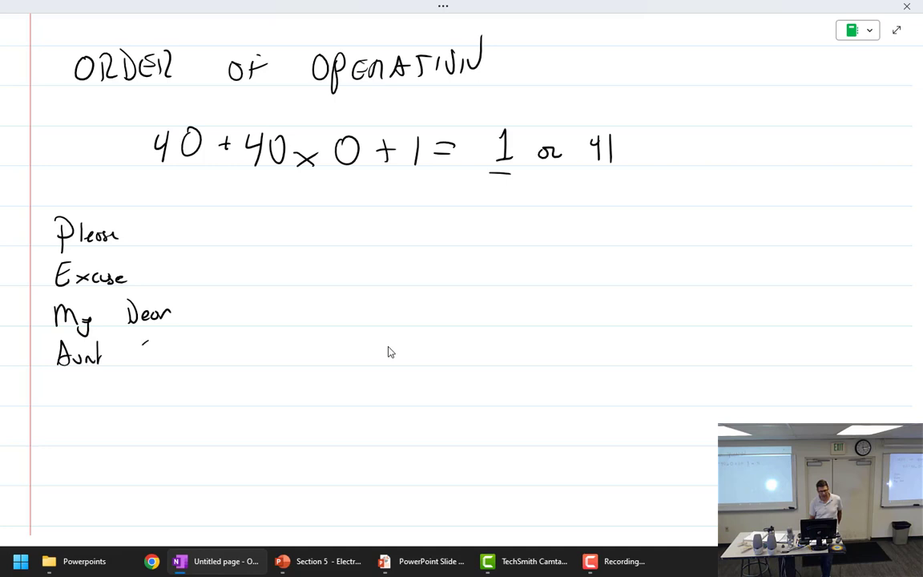
pyautogui.moveTo(145, 342); pyautogui.dragTo(141, 365)
pyautogui.moveTo(155, 353)
pyautogui.mouseDown()
pyautogui.moveTo(152, 364)
pyautogui.moveTo(162, 363)
pyautogui.mouseUp()
pyautogui.moveTo(168, 343); pyautogui.dragTo(170, 362)
pyautogui.moveTo(172, 353); pyautogui.dragTo(168, 382)
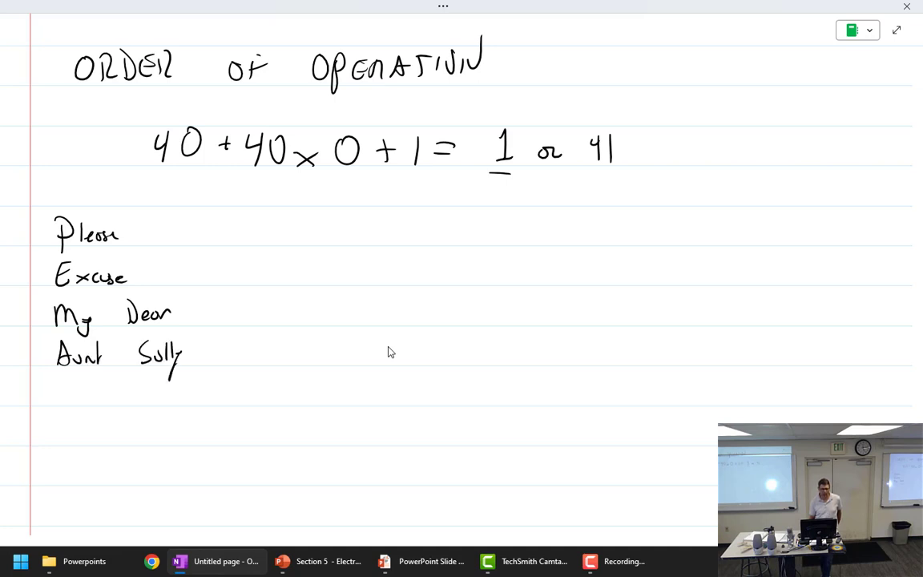
pyautogui.moveTo(319, 222)
pyautogui.mouseDown()
pyautogui.moveTo(320, 254)
pyautogui.moveTo(321, 239)
pyautogui.mouseUp()
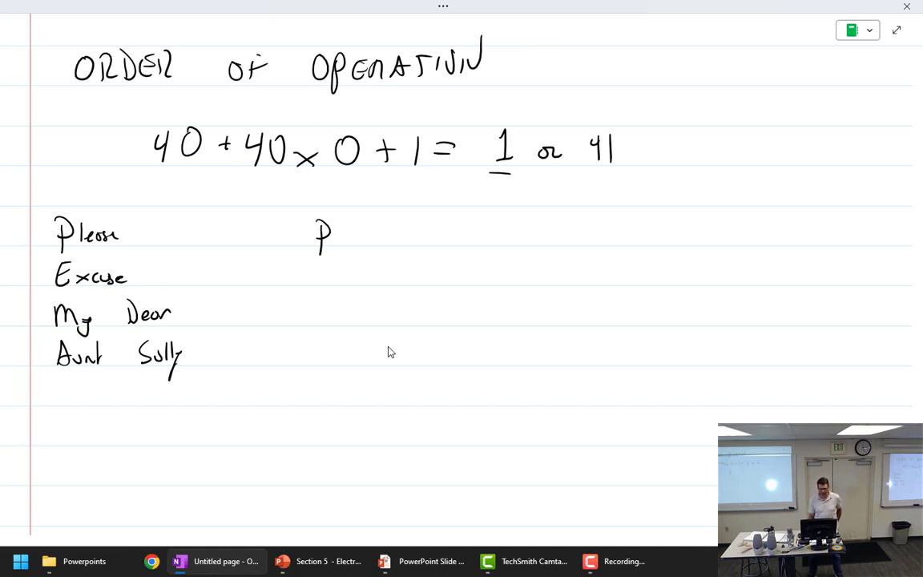
# Step: Finish Parentheses beside Please, with ( 2nd ) and [ 1st ]
pyautogui.moveTo(340, 231); pyautogui.dragTo(380, 240)
pyautogui.moveTo(404, 227)
pyautogui.mouseDown()
pyautogui.moveTo(404, 238)
pyautogui.moveTo(410, 226)
pyautogui.mouseUp()
pyautogui.moveTo(413, 222)
pyautogui.mouseDown()
pyautogui.moveTo(423, 239)
pyautogui.moveTo(435, 239)
pyautogui.mouseUp()
pyautogui.moveTo(445, 234); pyautogui.dragTo(454, 239)
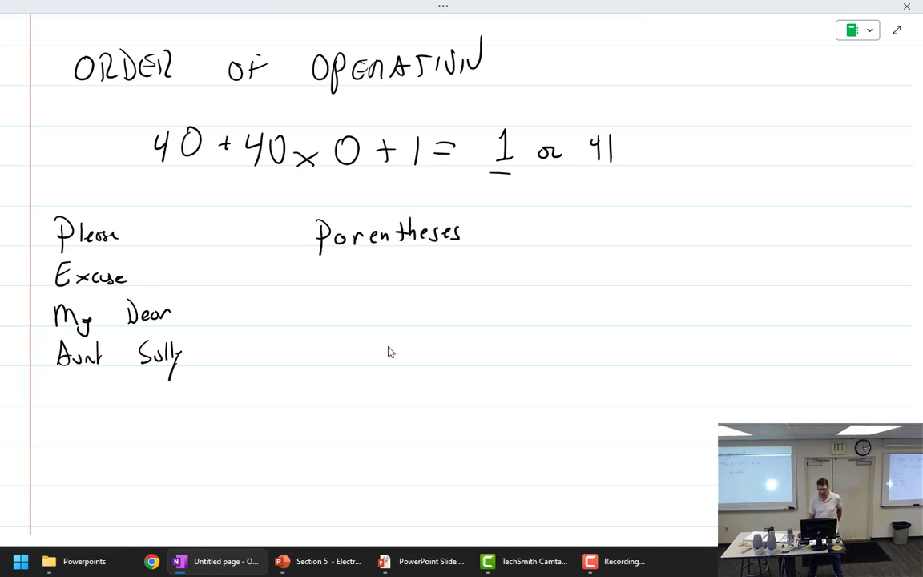
pyautogui.moveTo(519, 215)
pyautogui.mouseDown()
pyautogui.moveTo(518, 244)
pyautogui.moveTo(548, 242)
pyautogui.mouseUp()
pyautogui.moveTo(615, 211)
pyautogui.mouseDown()
pyautogui.moveTo(626, 240)
pyautogui.moveTo(632, 207)
pyautogui.moveTo(693, 241)
pyautogui.mouseUp()
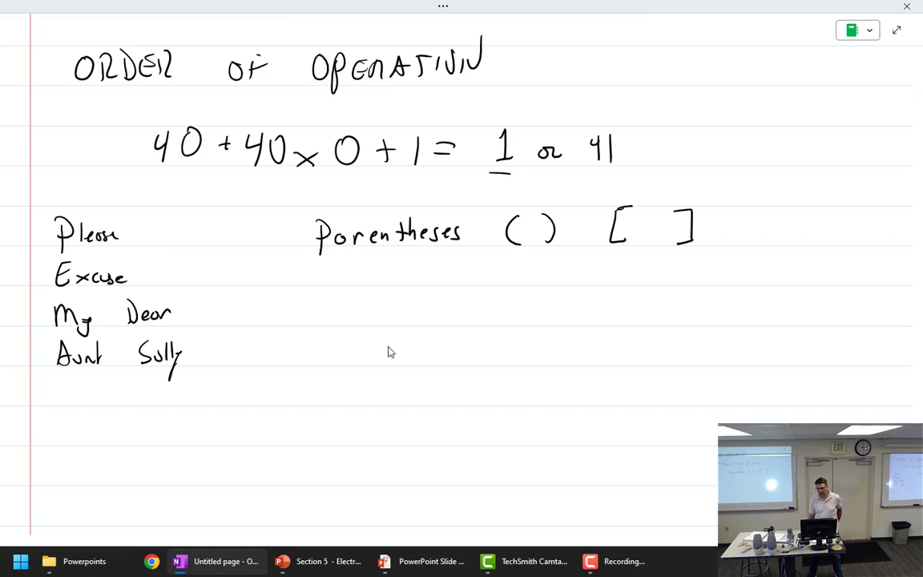
pyautogui.moveTo(644, 215)
pyautogui.mouseDown()
pyautogui.moveTo(643, 230)
pyautogui.moveTo(654, 221)
pyautogui.mouseUp()
pyautogui.moveTo(662, 211); pyautogui.dragTo(665, 220)
pyautogui.moveTo(515, 228); pyautogui.dragTo(530, 241)
pyautogui.moveTo(528, 234); pyautogui.dragTo(538, 233)
pyautogui.moveTo(543, 219); pyautogui.dragTo(545, 234)
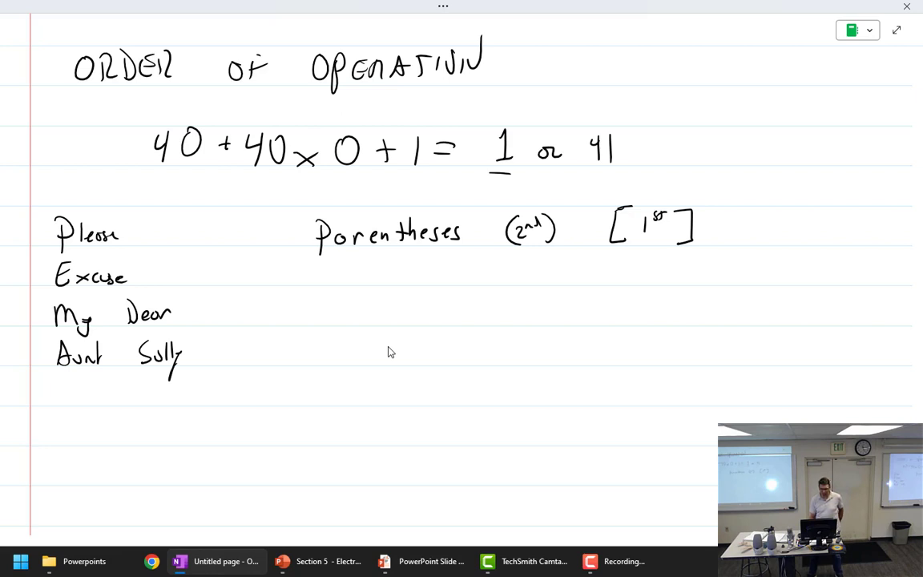
# Step: Write Exponents with the x² and √ examples beside Excuse
pyautogui.moveTo(317, 261)
pyautogui.mouseDown()
pyautogui.moveTo(330, 285)
pyautogui.moveTo(351, 284)
pyautogui.moveTo(360, 299)
pyautogui.mouseUp()
pyautogui.moveTo(360, 272)
pyautogui.mouseDown()
pyautogui.moveTo(361, 285)
pyautogui.moveTo(426, 267)
pyautogui.moveTo(431, 279)
pyautogui.mouseUp()
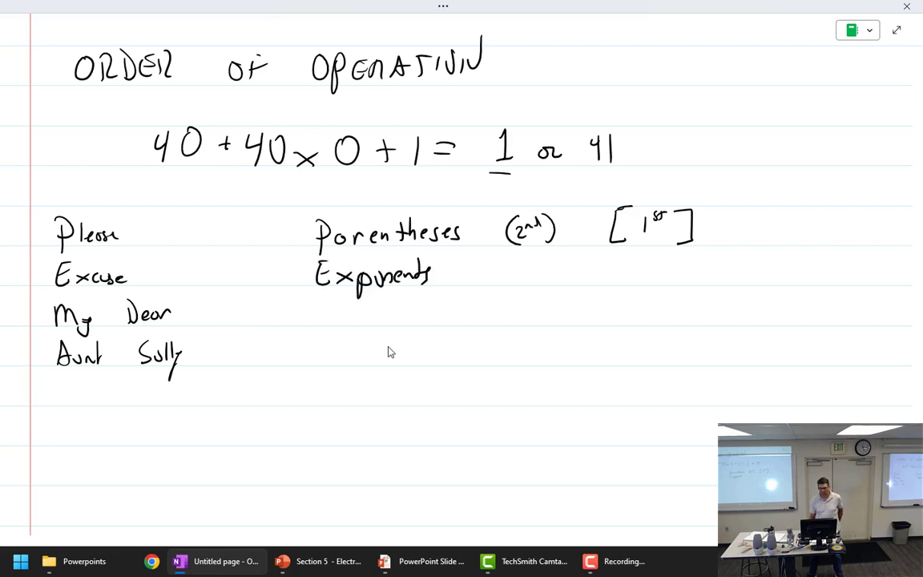
pyautogui.moveTo(510, 271); pyautogui.dragTo(523, 284)
pyautogui.moveTo(524, 271)
pyautogui.mouseDown()
pyautogui.moveTo(510, 283)
pyautogui.moveTo(536, 270)
pyautogui.moveTo(611, 262)
pyautogui.mouseUp()
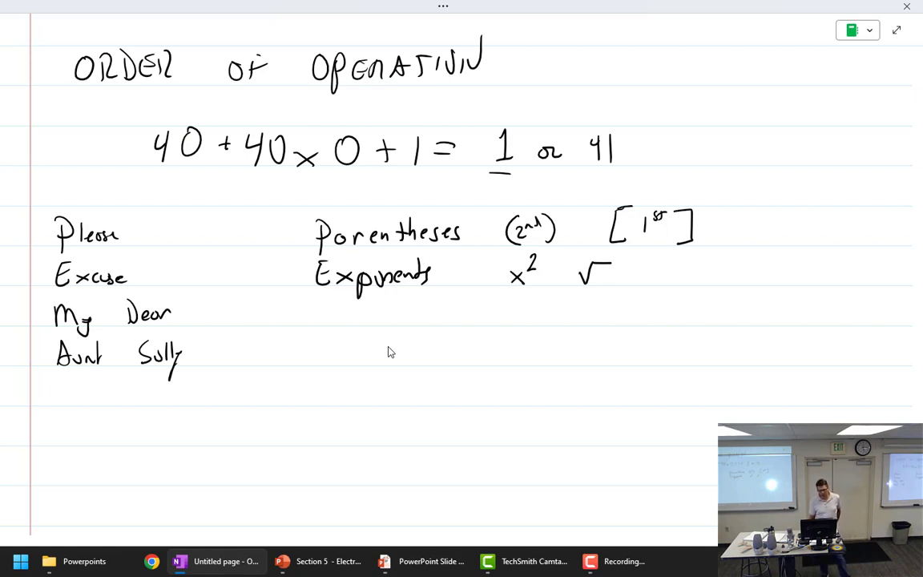
# Step: Write × ÷ from Left to Right beside My Dear
pyautogui.moveTo(325, 303)
pyautogui.mouseDown()
pyautogui.moveTo(344, 322)
pyautogui.moveTo(325, 325)
pyautogui.moveTo(387, 313)
pyautogui.moveTo(377, 305)
pyautogui.mouseUp()
pyautogui.moveTo(450, 290)
pyautogui.mouseDown()
pyautogui.moveTo(442, 319)
pyautogui.moveTo(465, 308)
pyautogui.moveTo(540, 318)
pyautogui.moveTo(560, 306)
pyautogui.moveTo(572, 317)
pyautogui.moveTo(659, 308)
pyautogui.moveTo(659, 321)
pyautogui.mouseUp()
pyautogui.moveTo(664, 306); pyautogui.dragTo(672, 324)
pyautogui.moveTo(683, 295); pyautogui.dragTo(697, 317)
pyautogui.moveTo(689, 304); pyautogui.dragTo(704, 303)
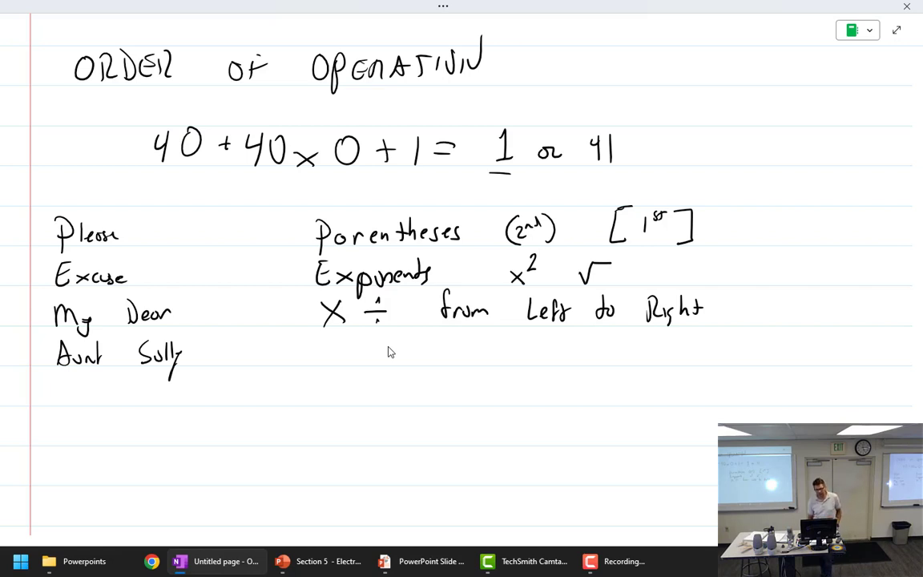
# Step: Write + − from left to Right beside Aunt Sally
pyautogui.scroll(-2, 408, 344)
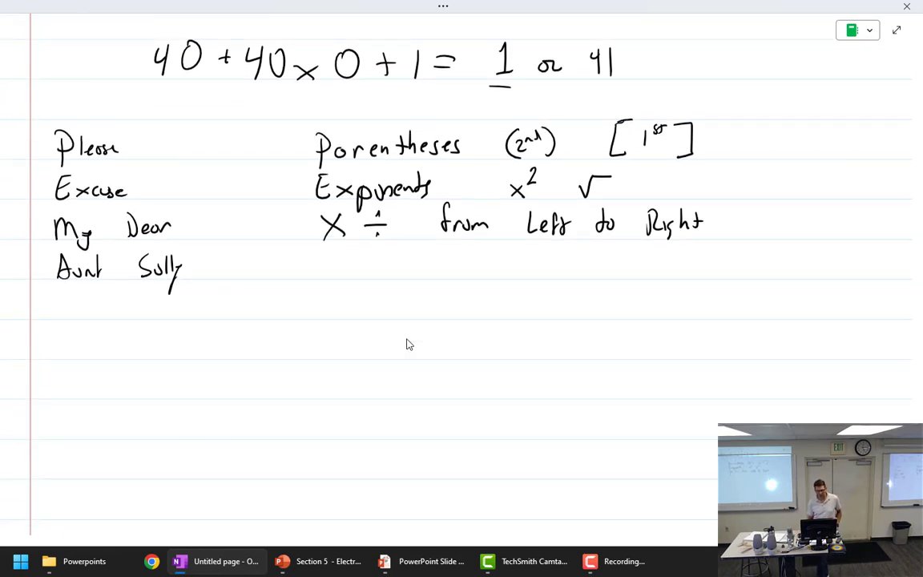
pyautogui.moveTo(334, 247)
pyautogui.mouseDown()
pyautogui.moveTo(334, 277)
pyautogui.moveTo(348, 264)
pyautogui.moveTo(392, 263)
pyautogui.mouseUp()
pyautogui.moveTo(459, 245)
pyautogui.mouseDown()
pyautogui.moveTo(453, 277)
pyautogui.moveTo(463, 262)
pyautogui.mouseUp()
pyautogui.moveTo(465, 277)
pyautogui.mouseDown()
pyautogui.moveTo(475, 266)
pyautogui.moveTo(543, 279)
pyautogui.mouseUp()
pyautogui.moveTo(552, 273); pyautogui.dragTo(563, 280)
pyautogui.moveTo(574, 258)
pyautogui.mouseDown()
pyautogui.moveTo(577, 279)
pyautogui.moveTo(617, 256)
pyautogui.moveTo(626, 270)
pyautogui.moveTo(666, 280)
pyautogui.mouseUp()
pyautogui.moveTo(667, 258); pyautogui.dragTo(689, 277)
pyautogui.moveTo(694, 265)
pyautogui.mouseDown()
pyautogui.moveTo(695, 285)
pyautogui.moveTo(714, 277)
pyautogui.mouseUp()
pyautogui.moveTo(721, 257); pyautogui.dragTo(723, 276)
pyautogui.moveTo(716, 261); pyautogui.dragTo(730, 260)
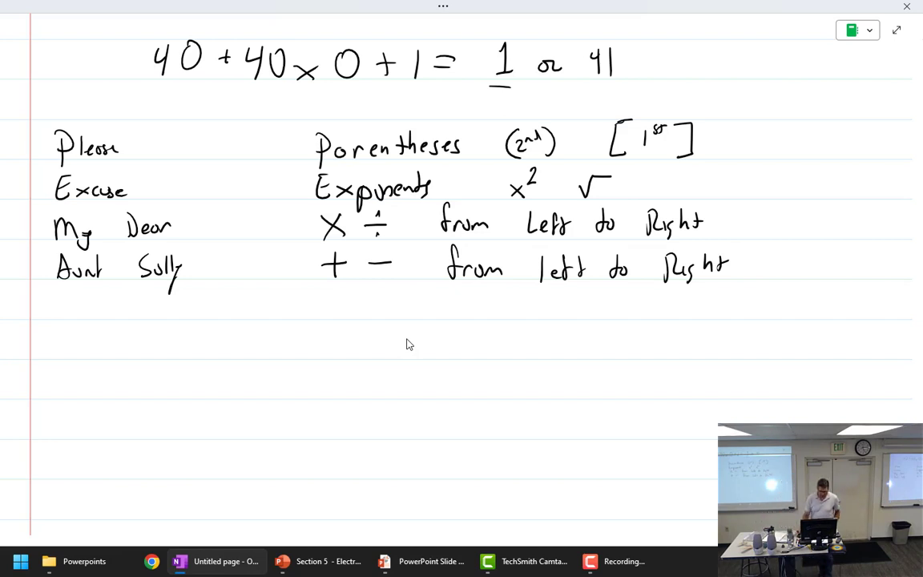
# Step: Write the example 7 + (6 × 5² + 3) below the mnemonic
pyautogui.scroll(-3, 411, 336)
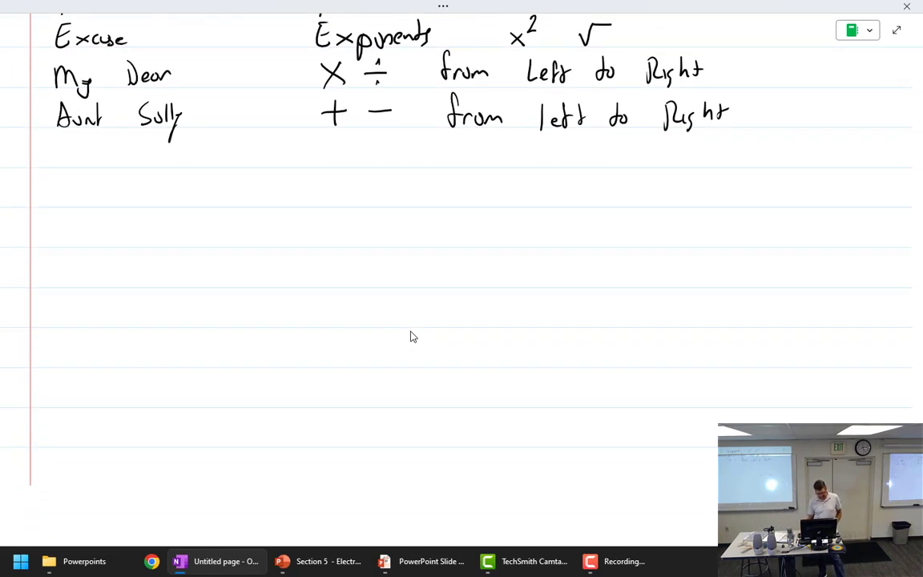
pyautogui.moveTo(246, 180)
pyautogui.mouseDown()
pyautogui.moveTo(247, 209)
pyautogui.moveTo(281, 208)
pyautogui.mouseUp()
pyautogui.moveTo(270, 196); pyautogui.dragTo(407, 203)
pyautogui.moveTo(457, 183)
pyautogui.mouseDown()
pyautogui.moveTo(456, 207)
pyautogui.moveTo(467, 194)
pyautogui.mouseUp()
pyautogui.moveTo(475, 182)
pyautogui.mouseDown()
pyautogui.moveTo(487, 191)
pyautogui.moveTo(474, 206)
pyautogui.mouseUp()
pyautogui.moveTo(499, 175); pyautogui.dragTo(497, 216)
pyautogui.moveTo(316, 167); pyautogui.dragTo(314, 218)
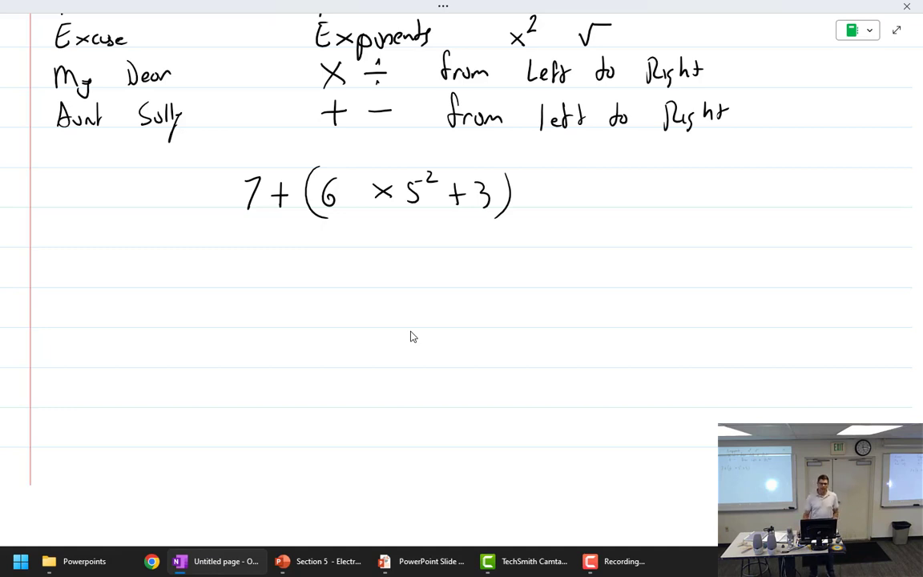
pyautogui.scroll(3, 458, 400)
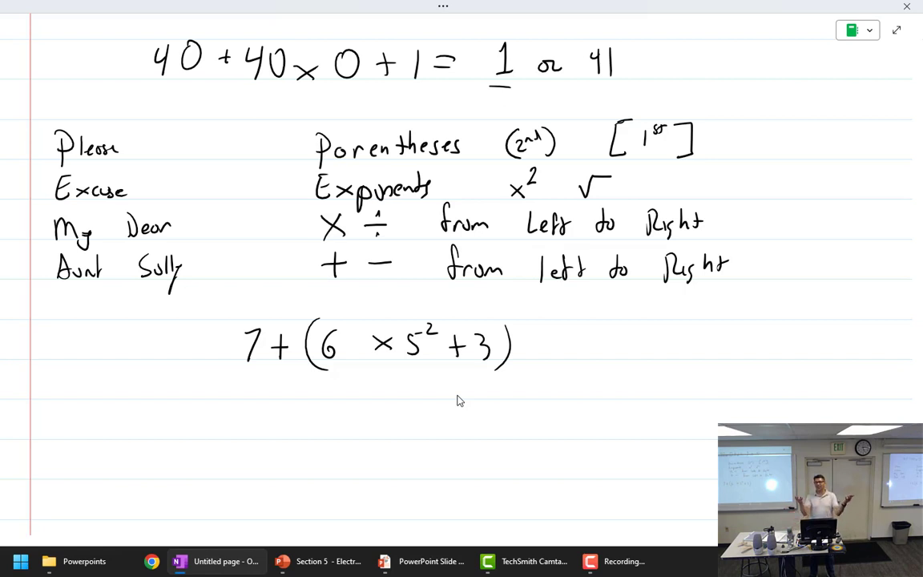
pyautogui.scroll(-3, 458, 401)
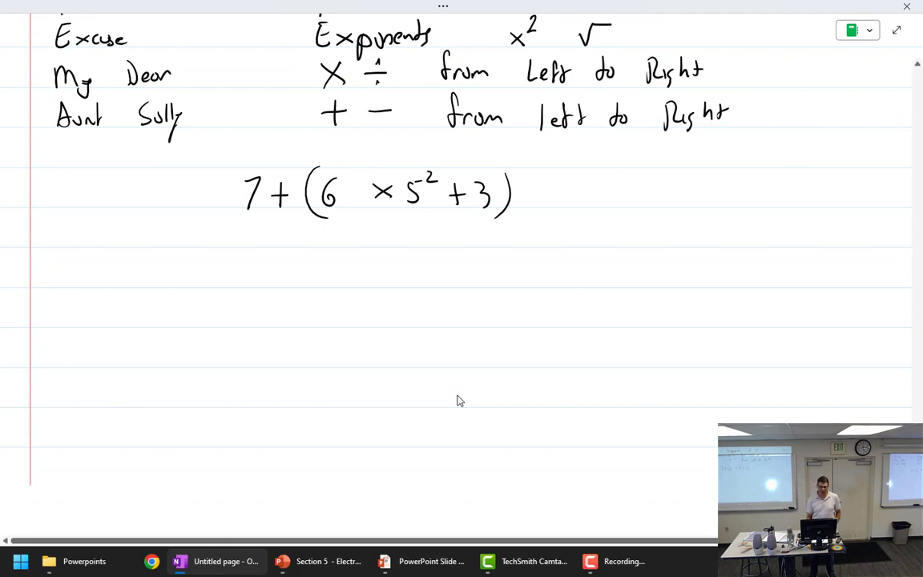
# Step: Write 7 + (6 × 25 + 3) on the next line
pyautogui.moveTo(239, 259)
pyautogui.mouseDown()
pyautogui.moveTo(241, 287)
pyautogui.moveTo(273, 283)
pyautogui.mouseUp()
pyautogui.moveTo(263, 272)
pyautogui.mouseDown()
pyautogui.moveTo(320, 286)
pyautogui.moveTo(346, 282)
pyautogui.moveTo(348, 267)
pyautogui.mouseUp()
pyautogui.moveTo(366, 263)
pyautogui.mouseDown()
pyautogui.moveTo(382, 279)
pyautogui.moveTo(366, 279)
pyautogui.mouseUp()
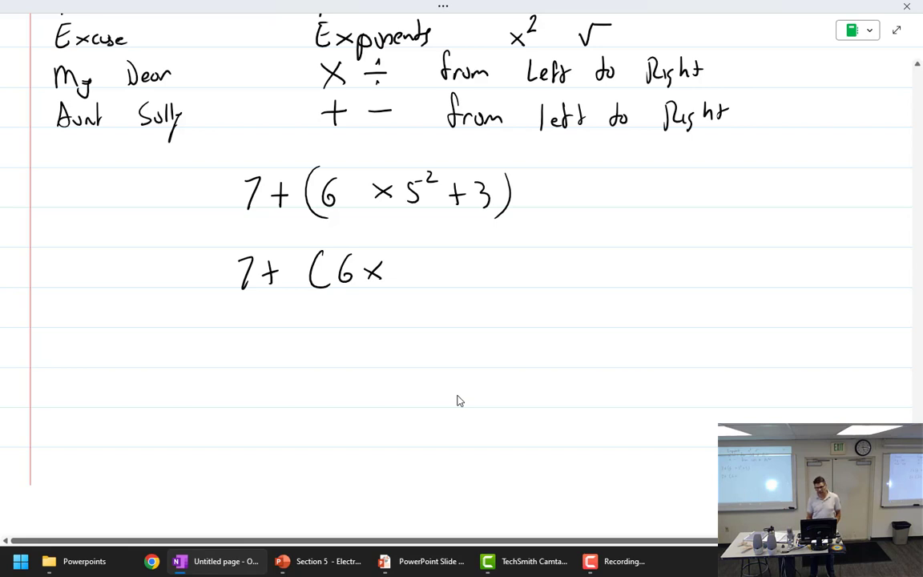
pyautogui.moveTo(402, 263); pyautogui.dragTo(421, 283)
pyautogui.moveTo(427, 264); pyautogui.dragTo(470, 270)
pyautogui.moveTo(461, 264)
pyautogui.mouseDown()
pyautogui.moveTo(460, 281)
pyautogui.moveTo(479, 284)
pyautogui.mouseUp()
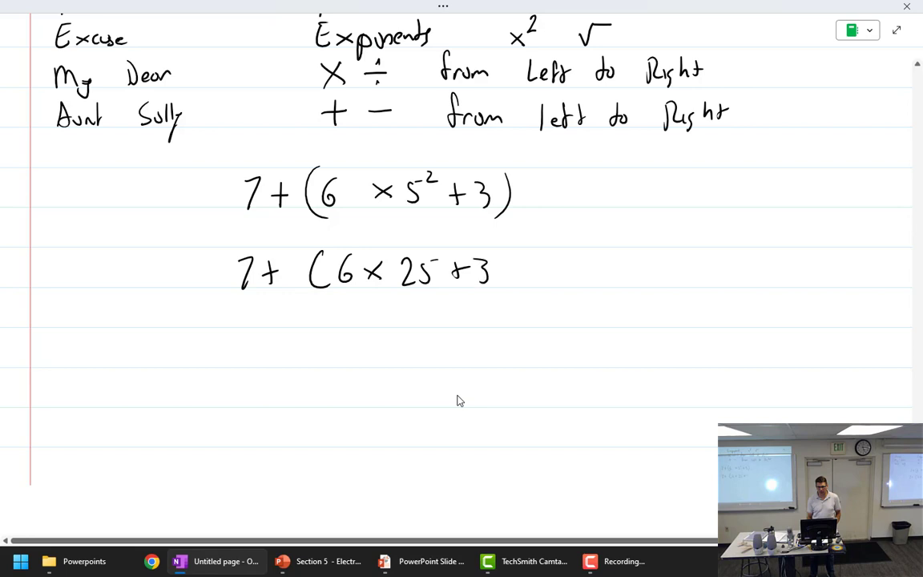
pyautogui.moveTo(503, 242); pyautogui.dragTo(504, 300)
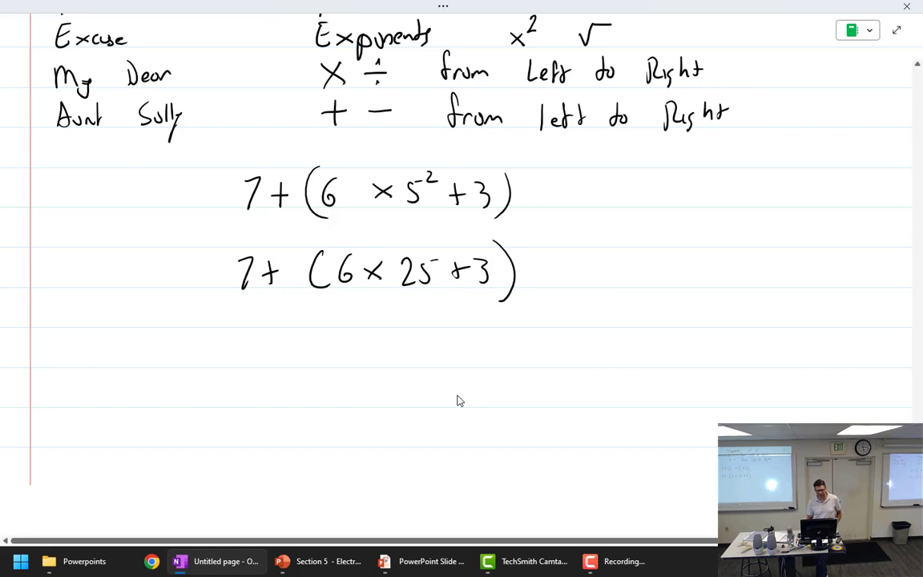
# Step: Write 7 + (150 + 3) on the third line
pyautogui.moveTo(237, 322)
pyautogui.mouseDown()
pyautogui.moveTo(240, 350)
pyautogui.moveTo(276, 336)
pyautogui.mouseUp()
pyautogui.moveTo(267, 327); pyautogui.dragTo(267, 346)
pyautogui.moveTo(316, 320); pyautogui.dragTo(315, 350)
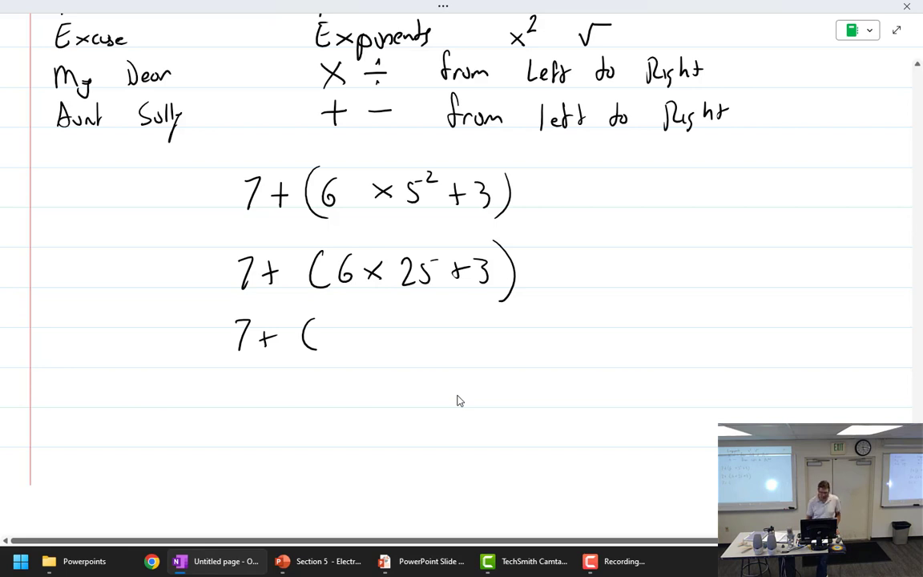
pyautogui.moveTo(342, 319)
pyautogui.mouseDown()
pyautogui.moveTo(341, 342)
pyautogui.moveTo(366, 319)
pyautogui.mouseUp()
pyautogui.moveTo(379, 320); pyautogui.dragTo(416, 340)
pyautogui.moveTo(410, 331); pyautogui.dragTo(437, 340)
pyautogui.moveTo(458, 306); pyautogui.dragTo(465, 347)
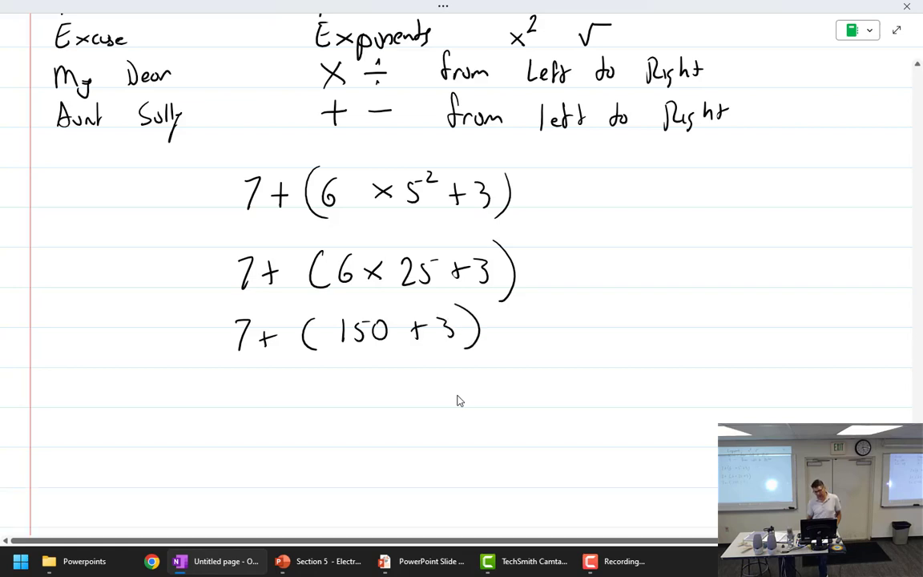
# Step: Write 7 + (153) and then the final result 160
pyautogui.moveTo(245, 390)
pyautogui.mouseDown()
pyautogui.moveTo(247, 408)
pyautogui.moveTo(267, 398)
pyautogui.mouseUp()
pyautogui.moveTo(269, 388); pyautogui.dragTo(270, 407)
pyautogui.moveTo(325, 384); pyautogui.dragTo(320, 408)
pyautogui.moveTo(372, 384)
pyautogui.mouseDown()
pyautogui.moveTo(373, 407)
pyautogui.moveTo(386, 394)
pyautogui.mouseUp()
pyautogui.moveTo(385, 394); pyautogui.dragTo(405, 406)
pyautogui.moveTo(423, 379); pyautogui.dragTo(430, 409)
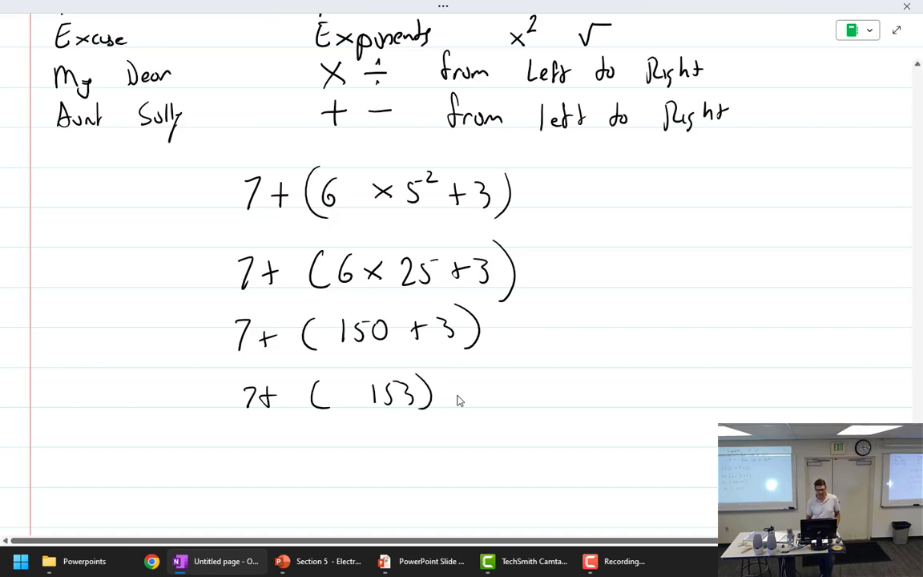
pyautogui.moveTo(325, 443)
pyautogui.mouseDown()
pyautogui.moveTo(323, 469)
pyautogui.moveTo(365, 447)
pyautogui.mouseUp()
pyautogui.scroll(10, 459, 401)
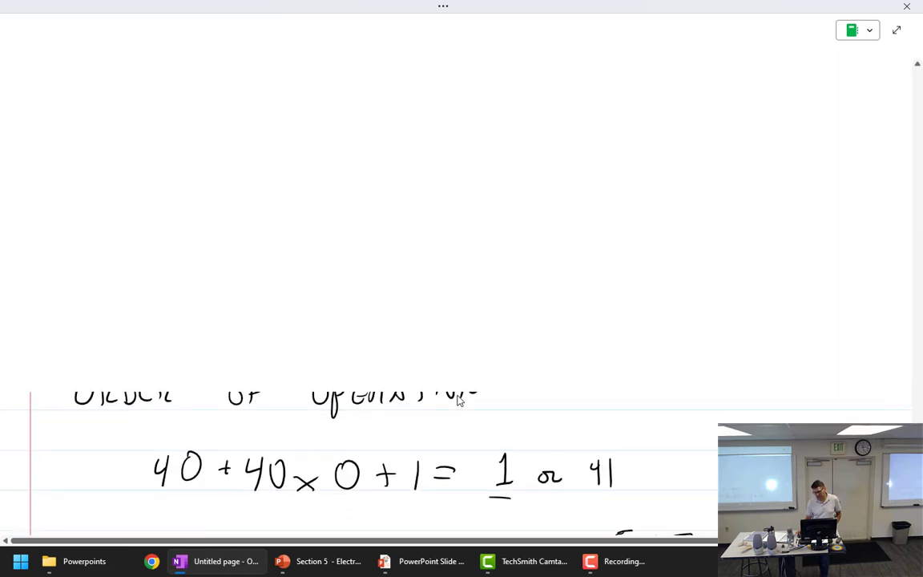
pyautogui.scroll(3, 459, 400)
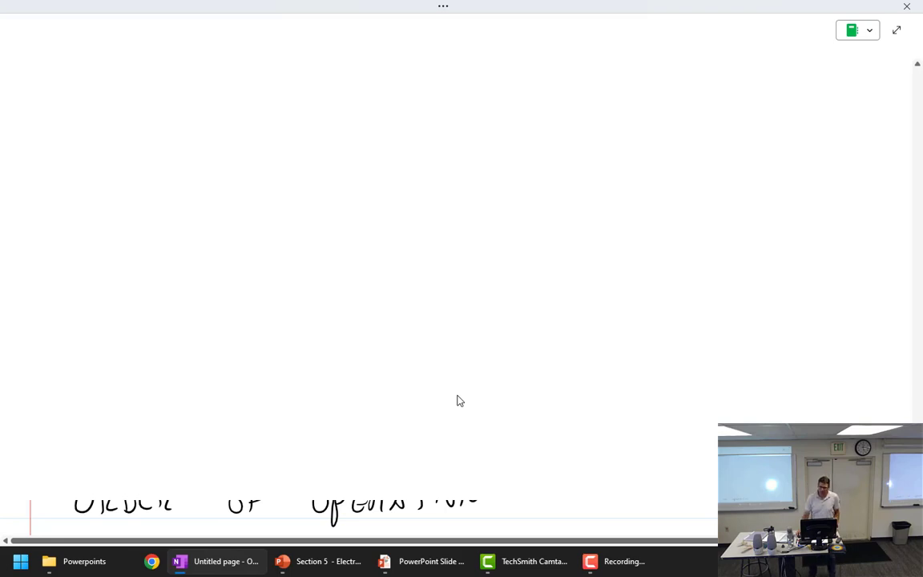
pyautogui.scroll(-12, 458, 401)
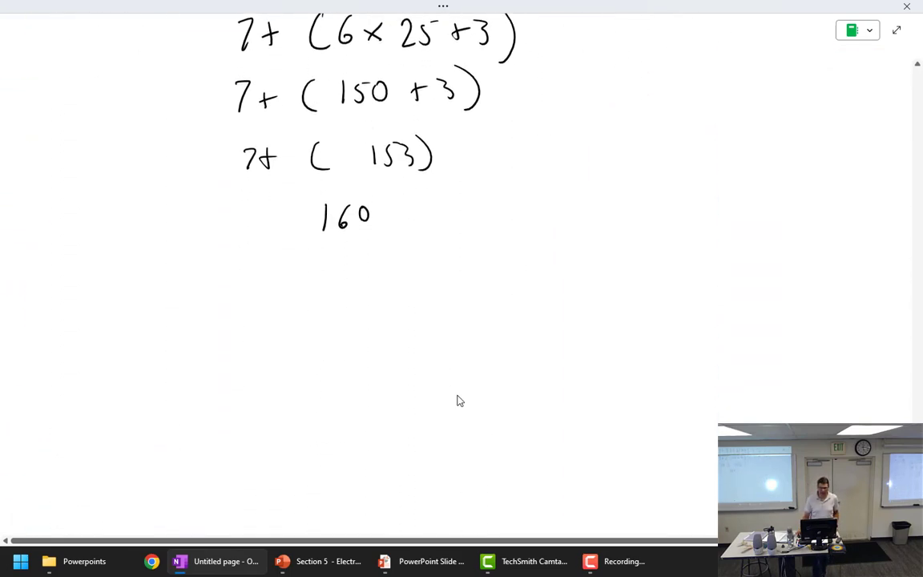
pyautogui.scroll(3, 459, 401)
pyautogui.scroll(-10, 458, 401)
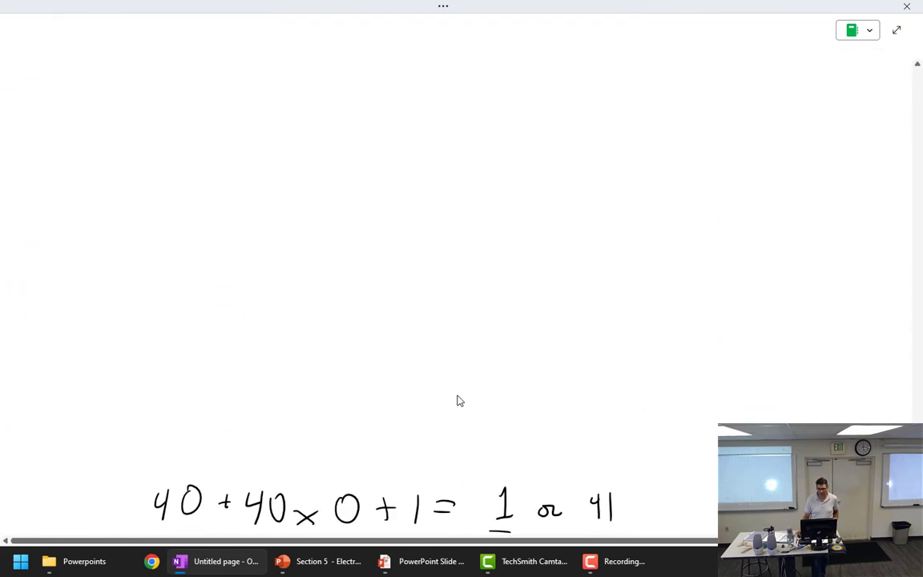
pyautogui.scroll(3, 458, 401)
pyautogui.scroll(-1, 459, 401)
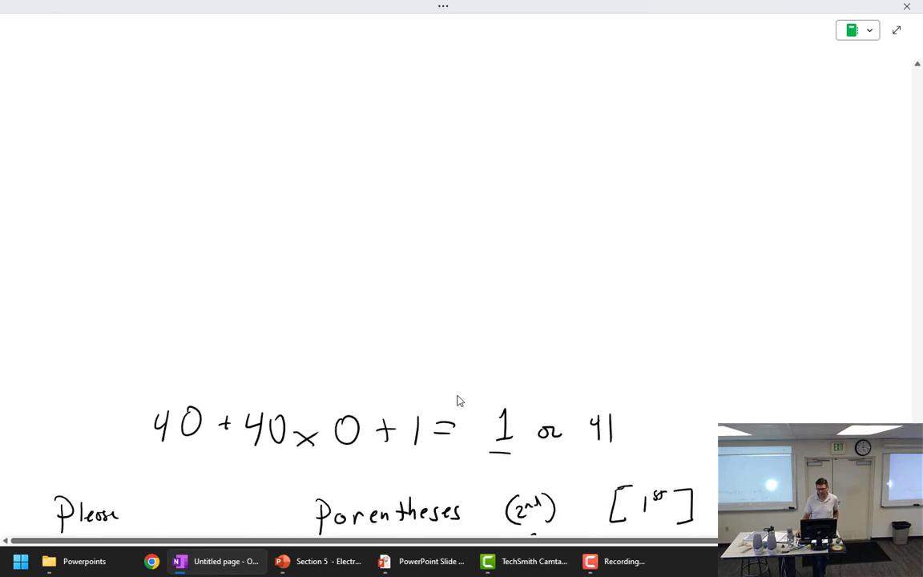
pyautogui.scroll(1, 459, 400)
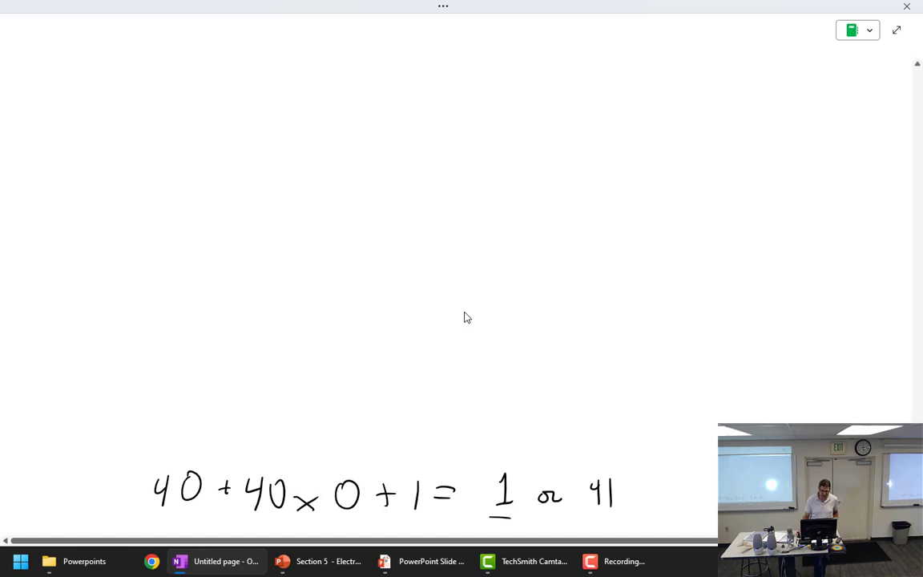
# Step: Minimize OneNote, return to the calculator slide show, and end it, discarding the ink
pyautogui.click(228, 561)
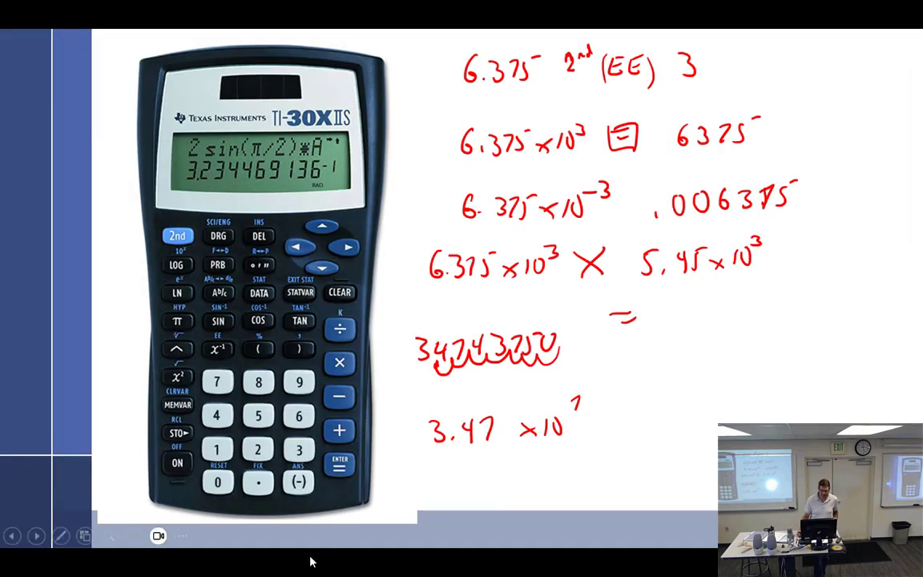
pyautogui.hotkey('alt', 'Tab')
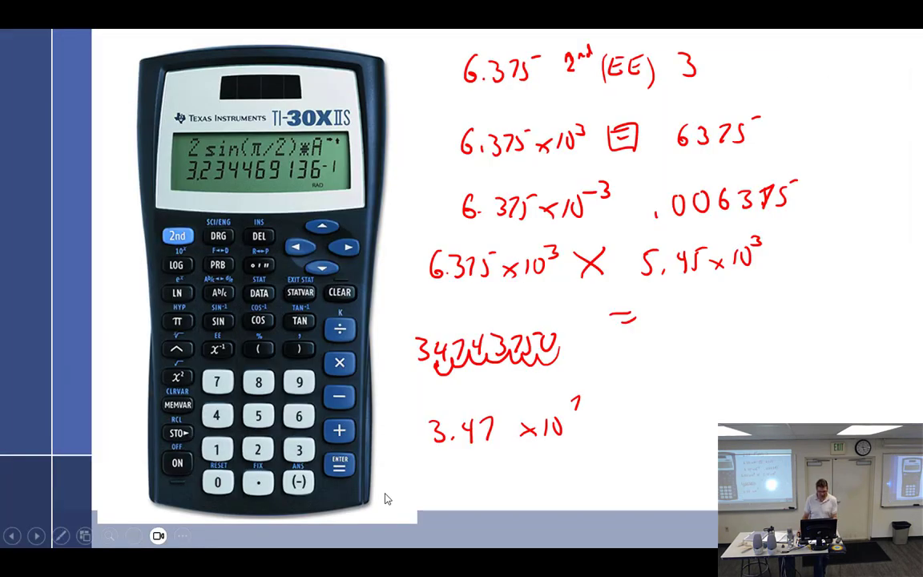
pyautogui.hotkey('alt', 'Tab')
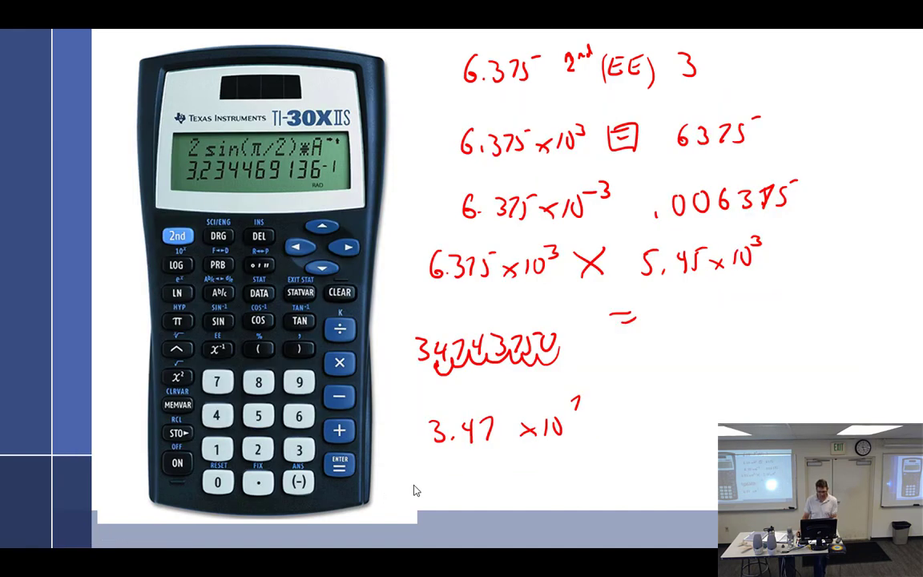
pyautogui.hotkey('alt', 'Tab')
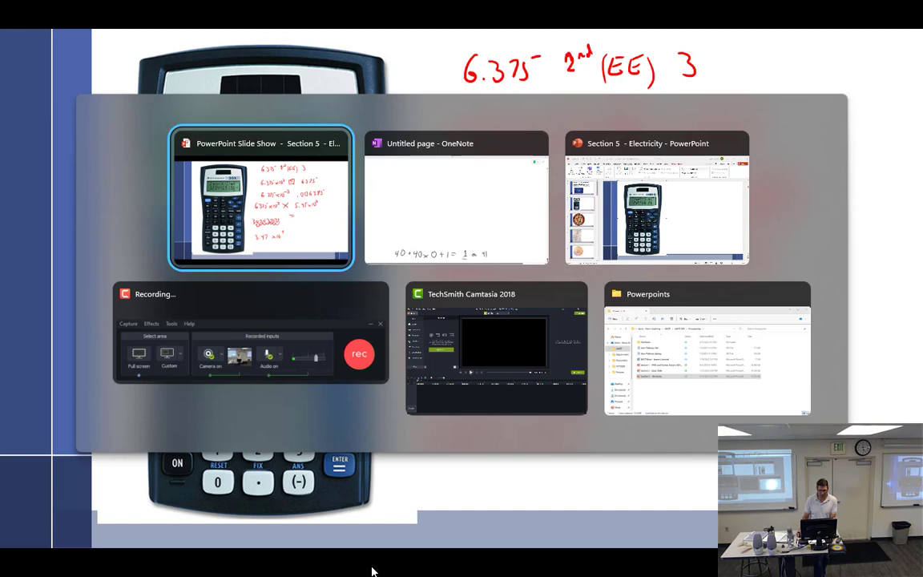
pyautogui.hotkey('alt', 'Tab')
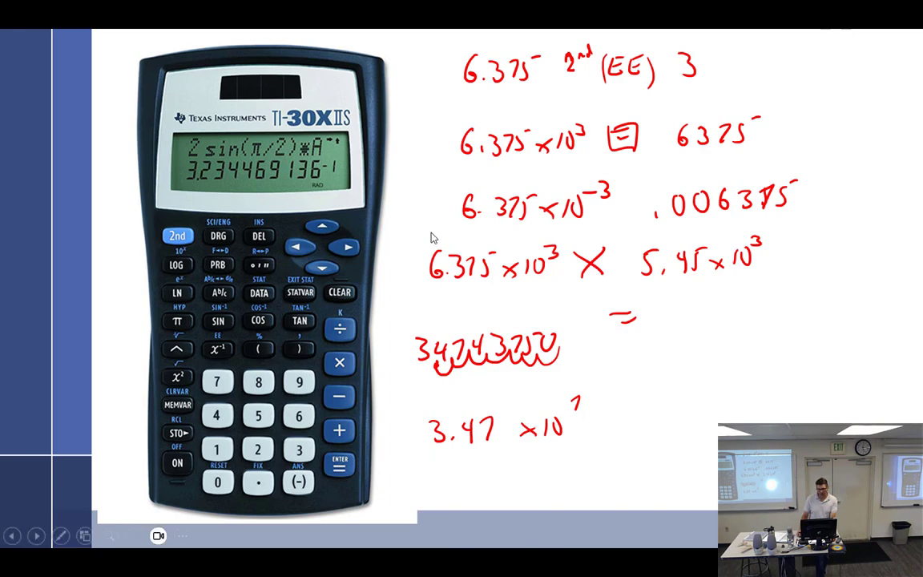
pyautogui.press('Escape')
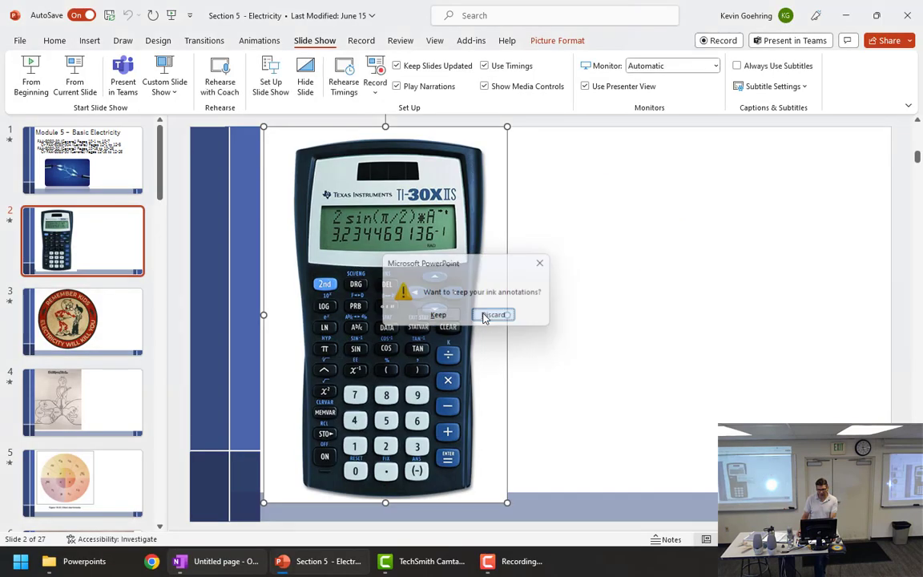
pyautogui.click(491, 315)
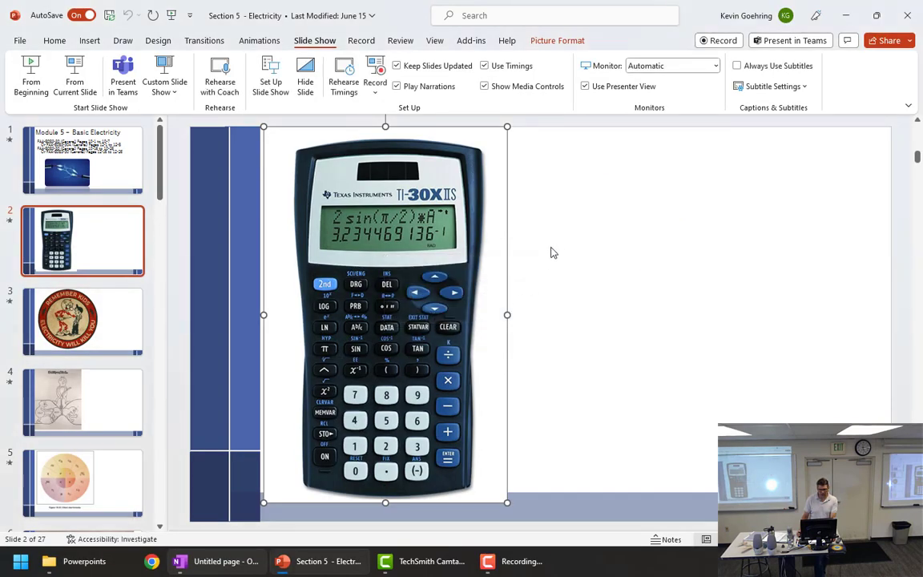
# Step: Switch back to OneNote's Untitled page and scroll below the 160 result
pyautogui.click(224, 564)
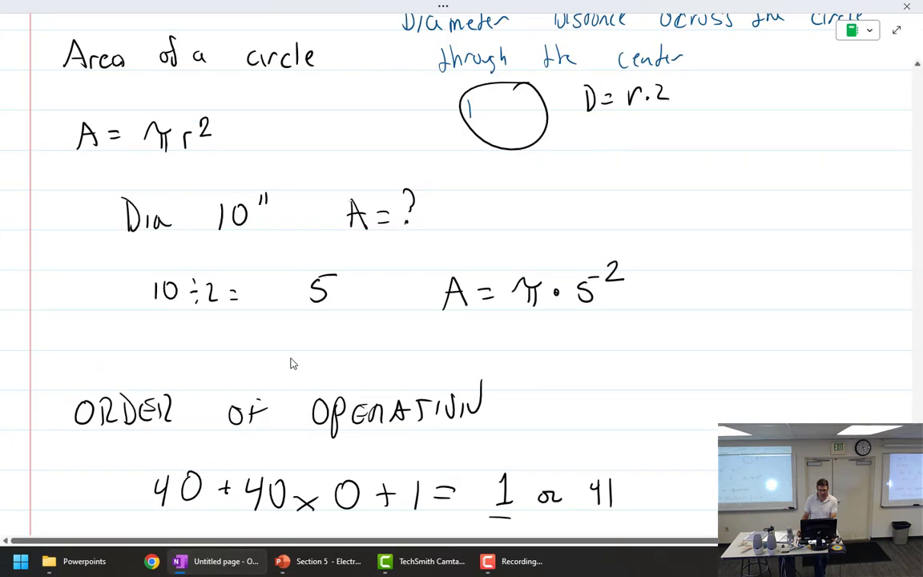
pyautogui.scroll(1, 293, 362)
pyautogui.scroll(-2, 293, 363)
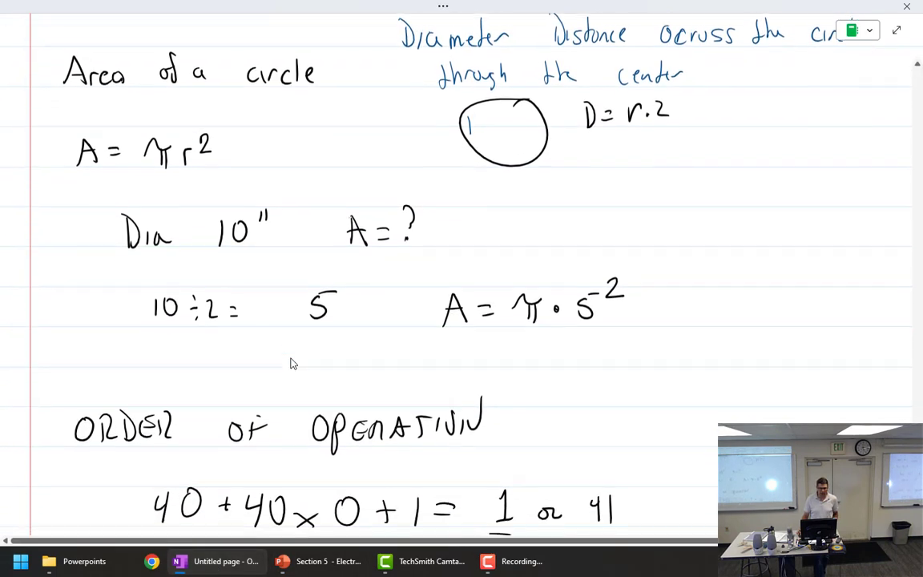
pyautogui.scroll(-6, 293, 363)
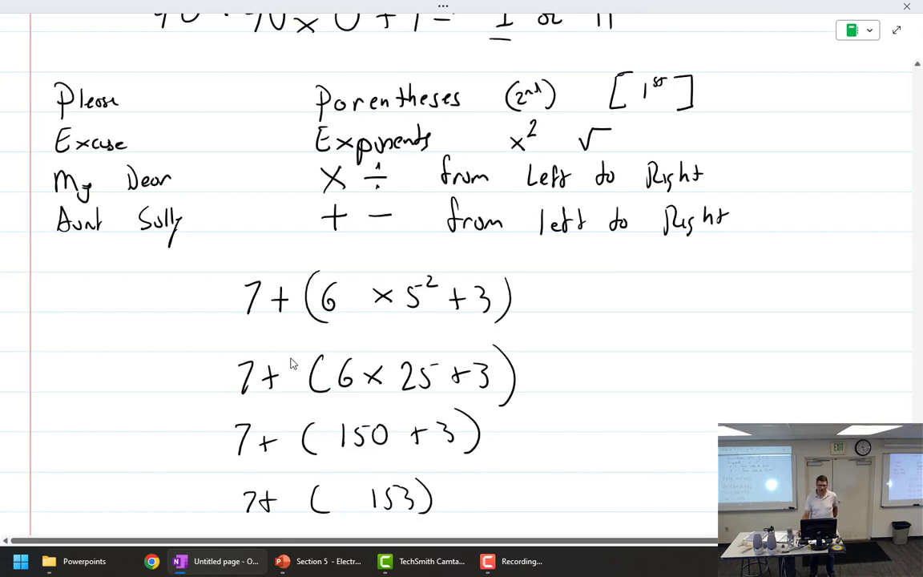
pyautogui.scroll(-10, 293, 363)
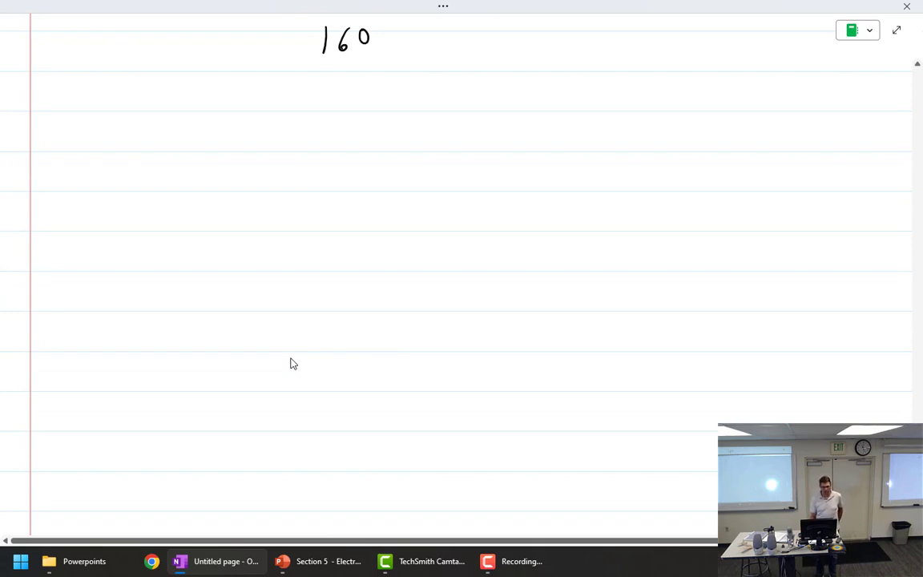
# Step: Write A = πr² with D = 10" and R = 5 beside it
pyautogui.moveTo(94, 153)
pyautogui.mouseDown()
pyautogui.moveTo(104, 126)
pyautogui.moveTo(114, 150)
pyautogui.mouseUp()
pyautogui.moveTo(94, 142); pyautogui.dragTo(116, 139)
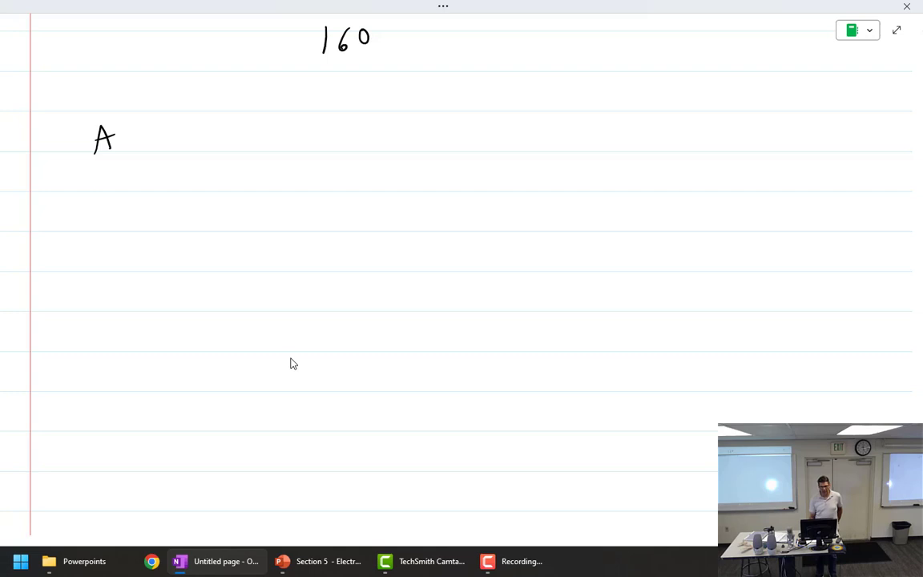
pyautogui.moveTo(277, 120); pyautogui.dragTo(281, 150)
pyautogui.moveTo(355, 126)
pyautogui.mouseDown()
pyautogui.moveTo(352, 149)
pyautogui.moveTo(369, 128)
pyautogui.mouseUp()
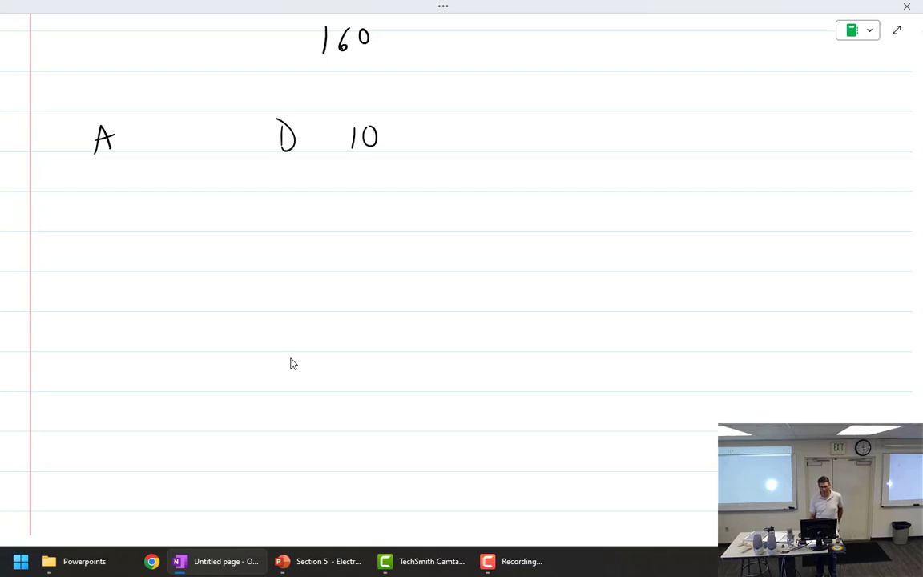
pyautogui.moveTo(120, 133); pyautogui.dragTo(129, 139)
pyautogui.moveTo(136, 130)
pyautogui.mouseDown()
pyautogui.moveTo(152, 126)
pyautogui.moveTo(142, 148)
pyautogui.moveTo(166, 140)
pyautogui.mouseUp()
pyautogui.moveTo(167, 130); pyautogui.dragTo(175, 137)
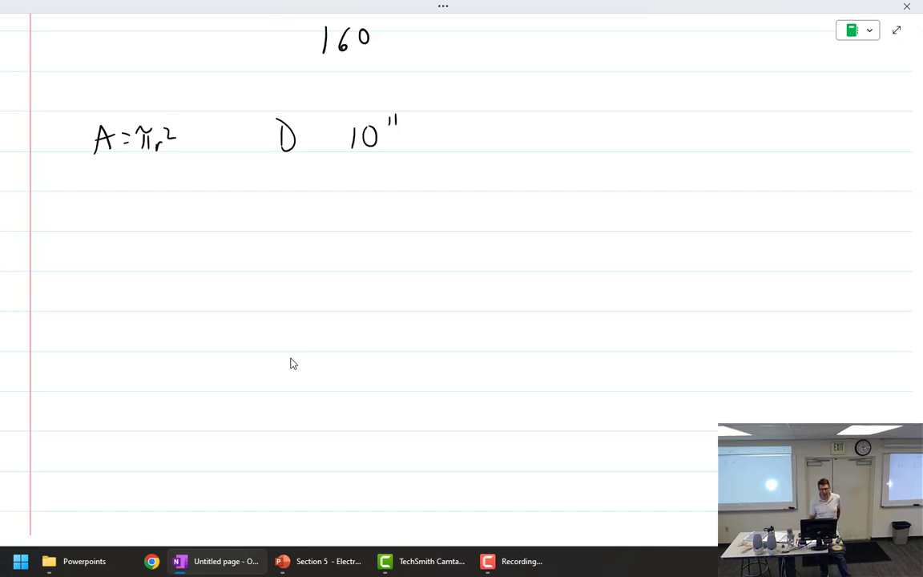
pyautogui.moveTo(285, 172)
pyautogui.mouseDown()
pyautogui.moveTo(285, 196)
pyautogui.moveTo(300, 192)
pyautogui.mouseUp()
pyautogui.moveTo(363, 175); pyautogui.dragTo(359, 191)
pyautogui.moveTo(363, 175); pyautogui.dragTo(373, 174)
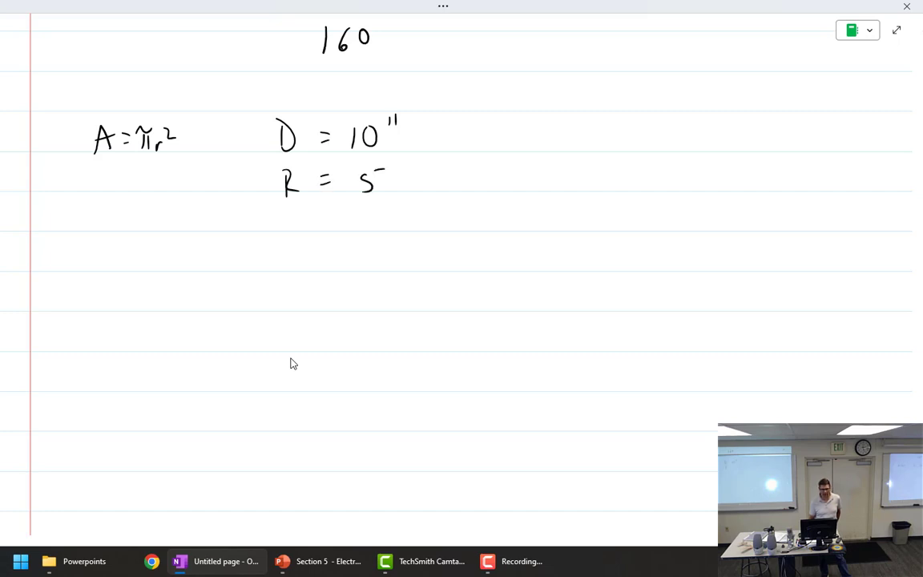
# Step: Substitute the radius: write A = π·5², then A = π·25 below
pyautogui.moveTo(120, 264)
pyautogui.mouseDown()
pyautogui.moveTo(112, 290)
pyautogui.moveTo(132, 291)
pyautogui.mouseUp()
pyautogui.moveTo(115, 279); pyautogui.dragTo(182, 262)
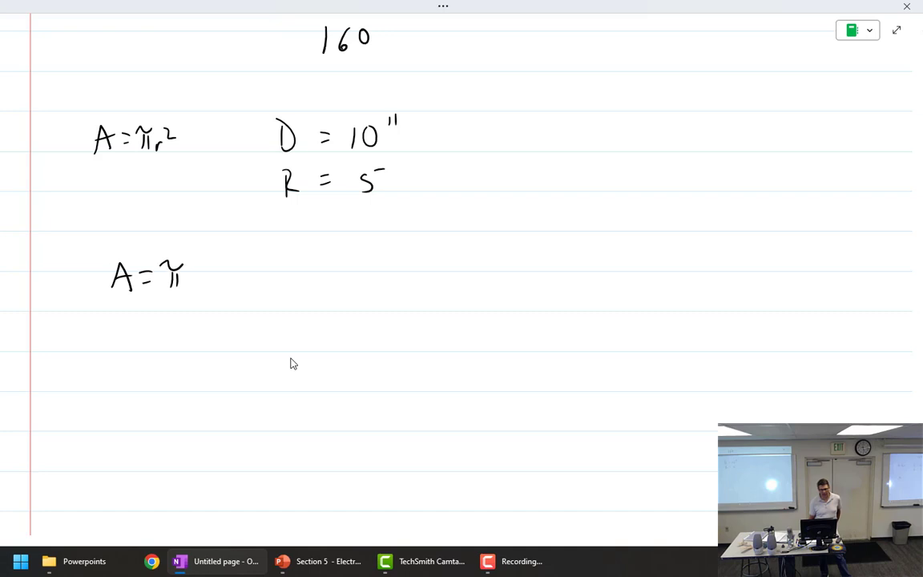
pyautogui.moveTo(205, 270); pyautogui.dragTo(200, 284)
pyautogui.moveTo(211, 264); pyautogui.dragTo(216, 260)
pyautogui.moveTo(225, 255); pyautogui.dragTo(234, 263)
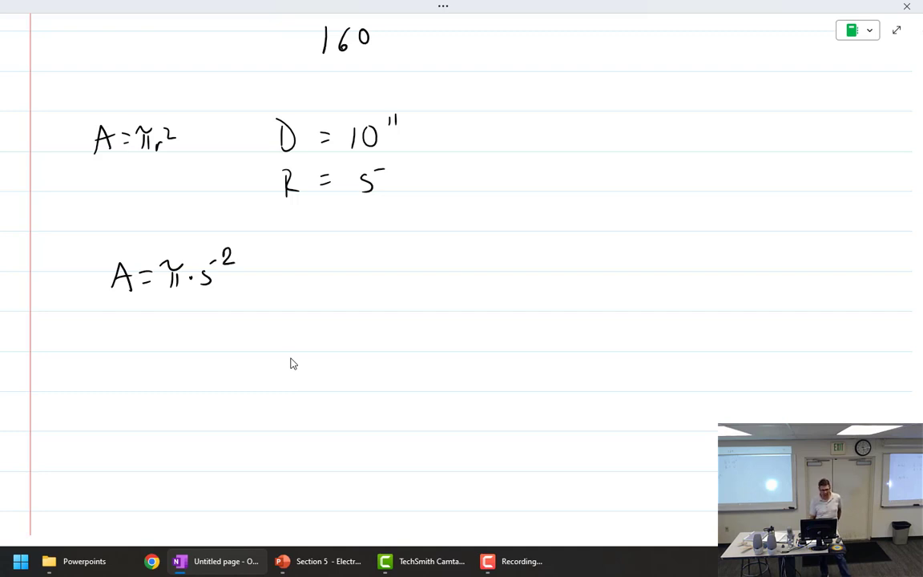
pyautogui.moveTo(114, 372); pyautogui.dragTo(180, 359)
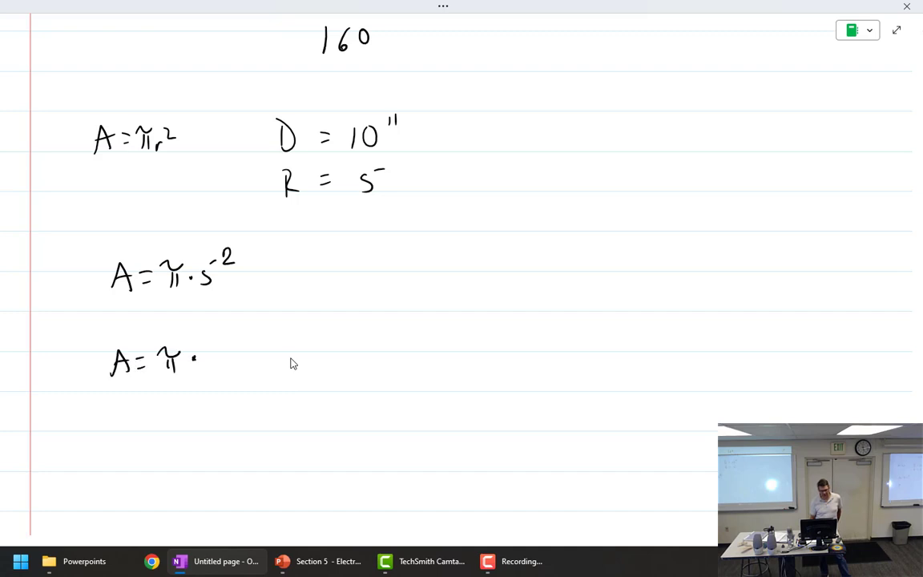
pyautogui.moveTo(207, 350); pyautogui.dragTo(221, 367)
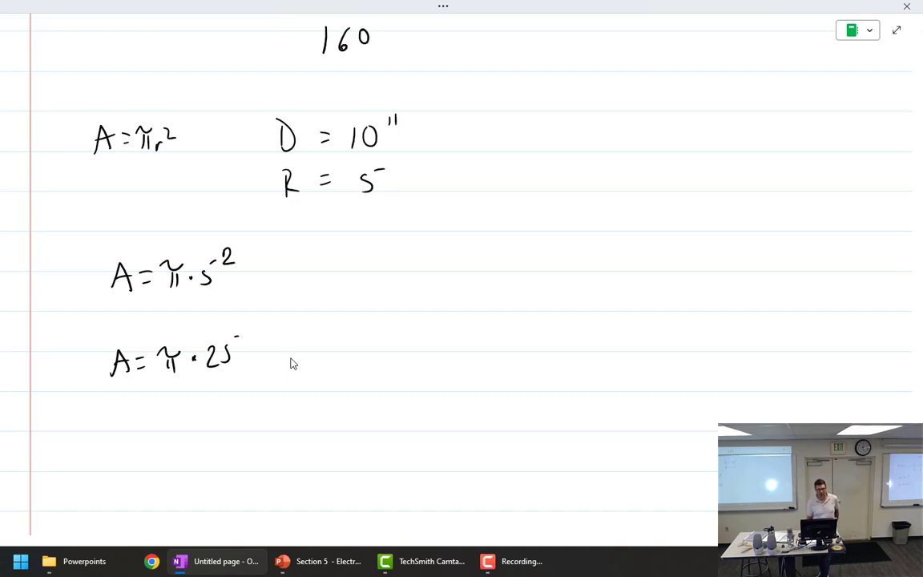
# Step: Note π = 3.14 at the upper right, then bring PowerPoint to the front
pyautogui.moveTo(540, 113)
pyautogui.mouseDown()
pyautogui.moveTo(547, 93)
pyautogui.moveTo(569, 94)
pyautogui.moveTo(565, 118)
pyautogui.moveTo(598, 109)
pyautogui.mouseUp()
pyautogui.moveTo(622, 93)
pyautogui.mouseDown()
pyautogui.moveTo(623, 111)
pyautogui.moveTo(658, 109)
pyautogui.mouseUp()
pyautogui.click(649, 109)
pyautogui.moveTo(671, 86); pyautogui.dragTo(679, 96)
pyautogui.moveTo(675, 80); pyautogui.dragTo(676, 109)
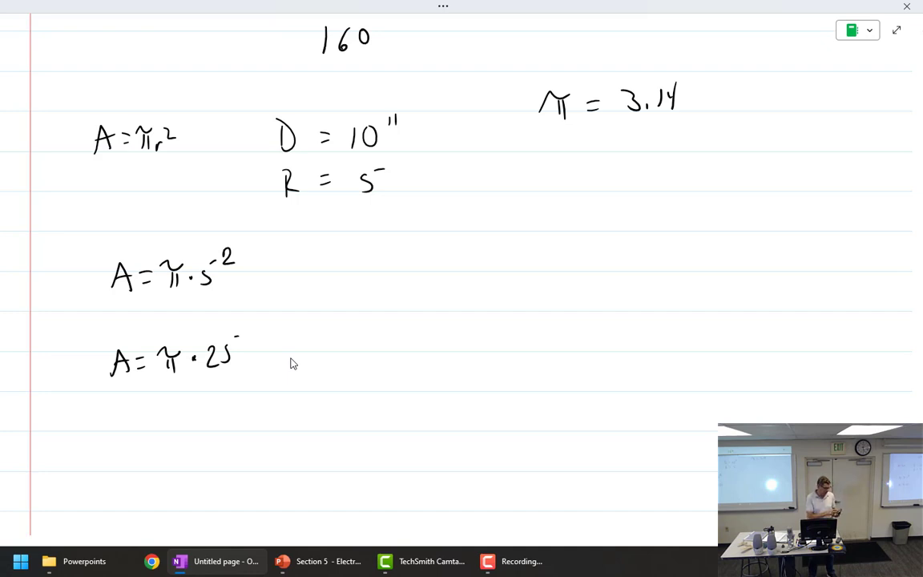
pyautogui.click(313, 563)
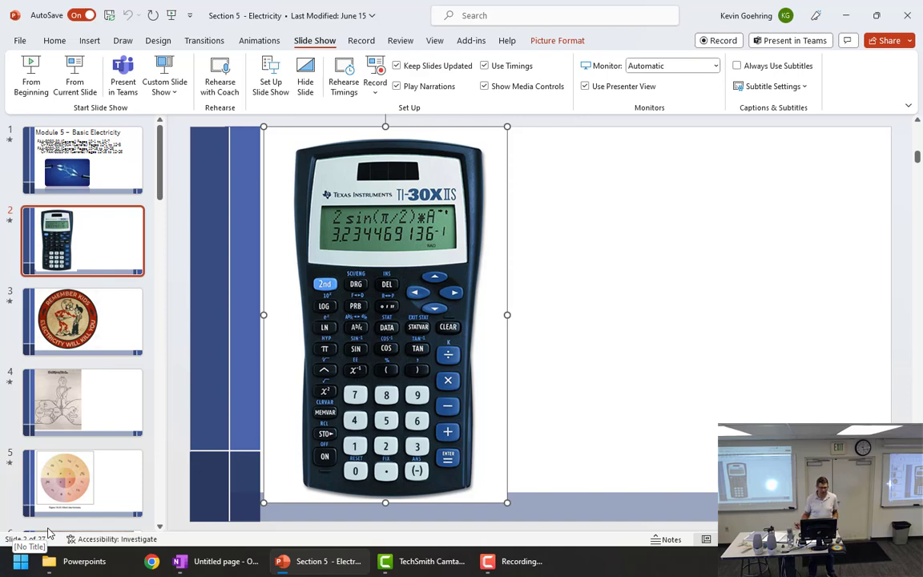
# Step: Switch from PowerPoint back to the OneNote circle-area working page
pyautogui.click(212, 564)
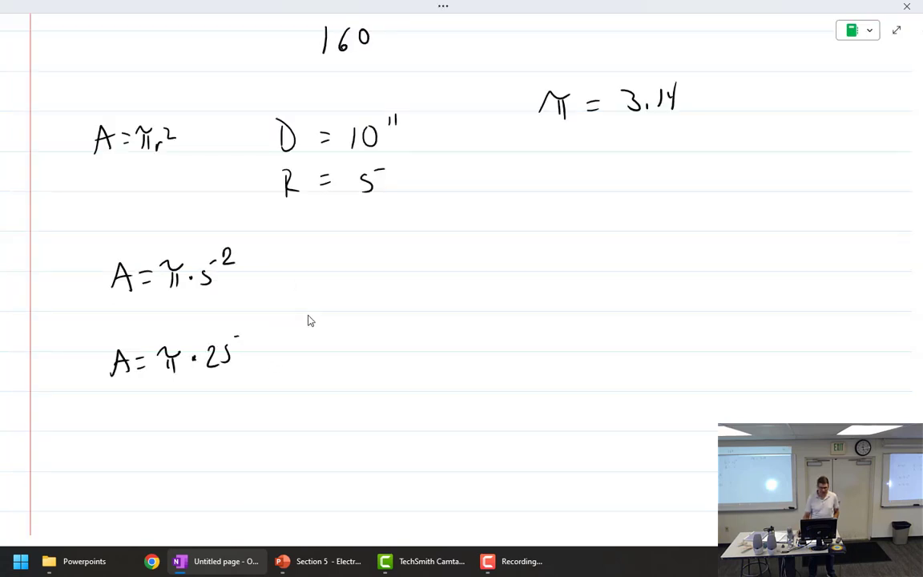
# Step: Write the area 78.54 beside A = π·25 and scroll down to blank lines
pyautogui.moveTo(330, 337)
pyautogui.mouseDown()
pyautogui.moveTo(335, 358)
pyautogui.moveTo(367, 356)
pyautogui.mouseUp()
pyautogui.moveTo(413, 321)
pyautogui.mouseDown()
pyautogui.moveTo(411, 342)
pyautogui.moveTo(425, 318)
pyautogui.moveTo(437, 330)
pyautogui.mouseUp()
pyautogui.moveTo(440, 307); pyautogui.dragTo(441, 343)
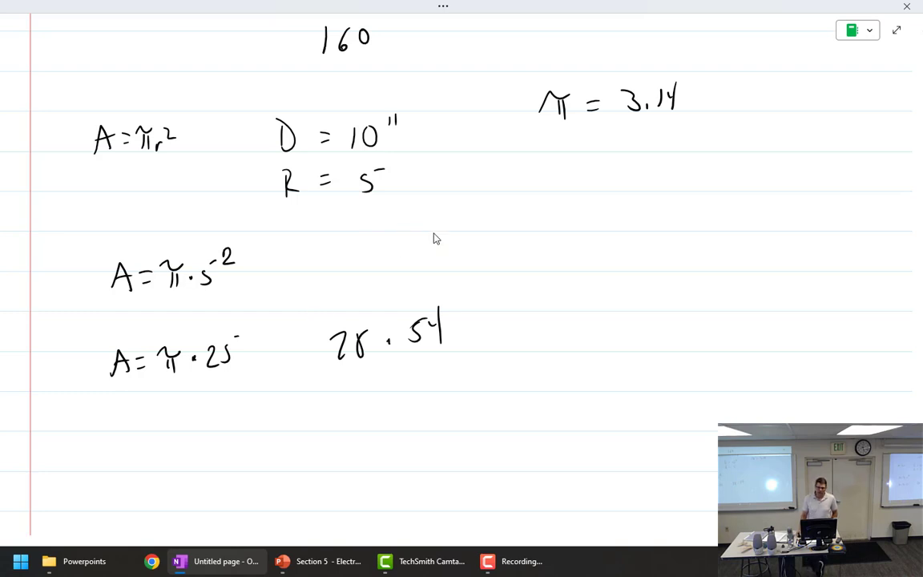
pyautogui.scroll(-1, 598, 311)
pyautogui.scroll(-3, 598, 312)
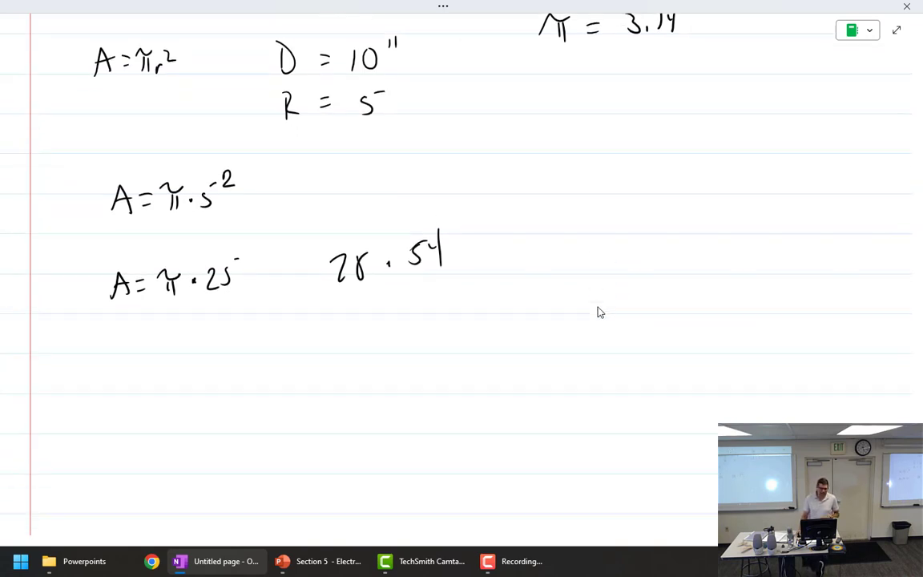
pyautogui.scroll(-4, 599, 312)
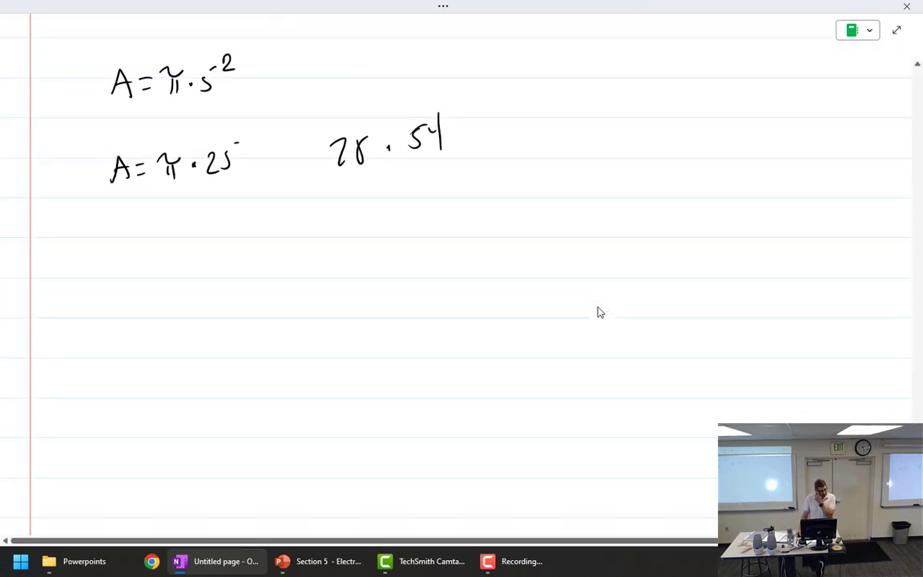
pyautogui.scroll(-1, 600, 311)
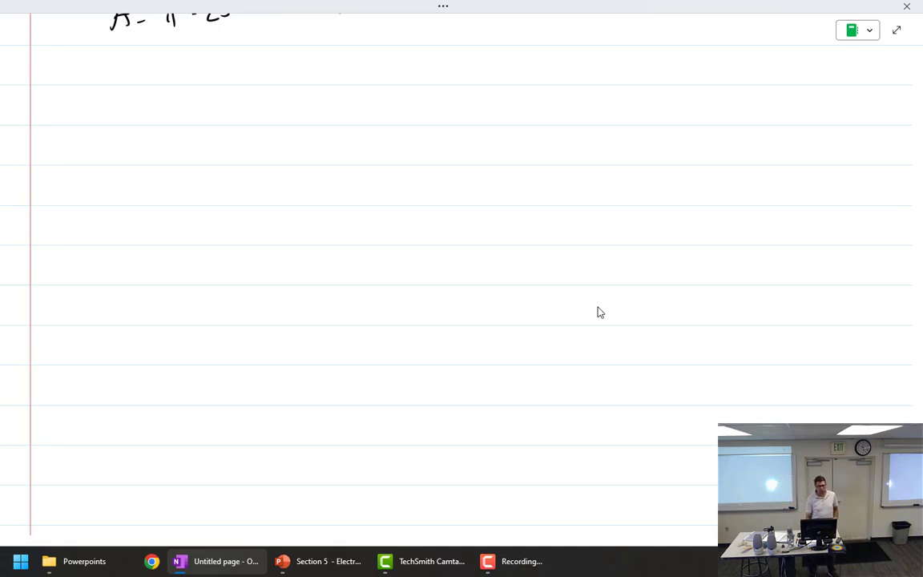
# Step: Handwrite Bore of 5" and Stroke of 4" on the blank lines
pyautogui.moveTo(113, 96)
pyautogui.mouseDown()
pyautogui.moveTo(113, 120)
pyautogui.moveTo(152, 121)
pyautogui.moveTo(159, 96)
pyautogui.mouseUp()
pyautogui.moveTo(234, 106); pyautogui.dragTo(241, 123)
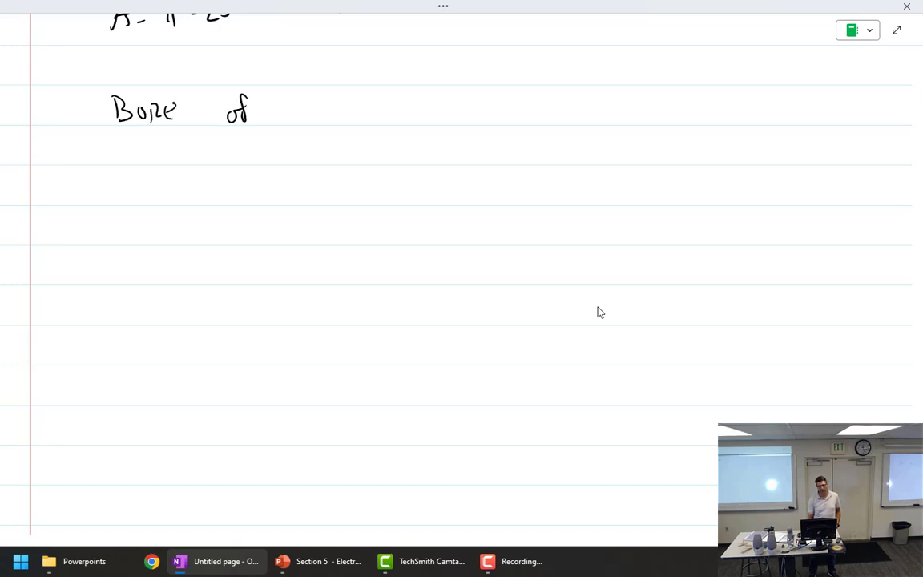
pyautogui.moveTo(316, 99); pyautogui.dragTo(310, 121)
pyautogui.moveTo(322, 97); pyautogui.dragTo(340, 99)
pyautogui.moveTo(346, 89); pyautogui.dragTo(346, 99)
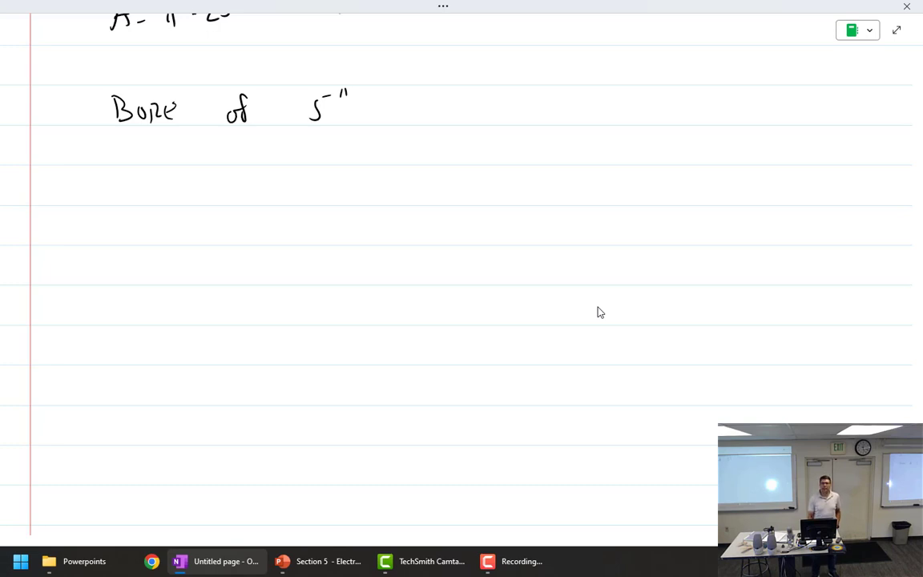
pyautogui.moveTo(126, 142)
pyautogui.mouseDown()
pyautogui.moveTo(118, 162)
pyautogui.moveTo(225, 149)
pyautogui.mouseUp()
pyautogui.moveTo(238, 142); pyautogui.dragTo(231, 160)
pyautogui.moveTo(319, 130); pyautogui.dragTo(330, 144)
pyautogui.moveTo(326, 131)
pyautogui.mouseDown()
pyautogui.moveTo(327, 154)
pyautogui.moveTo(344, 138)
pyautogui.mouseUp()
pyautogui.moveTo(351, 127); pyautogui.dragTo(350, 136)
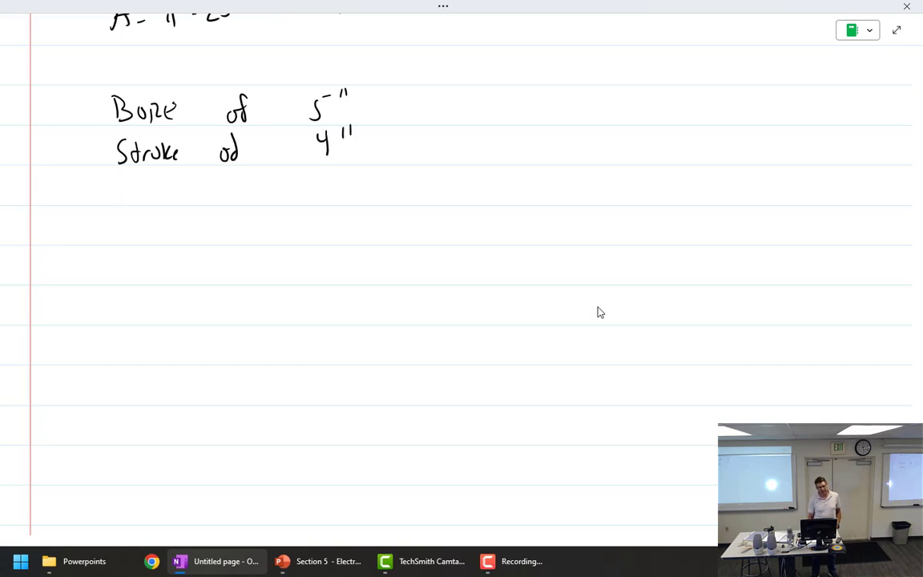
# Step: Write 6 cylinders below the stroke, then the heading Displacement
pyautogui.moveTo(146, 171)
pyautogui.mouseDown()
pyautogui.moveTo(141, 192)
pyautogui.moveTo(202, 209)
pyautogui.mouseUp()
pyautogui.moveTo(214, 183)
pyautogui.mouseDown()
pyautogui.moveTo(212, 203)
pyautogui.moveTo(263, 204)
pyautogui.mouseUp()
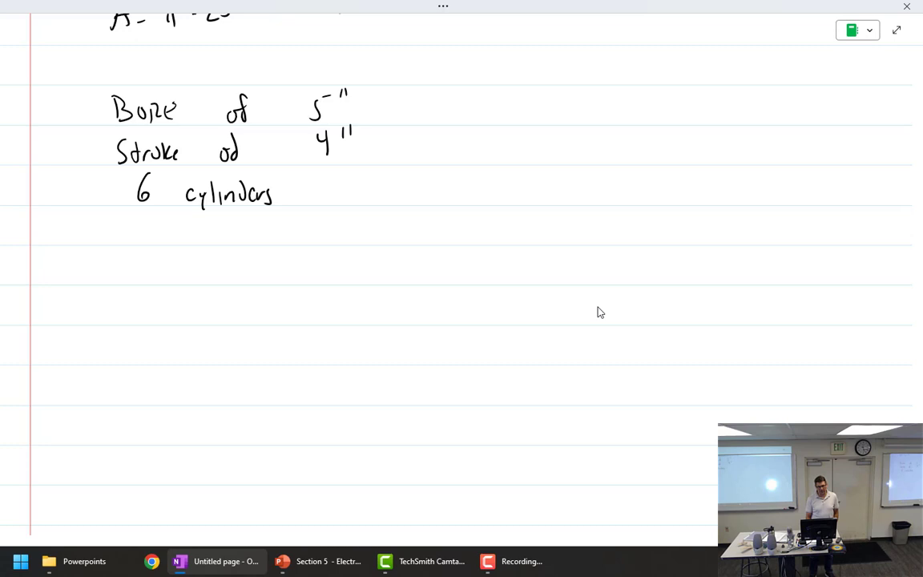
pyautogui.moveTo(145, 262); pyautogui.dragTo(145, 281)
pyautogui.moveTo(145, 263)
pyautogui.mouseDown()
pyautogui.moveTo(160, 279)
pyautogui.moveTo(190, 279)
pyautogui.mouseUp()
pyautogui.moveTo(199, 271); pyautogui.dragTo(204, 279)
pyautogui.moveTo(211, 275); pyautogui.dragTo(249, 278)
pyautogui.moveTo(250, 278); pyautogui.dragTo(263, 279)
pyautogui.moveTo(255, 269); pyautogui.dragTo(274, 263)
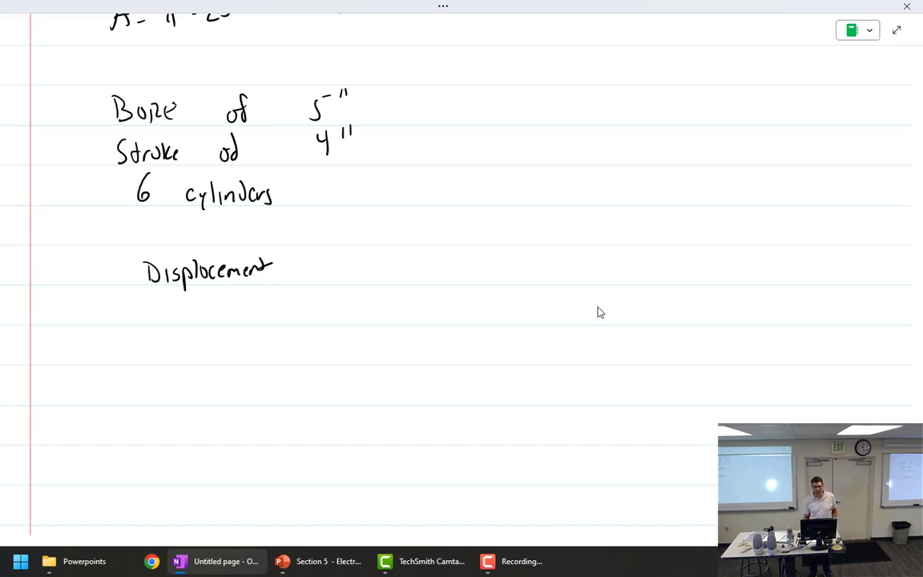
# Step: Write the formula A = πr² to the right of the bore line
pyautogui.moveTo(488, 98)
pyautogui.mouseDown()
pyautogui.moveTo(481, 126)
pyautogui.moveTo(498, 125)
pyautogui.mouseUp()
pyautogui.moveTo(483, 115); pyautogui.dragTo(523, 107)
pyautogui.moveTo(509, 117)
pyautogui.mouseDown()
pyautogui.moveTo(574, 98)
pyautogui.moveTo(561, 121)
pyautogui.moveTo(569, 120)
pyautogui.mouseUp()
pyautogui.moveTo(584, 123)
pyautogui.mouseDown()
pyautogui.moveTo(591, 110)
pyautogui.moveTo(611, 112)
pyautogui.mouseUp()
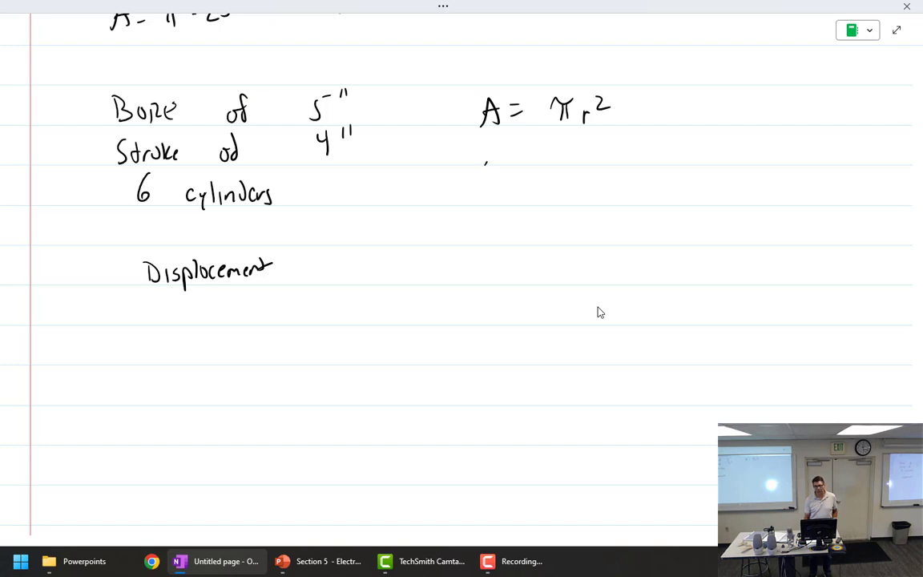
# Step: Write A = π2.5² on a second line under the area formula
pyautogui.moveTo(486, 163); pyautogui.dragTo(502, 164)
pyautogui.moveTo(489, 155); pyautogui.dragTo(501, 155)
pyautogui.moveTo(548, 148); pyautogui.dragTo(569, 145)
pyautogui.moveTo(559, 147)
pyautogui.mouseDown()
pyautogui.moveTo(559, 164)
pyautogui.moveTo(607, 160)
pyautogui.moveTo(633, 132)
pyautogui.moveTo(639, 142)
pyautogui.mouseUp()
pyautogui.click(603, 159)
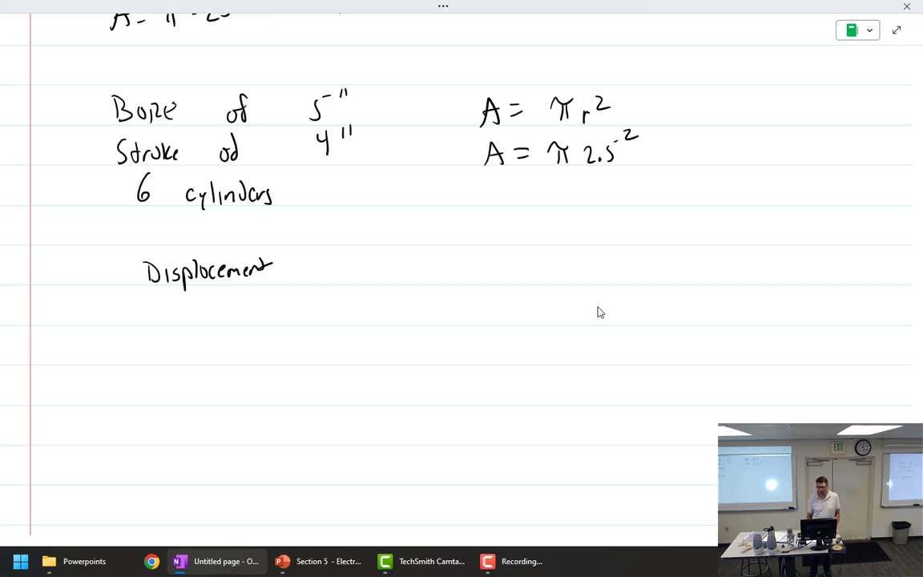
# Step: Write π · 6.25, then the result A = 19.63 in²
pyautogui.moveTo(551, 178)
pyautogui.mouseDown()
pyautogui.moveTo(549, 190)
pyautogui.moveTo(567, 178)
pyautogui.mouseUp()
pyautogui.moveTo(561, 180)
pyautogui.mouseDown()
pyautogui.moveTo(563, 193)
pyautogui.moveTo(632, 200)
pyautogui.mouseUp()
pyautogui.moveTo(638, 185); pyautogui.dragTo(642, 182)
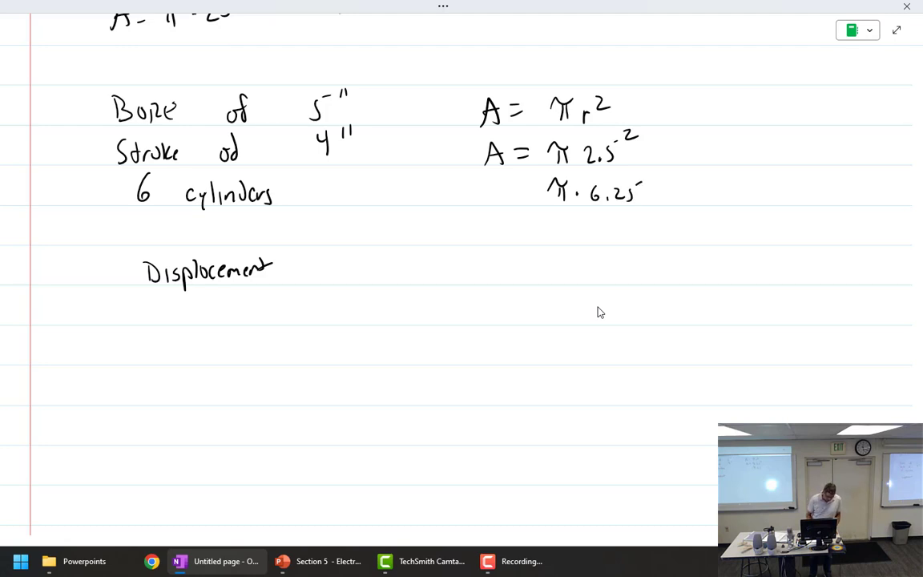
pyautogui.moveTo(491, 254)
pyautogui.mouseDown()
pyautogui.moveTo(501, 228)
pyautogui.moveTo(510, 252)
pyautogui.mouseUp()
pyautogui.moveTo(495, 242); pyautogui.dragTo(533, 241)
pyautogui.moveTo(560, 225)
pyautogui.mouseDown()
pyautogui.moveTo(559, 242)
pyautogui.moveTo(672, 241)
pyautogui.mouseUp()
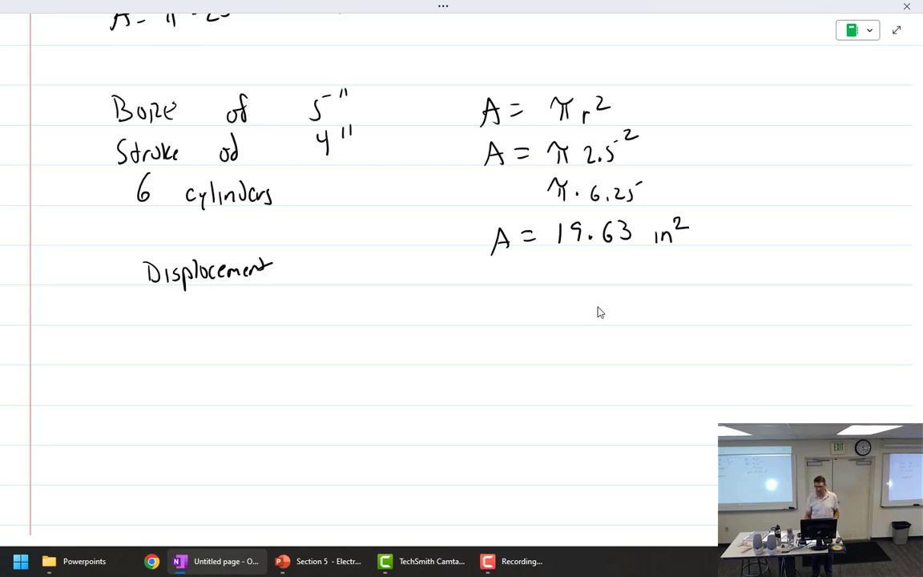
# Step: Write × 4 giving 78.54, and begin the 471.2 total below
pyautogui.moveTo(551, 266)
pyautogui.mouseDown()
pyautogui.moveTo(566, 276)
pyautogui.moveTo(551, 277)
pyautogui.mouseUp()
pyautogui.moveTo(578, 258); pyautogui.dragTo(586, 284)
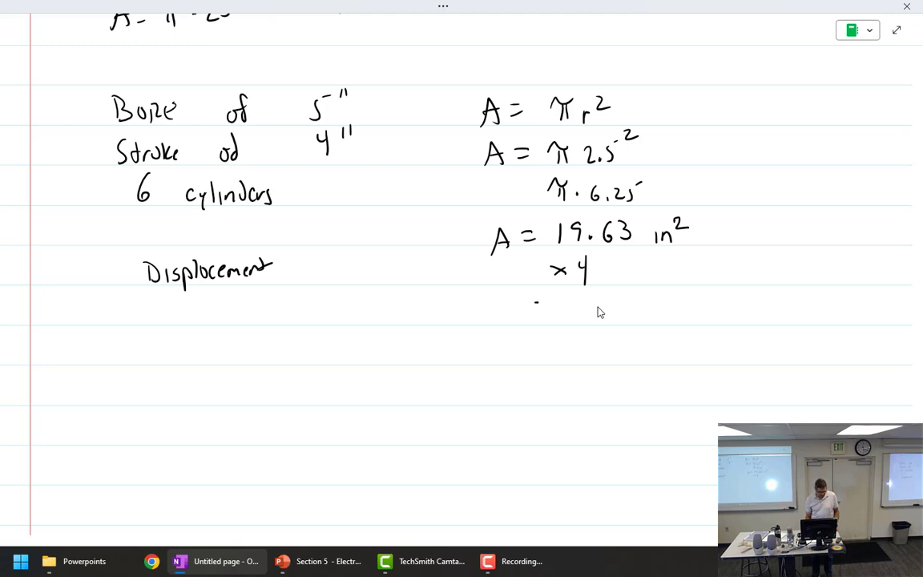
pyautogui.moveTo(536, 302)
pyautogui.mouseDown()
pyautogui.moveTo(539, 321)
pyautogui.moveTo(568, 297)
pyautogui.mouseUp()
pyautogui.click(583, 310)
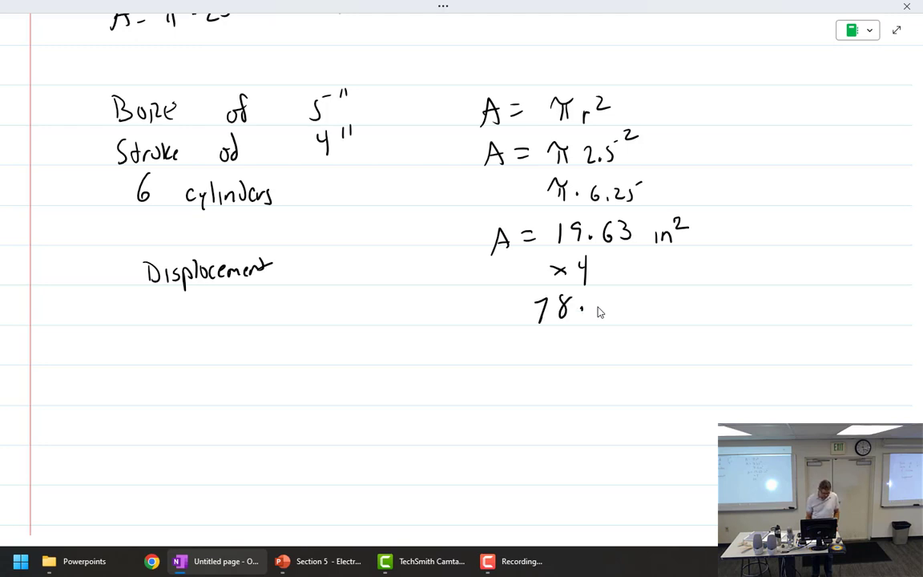
pyautogui.moveTo(603, 298); pyautogui.dragTo(598, 318)
pyautogui.moveTo(609, 296)
pyautogui.mouseDown()
pyautogui.moveTo(634, 302)
pyautogui.moveTo(634, 318)
pyautogui.mouseUp()
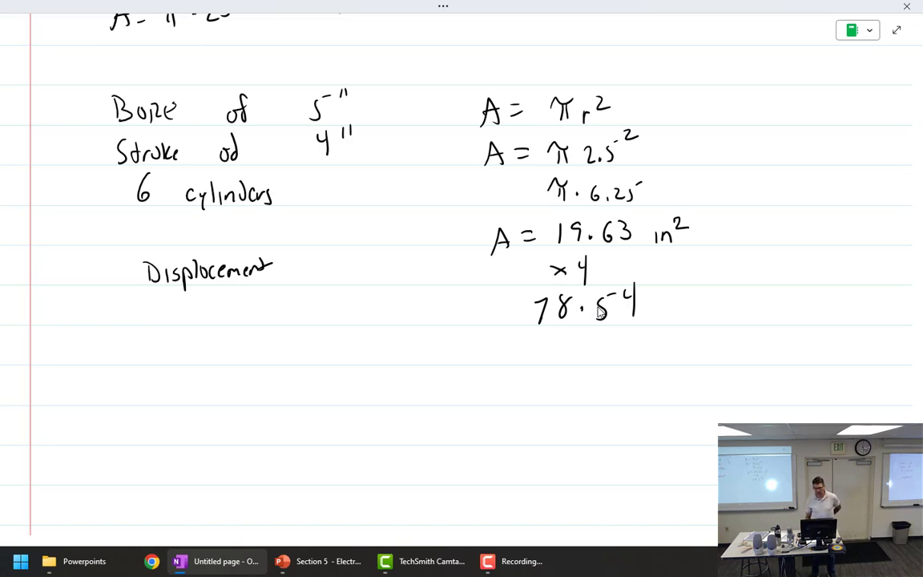
pyautogui.moveTo(495, 370)
pyautogui.mouseDown()
pyautogui.moveTo(497, 398)
pyautogui.moveTo(515, 399)
pyautogui.moveTo(542, 375)
pyautogui.moveTo(545, 394)
pyautogui.moveTo(594, 392)
pyautogui.mouseUp()
pyautogui.click(554, 389)
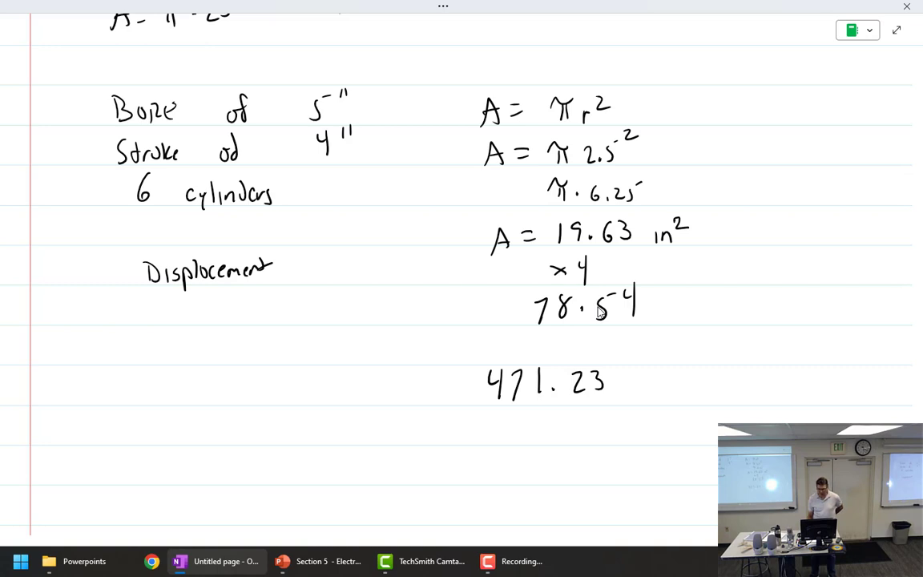
# Step: Complete the total as 471.239 and label it cubic inches
pyautogui.moveTo(622, 372); pyautogui.dragTo(620, 391)
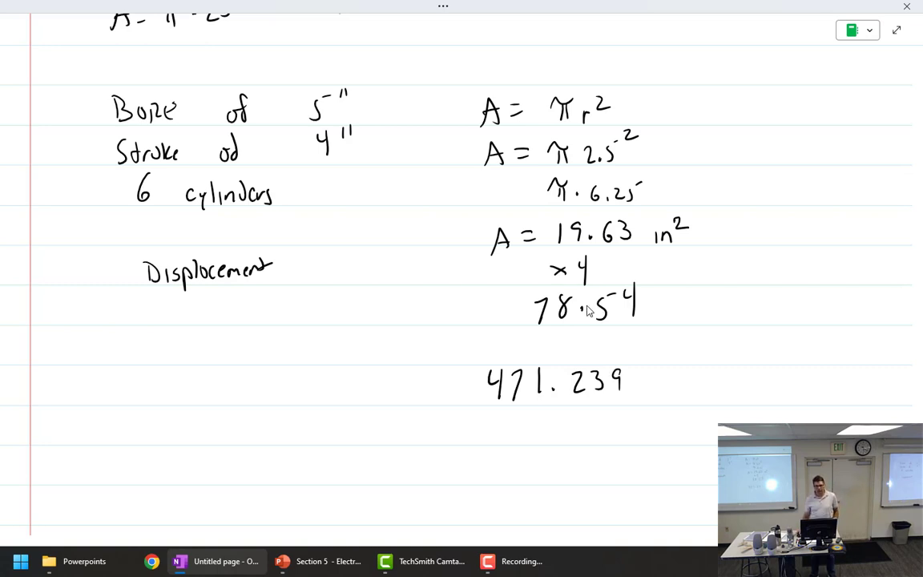
pyautogui.scroll(-3, 621, 307)
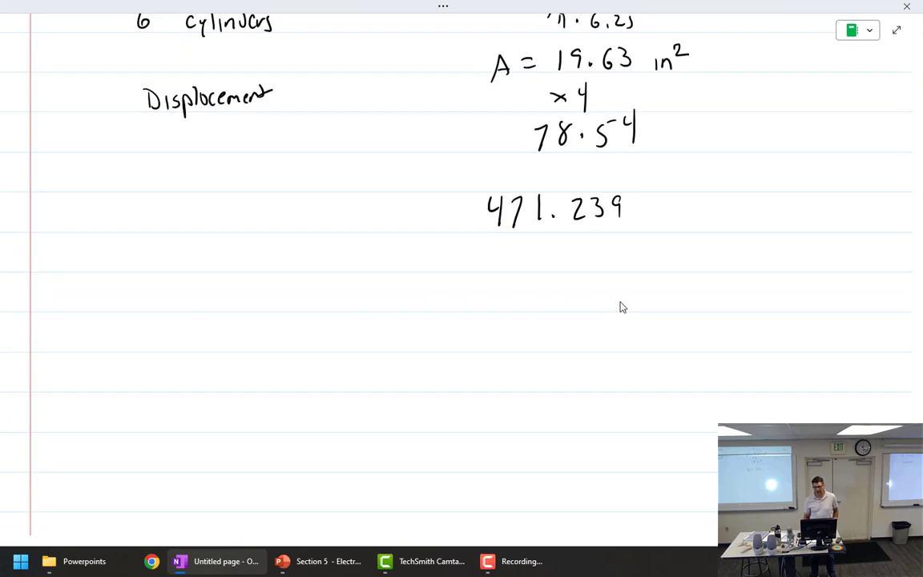
pyautogui.moveTo(675, 214)
pyautogui.mouseDown()
pyautogui.moveTo(674, 223)
pyautogui.moveTo(686, 213)
pyautogui.moveTo(696, 224)
pyautogui.moveTo(777, 224)
pyautogui.mouseUp()
pyautogui.moveTo(784, 210); pyautogui.dragTo(793, 224)
pyautogui.moveTo(799, 213); pyautogui.dragTo(796, 224)
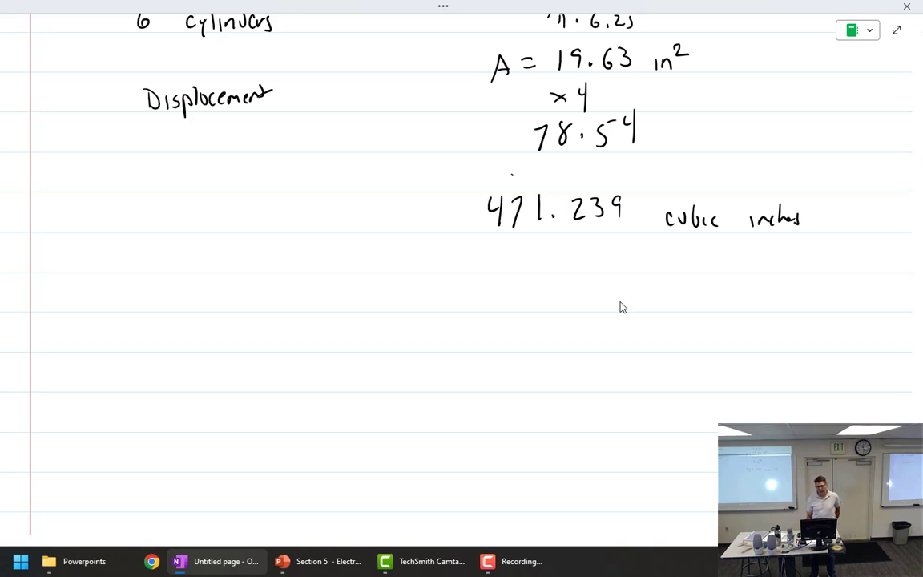
# Step: Write the rounded line 0-470 in cubic beneath the total
pyautogui.moveTo(513, 174); pyautogui.dragTo(476, 198)
pyautogui.moveTo(523, 251)
pyautogui.mouseDown()
pyautogui.moveTo(520, 260)
pyautogui.moveTo(534, 260)
pyautogui.mouseUp()
pyautogui.moveTo(530, 249); pyautogui.dragTo(529, 272)
pyautogui.moveTo(537, 251)
pyautogui.mouseDown()
pyautogui.moveTo(543, 273)
pyautogui.moveTo(561, 248)
pyautogui.mouseUp()
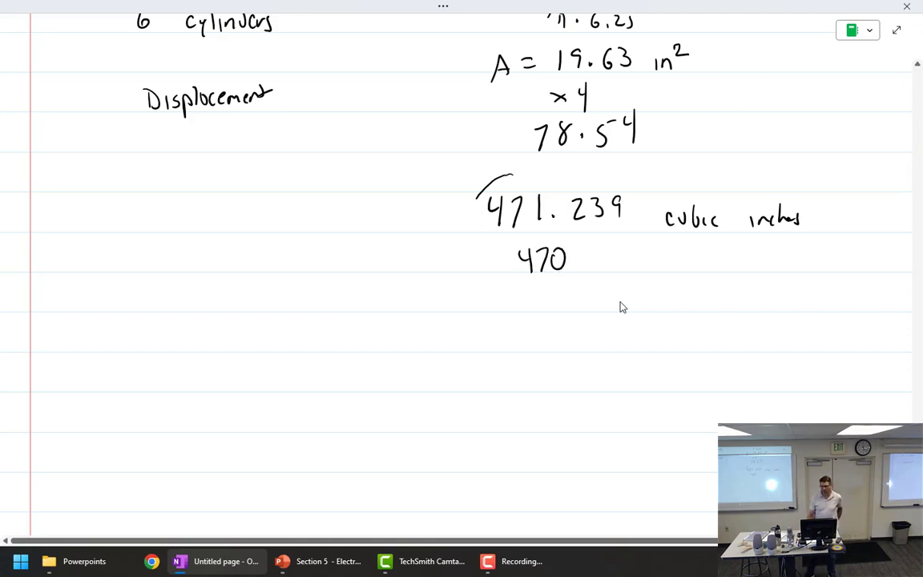
pyautogui.moveTo(598, 257); pyautogui.dragTo(599, 270)
pyautogui.moveTo(603, 269); pyautogui.dragTo(640, 266)
pyautogui.moveTo(644, 254); pyautogui.dragTo(669, 266)
pyautogui.moveTo(483, 250); pyautogui.dragTo(510, 258)
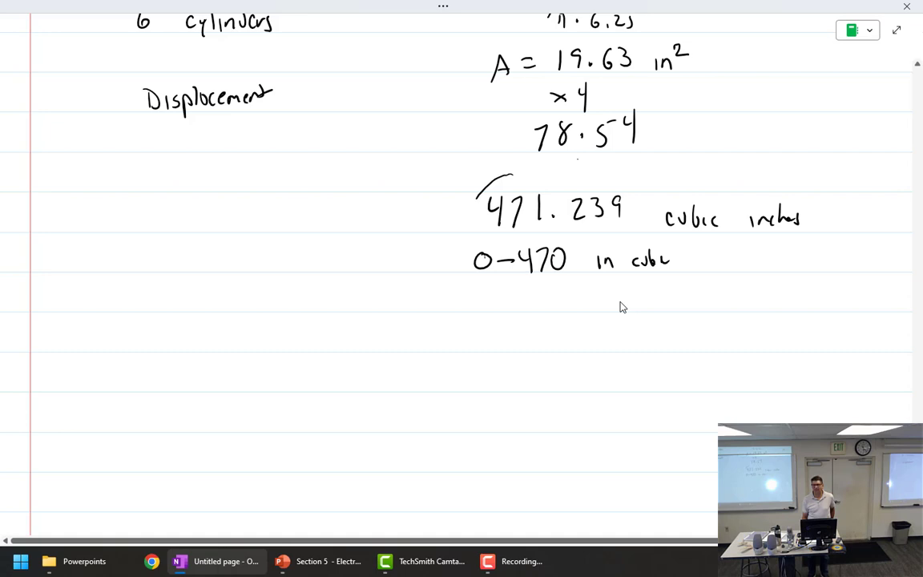
pyautogui.scroll(1, 377, 320)
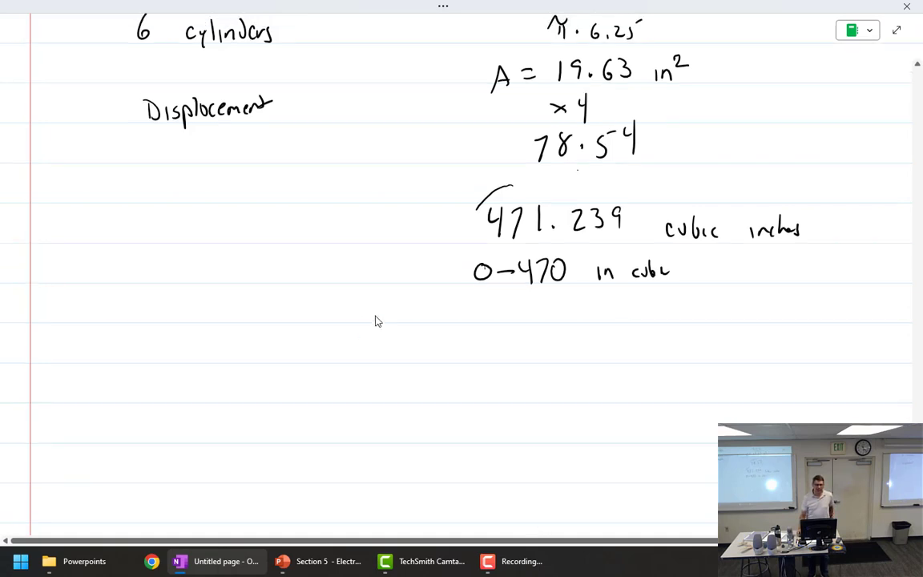
pyautogui.scroll(5, 377, 320)
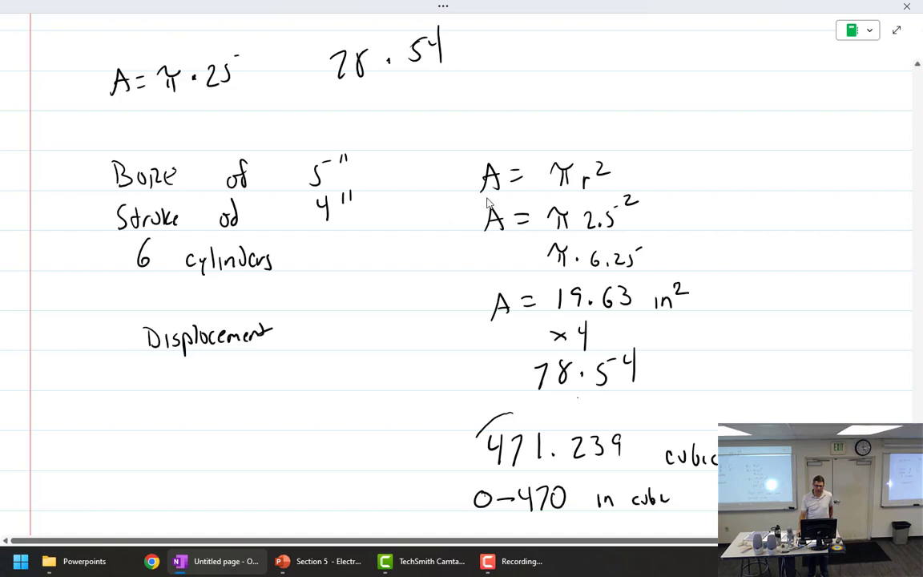
pyautogui.scroll(1, 489, 203)
pyautogui.scroll(-6, 497, 210)
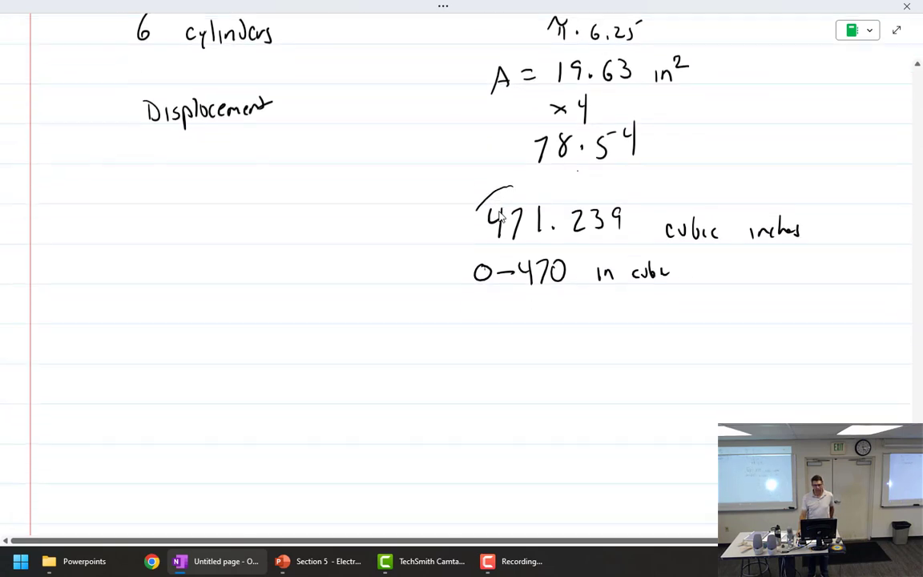
pyautogui.scroll(-2, 499, 215)
pyautogui.scroll(-1, 499, 216)
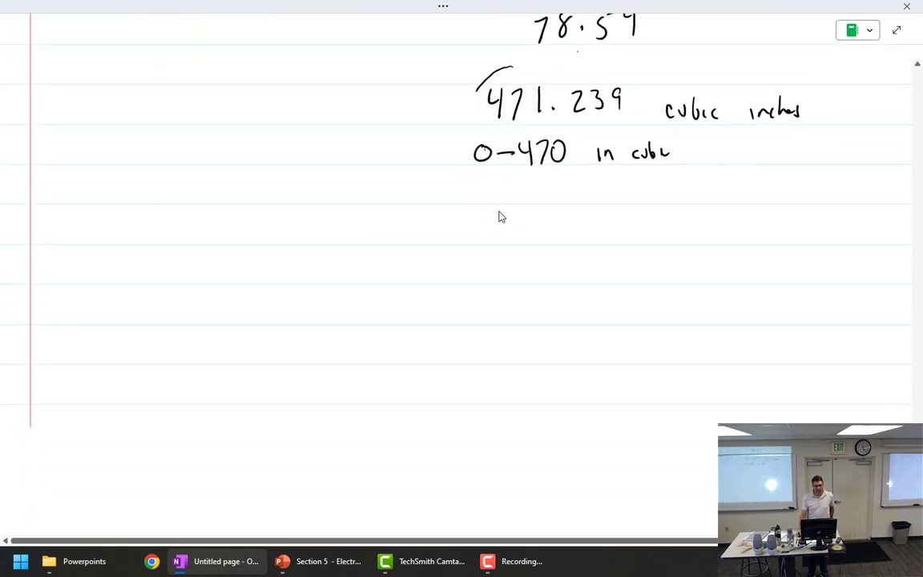
pyautogui.scroll(3, 500, 216)
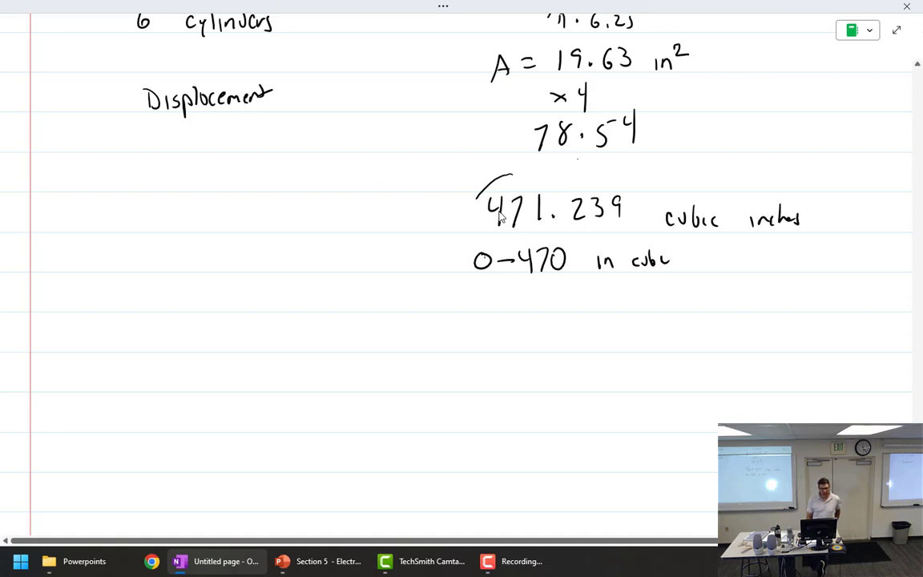
# Step: Sketch a circle with a diameter arrow, labelled 185 and 31"
pyautogui.moveTo(186, 194)
pyautogui.mouseDown()
pyautogui.moveTo(151, 248)
pyautogui.moveTo(202, 276)
pyautogui.moveTo(214, 211)
pyautogui.moveTo(184, 194)
pyautogui.moveTo(186, 274)
pyautogui.moveTo(191, 265)
pyautogui.mouseUp()
pyautogui.moveTo(149, 210)
pyautogui.mouseDown()
pyautogui.moveTo(150, 225)
pyautogui.moveTo(163, 224)
pyautogui.mouseUp()
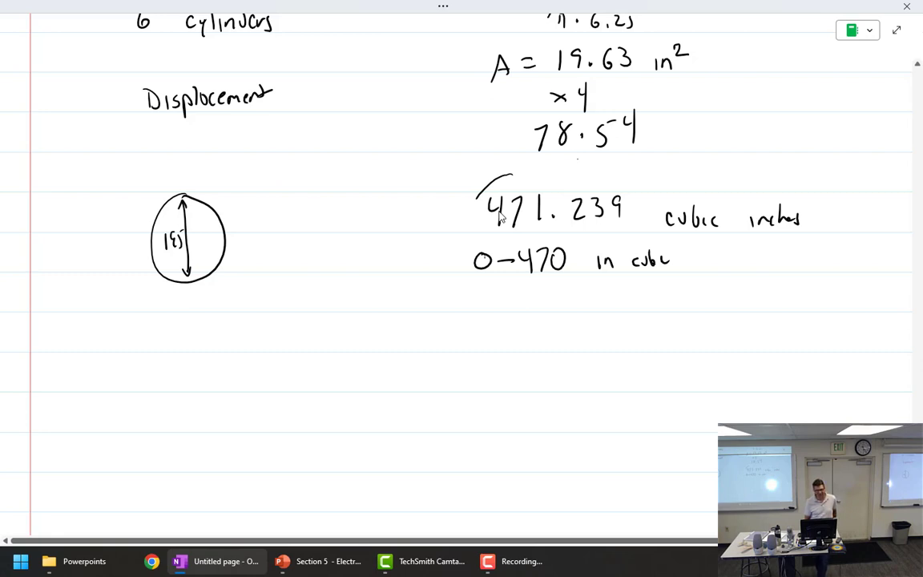
pyautogui.moveTo(197, 225)
pyautogui.mouseDown()
pyautogui.moveTo(198, 237)
pyautogui.moveTo(211, 238)
pyautogui.moveTo(204, 213)
pyautogui.moveTo(219, 213)
pyautogui.mouseUp()
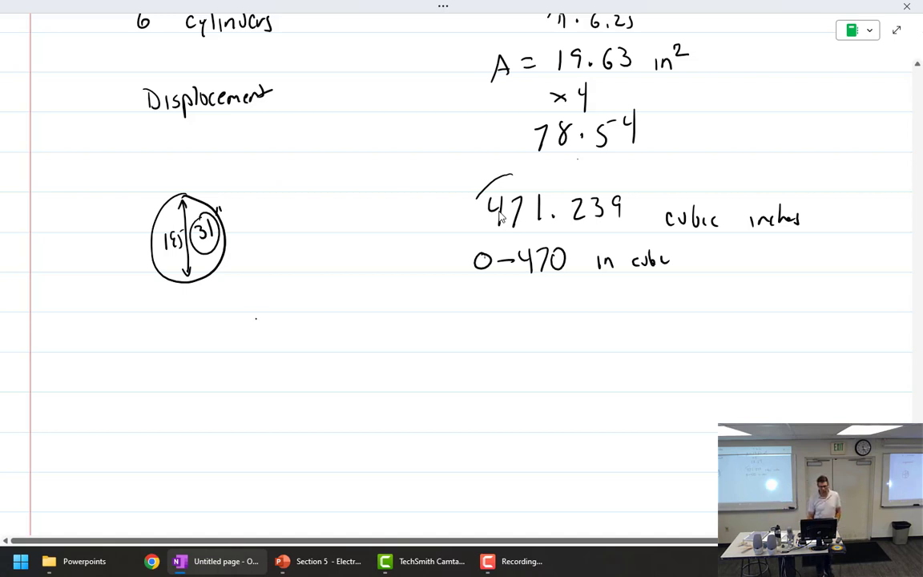
# Step: Write C = πd below the circle, then π · 31 beneath it
pyautogui.moveTo(258, 319)
pyautogui.mouseDown()
pyautogui.moveTo(262, 349)
pyautogui.moveTo(279, 327)
pyautogui.moveTo(313, 329)
pyautogui.moveTo(312, 348)
pyautogui.mouseUp()
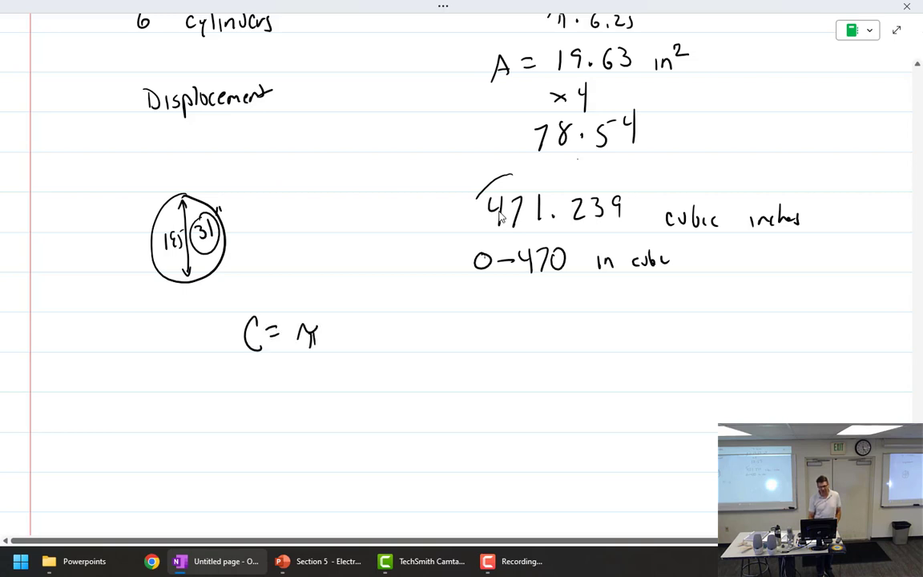
pyautogui.moveTo(340, 335); pyautogui.dragTo(347, 345)
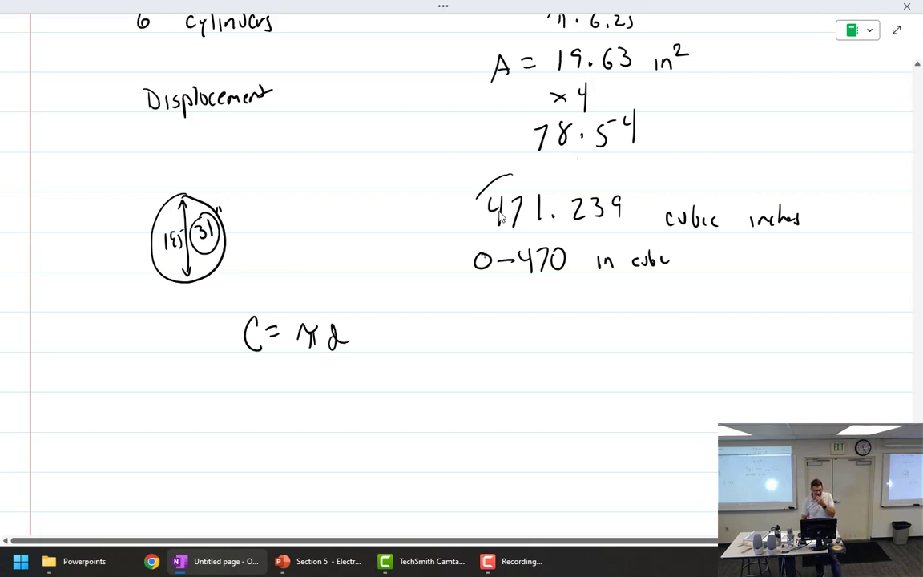
pyautogui.moveTo(335, 369)
pyautogui.mouseDown()
pyautogui.moveTo(334, 384)
pyautogui.moveTo(352, 385)
pyautogui.mouseUp()
pyautogui.moveTo(287, 373); pyautogui.dragTo(304, 385)
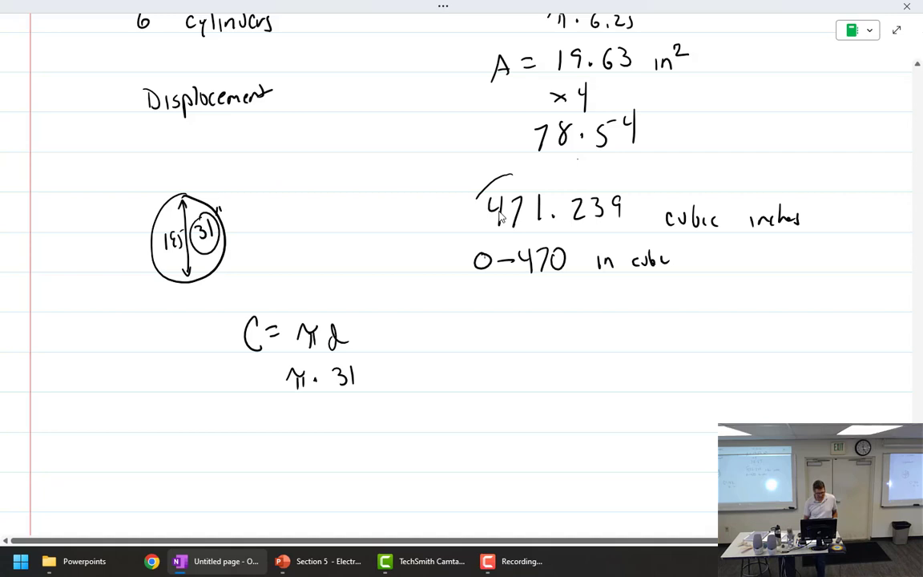
# Step: Write the circumference result 97.39 followed by an inch mark (")
pyautogui.moveTo(329, 409)
pyautogui.mouseDown()
pyautogui.moveTo(324, 430)
pyautogui.moveTo(394, 429)
pyautogui.mouseUp()
pyautogui.click(356, 426)
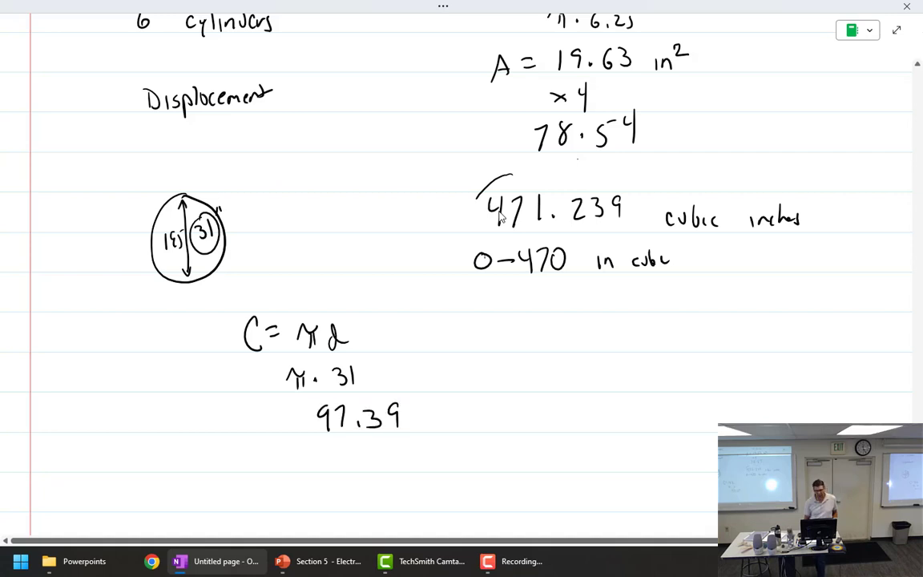
pyautogui.moveTo(423, 391); pyautogui.dragTo(424, 399)
pyautogui.moveTo(430, 391); pyautogui.dragTo(431, 398)
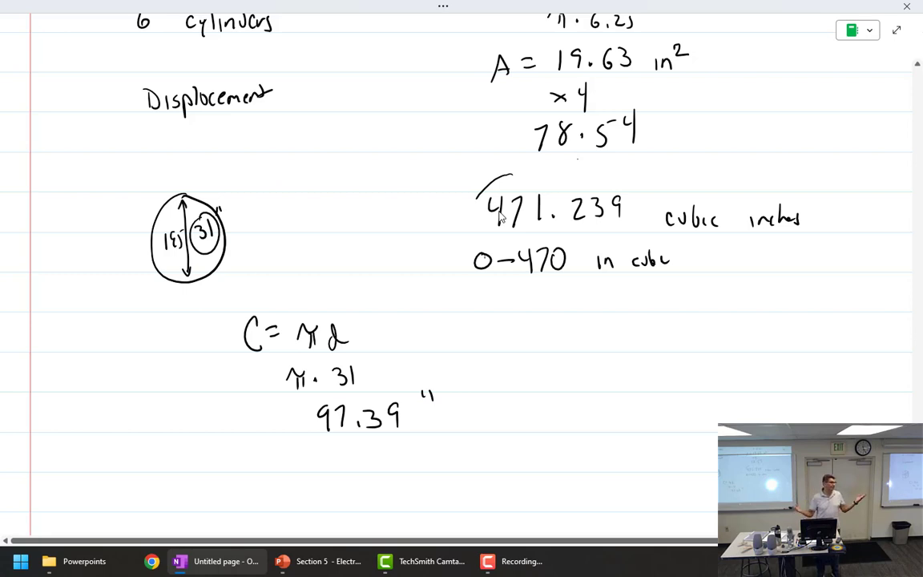